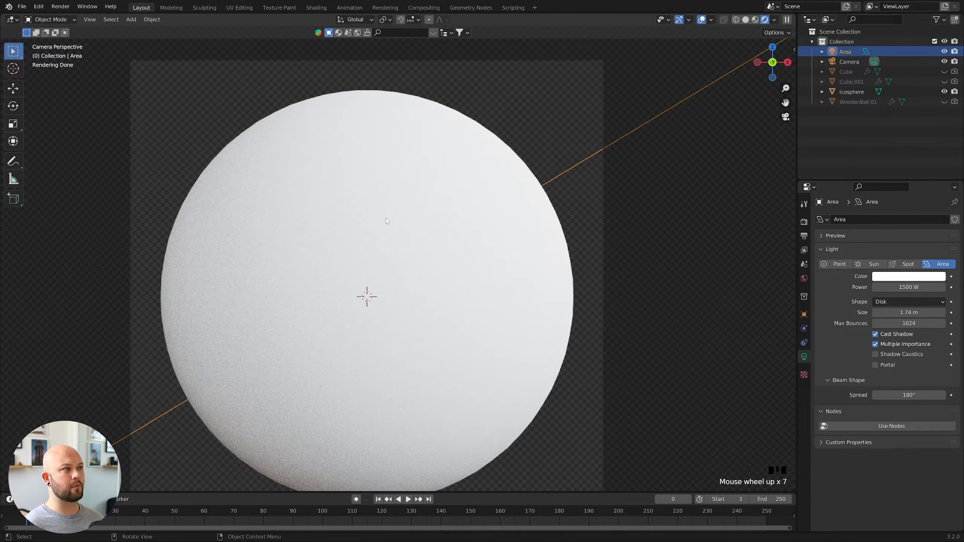
# - Frame the whole sphere in the camera view and show the world's environment background settings
pyautogui.keyDown('shift'); pyautogui.moveTo(386, 221); pyautogui.dragTo(458, 198, button='middle'); pyautogui.keyUp('shift')
pyautogui.scroll(-3, 418, 220)
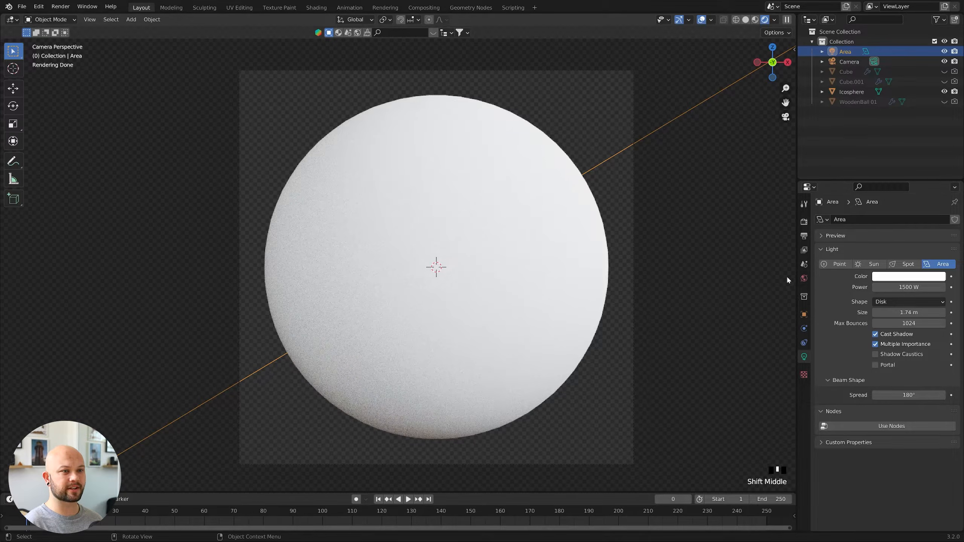
pyautogui.click(806, 278)
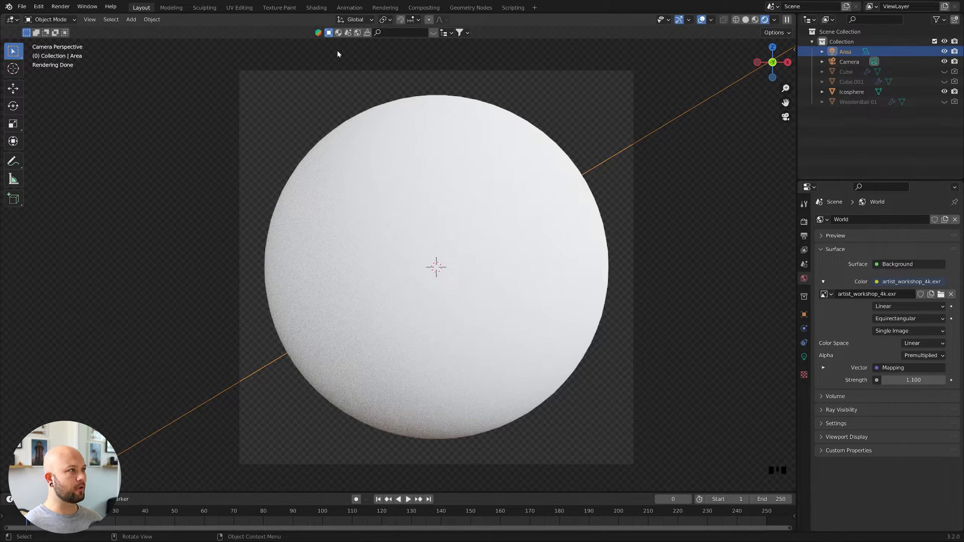
# - In the Shading workspace, create a new material on the icosphere and name it Wood
pyautogui.click(319, 7)
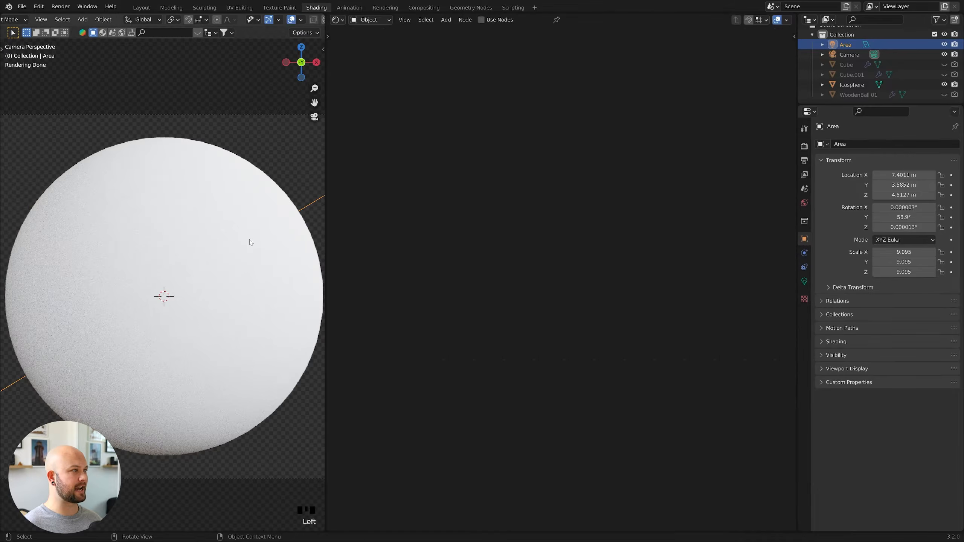
pyautogui.click(183, 244)
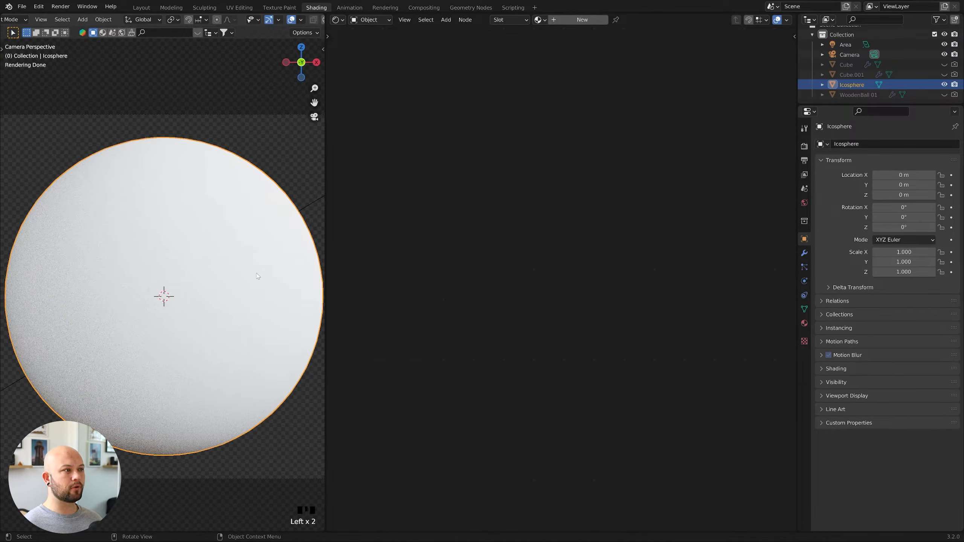
pyautogui.keyDown('shift'); pyautogui.moveTo(275, 242); pyautogui.dragTo(276, 240, button='middle'); pyautogui.keyUp('shift')
pyautogui.click(579, 19)
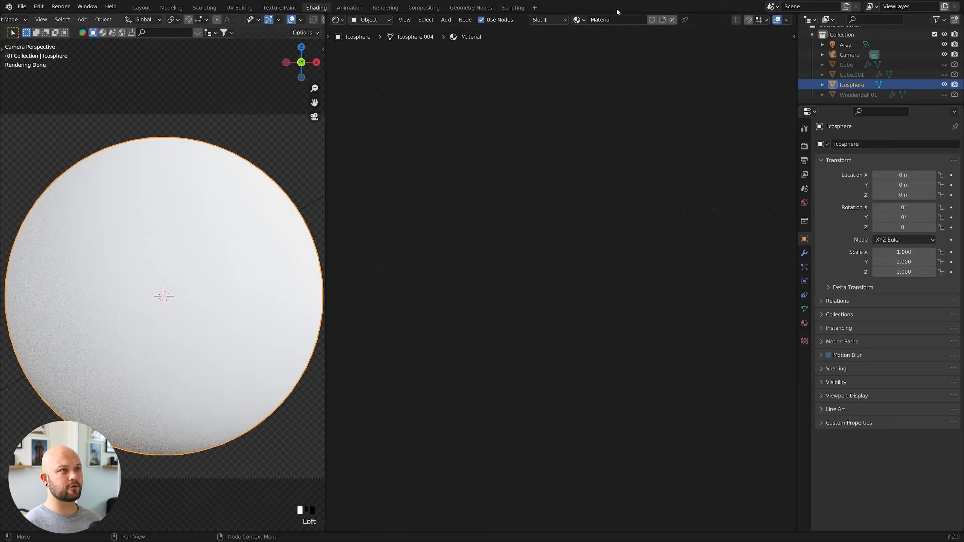
pyautogui.doubleClick(616, 20)
pyautogui.write('Wood')
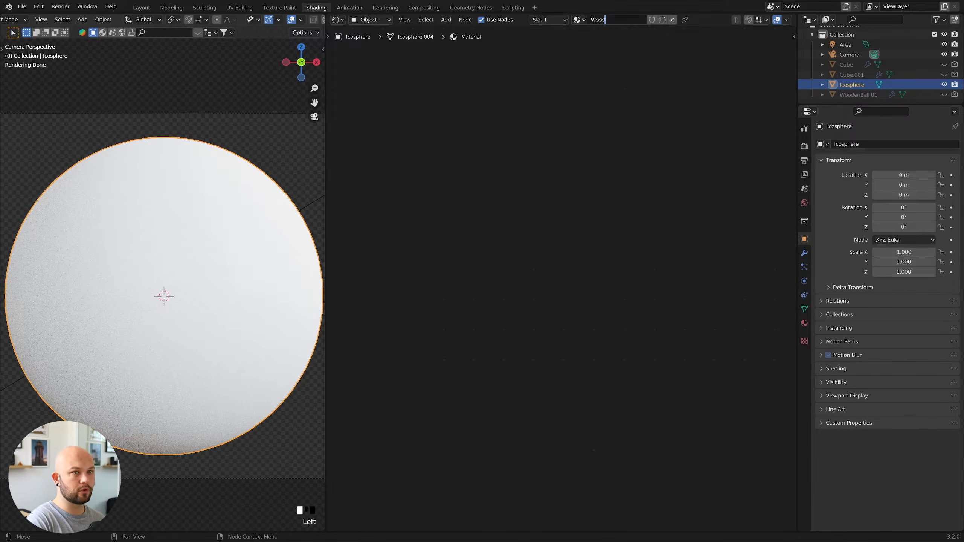
pyautogui.press('Return')
# - Look through the scene's output settings and its render engine and sampling settings
pyautogui.click(804, 161)
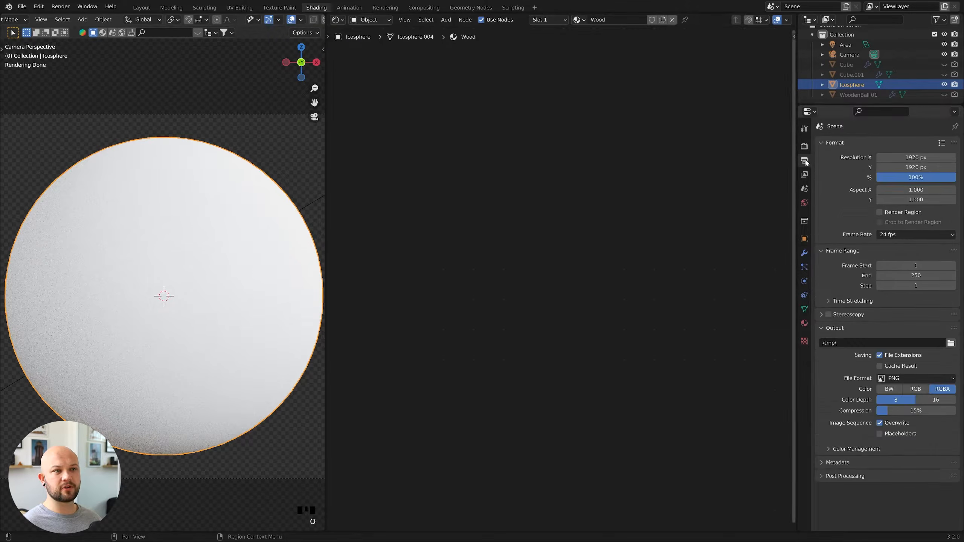
pyautogui.click(804, 147)
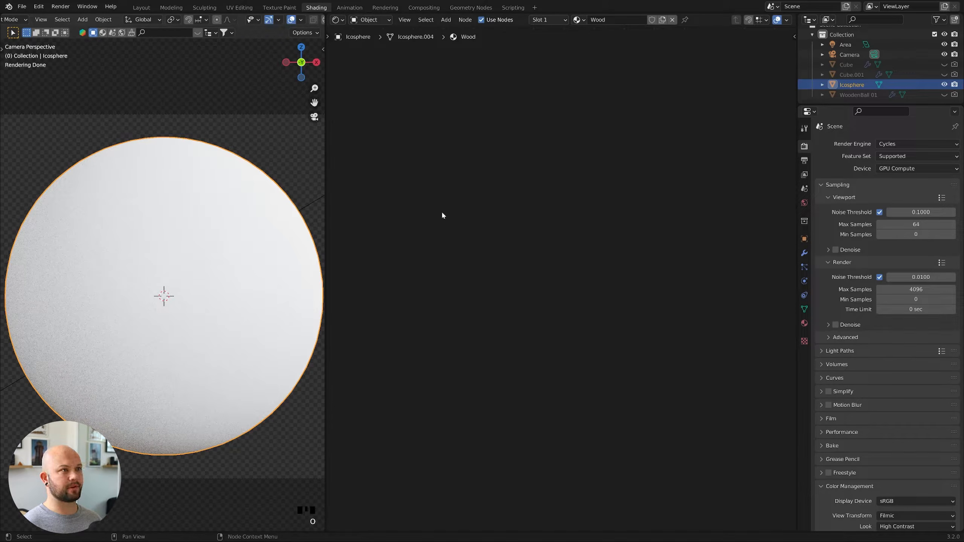
# - Add a Musgrave Texture node to the left of the Principled BSDF in the Wood material
pyautogui.scroll(-8, 584, 218)
pyautogui.moveTo(558, 222); pyautogui.dragTo(373, 211, button='middle')
pyautogui.scroll(6, 502, 251)
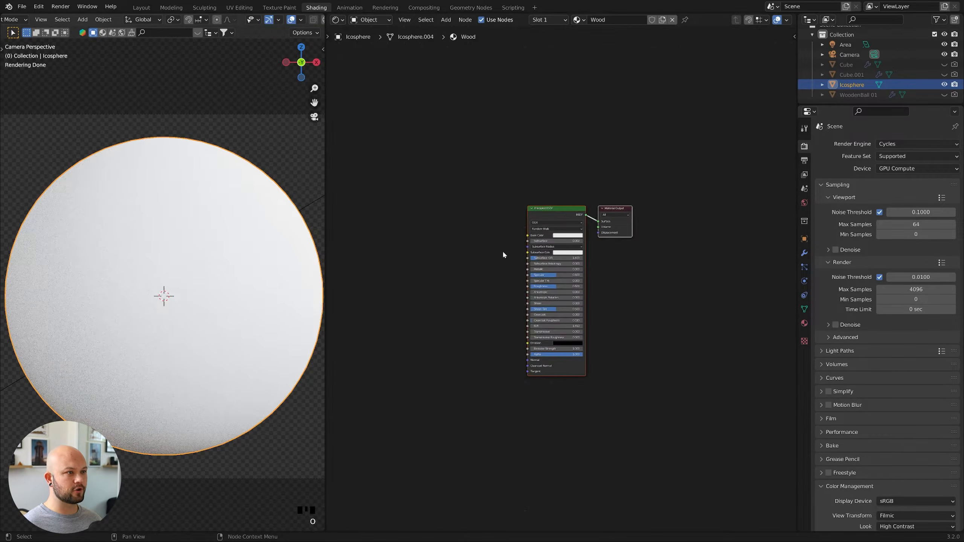
pyautogui.moveTo(503, 252); pyautogui.dragTo(613, 240, button='middle')
pyautogui.scroll(2, 625, 239)
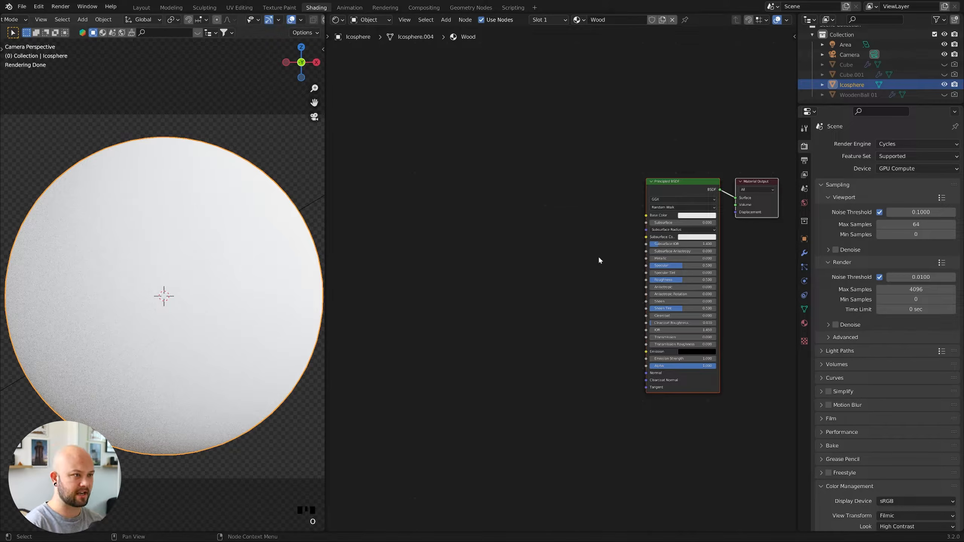
pyautogui.moveTo(590, 263); pyautogui.dragTo(643, 250, button='middle')
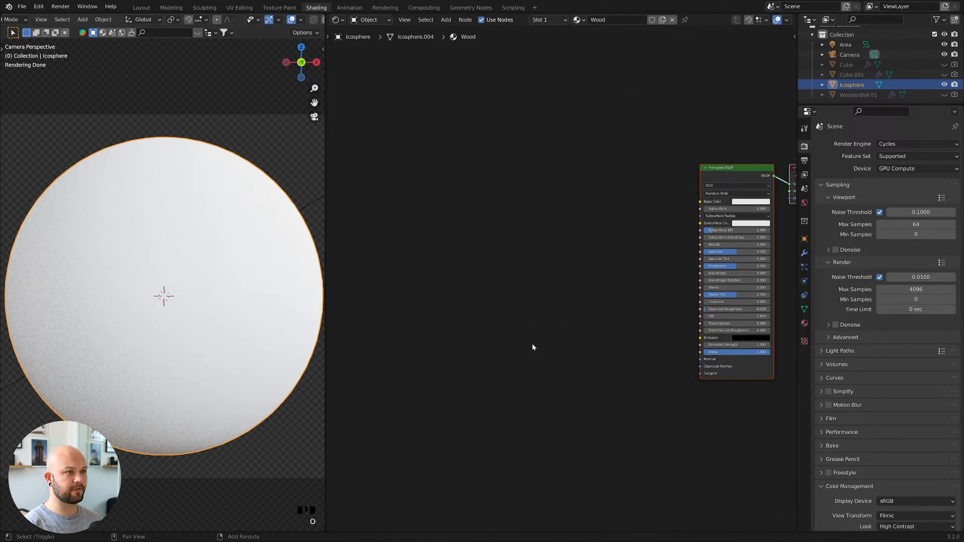
pyautogui.hotkey('shift', 'a')
pyautogui.write('musgrave')
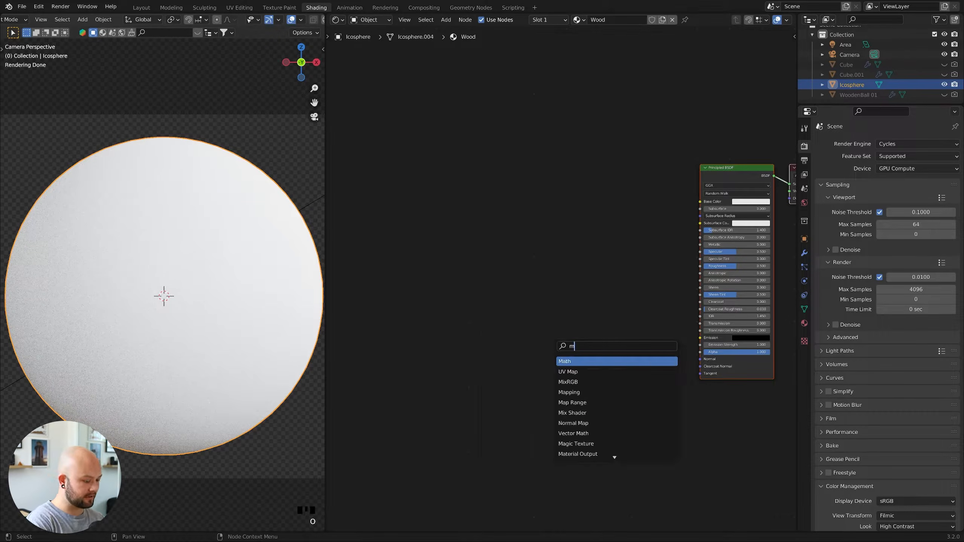
pyautogui.press('Return')
pyautogui.click(574, 342)
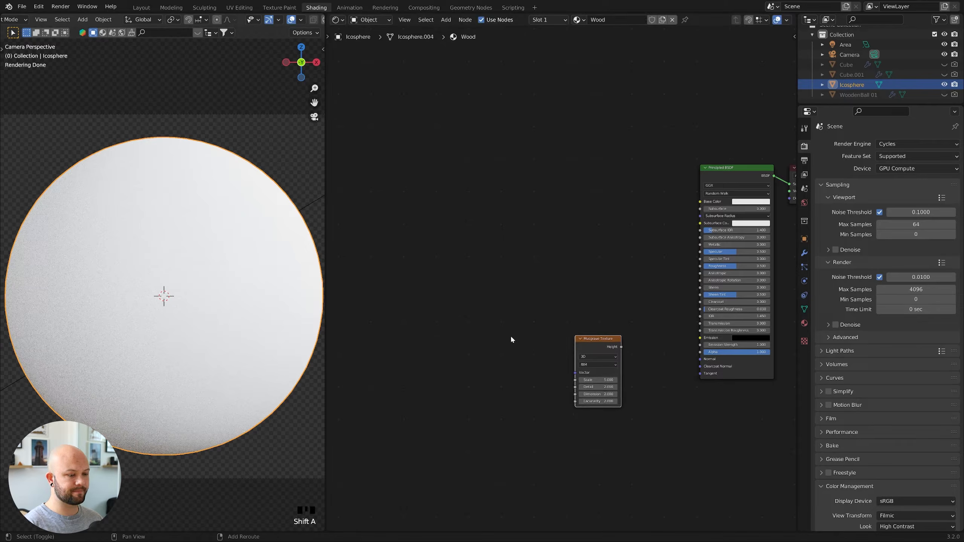
# - Add a Noise Texture node to the left of the Musgrave Texture node
pyautogui.hotkey('shift', 'a')
pyautogui.click(511, 340)
pyautogui.write('noise')
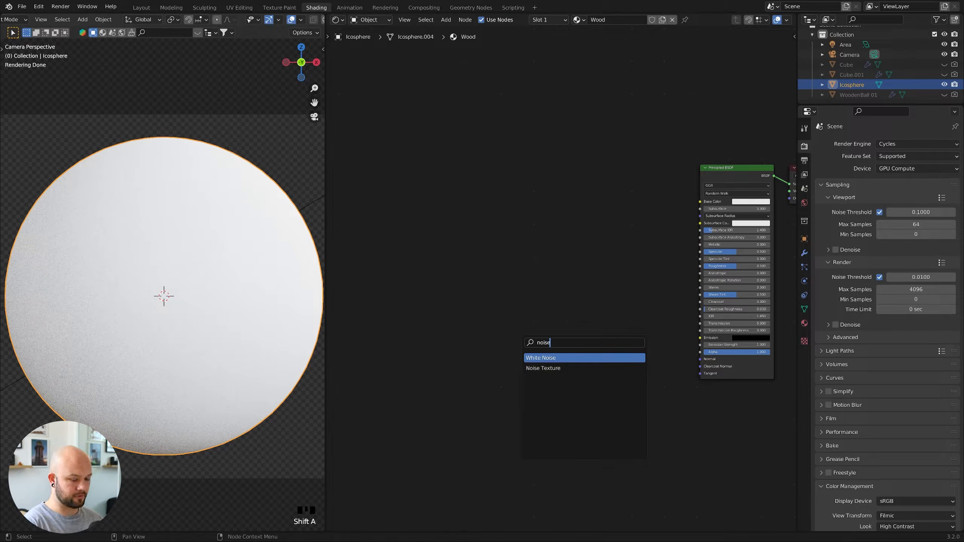
pyautogui.press('Down')
pyautogui.press('Return')
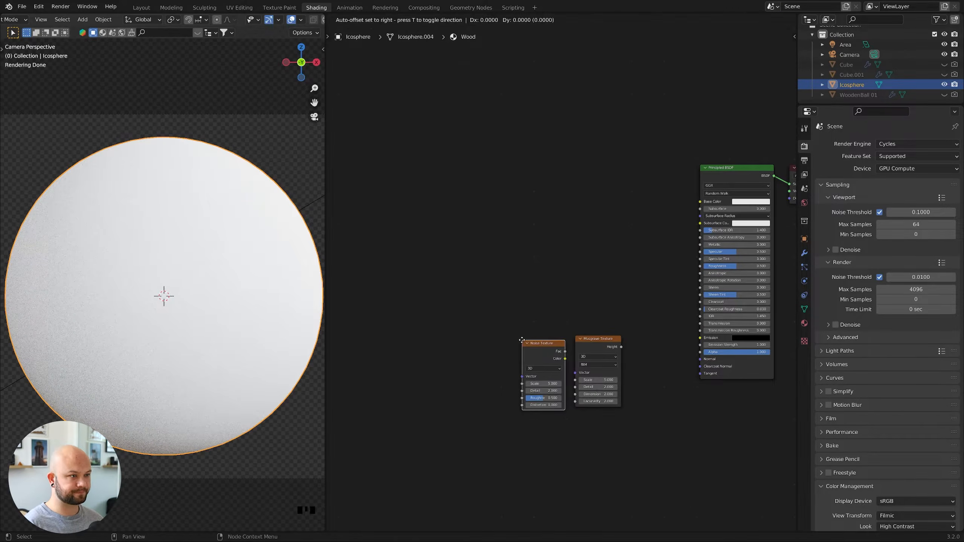
pyautogui.click(518, 340)
# - Preview the Musgrave Texture directly on the sphere and set its scale to 4.6
pyautogui.scroll(4, 656, 352)
pyautogui.moveTo(637, 364); pyautogui.dragTo(644, 283, button='middle')
pyautogui.scroll(3, 644, 283)
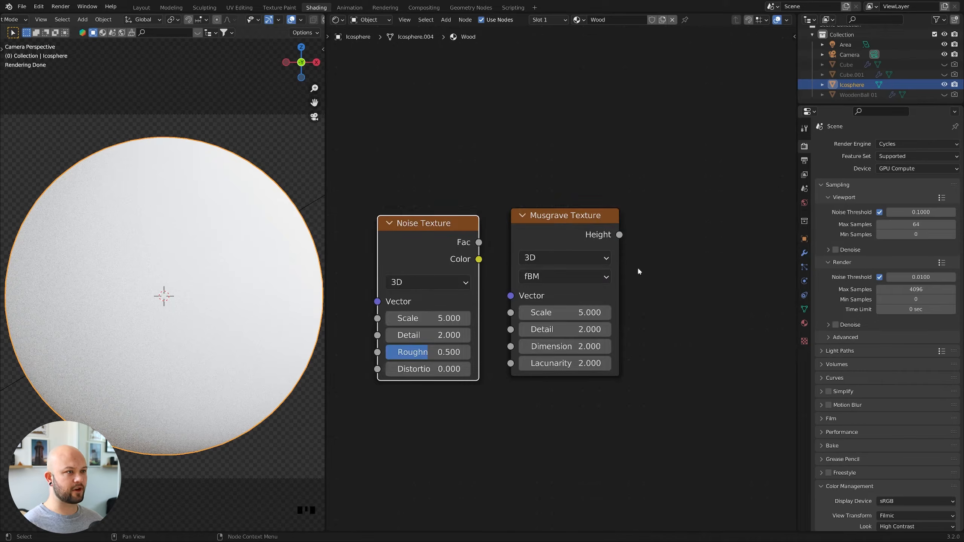
pyautogui.keyDown('ctrl'); pyautogui.keyDown('shift'); pyautogui.click(592, 231); pyautogui.keyUp('shift'); pyautogui.keyUp('ctrl')
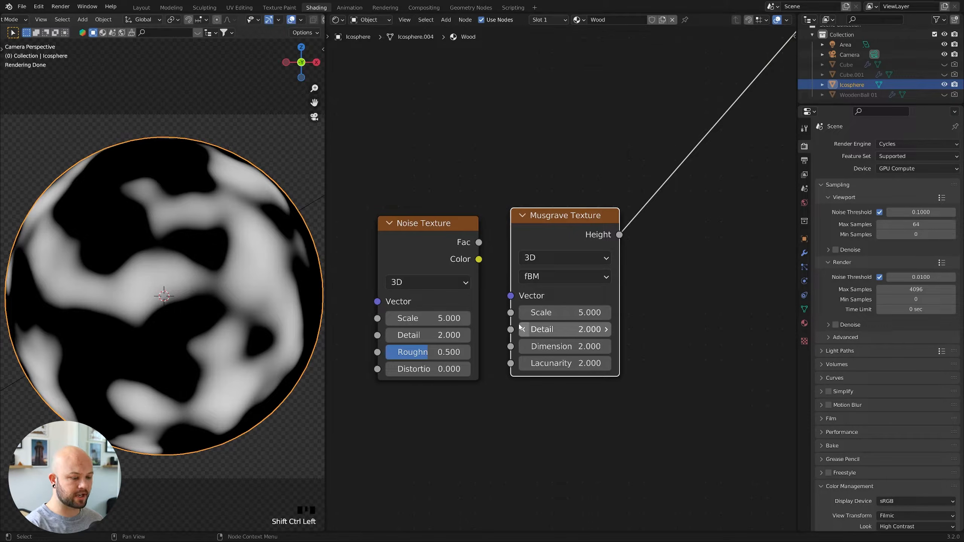
pyautogui.doubleClick(532, 313)
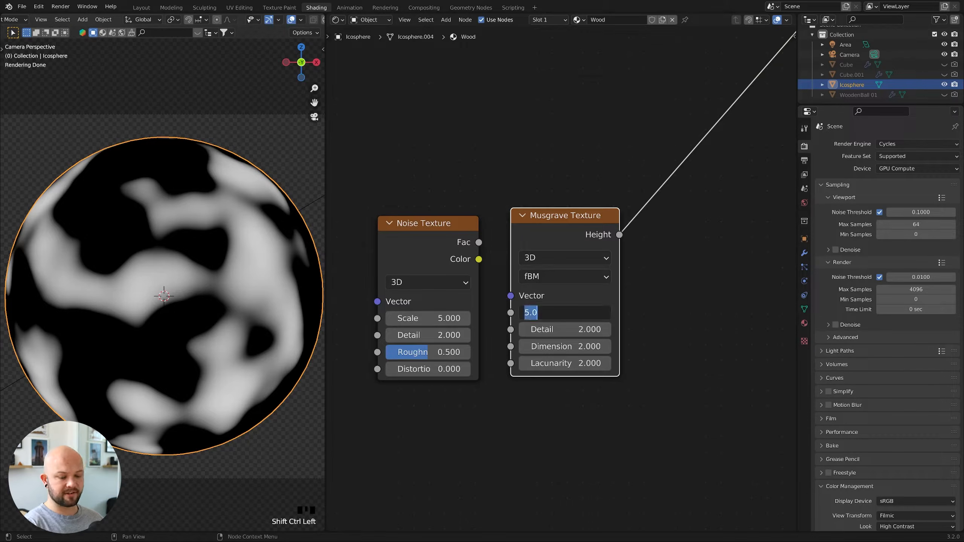
pyautogui.write('4')
pyautogui.press('Return')
pyautogui.click(572, 312)
pyautogui.write('4.')
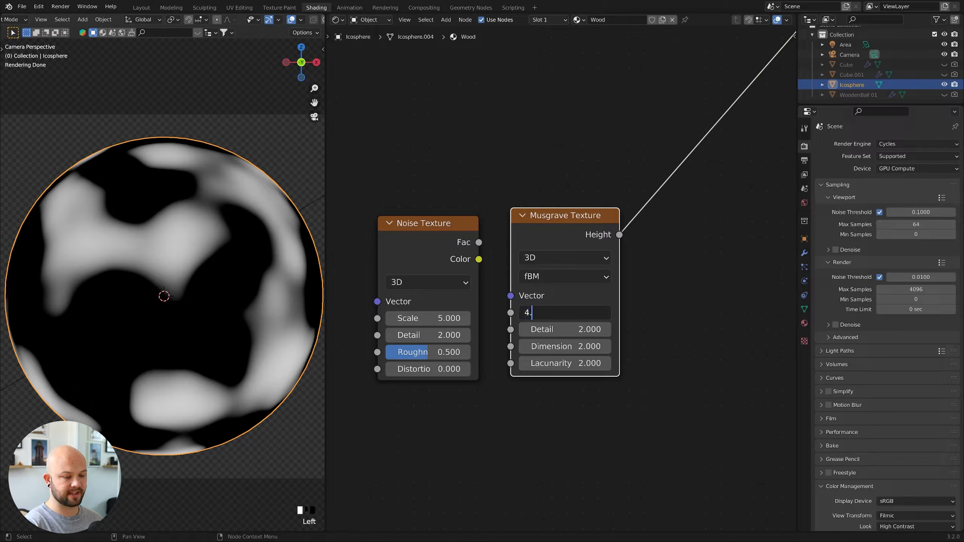
pyautogui.write('6')
pyautogui.press('Return')
# - Set the Musgrave Texture's detail to 15 and its dimension to 0
pyautogui.click(562, 329)
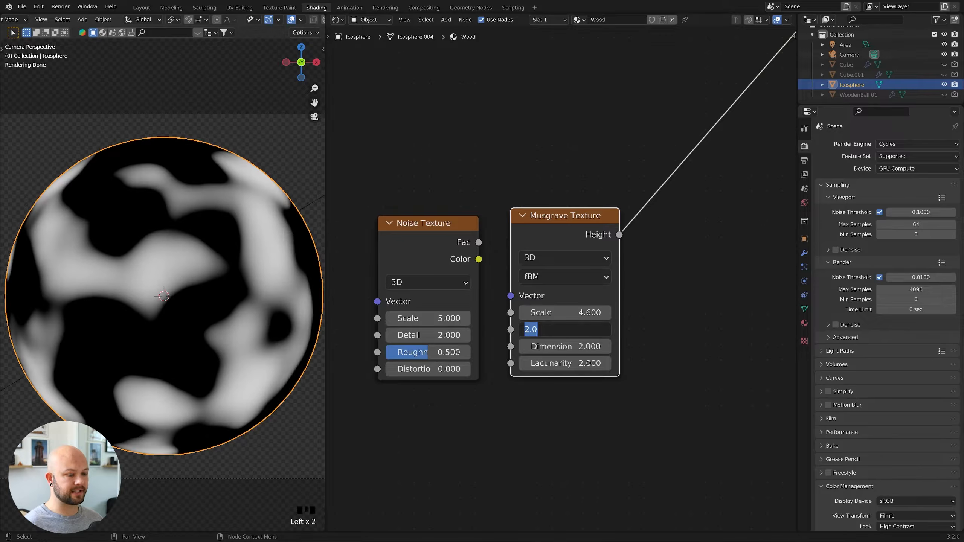
pyautogui.write('15')
pyautogui.press('Return')
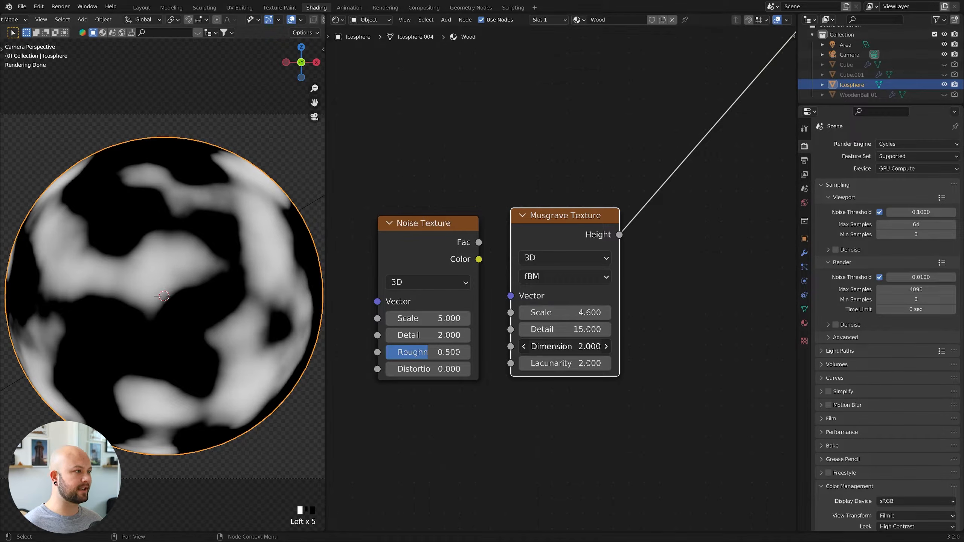
pyautogui.moveTo(566, 346); pyautogui.dragTo(527, 347)
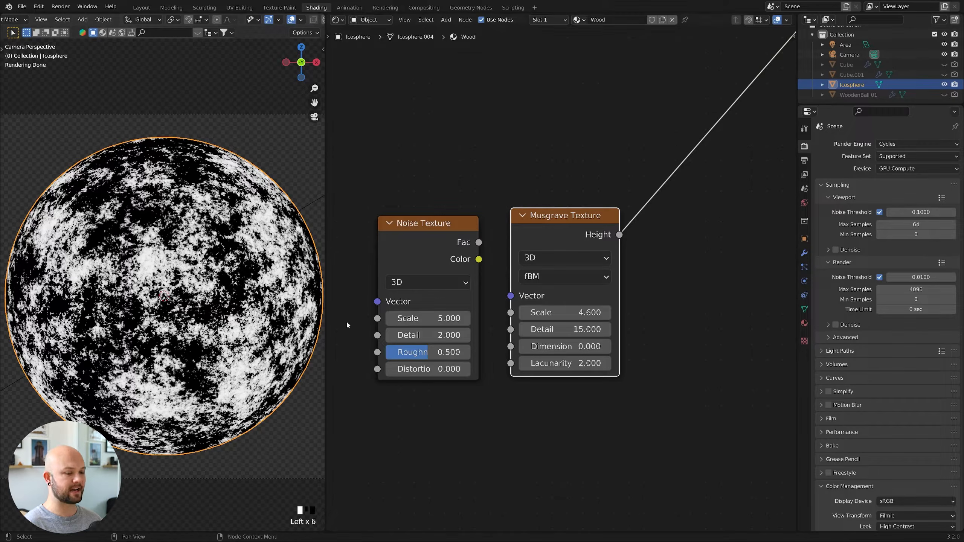
# - Move the Noise Texture node slightly, preview it on the sphere and set its scale to 7.8
pyautogui.moveTo(502, 231); pyautogui.dragTo(541, 232, button='middle')
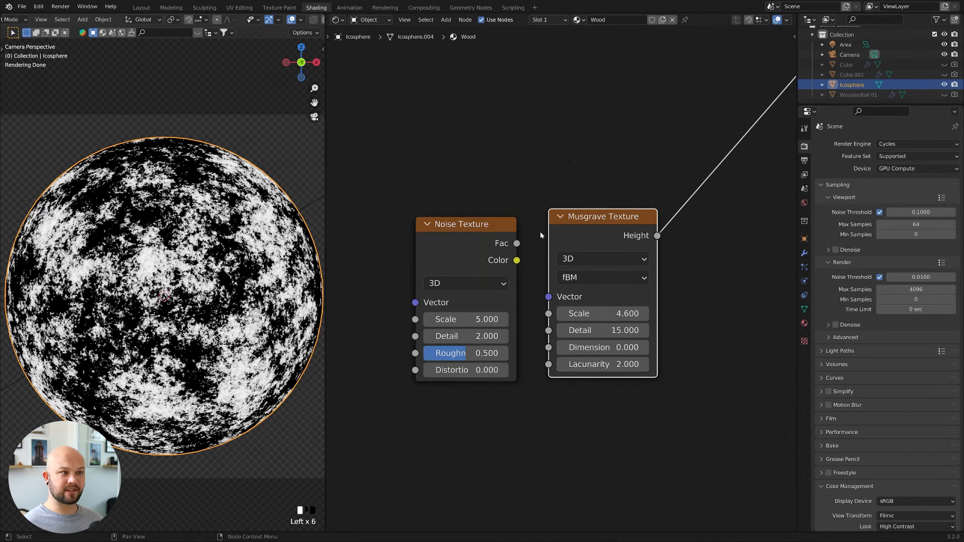
pyautogui.moveTo(478, 228); pyautogui.dragTo(486, 217)
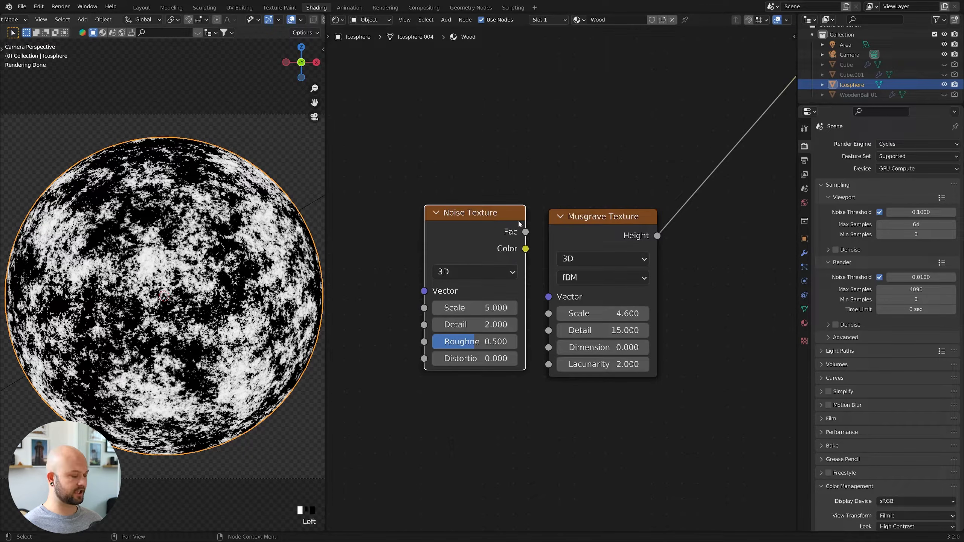
pyautogui.keyDown('ctrl'); pyautogui.keyDown('shift'); pyautogui.click(494, 219); pyautogui.keyUp('shift'); pyautogui.keyUp('ctrl')
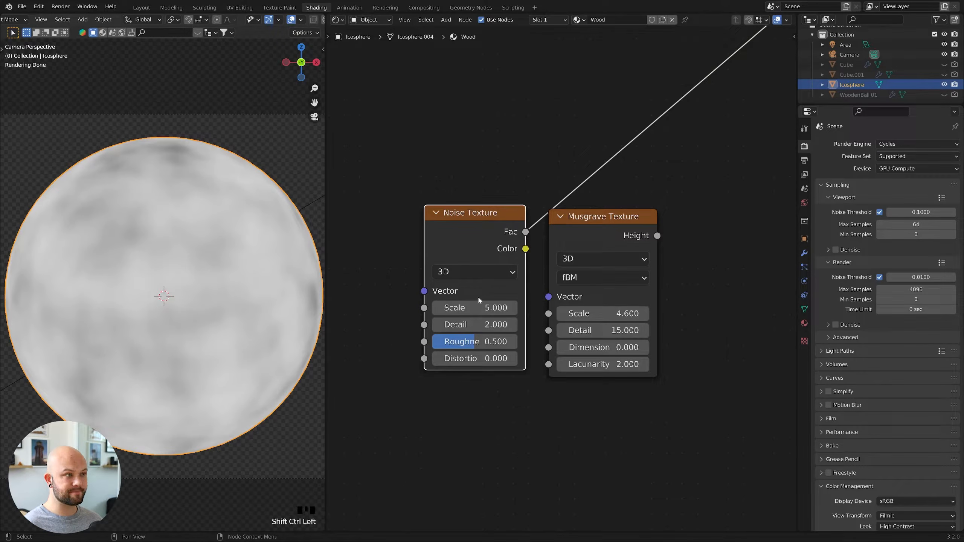
pyautogui.click(479, 308)
pyautogui.write('7.8')
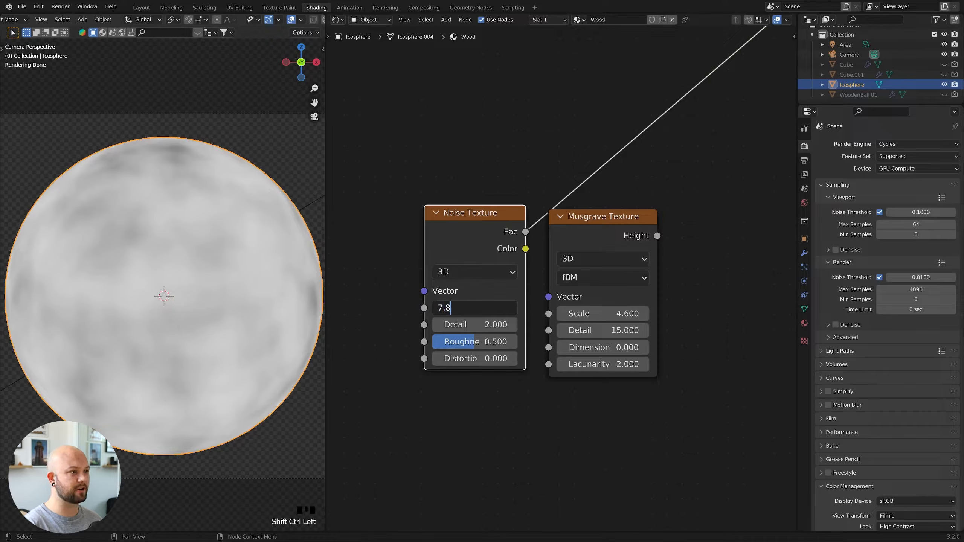
pyautogui.press('Return')
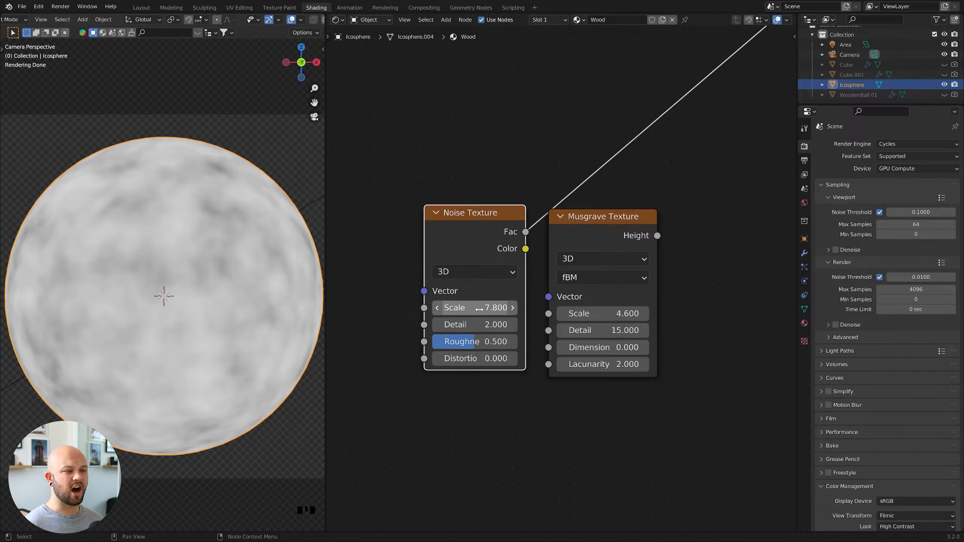
# - Try a scale of 2.5 on the Noise Texture and return it to 7.8
pyautogui.moveTo(479, 308); pyautogui.dragTo(438, 308)
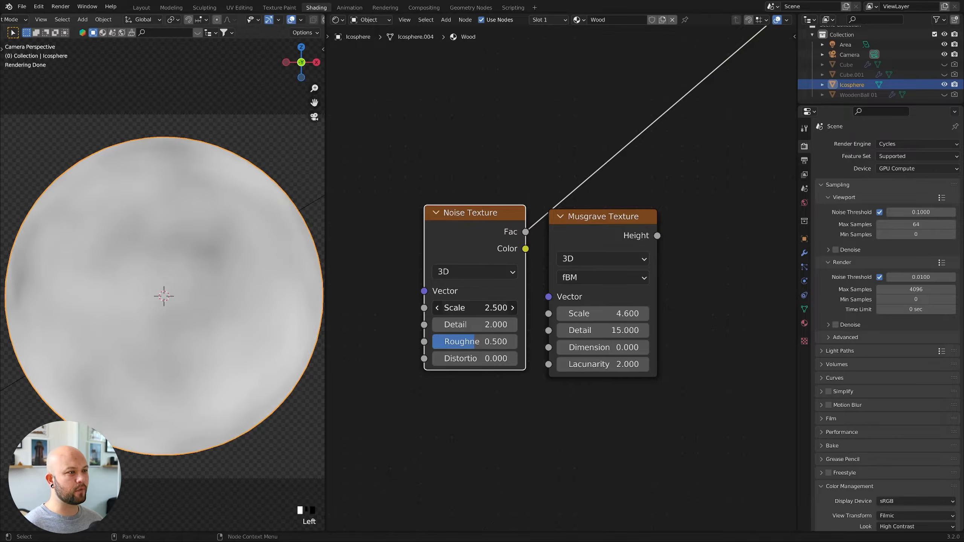
pyautogui.click(439, 308)
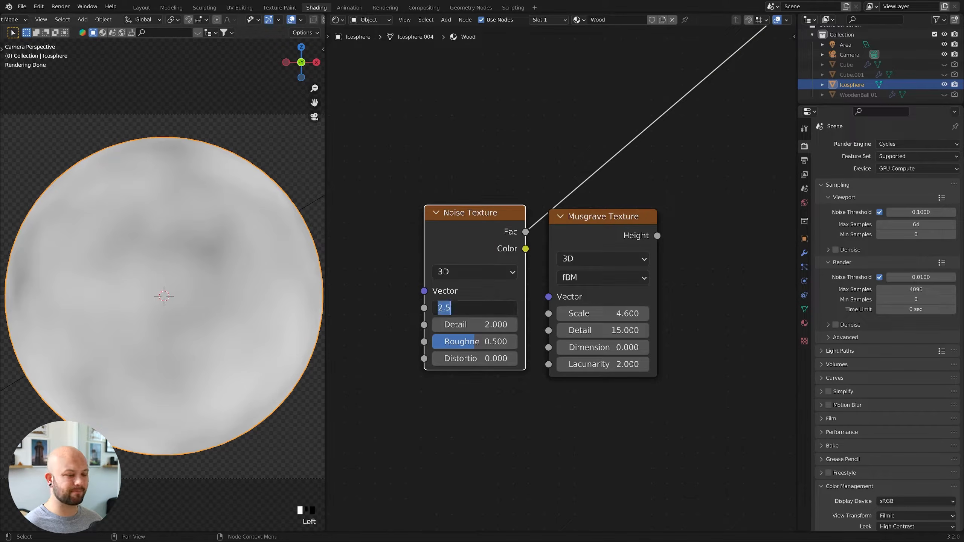
pyautogui.write('7.8')
pyautogui.press('Return')
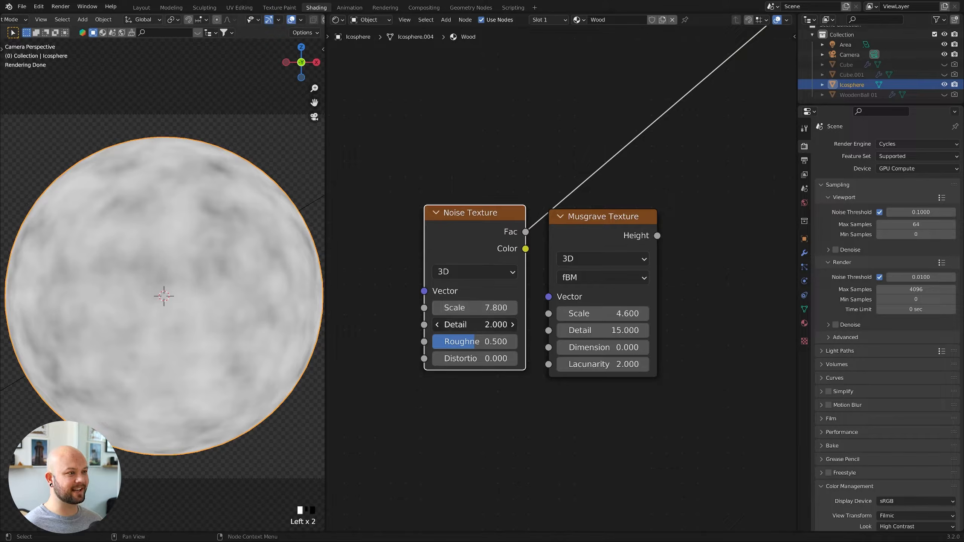
# - Set the Noise Texture's detail to 11 and its distortion to 1.12
pyautogui.click(477, 324)
pyautogui.write('11')
pyautogui.press('Return')
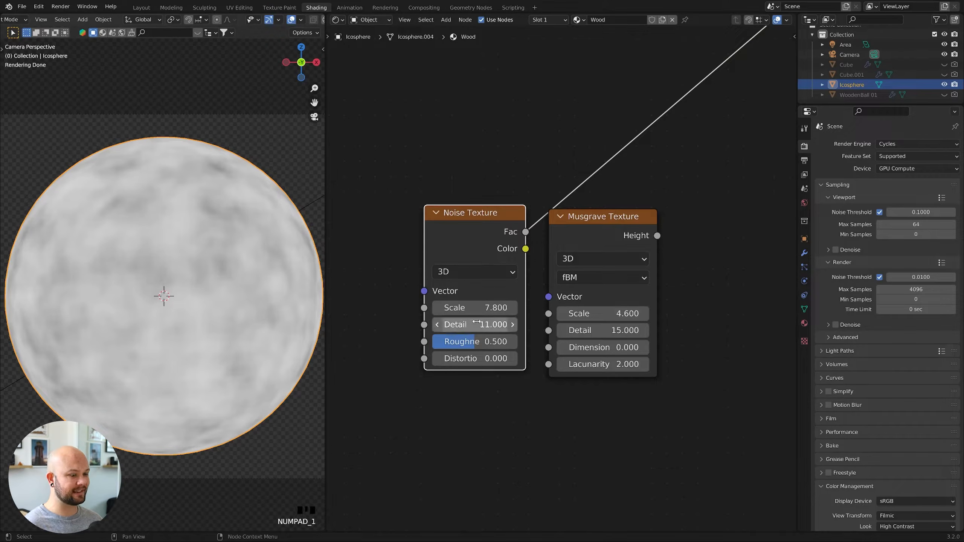
pyautogui.scroll(3, 223, 269)
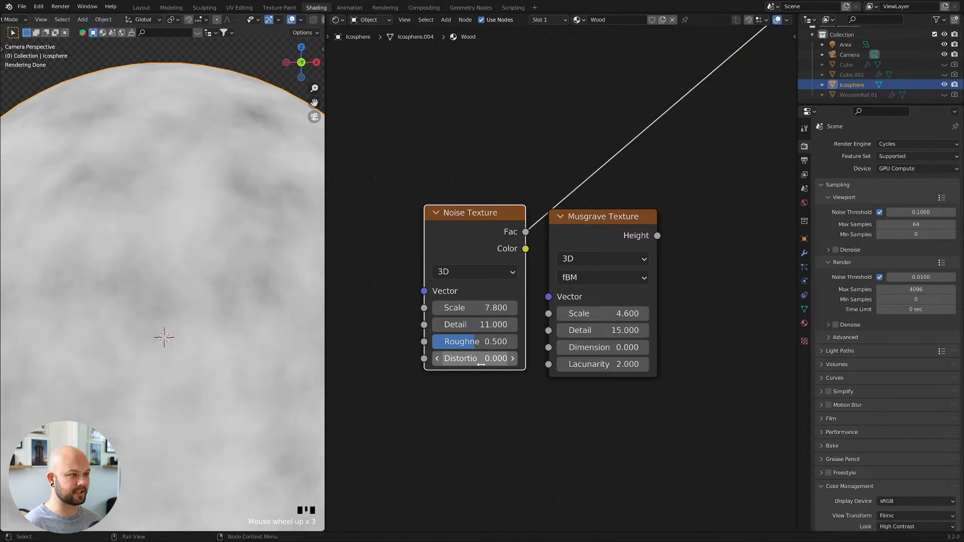
pyautogui.click(499, 358)
pyautogui.write('1.12')
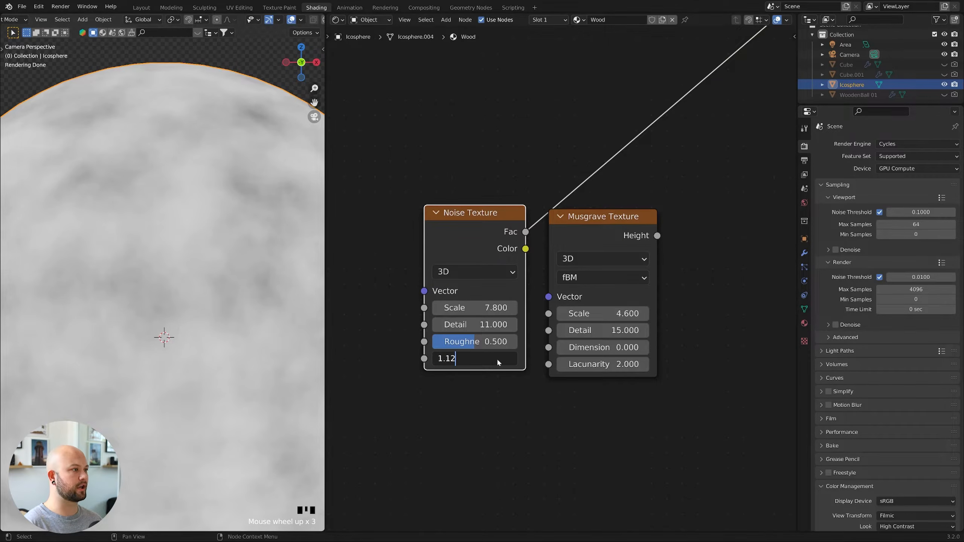
pyautogui.press('Return')
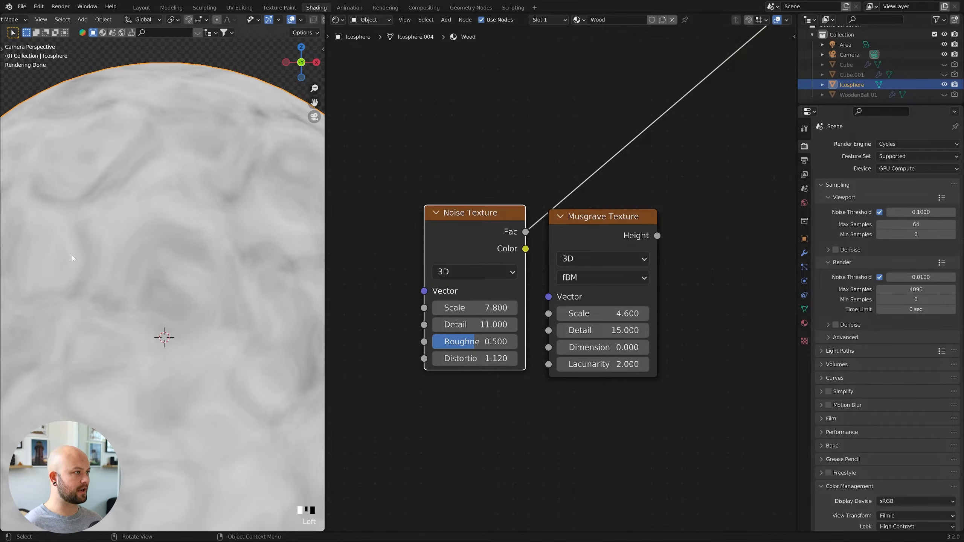
# - Try a distortion of 0 on the Noise Texture, then undo it and inspect the sphere
pyautogui.scroll(3, 110, 116)
pyautogui.click(477, 359)
pyautogui.write('0')
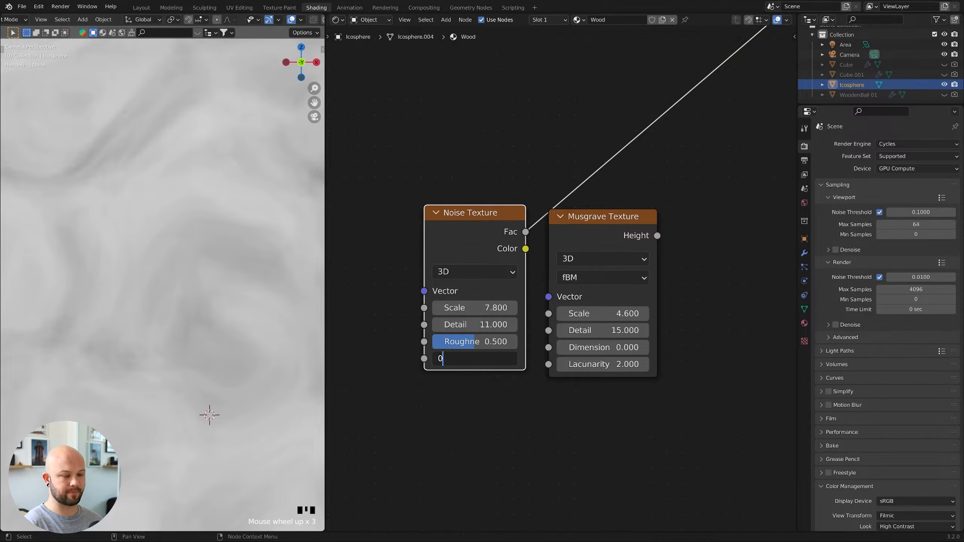
pyautogui.press('Return')
pyautogui.hotkey('ctrl', 'z')
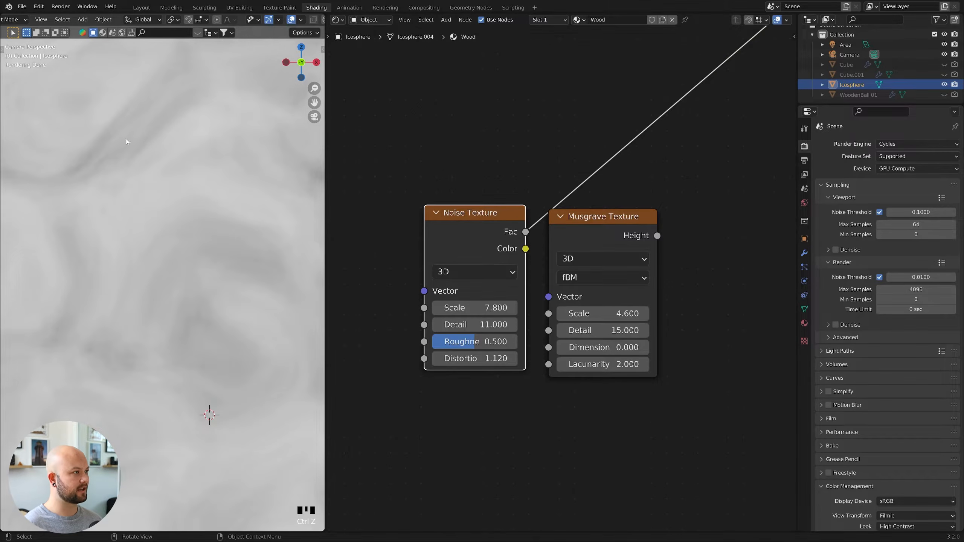
pyautogui.scroll(-6, 202, 295)
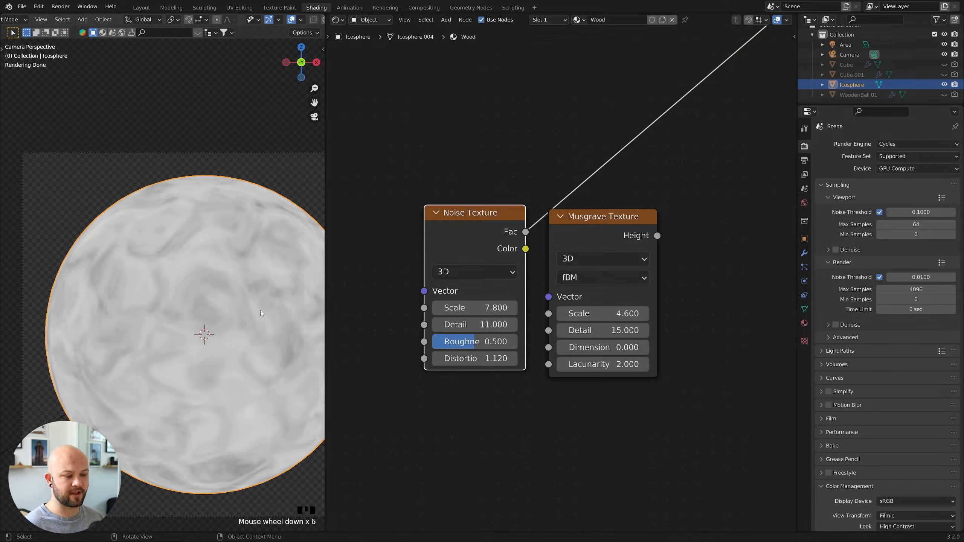
# - Add a MixRGB node and place it just before the Noise Texture node
pyautogui.keyDown('shift'); pyautogui.moveTo(201, 314); pyautogui.dragTo(164, 269, button='middle'); pyautogui.keyUp('shift')
pyautogui.scroll(-6, 503, 317)
pyautogui.moveTo(504, 319); pyautogui.dragTo(593, 315, button='middle')
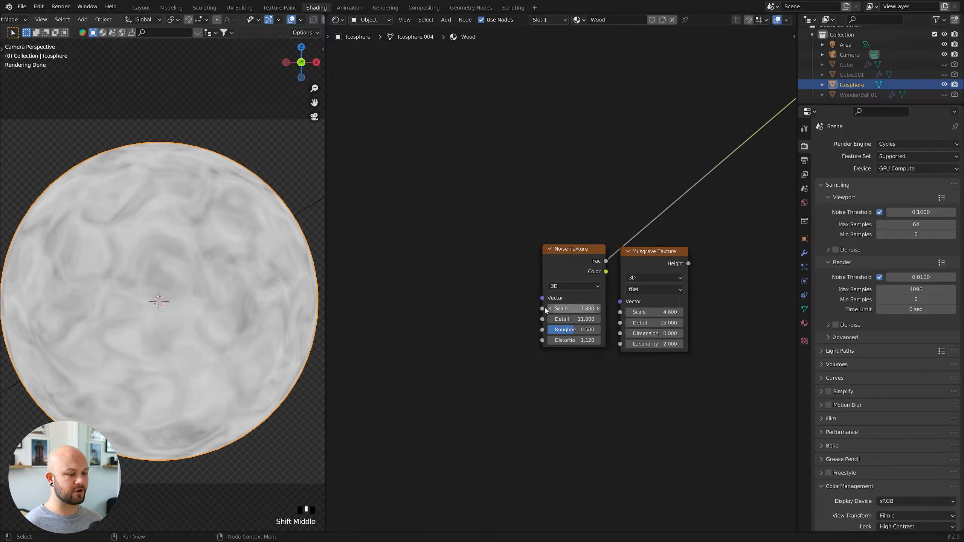
pyautogui.hotkey('shift', 'a')
pyautogui.click(470, 285)
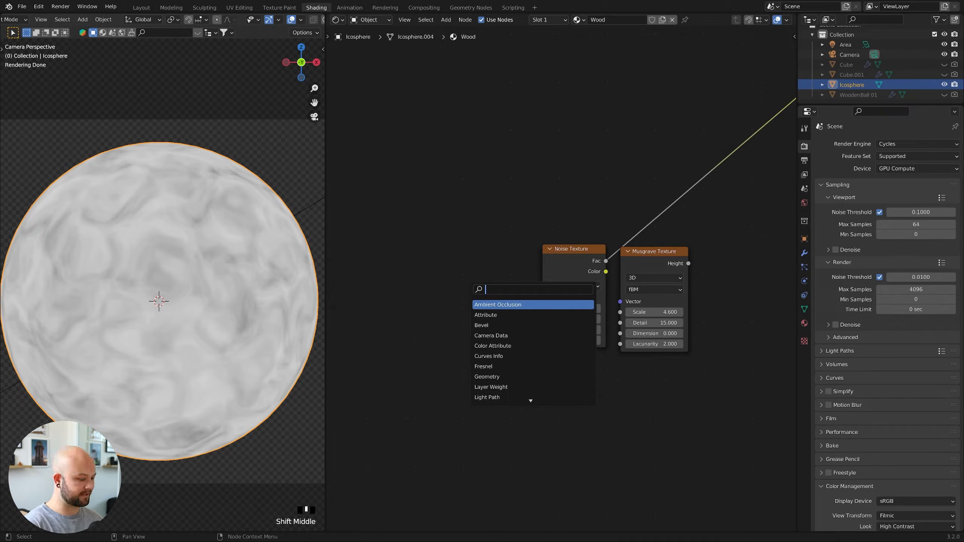
pyautogui.write('mix')
pyautogui.press('Return')
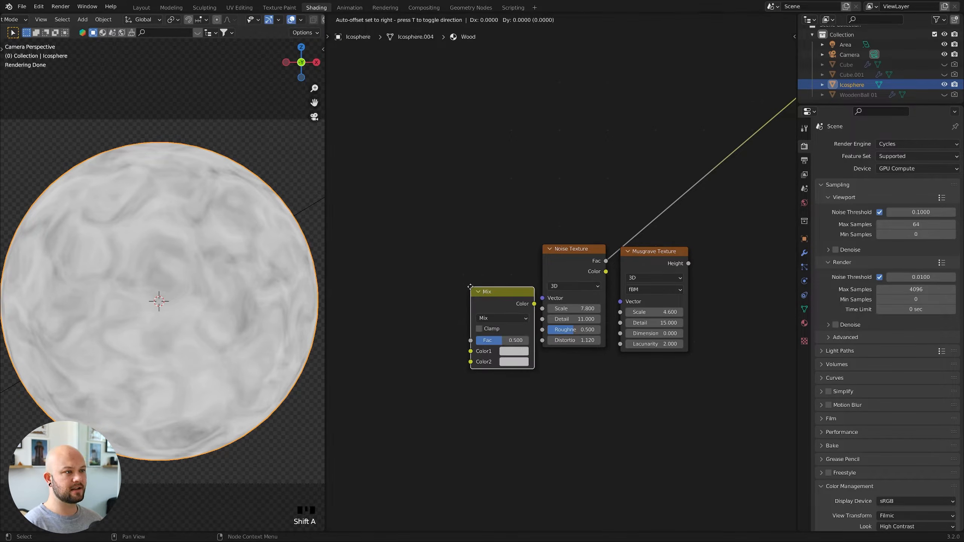
pyautogui.keyDown('shift'); pyautogui.moveTo(473, 228); pyautogui.dragTo(395, 217, button='middle'); pyautogui.keyUp('shift')
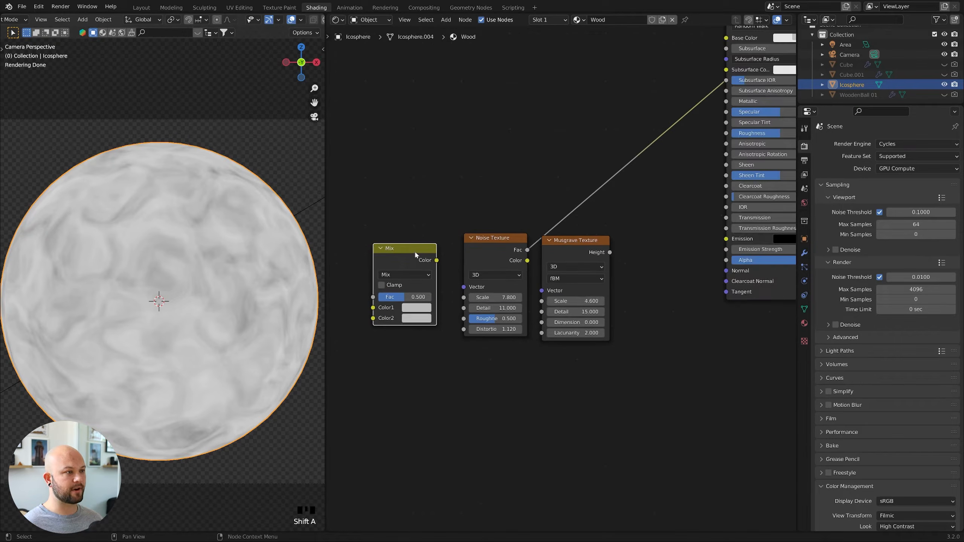
pyautogui.moveTo(415, 246); pyautogui.dragTo(426, 244)
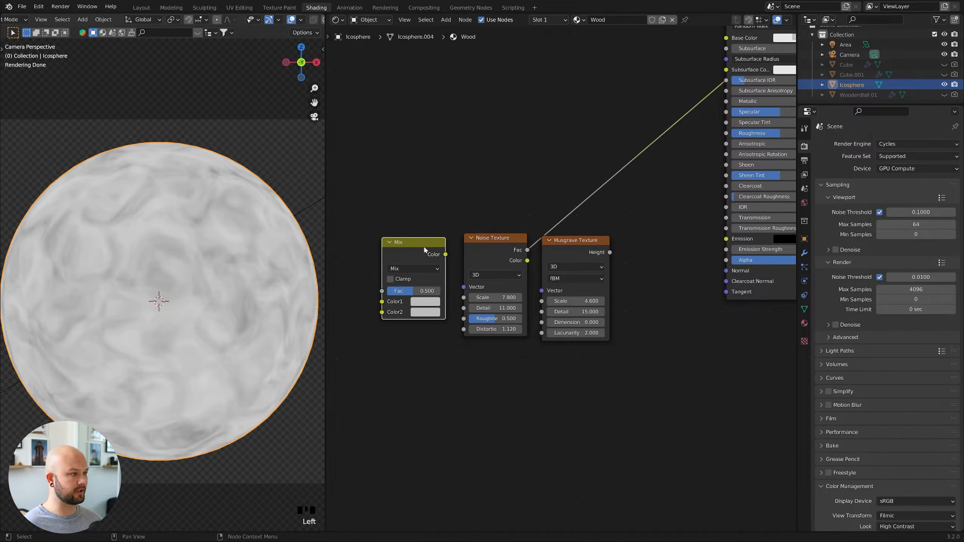
pyautogui.doubleClick(422, 241)
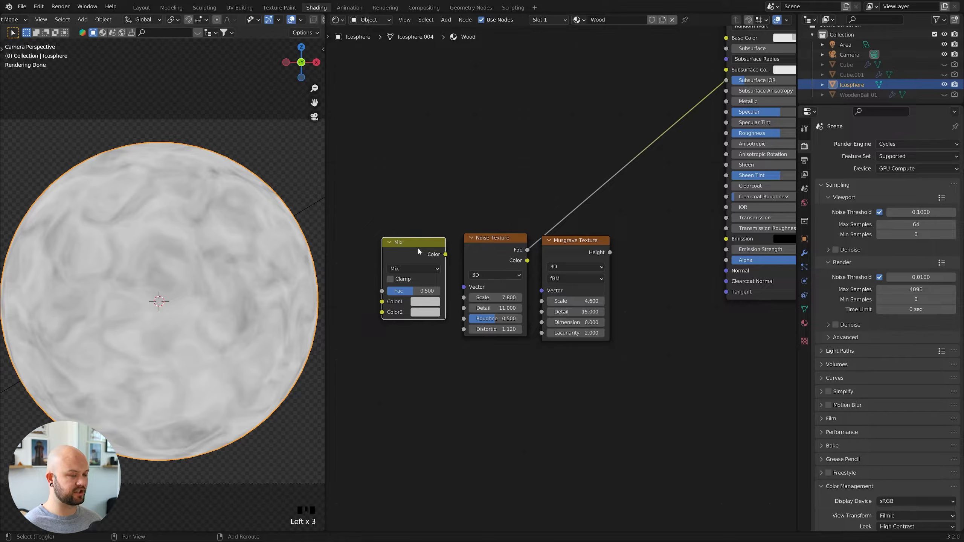
# - Duplicate the Mix node and place the copy just after the Musgrave Texture node
pyautogui.hotkey('shift', 'd')
pyautogui.click(650, 233)
pyautogui.scroll(-1, 651, 233)
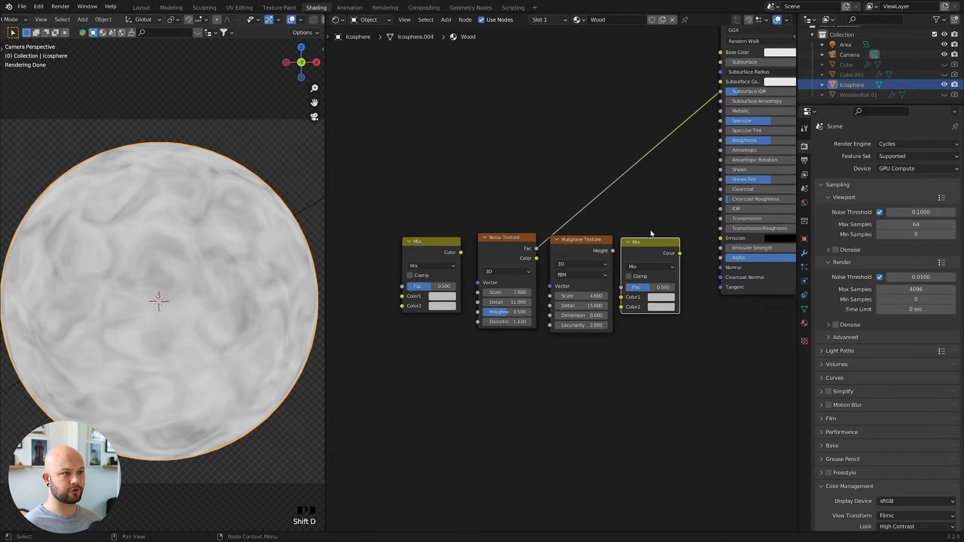
# - Select both Mix nodes and both texture nodes and move them together farther from the Principled BSDF
pyautogui.scroll(-4, 649, 242)
pyautogui.moveTo(671, 235); pyautogui.dragTo(471, 304)
pyautogui.scroll(-1, 578, 319)
pyautogui.moveTo(609, 321); pyautogui.dragTo(537, 340)
pyautogui.moveTo(526, 334); pyautogui.dragTo(614, 335, button='middle')
pyautogui.scroll(7, 549, 301)
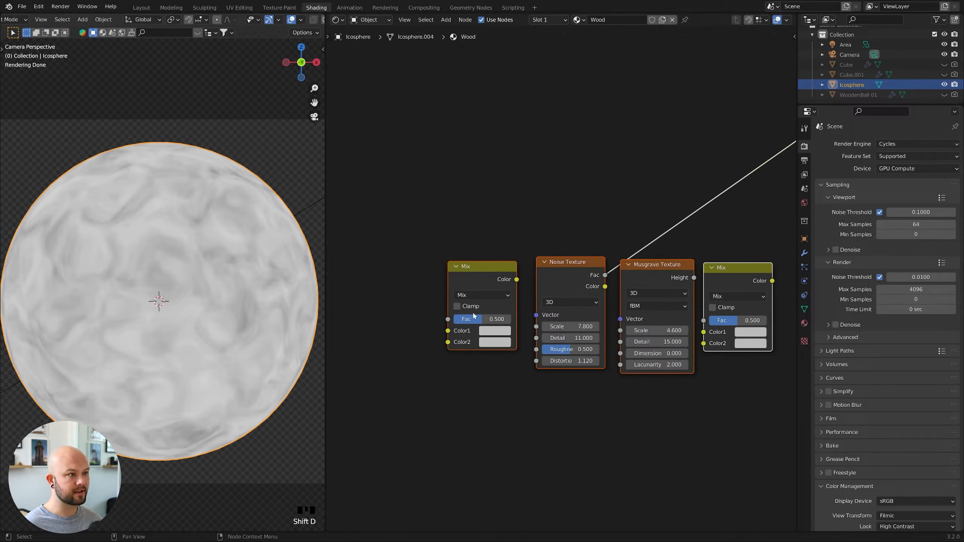
pyautogui.moveTo(473, 316); pyautogui.dragTo(576, 245, button='middle')
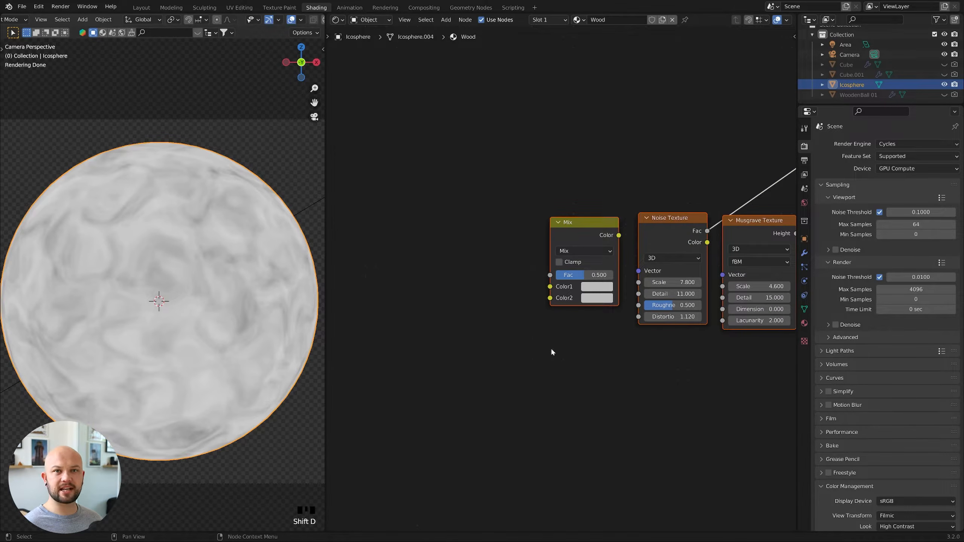
# - Select the first Mix node, view the add-on list in the preferences, and close the preferences
pyautogui.scroll(-2, 567, 238)
pyautogui.click(571, 233)
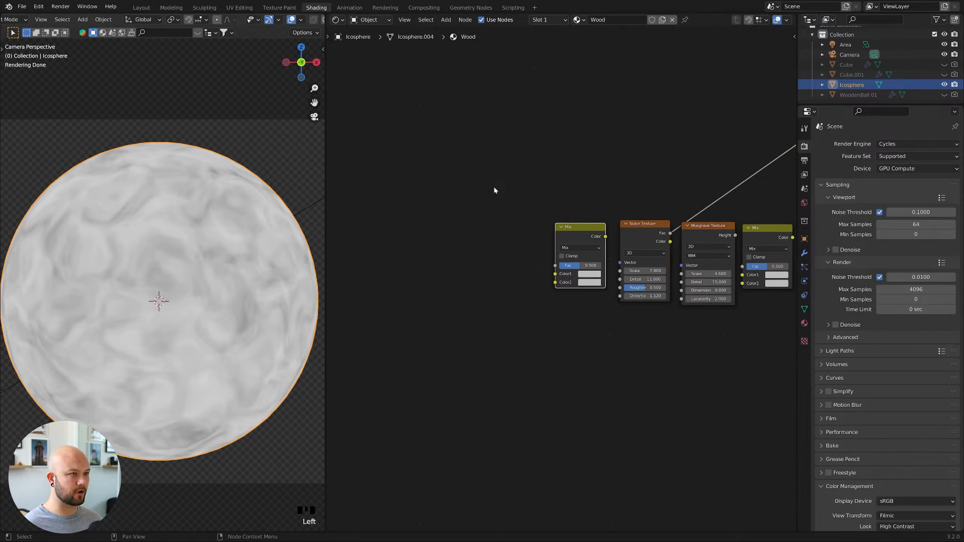
pyautogui.click(39, 7)
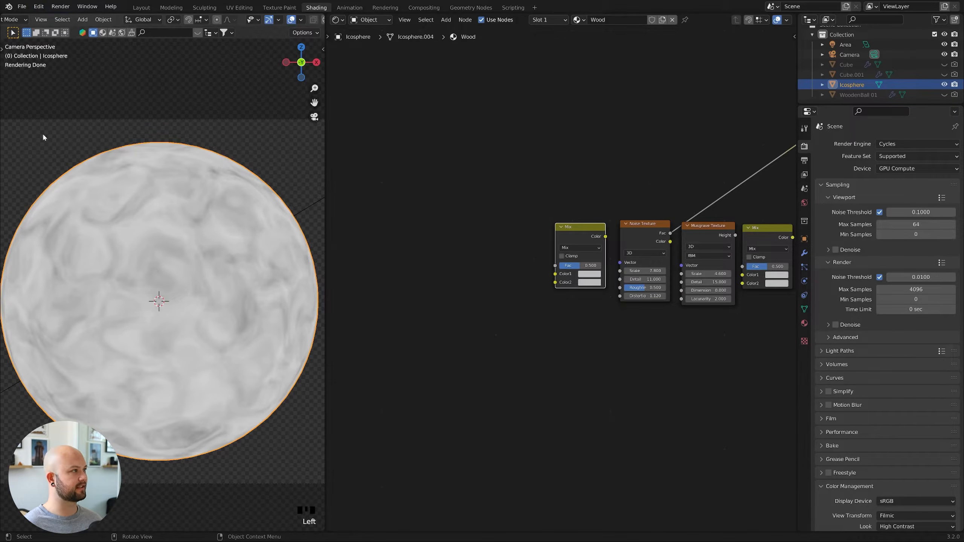
pyautogui.click(39, 7)
pyautogui.click(57, 150)
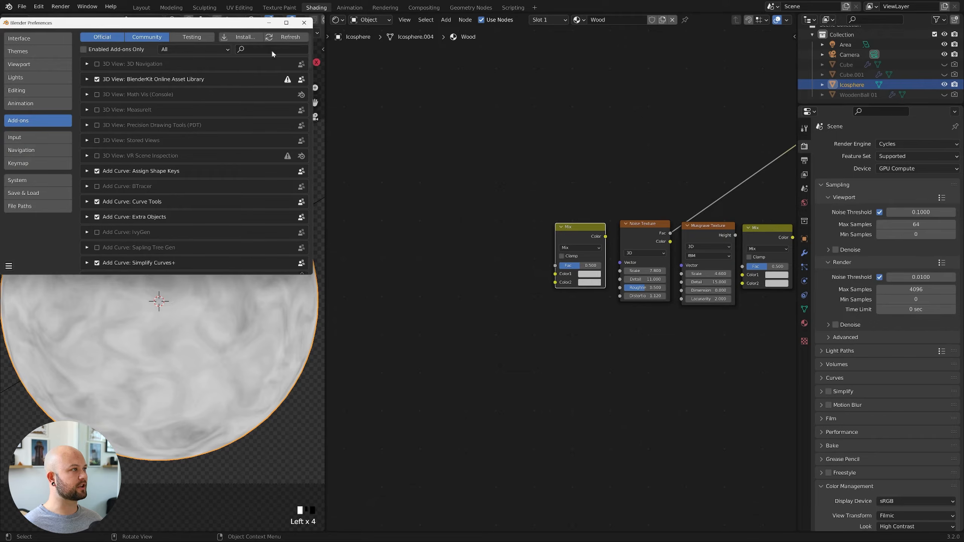
pyautogui.click(304, 23)
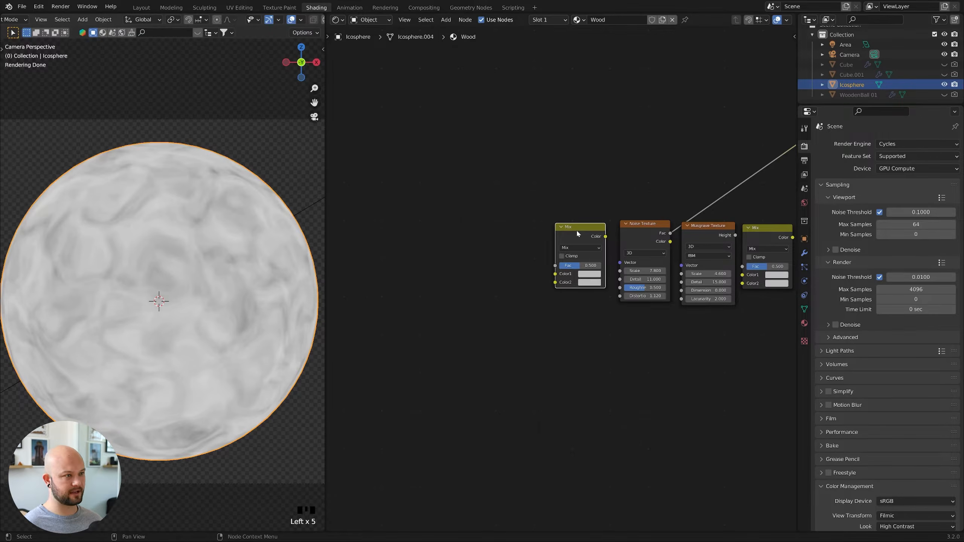
# - Add a texture setup with Texture Coordinate and Mapping nodes for the first Mix node, and delete its Image Texture node
pyautogui.hotkey('ctrl', 't')
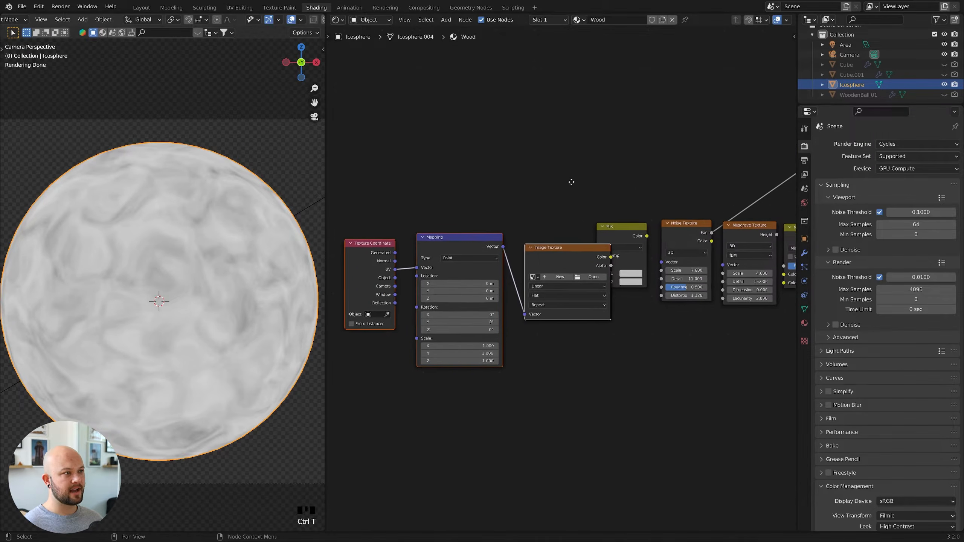
pyautogui.moveTo(571, 181); pyautogui.dragTo(596, 179, button='middle')
pyautogui.click(583, 252)
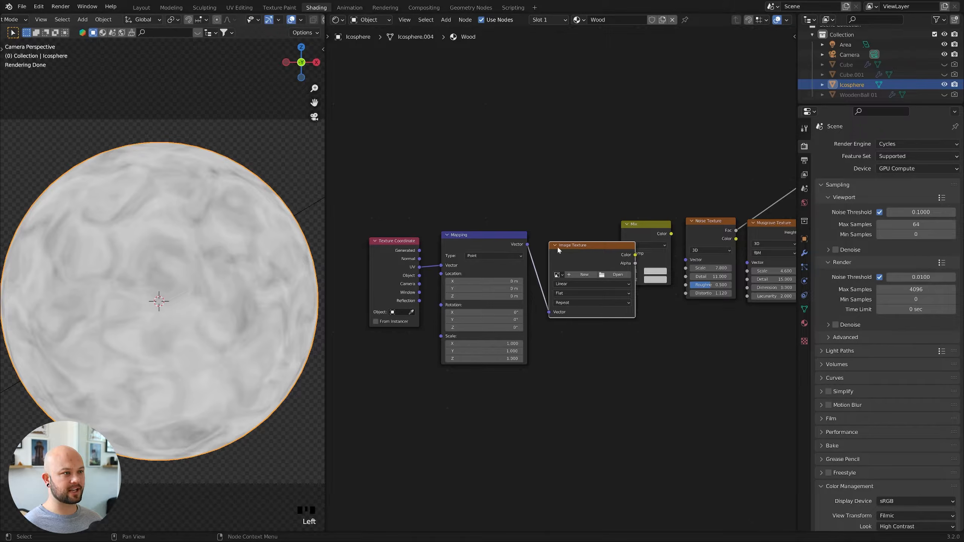
pyautogui.click(585, 246)
pyautogui.press('x')
# - Move the Mapping and Texture Coordinate nodes closer to the first Mix node
pyautogui.moveTo(486, 249); pyautogui.dragTo(545, 237)
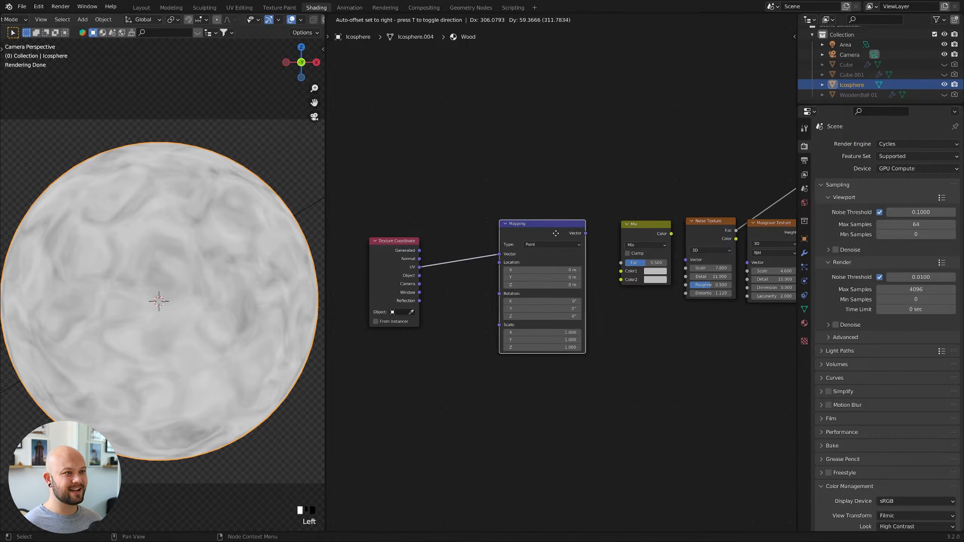
pyautogui.moveTo(394, 266); pyautogui.dragTo(467, 251)
pyautogui.moveTo(579, 209); pyautogui.dragTo(525, 221, button='middle')
pyautogui.scroll(1, 525, 221)
pyautogui.scroll(1, 528, 251)
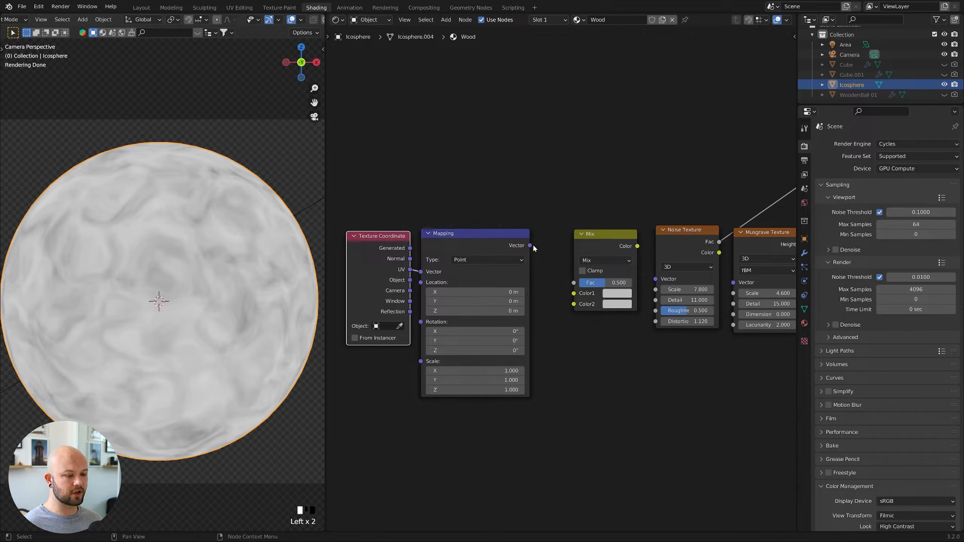
# - Connect the Mapping vector output to the first Mix node's Fac and the Object coordinates to the Mapping vector input
pyautogui.moveTo(530, 245); pyautogui.dragTo(573, 282)
pyautogui.moveTo(411, 280); pyautogui.dragTo(422, 272)
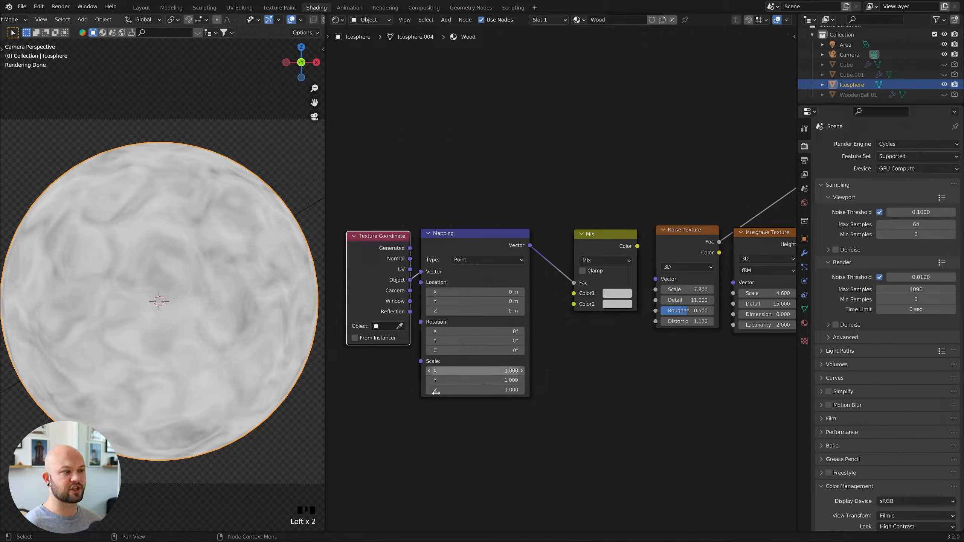
pyautogui.scroll(1, 347, 243)
pyautogui.scroll(1, 346, 245)
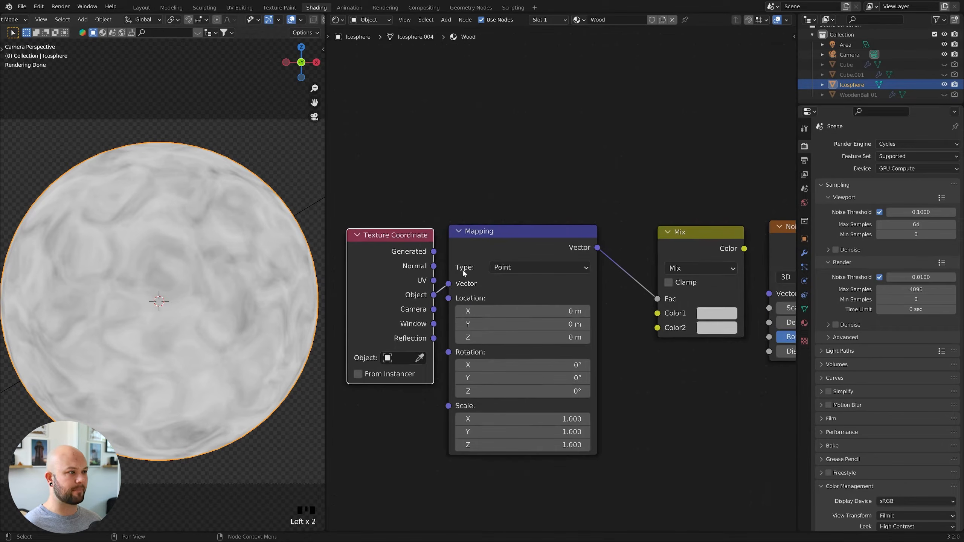
# - Reroute the Mapping link from Fac to Color1 of the first Mix node and connect its Color output to the Noise Texture's Vector
pyautogui.moveTo(640, 397); pyautogui.dragTo(565, 313, button='middle')
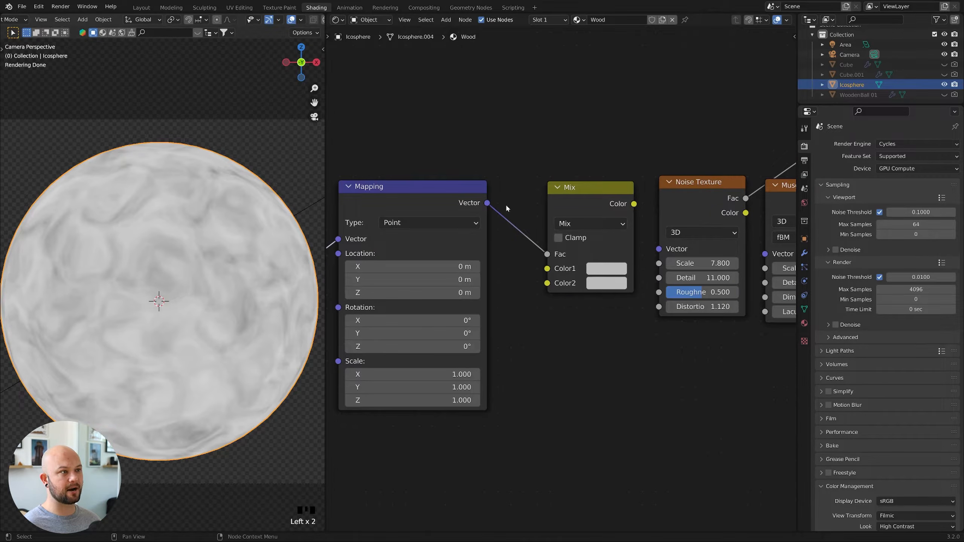
pyautogui.moveTo(550, 255)
pyautogui.mouseDown()
pyautogui.moveTo(507, 232)
pyautogui.moveTo(547, 269)
pyautogui.mouseUp()
pyautogui.moveTo(630, 211); pyautogui.dragTo(522, 214, button='middle')
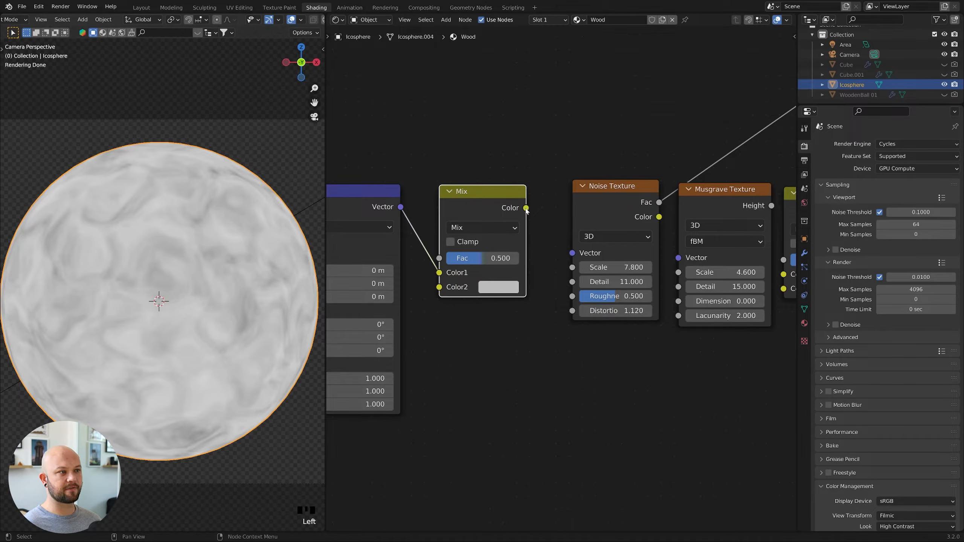
pyautogui.moveTo(526, 209); pyautogui.dragTo(574, 257)
pyautogui.scroll(-1, 583, 147)
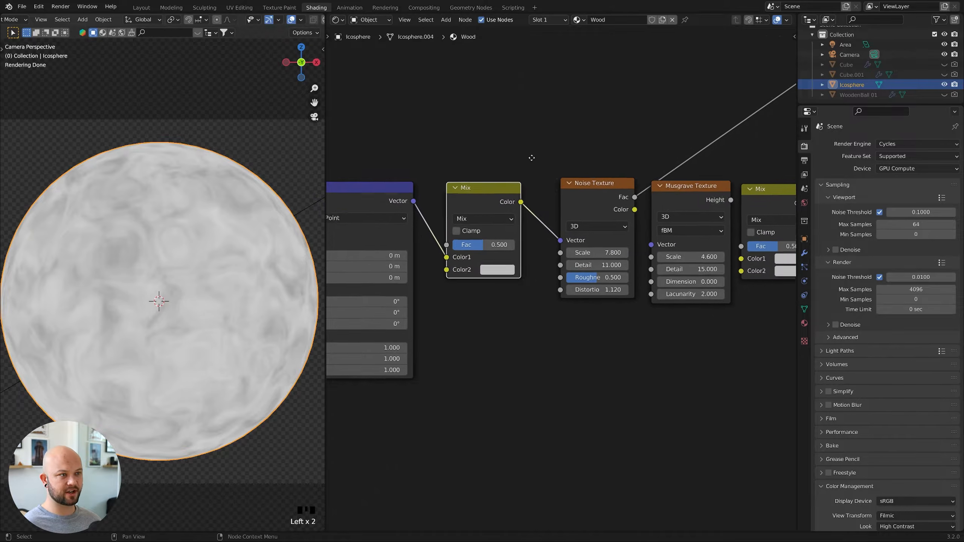
# - Connect the Noise Texture's Fac output to the Musgrave Texture's Vector and to the second Mix node's Color2
pyautogui.keyDown('ctrl'); pyautogui.hscroll(2, 556, 213); pyautogui.keyUp('ctrl')
pyautogui.click(543, 200)
pyautogui.moveTo(543, 200); pyautogui.dragTo(606, 255)
pyautogui.moveTo(581, 209); pyautogui.dragTo(693, 280)
# - Connect the Musgrave Height output to the second Mix node's Color1, nudging that Mix node and the Noise Texture slightly
pyautogui.moveTo(735, 206); pyautogui.dragTo(752, 195)
pyautogui.moveTo(731, 164); pyautogui.dragTo(658, 183, button='middle')
pyautogui.moveTo(615, 230); pyautogui.dragTo(629, 288)
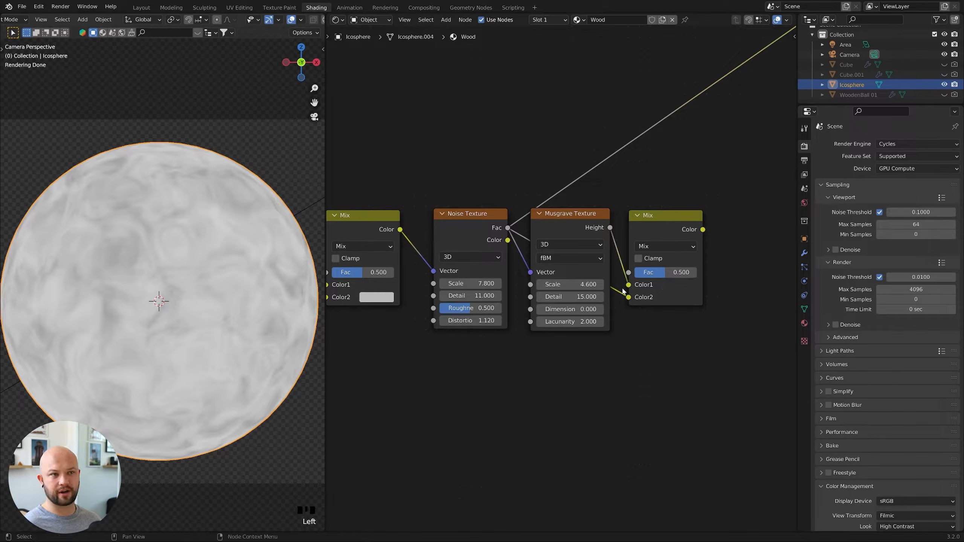
pyautogui.moveTo(482, 220); pyautogui.dragTo(478, 223)
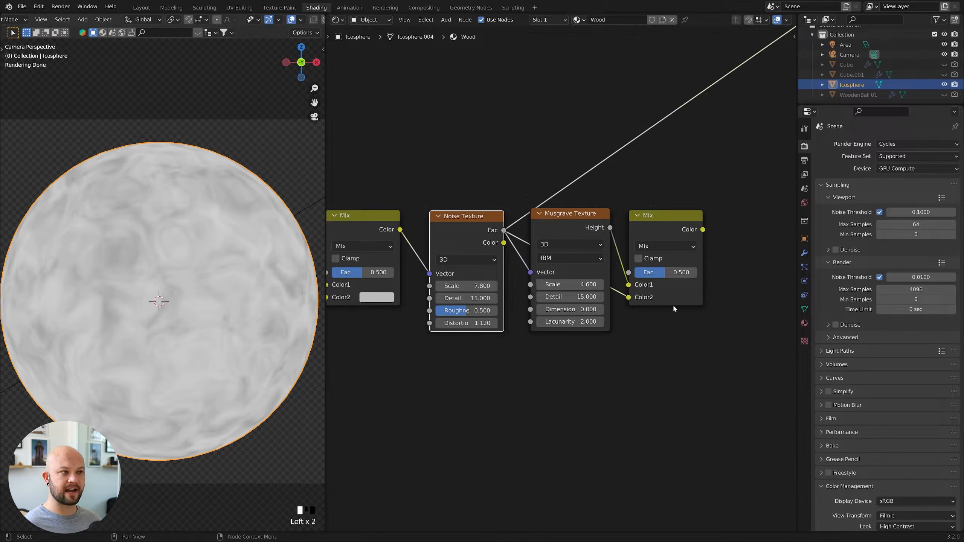
# - Set the Mapping node's X scale to 1.08
pyautogui.scroll(-1, 561, 300)
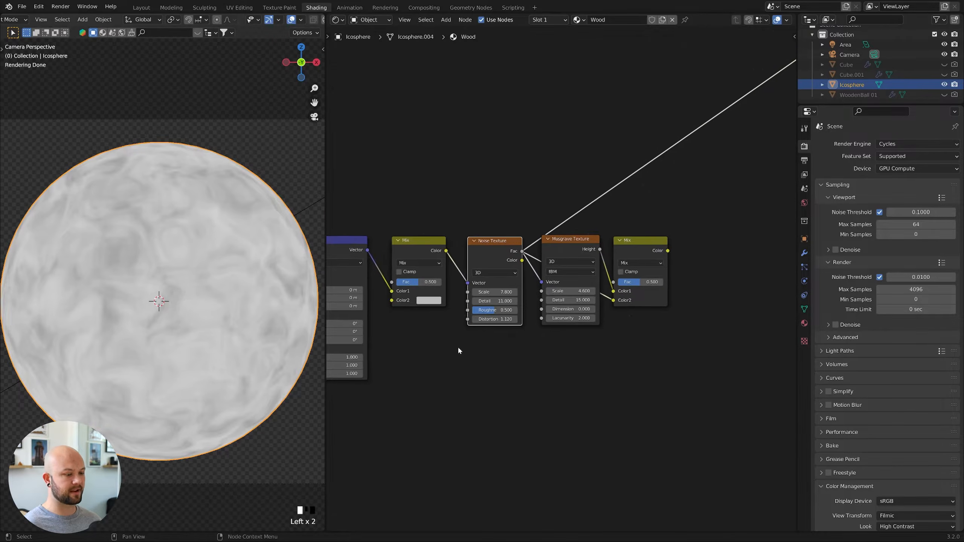
pyautogui.moveTo(457, 346); pyautogui.dragTo(672, 317, button='middle')
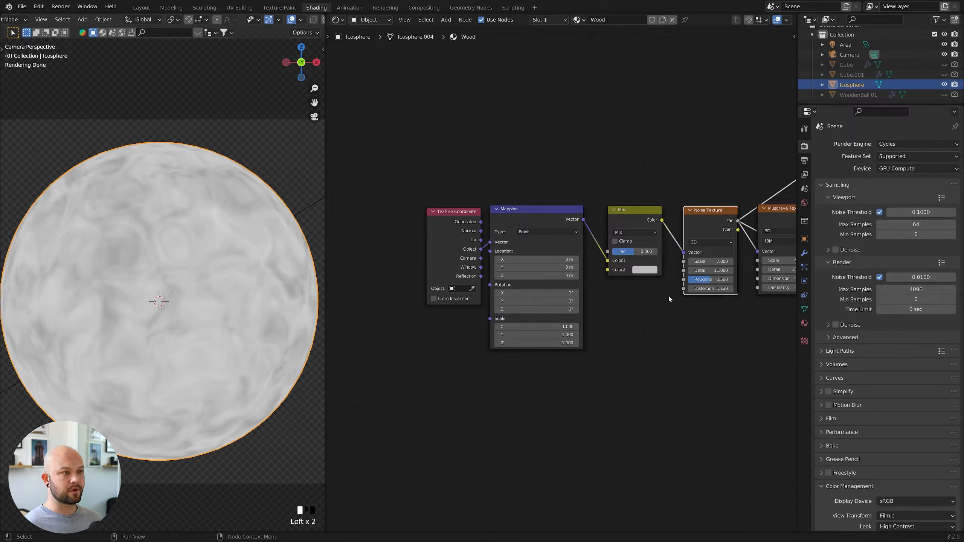
pyautogui.scroll(2, 616, 290)
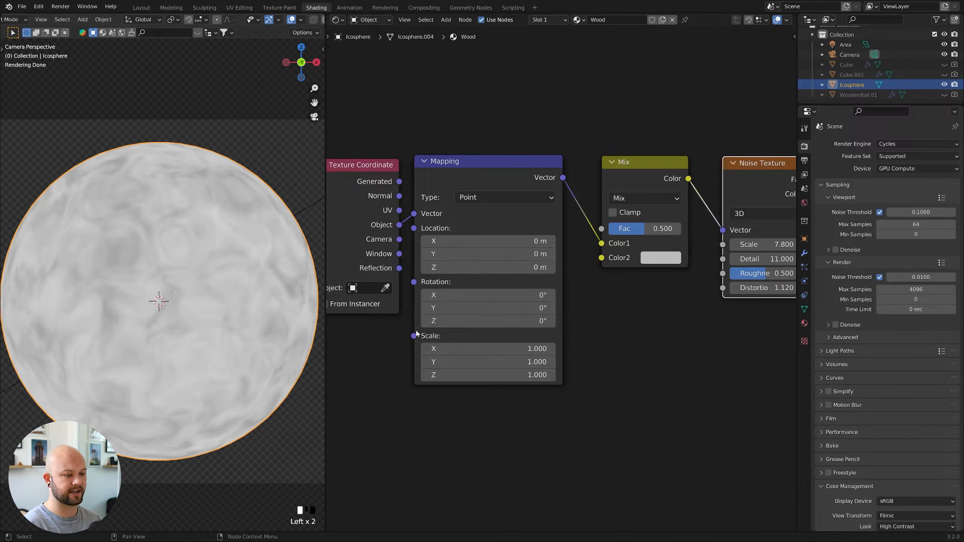
pyautogui.scroll(2, 572, 372)
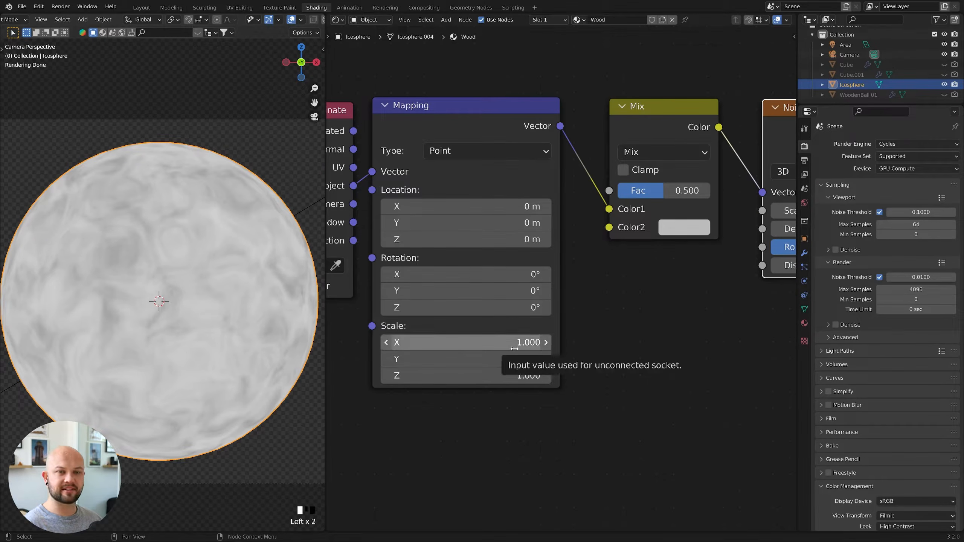
pyautogui.click(515, 348)
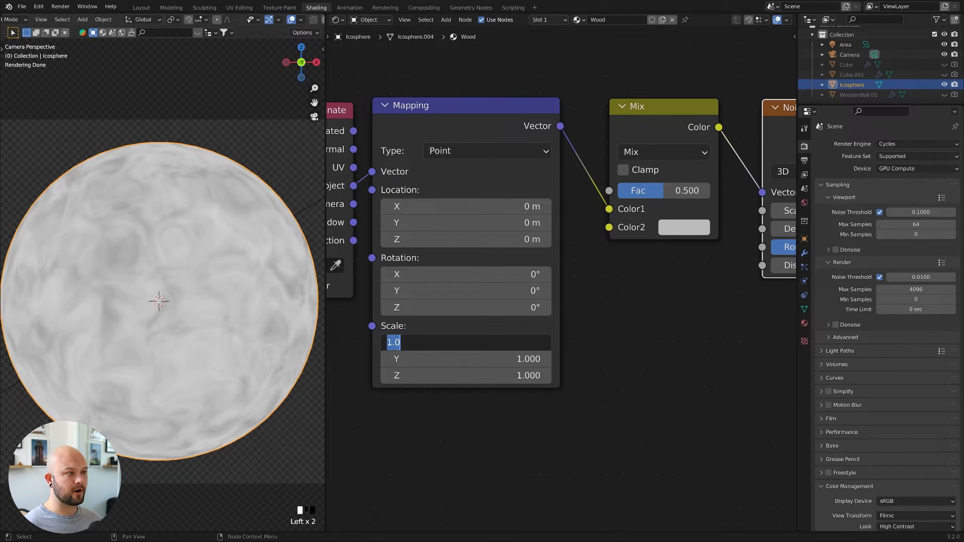
pyautogui.write('1')
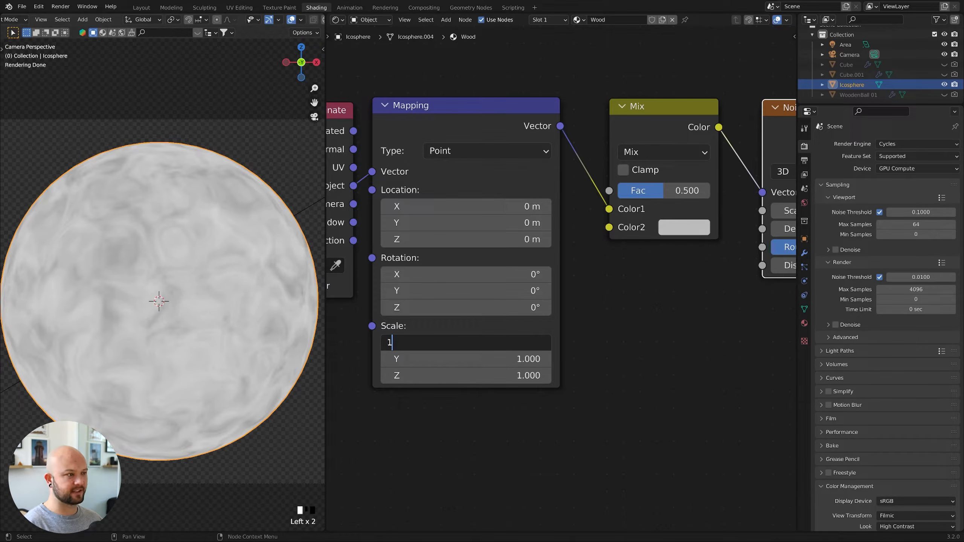
pyautogui.write('.08')
pyautogui.press('Return')
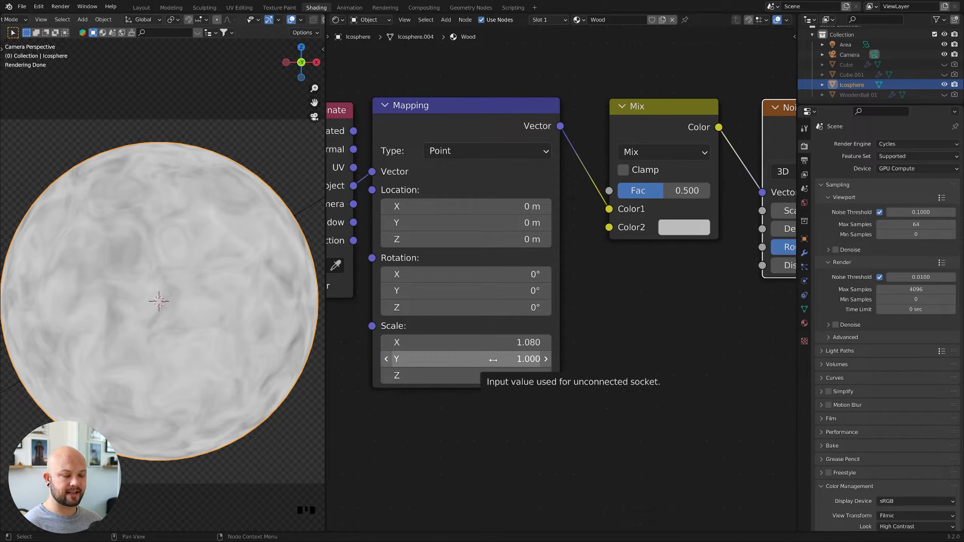
# - Set the Mapping node's Y and Z scale to 0.15 and check the stretched noise on the icosphere
pyautogui.moveTo(493, 360); pyautogui.dragTo(493, 375)
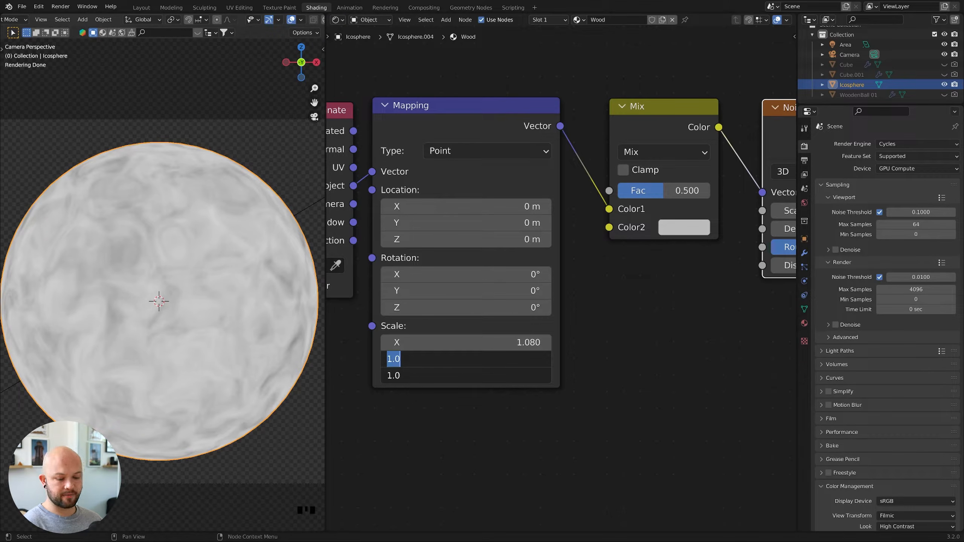
pyautogui.write('.15')
pyautogui.press('Return')
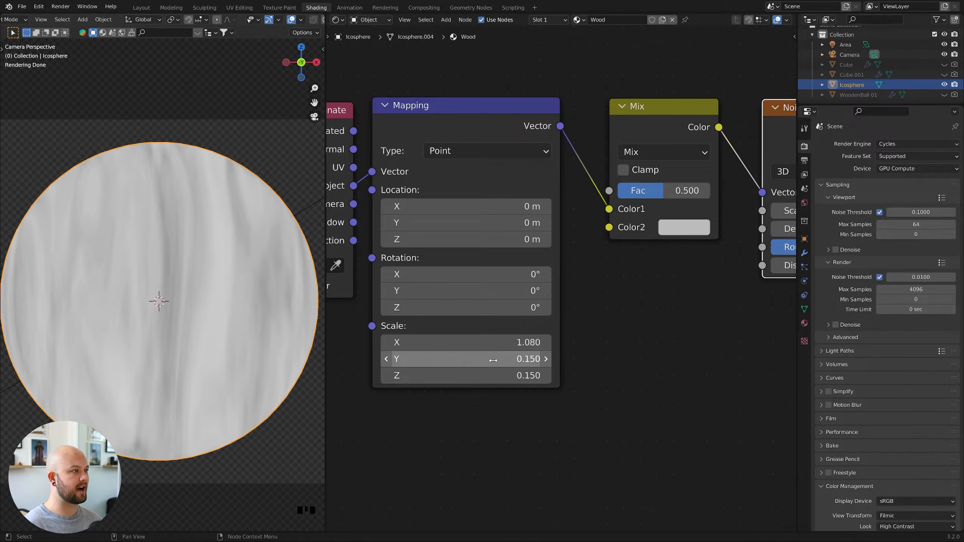
pyautogui.scroll(2, 230, 267)
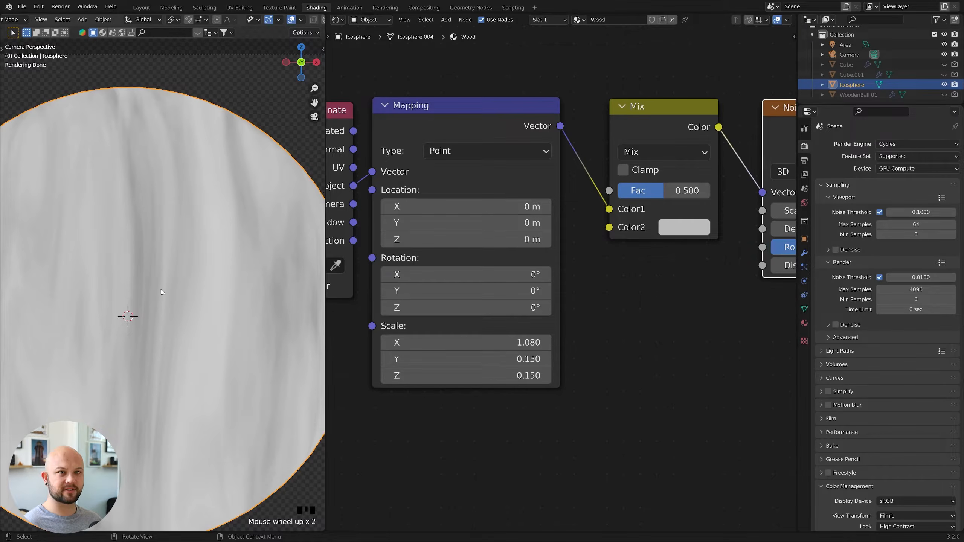
pyautogui.scroll(-2, 161, 292)
pyautogui.keyDown('shift'); pyautogui.moveTo(227, 327); pyautogui.dragTo(236, 321, button='middle'); pyautogui.keyUp('shift')
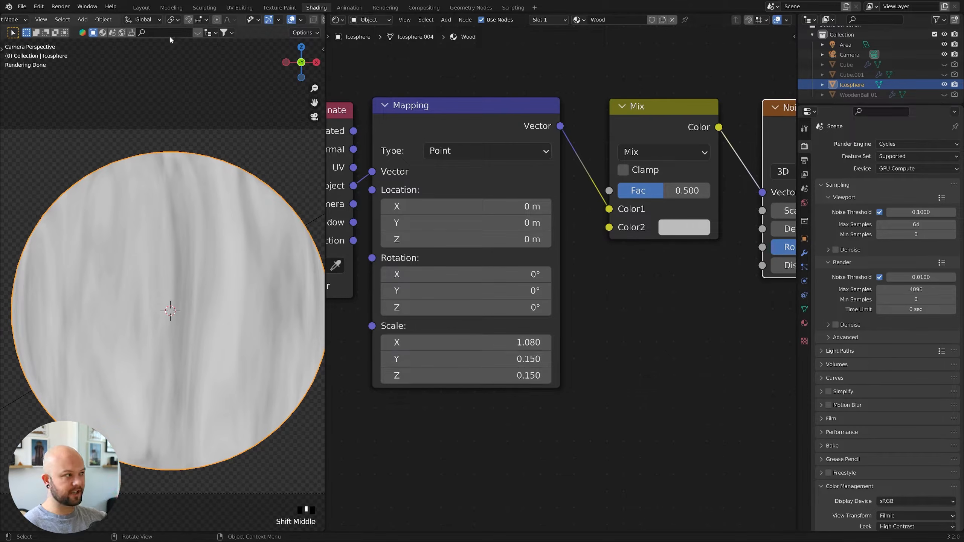
# - Try stretching the noise along other axes with the Mapping scale at Y 1 and X 0.5, then X 0.15
pyautogui.click(507, 359)
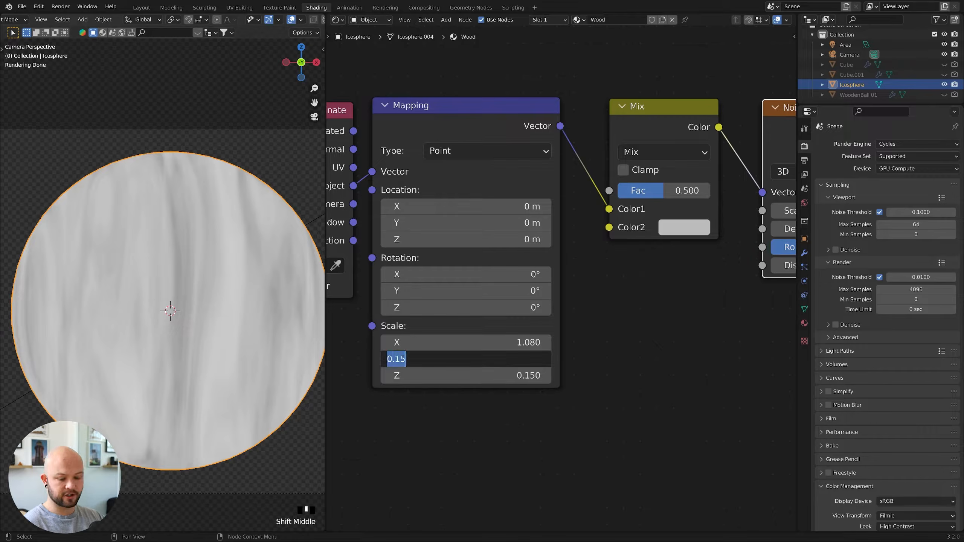
pyautogui.write('1')
pyautogui.press('Return')
pyautogui.click(526, 343)
pyautogui.write('0.5')
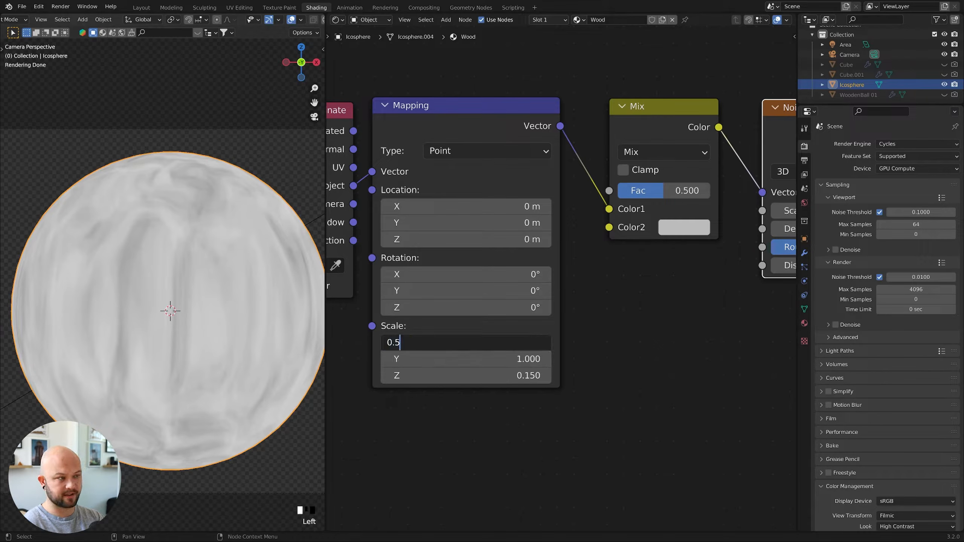
pyautogui.press('Return')
pyautogui.click(526, 343)
pyautogui.press('BackSpace')
pyautogui.write('0.15')
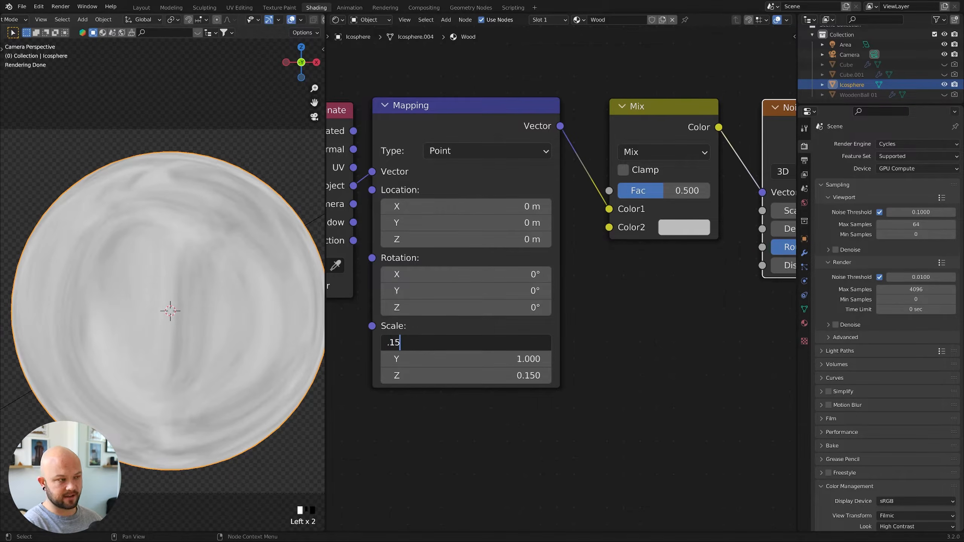
pyautogui.press('Return')
pyautogui.moveTo(161, 275); pyautogui.dragTo(288, 275, button='middle')
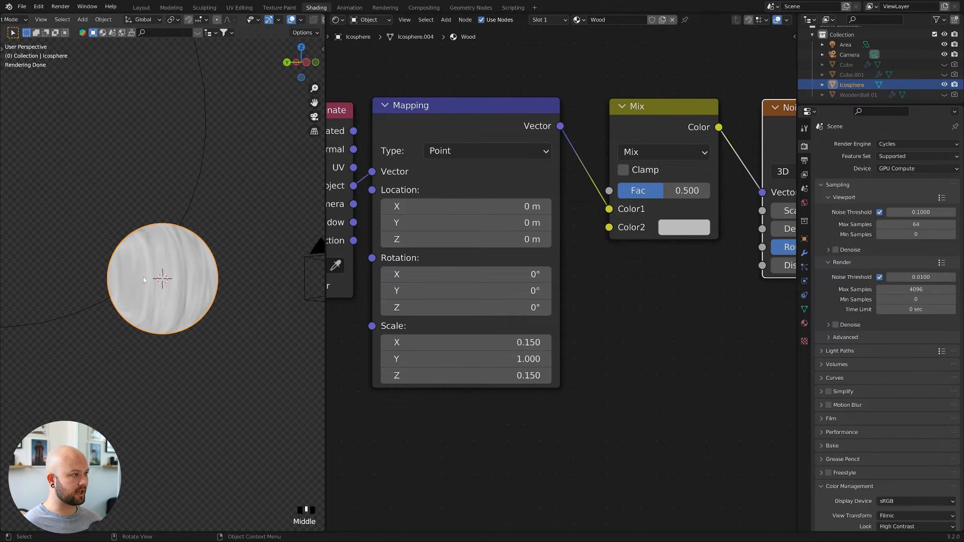
# - Undo the last X scale change and try a Mapping Z scale of 7.75, then Z 1 with X and Y at 0.15
pyautogui.hotkey('ctrl', 'z')
pyautogui.moveTo(425, 375); pyautogui.dragTo(436, 372)
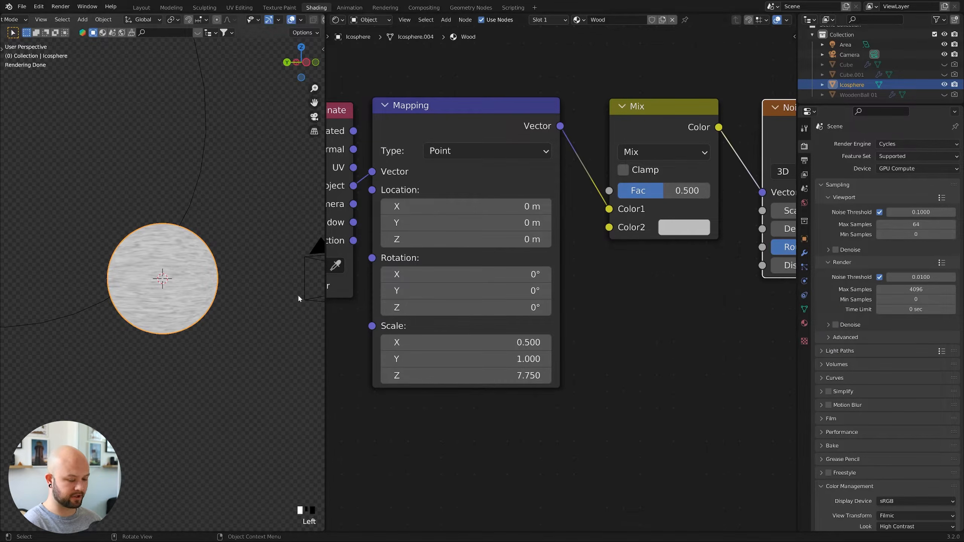
pyautogui.press('KP_0')
pyautogui.click(504, 374)
pyautogui.write('1')
pyautogui.press('Return')
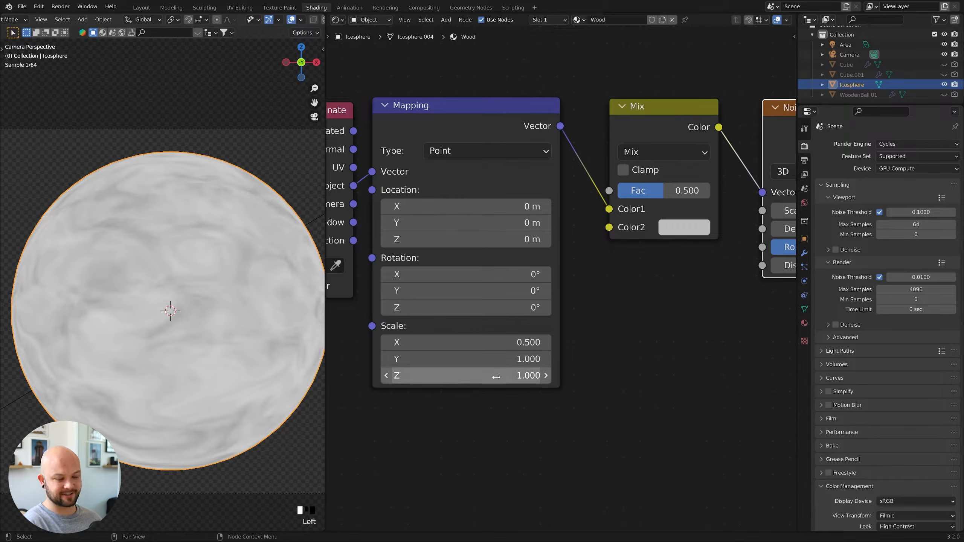
pyautogui.moveTo(514, 358); pyautogui.dragTo(517, 341)
pyautogui.write('.15')
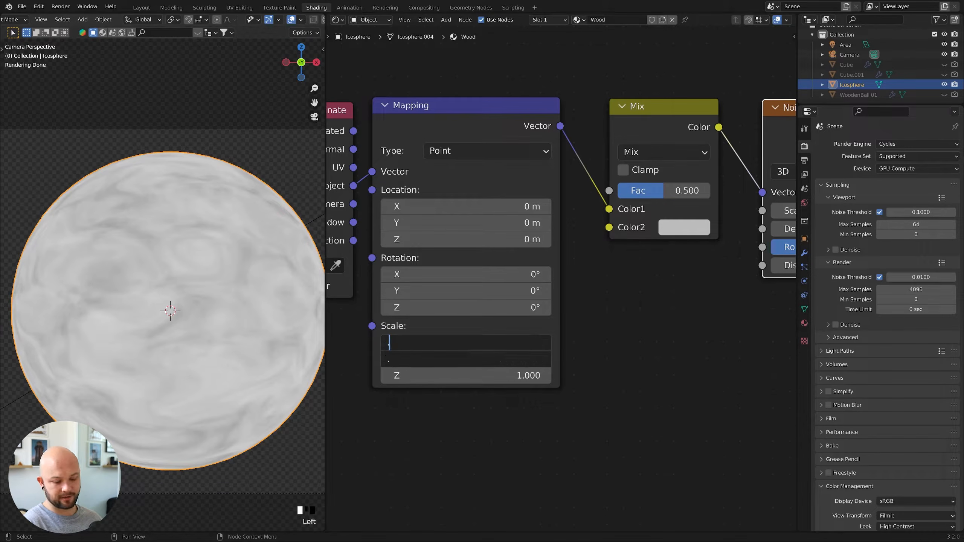
pyautogui.press('Return')
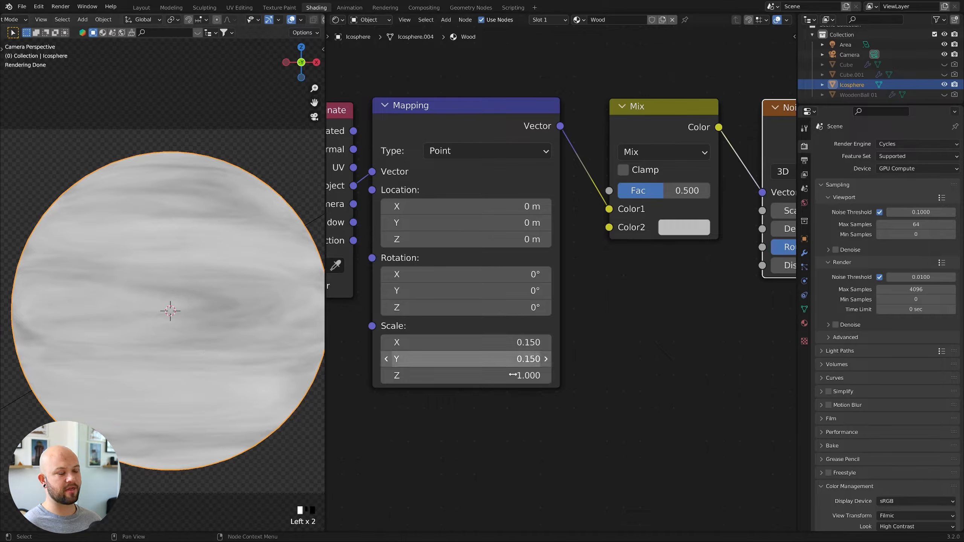
# - Undo the trial scale changes on the Mapping node, back to X 1.08 with Y and Z at 0.15
pyautogui.hotkey('ctrl', 'z')
pyautogui.hotkey('ctrl', 'z')
pyautogui.hotkey('ctrl', 'z')
pyautogui.hotkey('ctrl', 'z')
pyautogui.hotkey('ctrl', 'z')
pyautogui.hotkey('ctrl', 'z')
pyautogui.hotkey('ctrl', 'z')
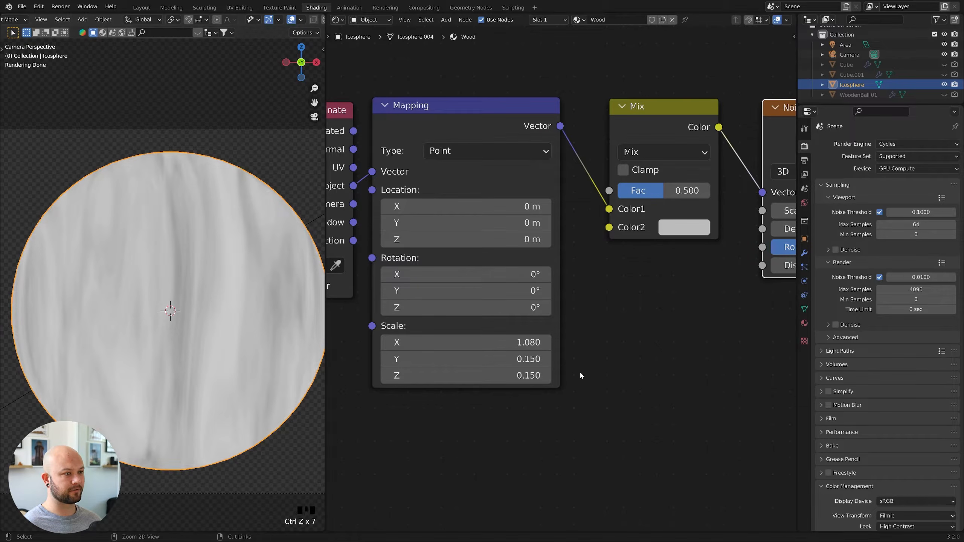
# - Raise the Fac of the Mix node between Mapping and Noise Texture to 1
pyautogui.scroll(-2, 513, 318)
pyautogui.moveTo(624, 316); pyautogui.dragTo(592, 327, button='middle')
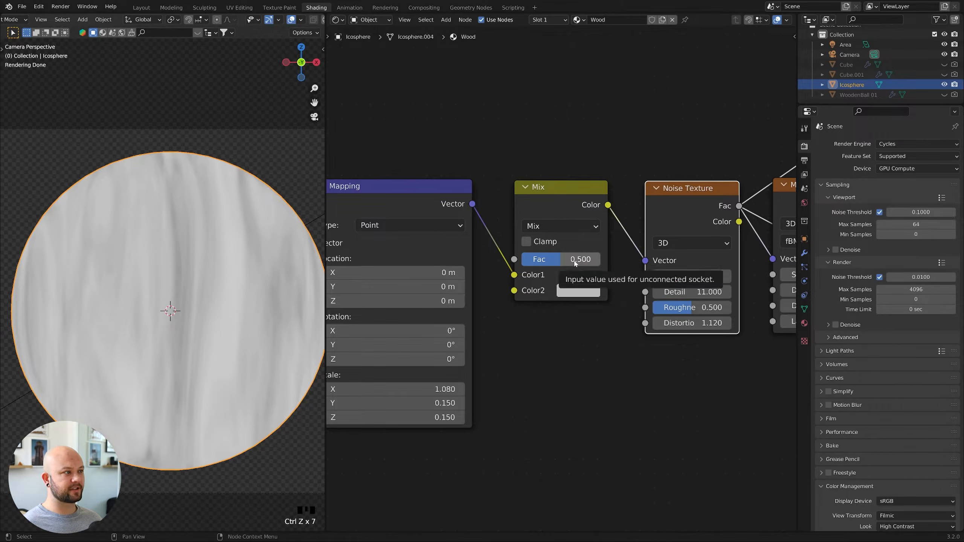
pyautogui.scroll(-1, 558, 291)
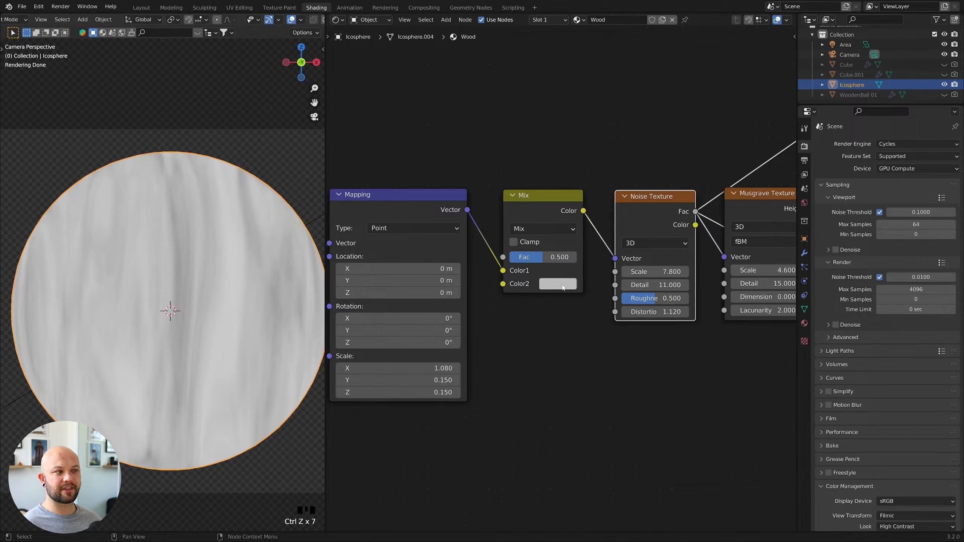
pyautogui.moveTo(560, 257)
pyautogui.mouseDown()
pyautogui.moveTo(531, 257)
pyautogui.moveTo(573, 257)
pyautogui.mouseUp()
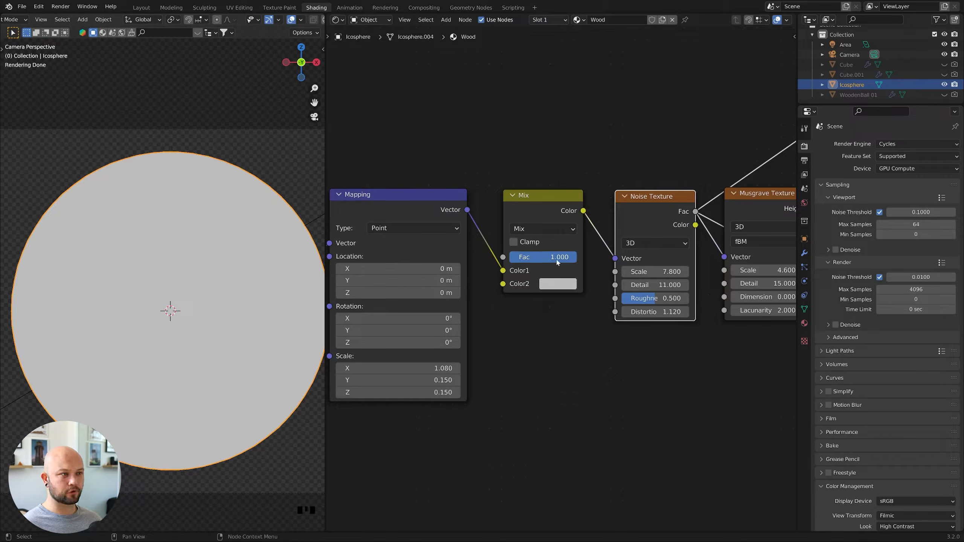
# - Set Color2 of the Mix node beside Mapping to hex BFBFBF
pyautogui.click(556, 288)
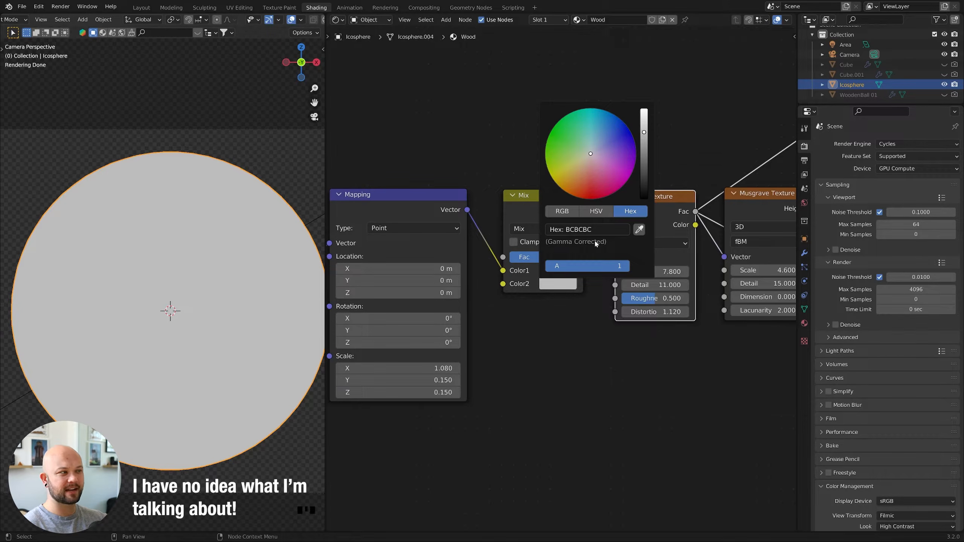
pyautogui.click(564, 286)
pyautogui.click(569, 229)
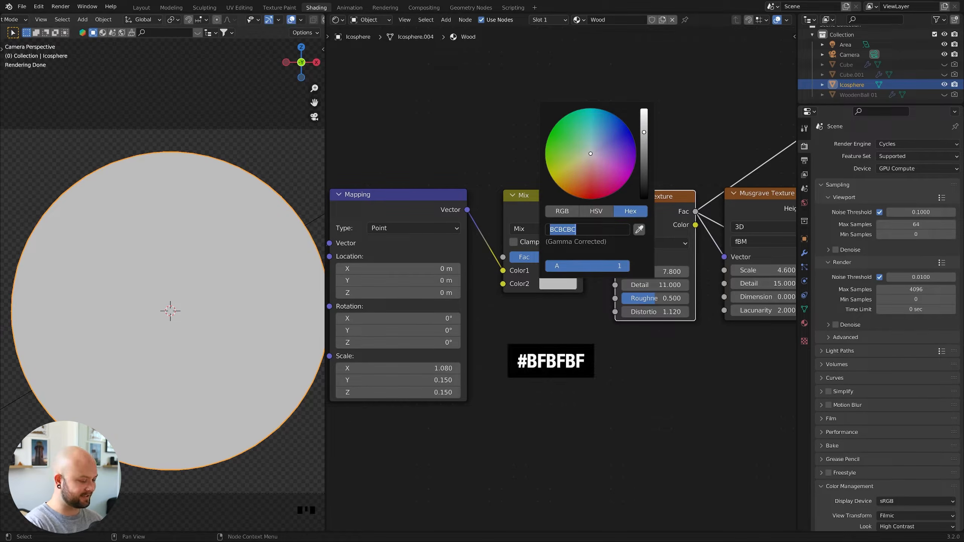
pyautogui.write('bfbfbf')
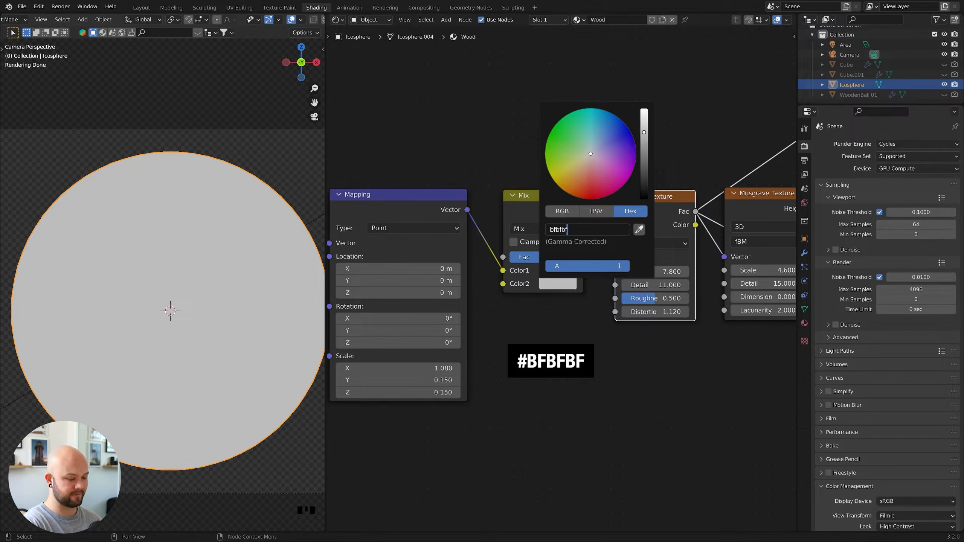
pyautogui.press('Return')
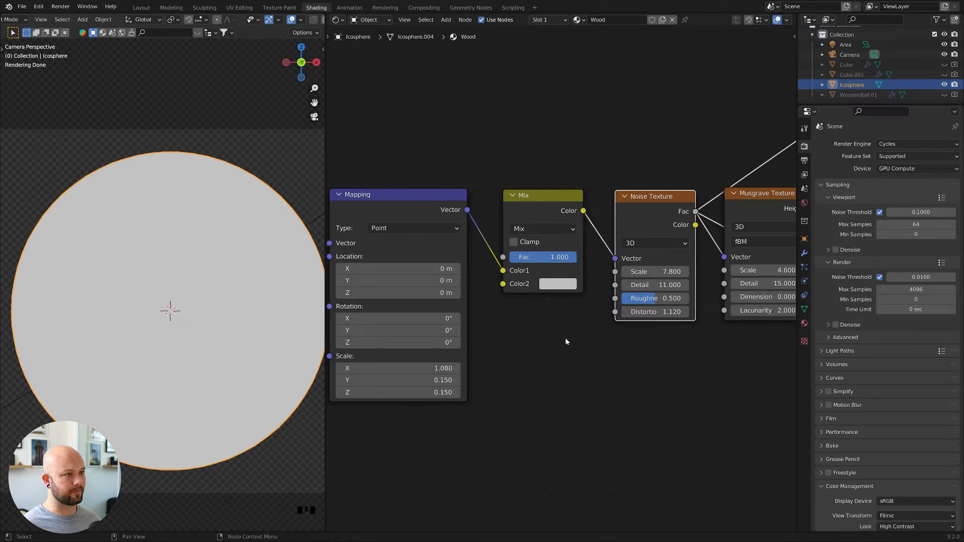
# - Set the Fac of the Mix node beside Mapping to 0.2, undoing a brief trial of a higher value
pyautogui.click(550, 263)
pyautogui.write('0.2')
pyautogui.press('Return')
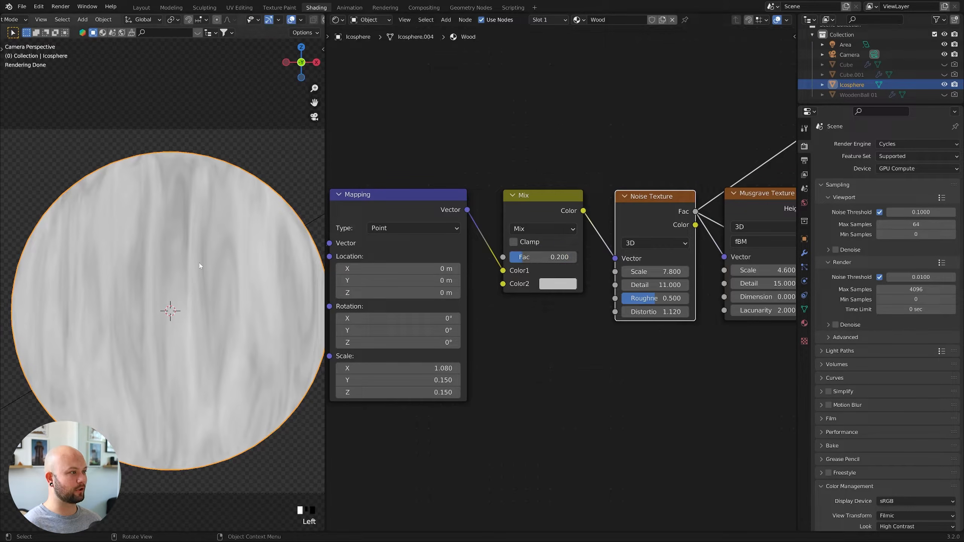
pyautogui.moveTo(537, 264)
pyautogui.mouseDown()
pyautogui.moveTo(524, 265)
pyautogui.moveTo(539, 265)
pyautogui.mouseUp()
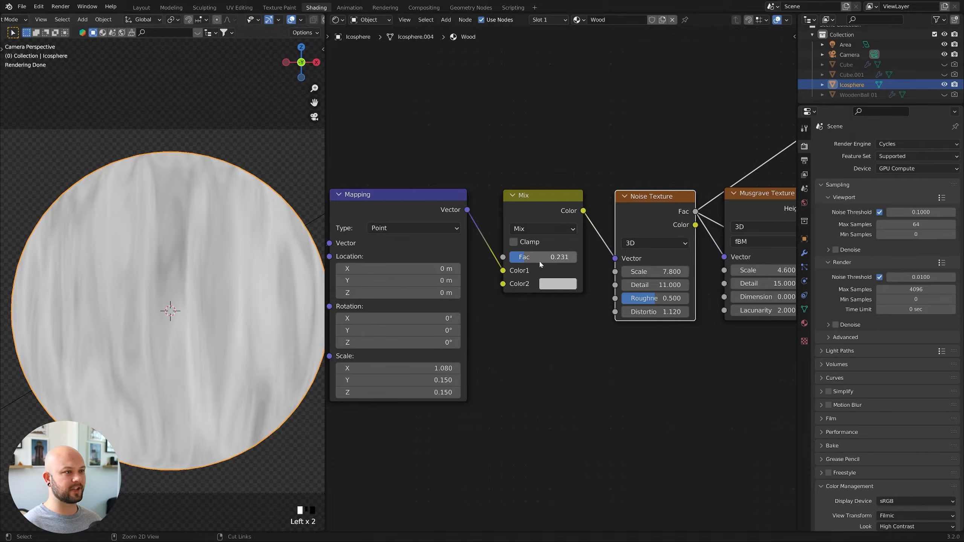
pyautogui.hotkey('ctrl', 'z')
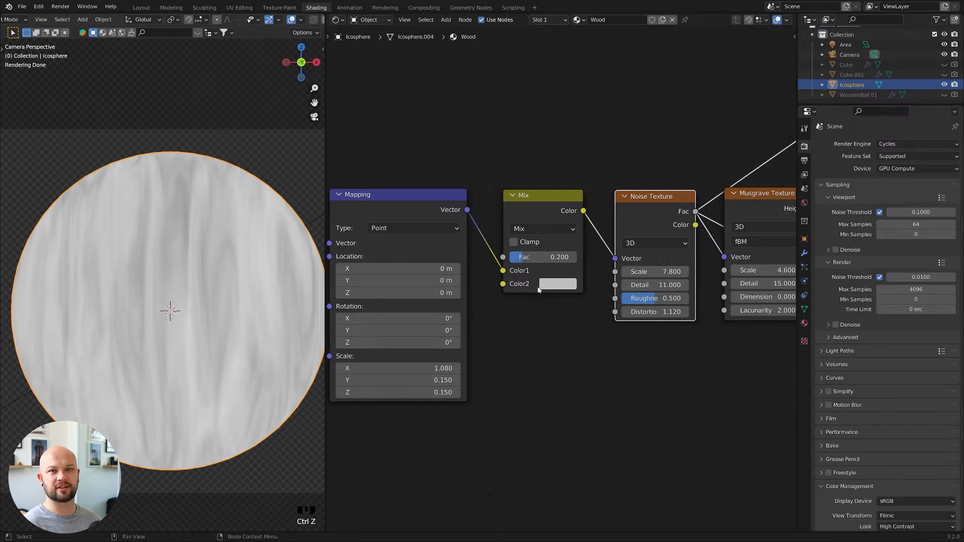
# - Set the Fac of the Mix node after the Musgrave Texture to 0.85
pyautogui.scroll(-2, 553, 314)
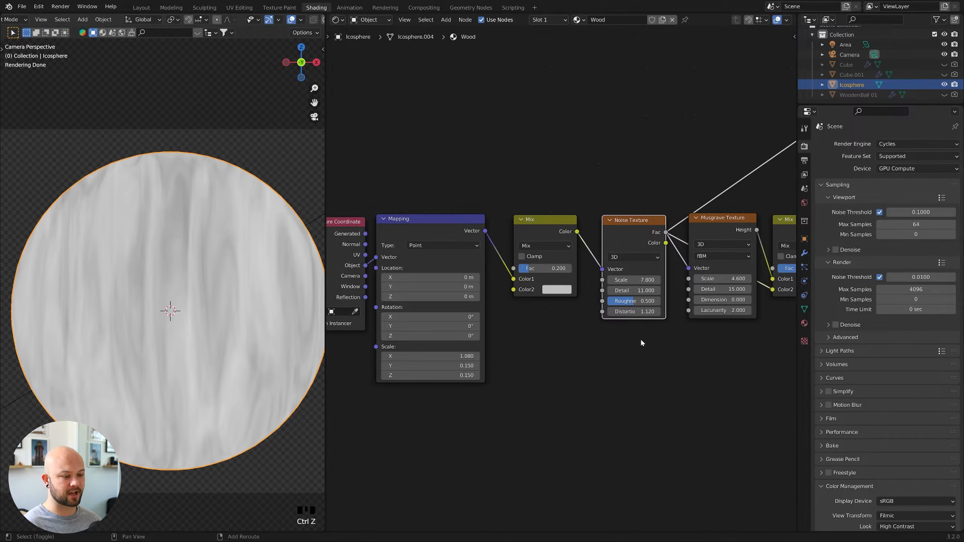
pyautogui.moveTo(640, 338); pyautogui.dragTo(466, 375, button='middle')
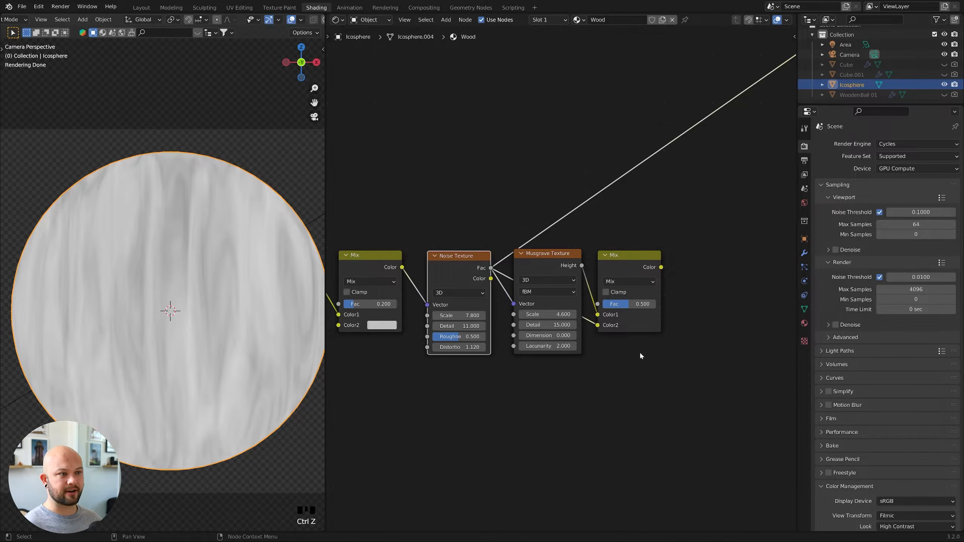
pyautogui.scroll(1, 639, 351)
pyautogui.scroll(1, 660, 341)
pyautogui.click(631, 295)
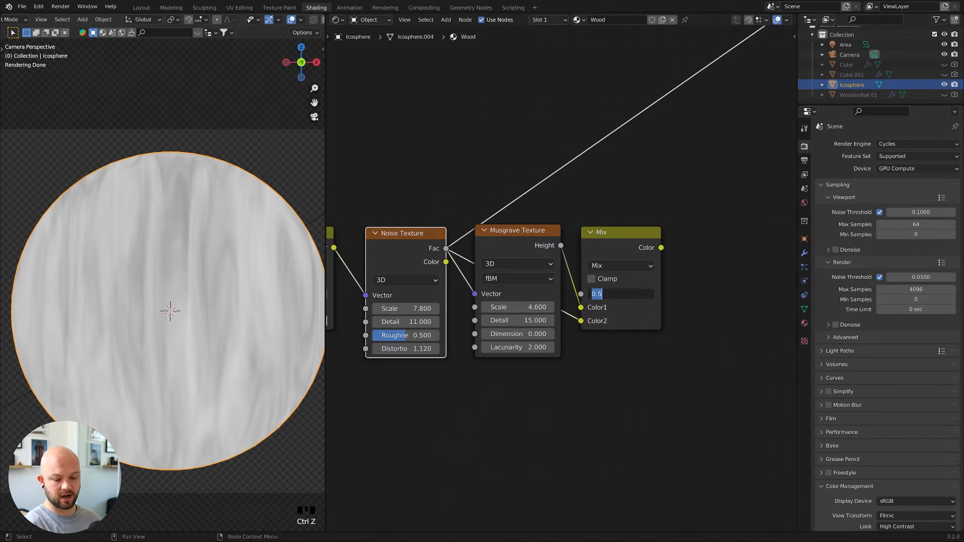
pyautogui.write('.85')
pyautogui.click(636, 297)
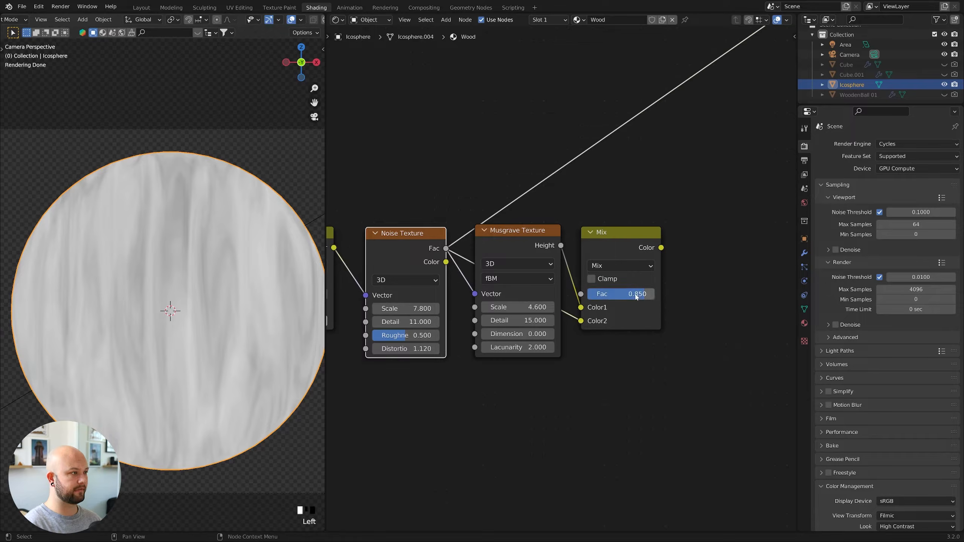
# - Preview the Musgrave Texture on the icosphere, try a Fac of 0.6 on the second Mix node and undo it
pyautogui.keyDown('ctrl'); pyautogui.keyDown('shift'); pyautogui.click(550, 231); pyautogui.keyUp('shift'); pyautogui.keyUp('ctrl')
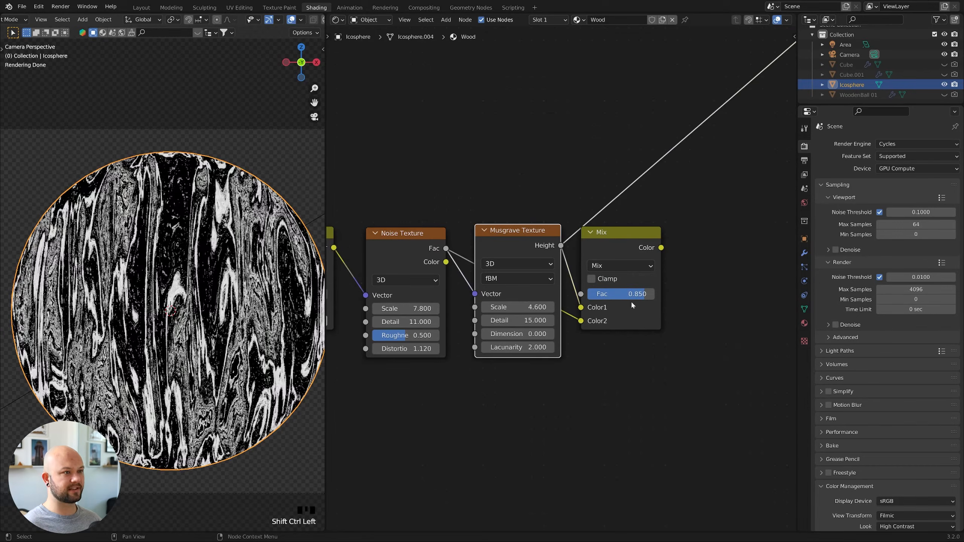
pyautogui.moveTo(631, 296); pyautogui.dragTo(627, 292)
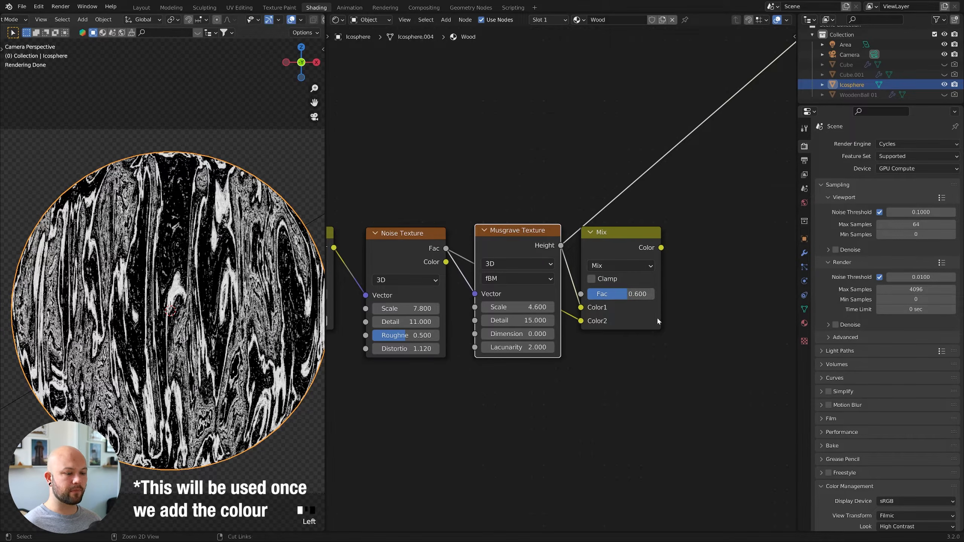
pyautogui.hotkey('ctrl', 'z')
# - Move the whole chain from Texture Coordinate to the second Mix farther from the Principled BSDF, then preview the Principled BSDF on the icosphere
pyautogui.scroll(-1, 622, 268)
pyautogui.moveTo(687, 248); pyautogui.dragTo(598, 299, button='middle')
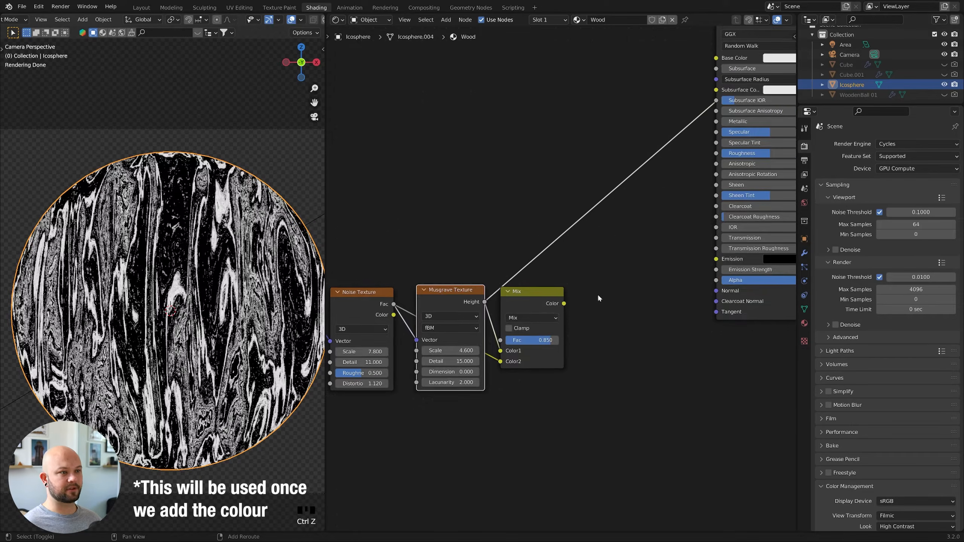
pyautogui.scroll(-5, 565, 304)
pyautogui.scroll(-2, 488, 321)
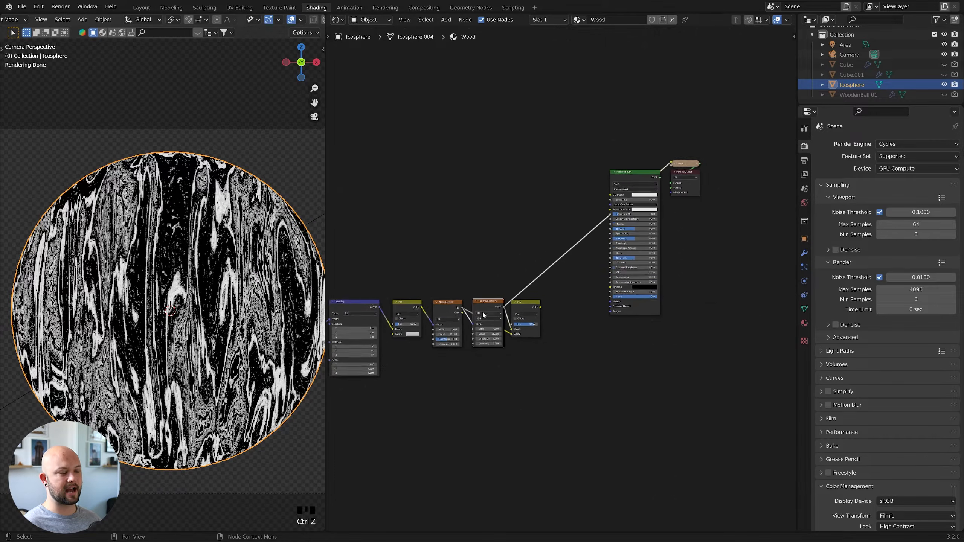
pyautogui.moveTo(484, 313); pyautogui.dragTo(558, 306, button='middle')
pyautogui.moveTo(632, 295); pyautogui.dragTo(360, 373)
pyautogui.keyDown('shift'); pyautogui.moveTo(559, 374); pyautogui.dragTo(632, 361, button='middle'); pyautogui.keyUp('shift')
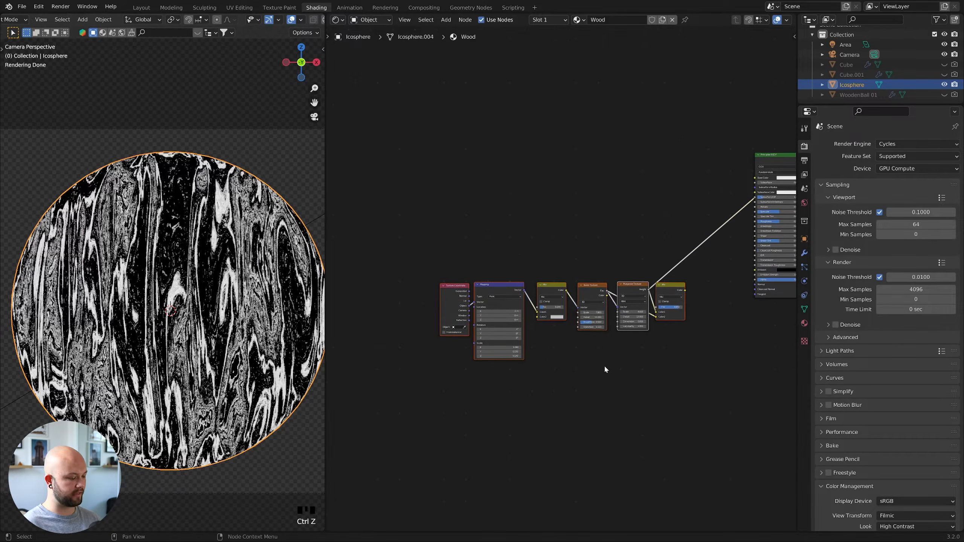
pyautogui.press('g')
pyautogui.click(548, 378)
pyautogui.click(597, 365)
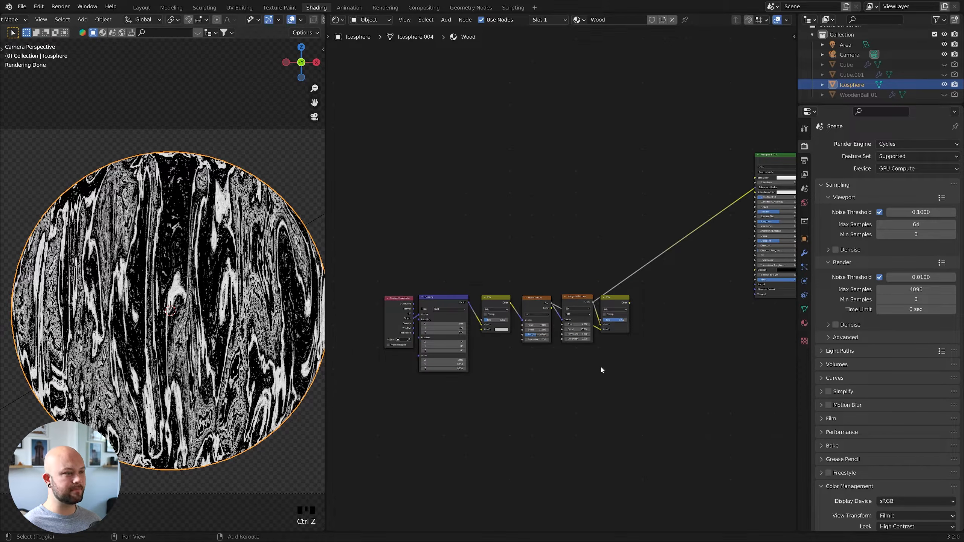
pyautogui.keyDown('ctrl'); pyautogui.keyDown('shift'); pyautogui.click(776, 159); pyautogui.keyUp('shift'); pyautogui.keyUp('ctrl')
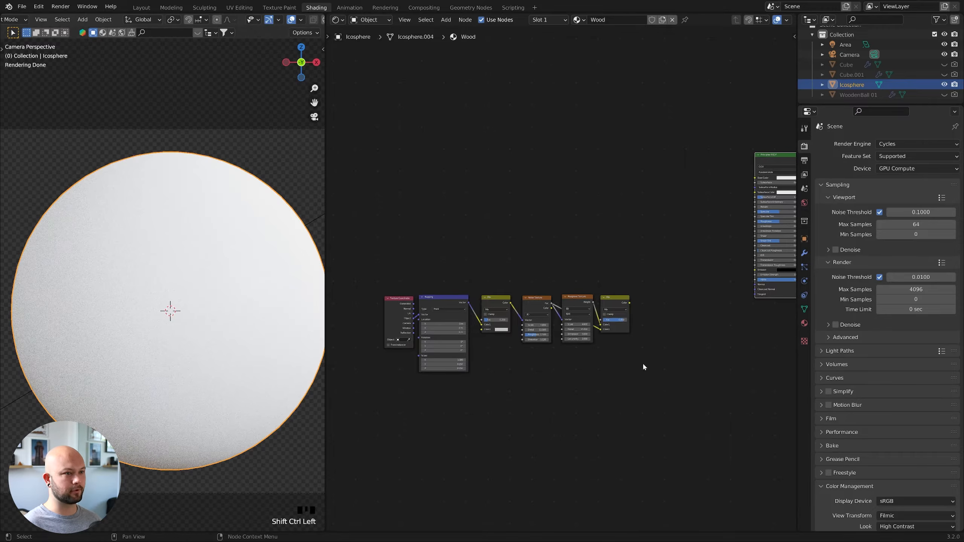
# - Add a Frame node and place the whole chain from Texture Coordinate to the second Mix inside it
pyautogui.hotkey('shift', 'a')
pyautogui.write('fr')
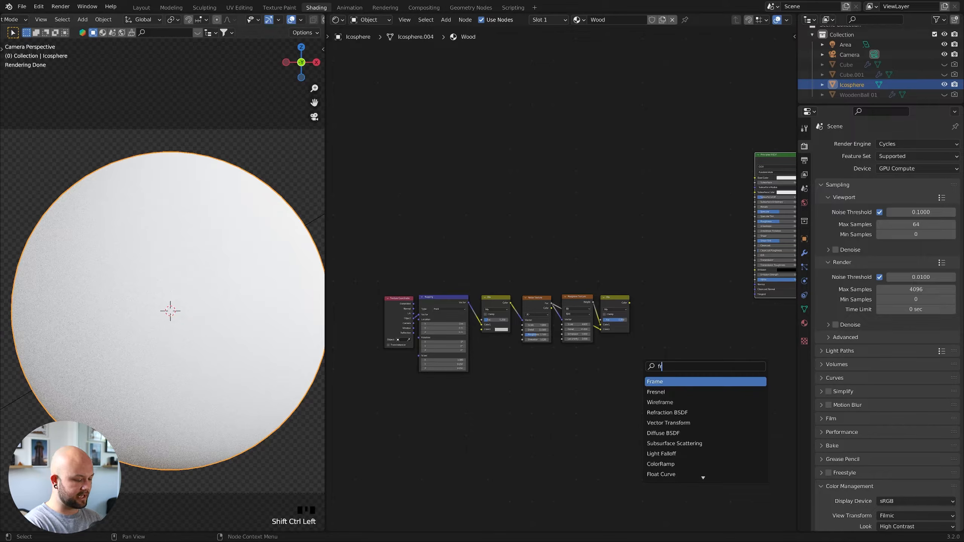
pyautogui.press('Return')
pyautogui.click(530, 397)
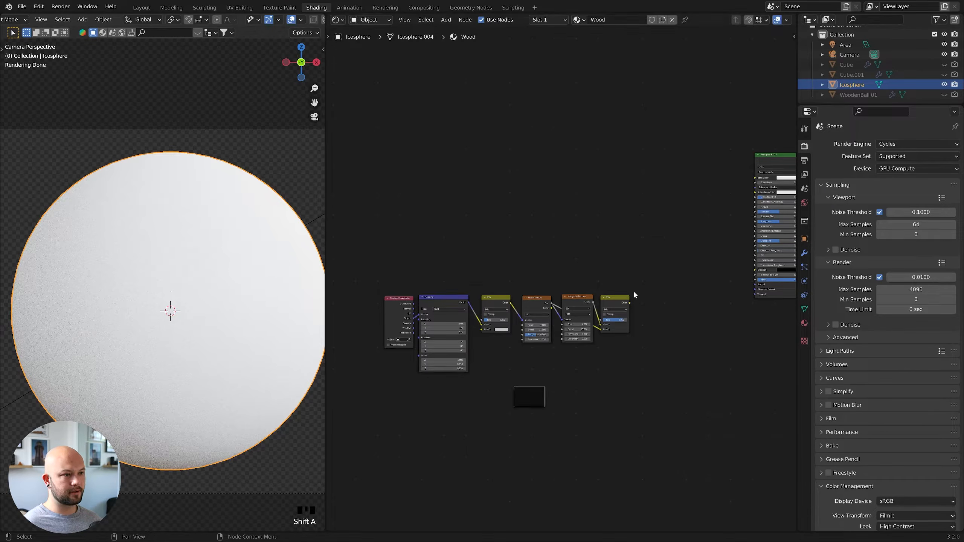
pyautogui.moveTo(646, 281); pyautogui.dragTo(372, 356)
pyautogui.click(485, 297)
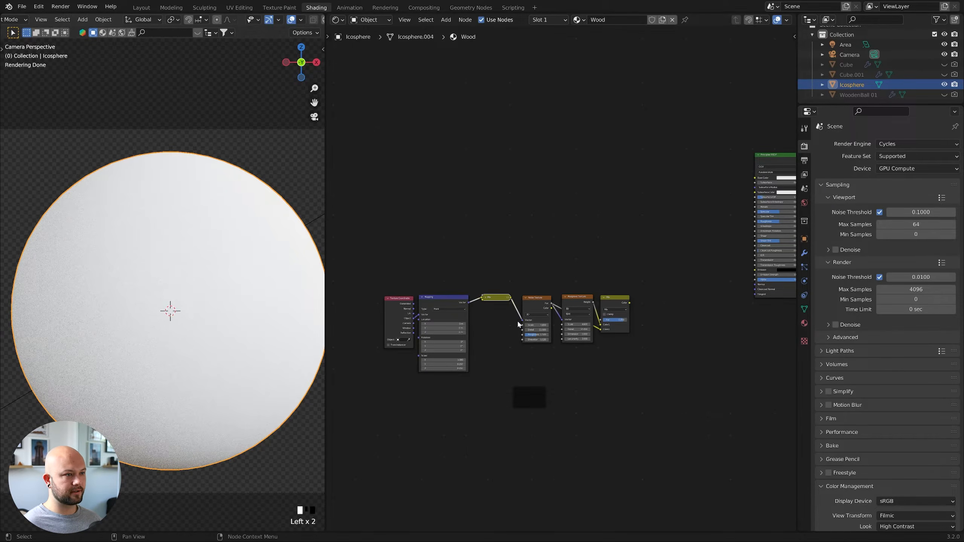
pyautogui.click(485, 298)
pyautogui.moveTo(692, 274); pyautogui.dragTo(396, 341)
pyautogui.moveTo(466, 319); pyautogui.dragTo(535, 415)
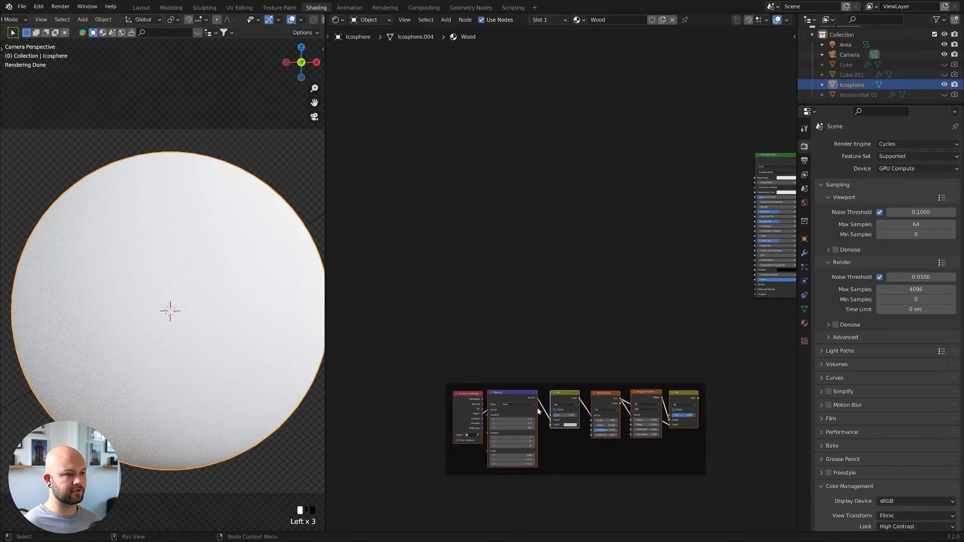
# - Label the frame around the texture nodes "Main Grain"
pyautogui.click(794, 36)
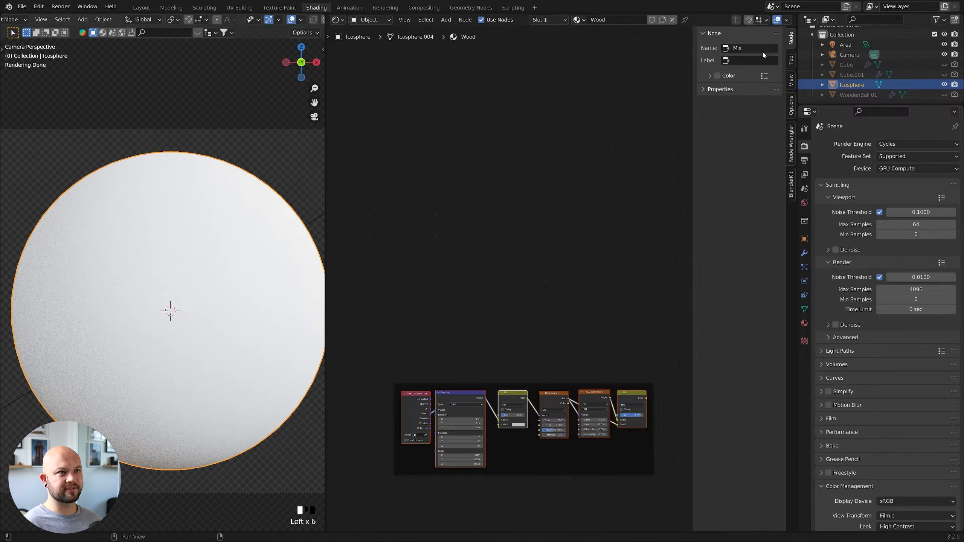
pyautogui.press('n')
pyautogui.press('n')
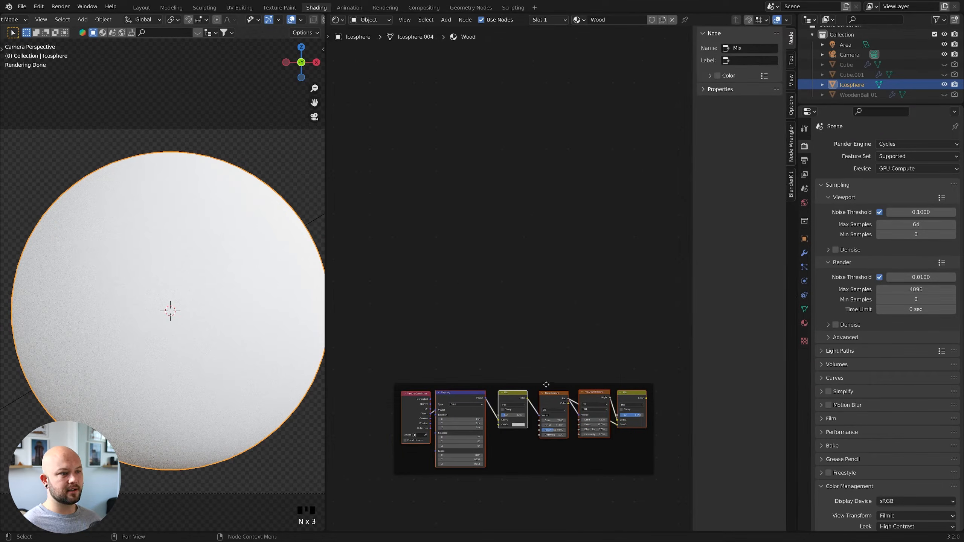
pyautogui.click(546, 385)
pyautogui.click(750, 78)
pyautogui.write('M')
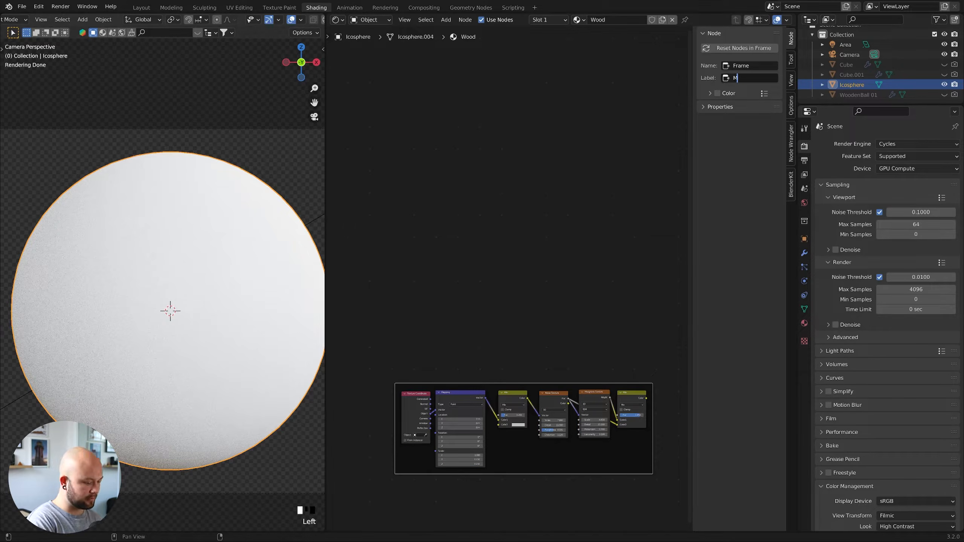
pyautogui.write('ain Grain')
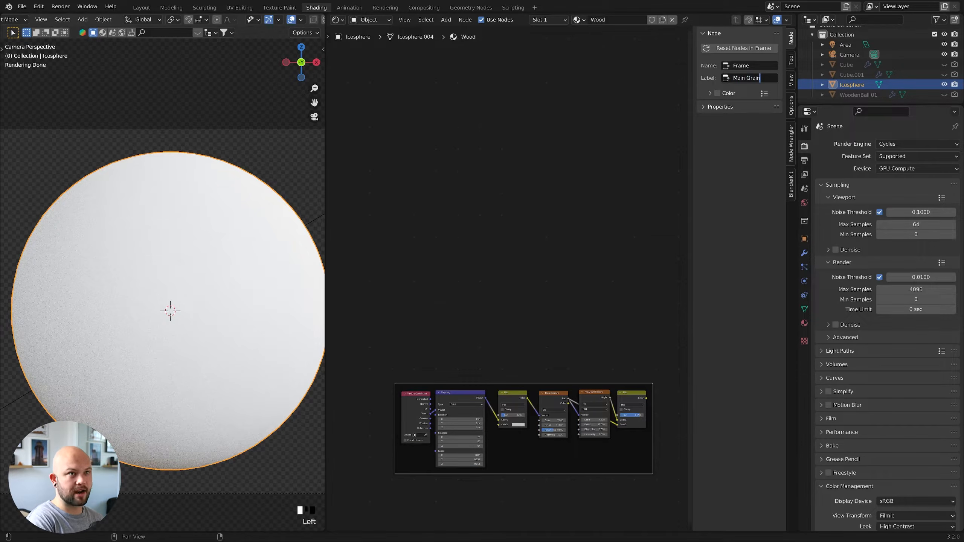
pyautogui.press('Return')
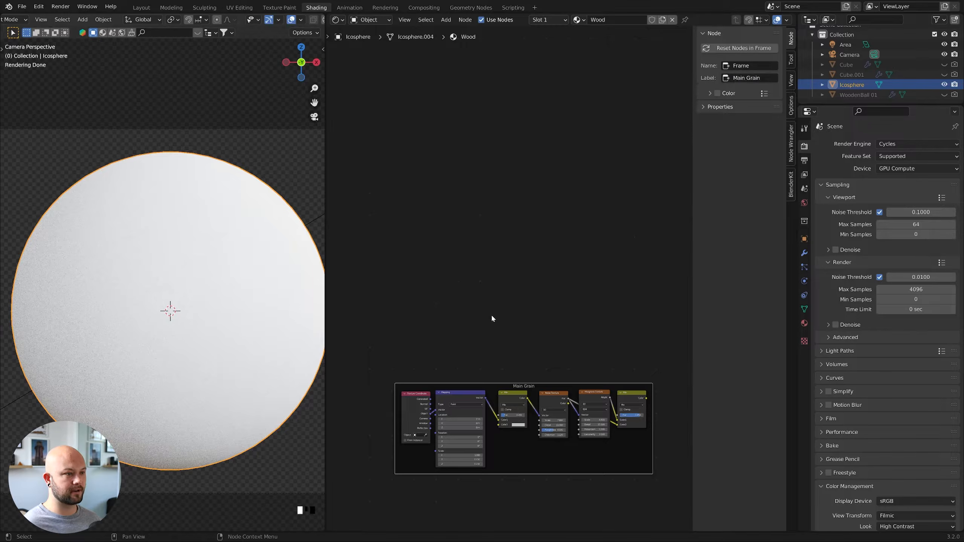
# - Move the Main Grain frame up and slightly farther from the Principled BSDF, closing the node properties sidebar
pyautogui.click(491, 314)
pyautogui.moveTo(559, 314); pyautogui.dragTo(471, 244, button='middle')
pyautogui.press('n')
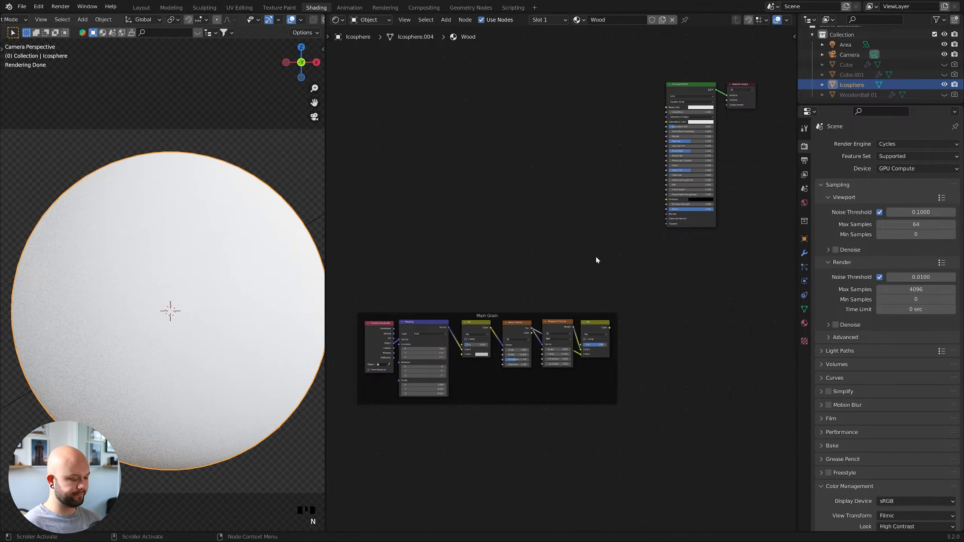
pyautogui.moveTo(503, 311); pyautogui.dragTo(492, 219)
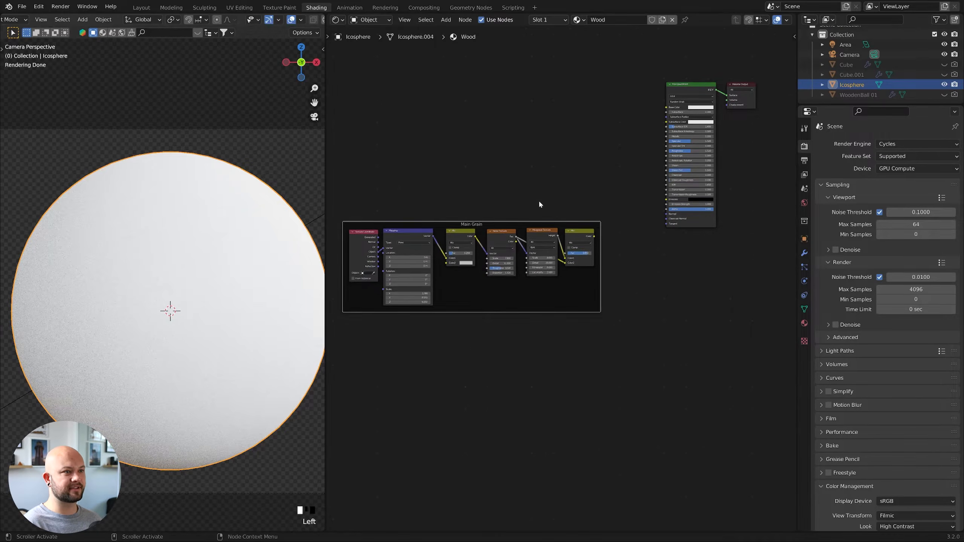
pyautogui.moveTo(538, 201); pyautogui.dragTo(591, 236, button='middle')
pyautogui.moveTo(502, 285); pyautogui.dragTo(488, 284)
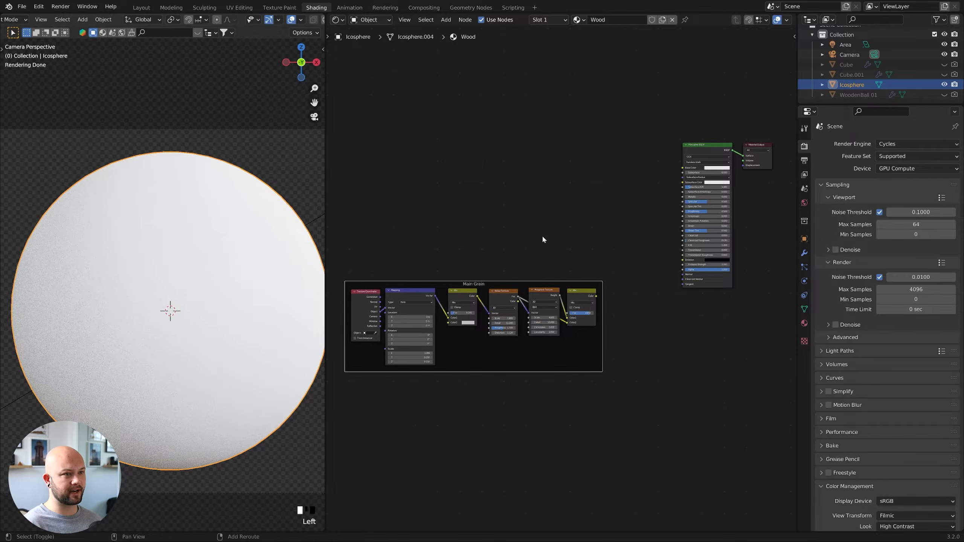
pyautogui.keyDown('shift'); pyautogui.moveTo(235, 295); pyautogui.dragTo(236, 295, button='middle'); pyautogui.keyUp('shift')
pyautogui.scroll(-2, 236, 289)
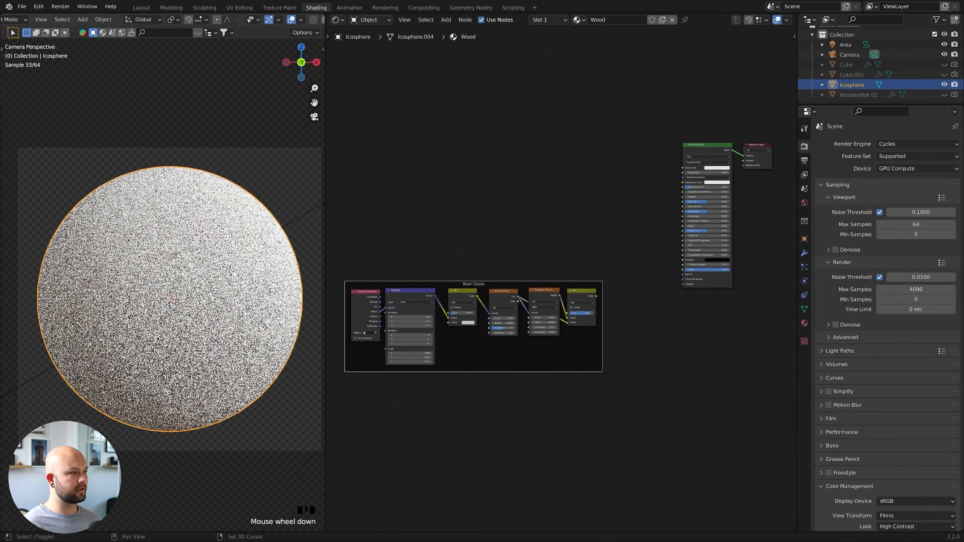
pyautogui.keyDown('shift'); pyautogui.moveTo(212, 243); pyautogui.dragTo(236, 275, button='middle'); pyautogui.keyUp('shift')
pyautogui.scroll(2, 235, 274)
# - Add a ColorRamp node between the Main Grain frame and the Principled BSDF
pyautogui.scroll(4, 622, 254)
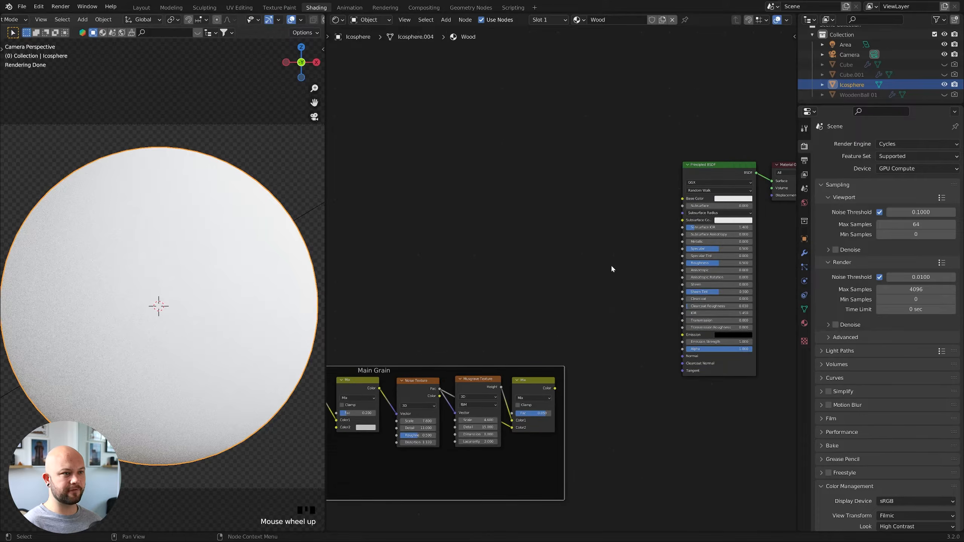
pyautogui.moveTo(619, 243); pyautogui.dragTo(595, 264, button='middle')
pyautogui.hotkey('shift', 'a')
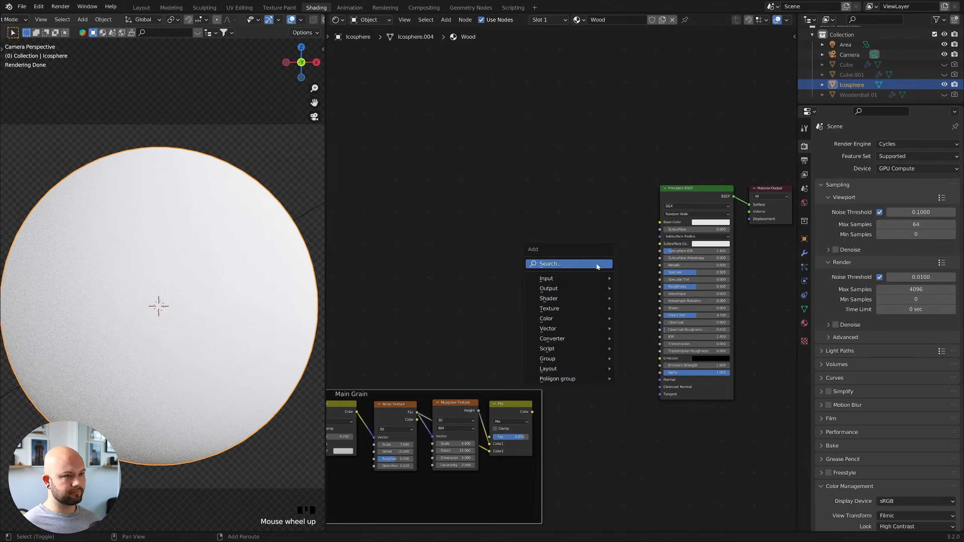
pyautogui.click(596, 264)
pyautogui.write('color ramp')
pyautogui.press('Return')
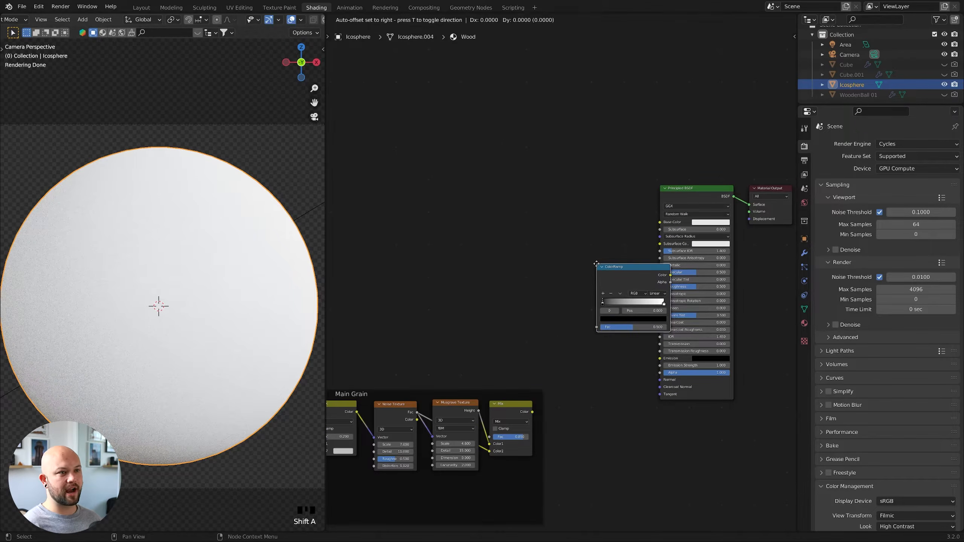
pyautogui.click(543, 237)
pyautogui.scroll(1, 536, 247)
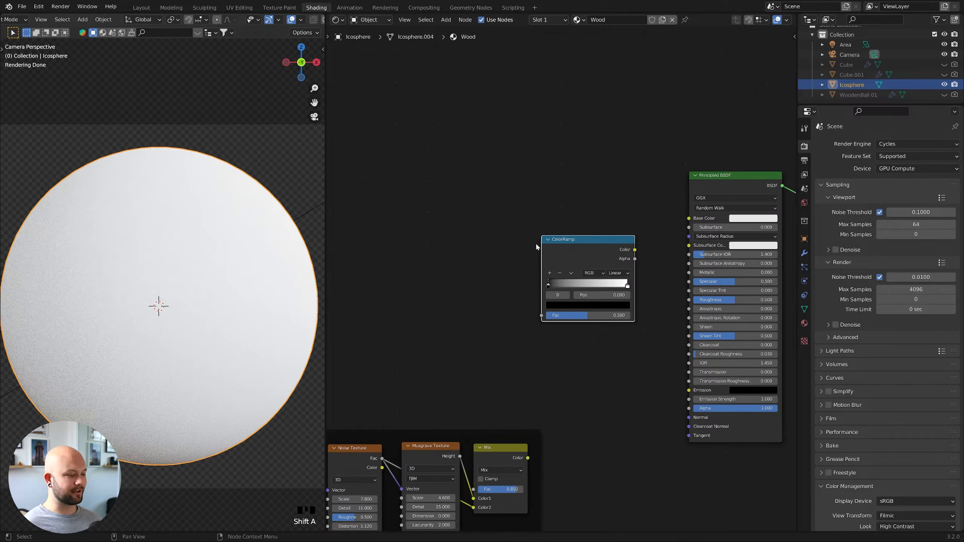
# - Add a Mix color node just before the ColorRamp and set its blending mode to Multiply
pyautogui.hotkey('shift', 'a')
pyautogui.click(517, 264)
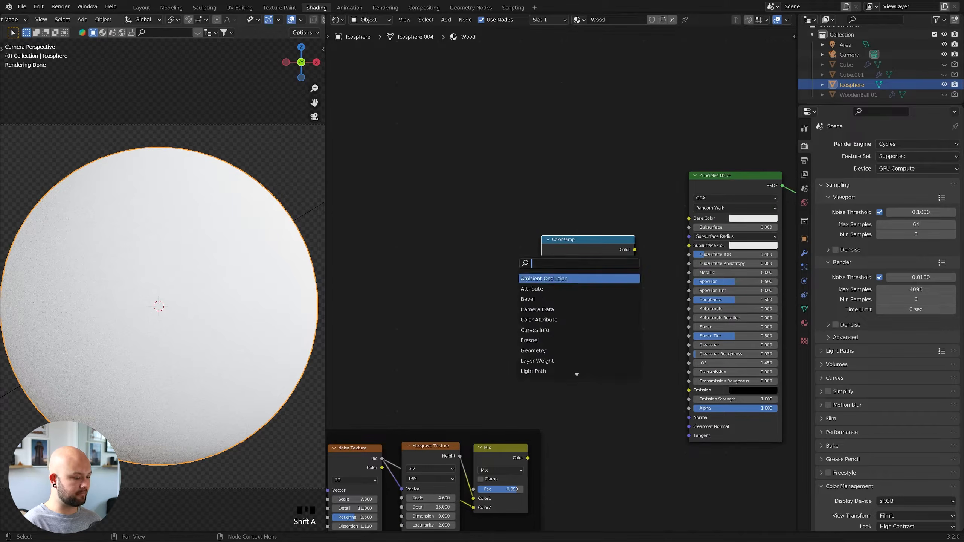
pyautogui.write('mix')
pyautogui.press('Return')
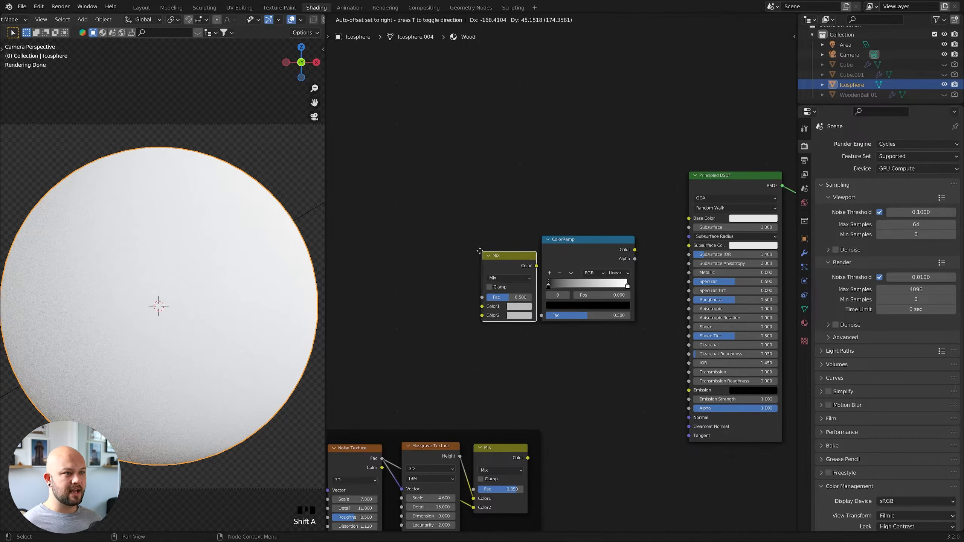
pyautogui.click(461, 246)
pyautogui.click(500, 270)
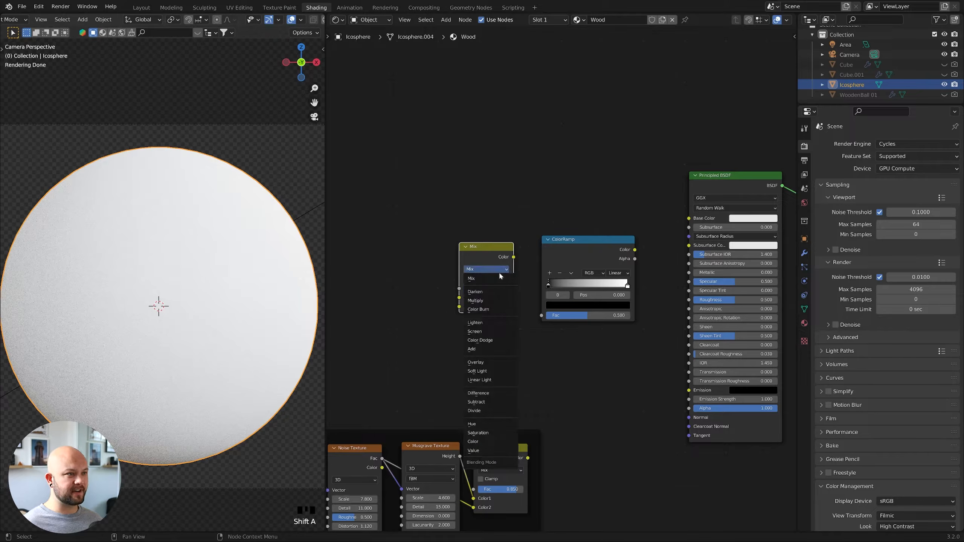
pyautogui.click(490, 301)
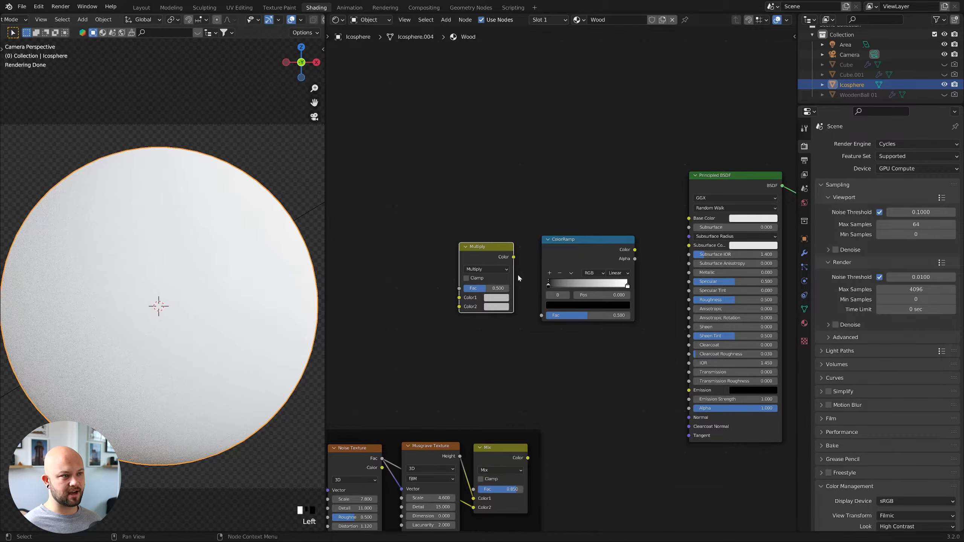
# - Move the Main Grain frame up so it sits directly below the Multiply node
pyautogui.moveTo(541, 388); pyautogui.dragTo(721, 323, button='middle')
pyautogui.scroll(-3, 693, 324)
pyautogui.moveTo(674, 276); pyautogui.dragTo(554, 334, button='middle')
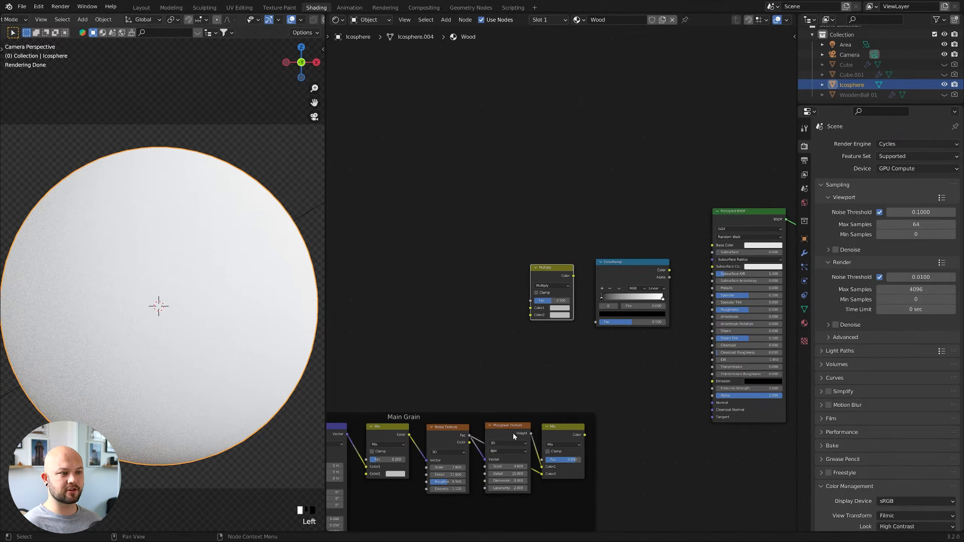
pyautogui.moveTo(429, 416); pyautogui.dragTo(416, 342)
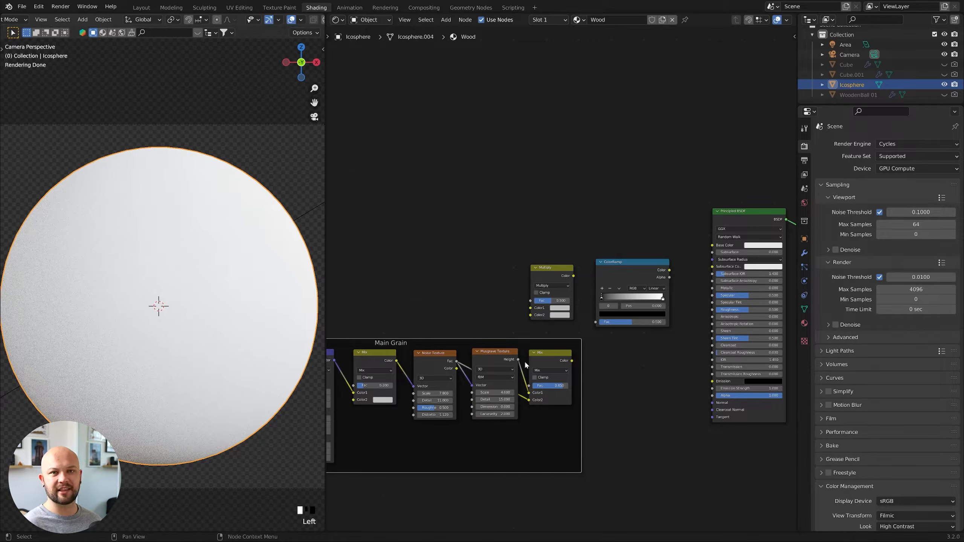
# - Link the Main Grain Mix Color output to the ColorRamp Fac, and the ColorRamp Color to the Principled BSDF Base Color
pyautogui.scroll(6, 632, 334)
pyautogui.moveTo(626, 243); pyautogui.dragTo(579, 272, button='middle')
pyautogui.scroll(-2, 579, 272)
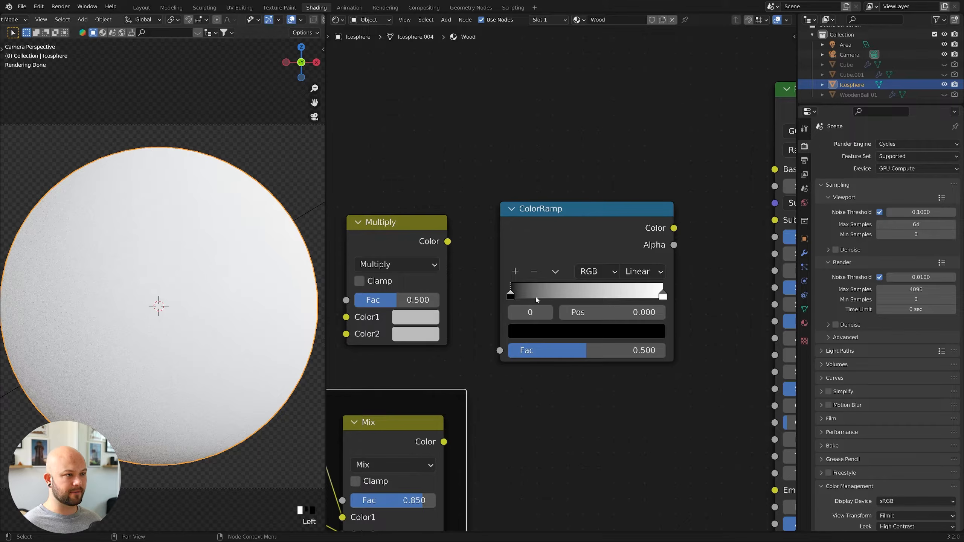
pyautogui.moveTo(443, 442); pyautogui.dragTo(499, 350)
pyautogui.scroll(-4, 491, 420)
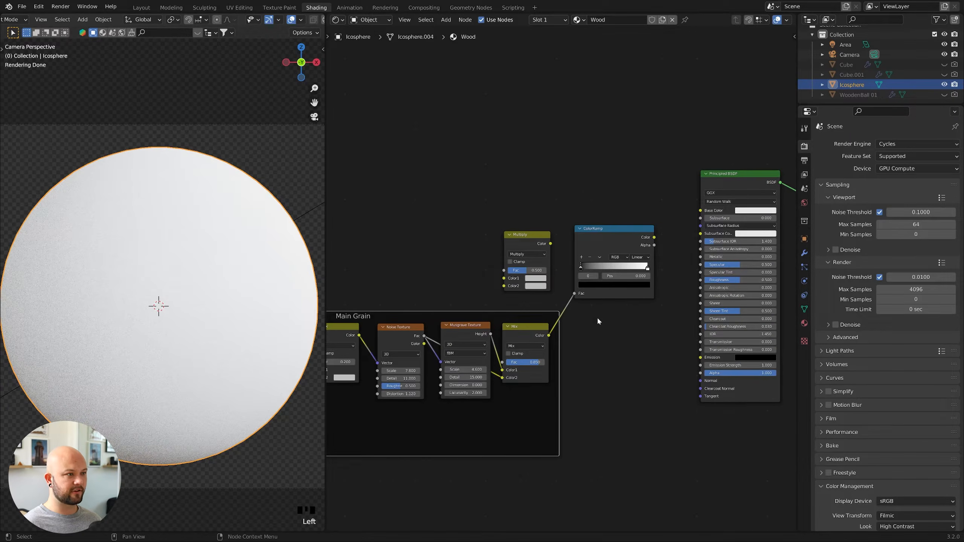
pyautogui.moveTo(655, 238); pyautogui.dragTo(701, 210)
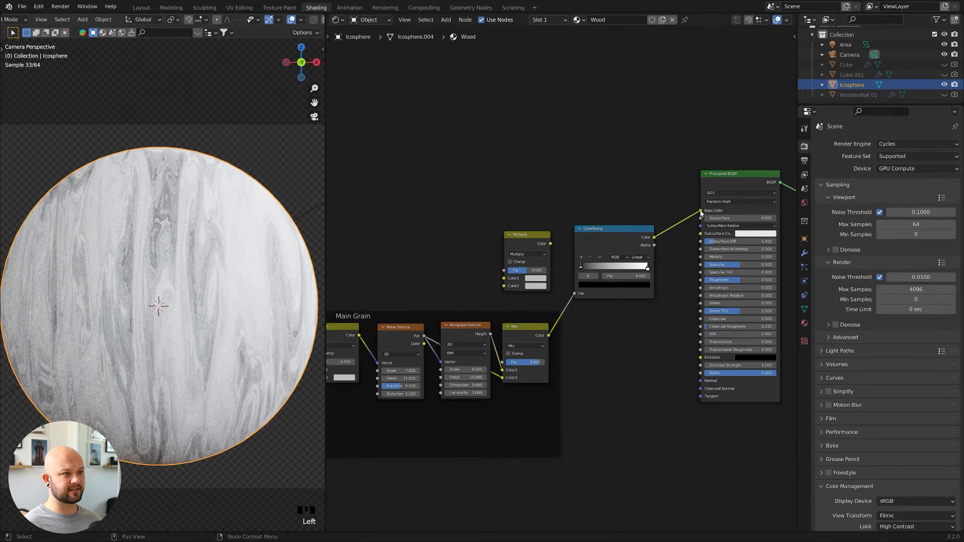
# - Add two more color stops to the ColorRamp after a closer look at the grain on the icosphere
pyautogui.scroll(3, 263, 228)
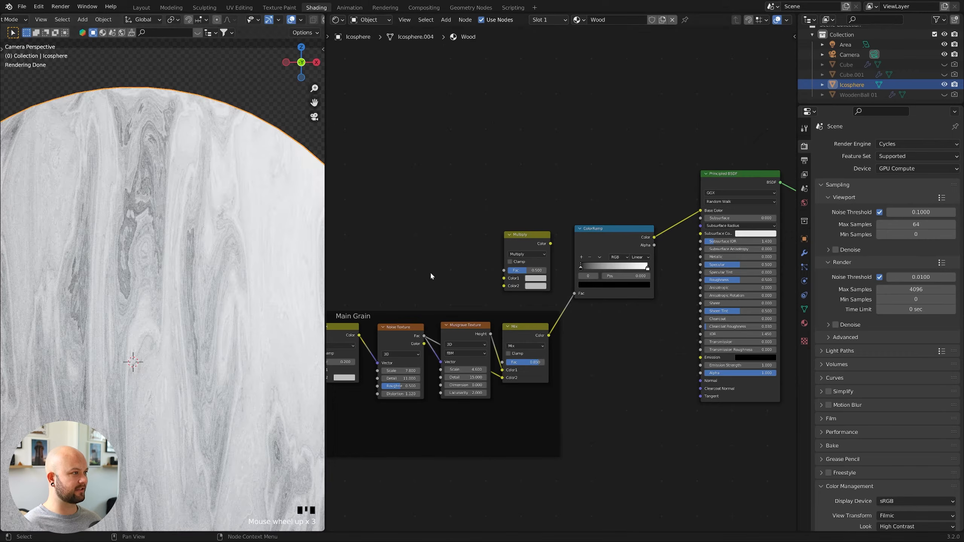
pyautogui.scroll(3, 470, 258)
pyautogui.scroll(1, 510, 249)
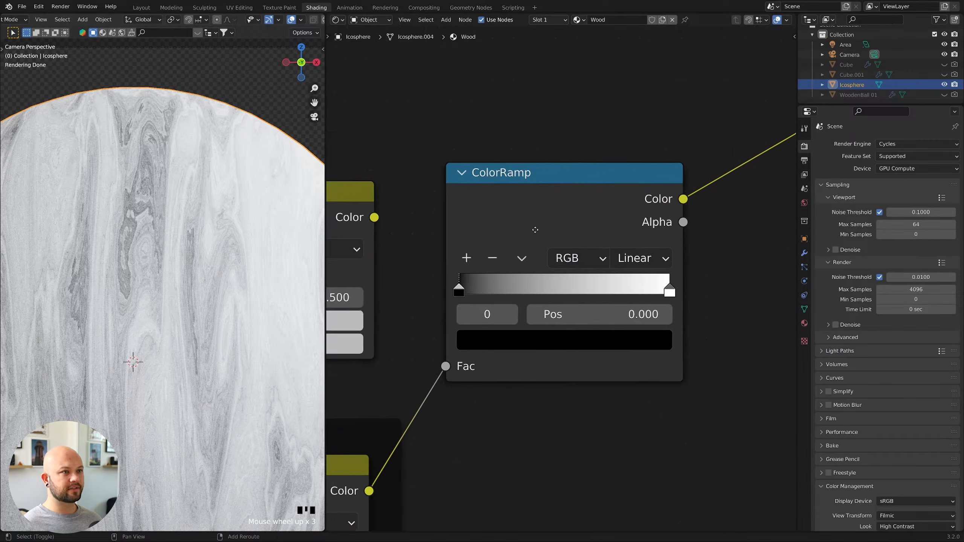
pyautogui.scroll(1, 467, 251)
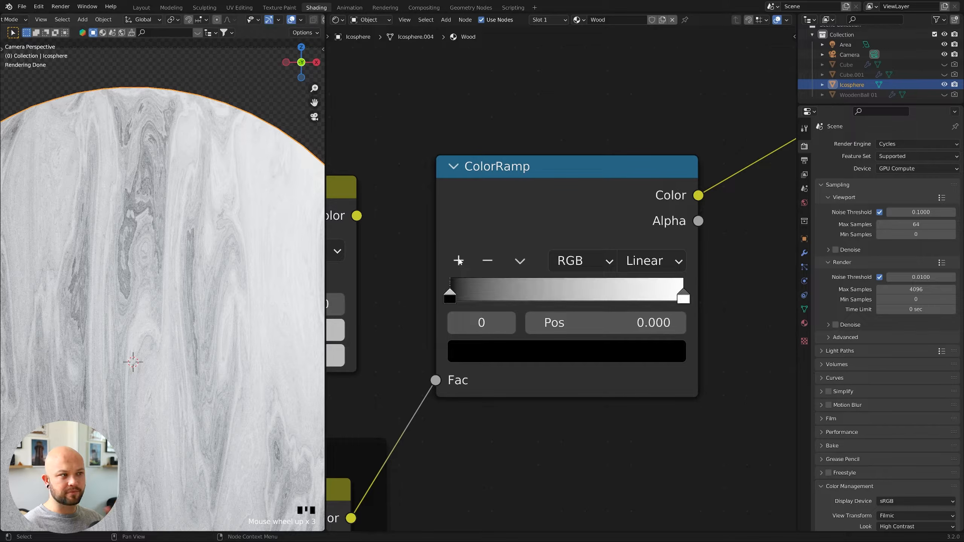
pyautogui.click(459, 261)
pyautogui.click(459, 261)
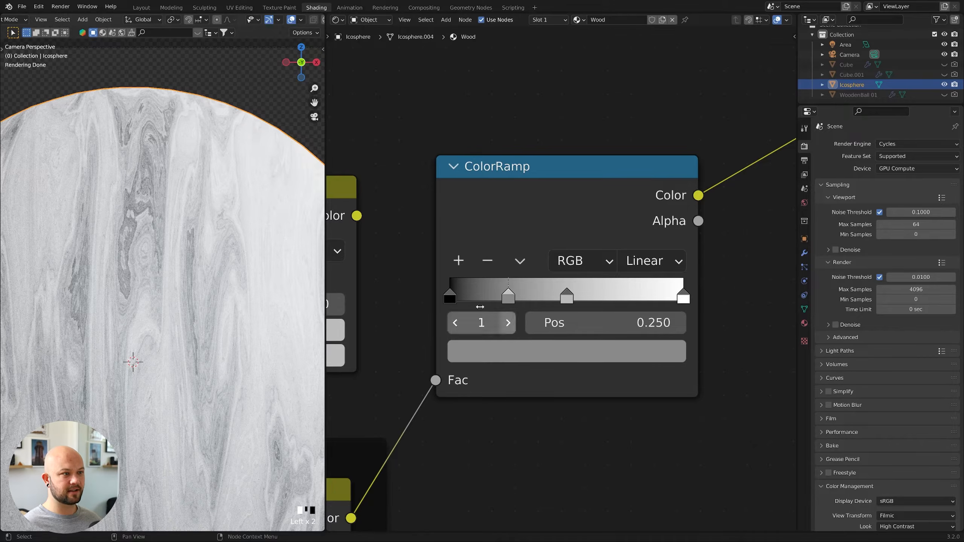
# - Set the first ColorRamp stop, at position 0, to hex color 331E12
pyautogui.click(450, 300)
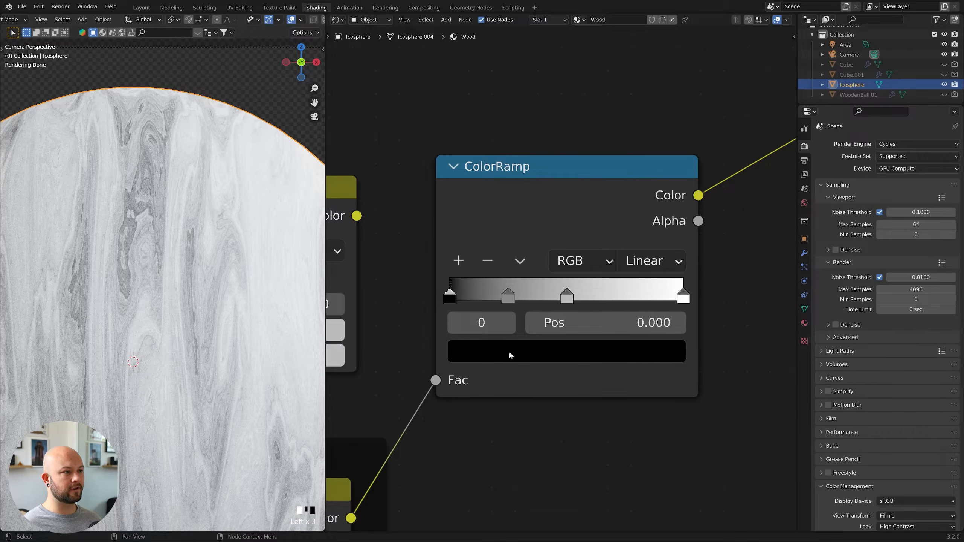
pyautogui.click(552, 361)
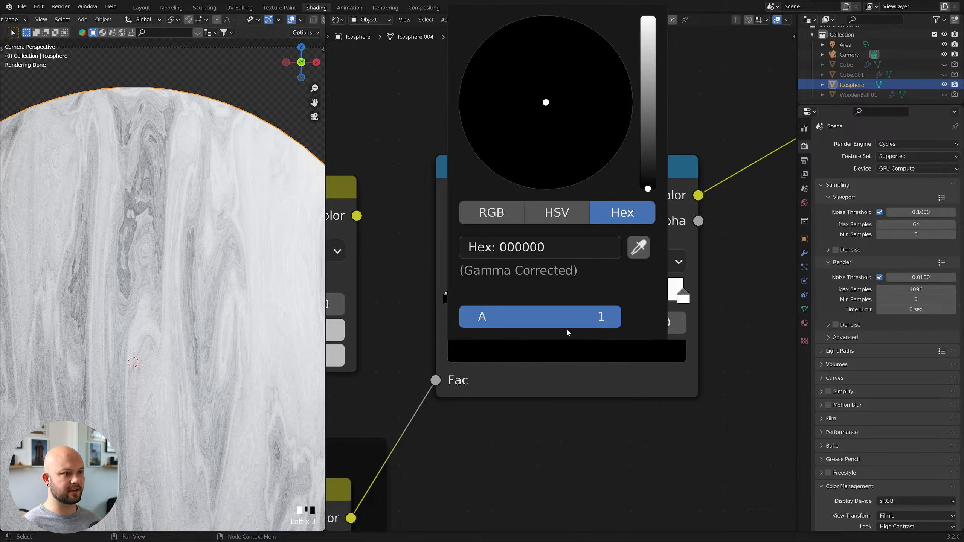
pyautogui.click(563, 248)
pyautogui.write('3')
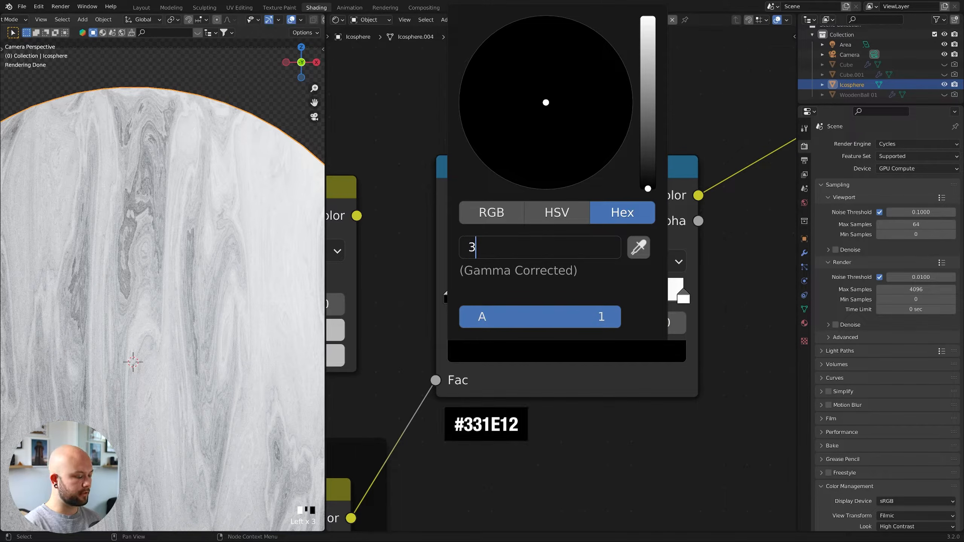
pyautogui.write('31e12')
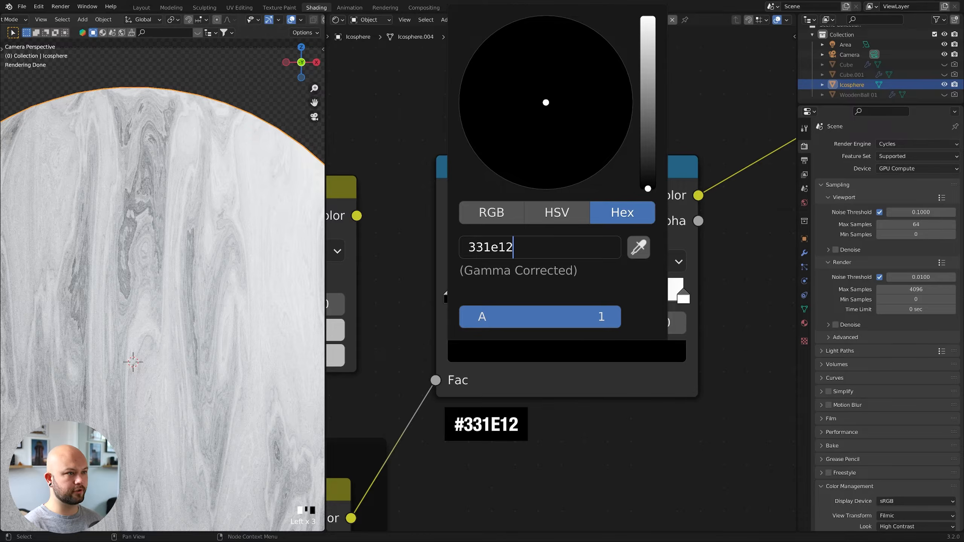
pyautogui.press('Return')
pyautogui.click(584, 394)
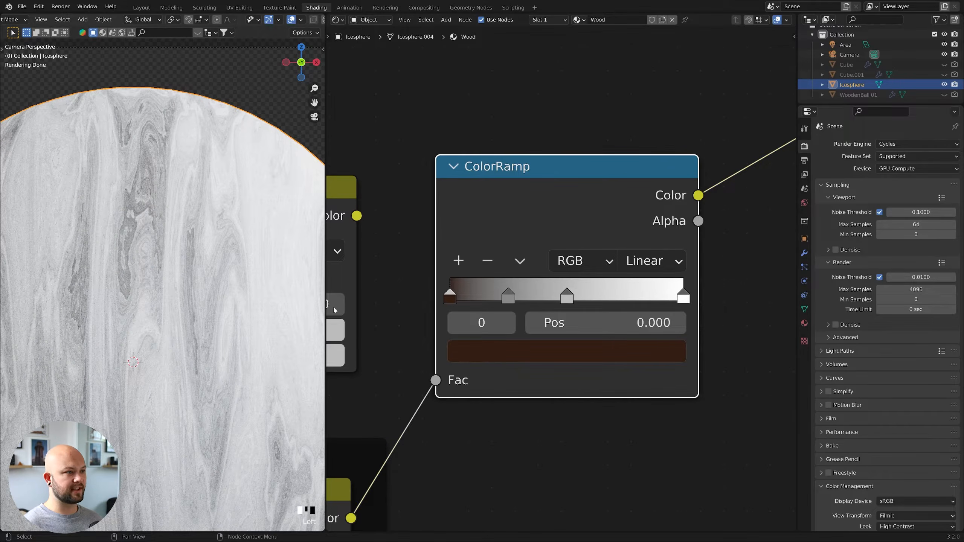
# - Set the second ColorRamp stop to hex color 321E12 and its position to 0.185
pyautogui.click(508, 298)
pyautogui.click(525, 355)
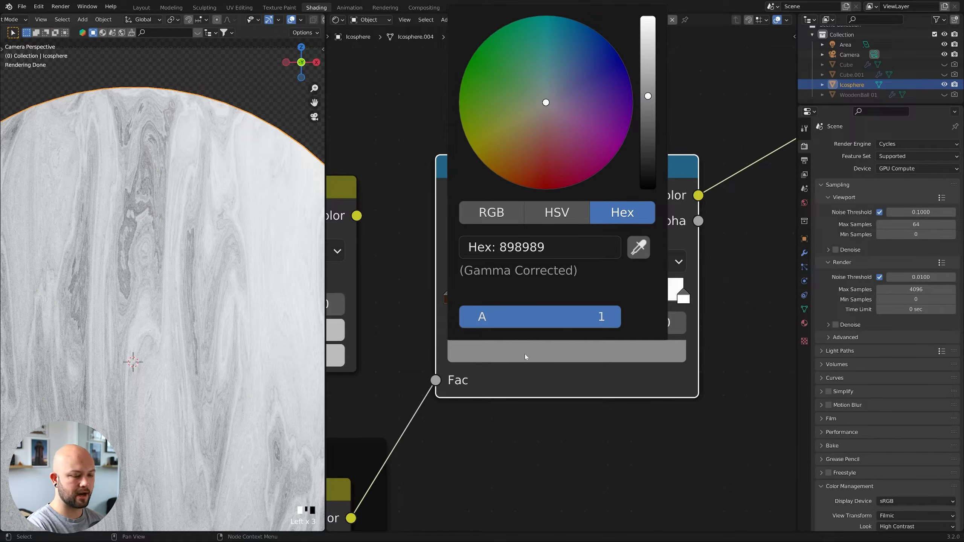
pyautogui.click(540, 247)
pyautogui.write('32')
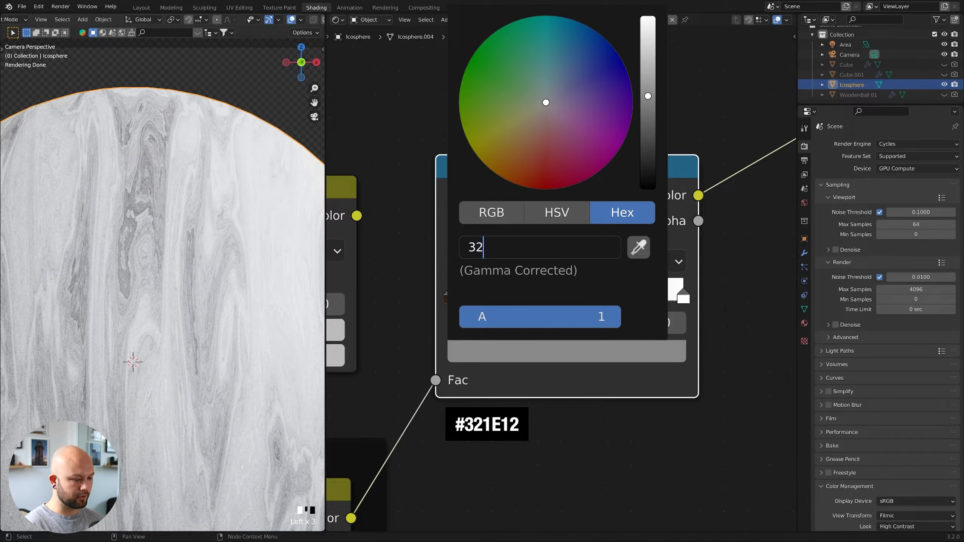
pyautogui.write('1e12')
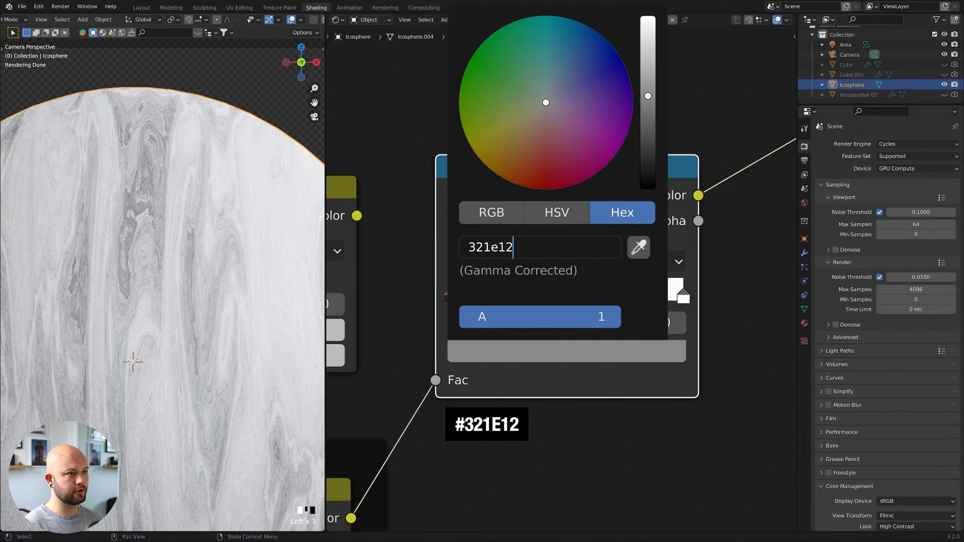
pyautogui.press('Return')
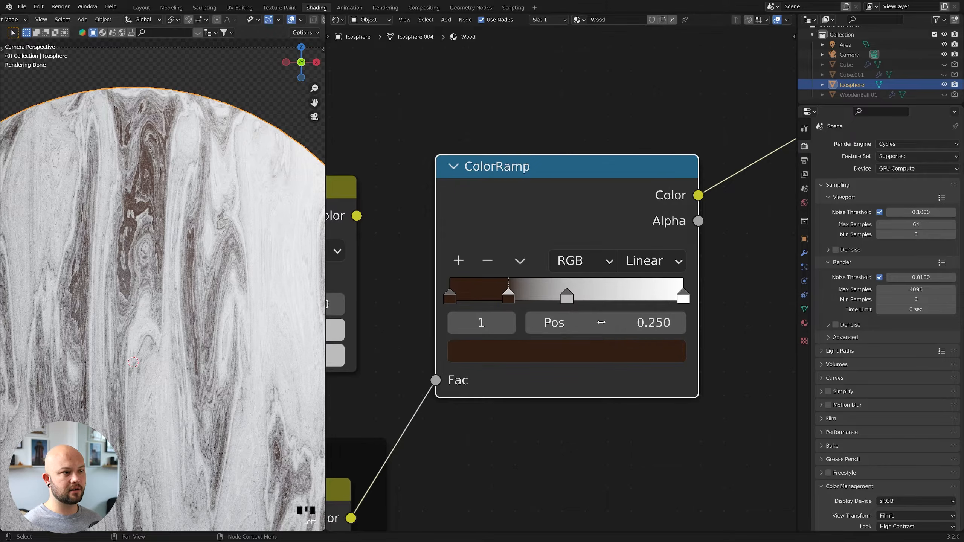
pyautogui.click(605, 322)
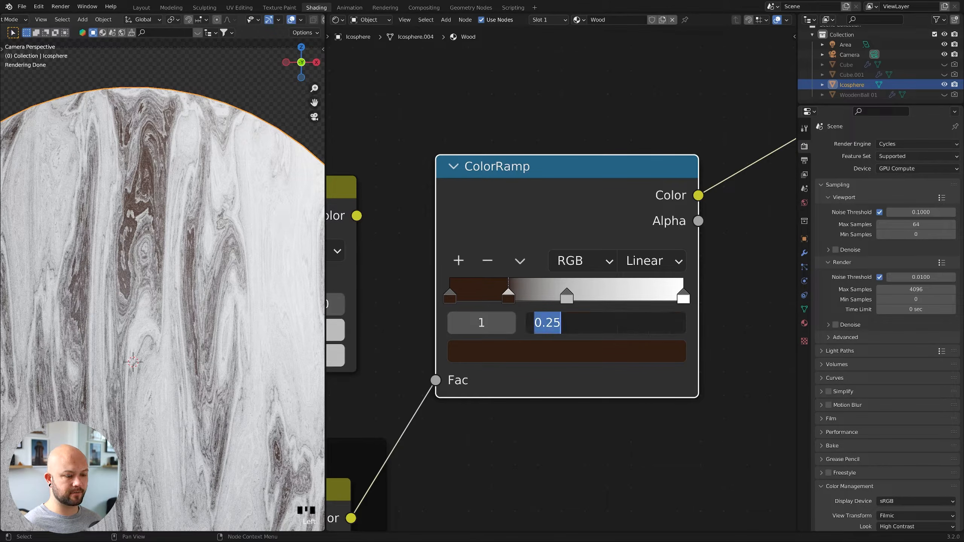
pyautogui.write('.15')
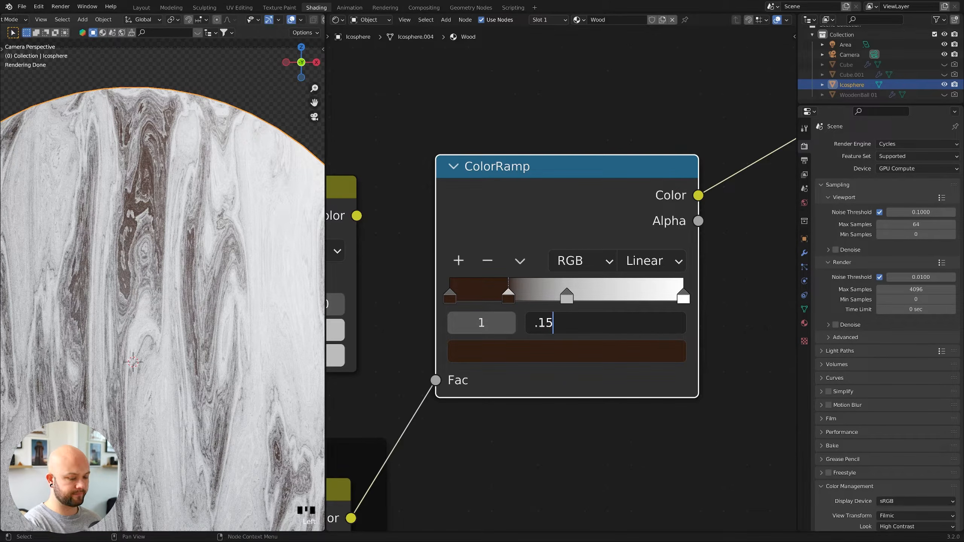
pyautogui.press('BackSpace')
pyautogui.write('85')
pyautogui.press('Return')
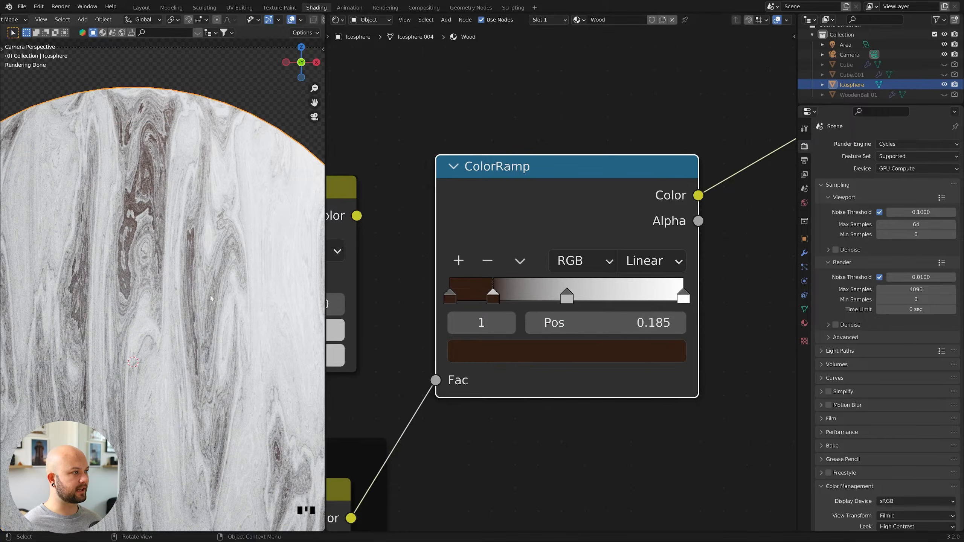
# - Set the third ColorRamp stop to hex color 7F562E and its position to 0.565
pyautogui.keyDown('shift'); pyautogui.moveTo(239, 250); pyautogui.dragTo(239, 223, button='middle'); pyautogui.keyUp('shift')
pyautogui.click(567, 296)
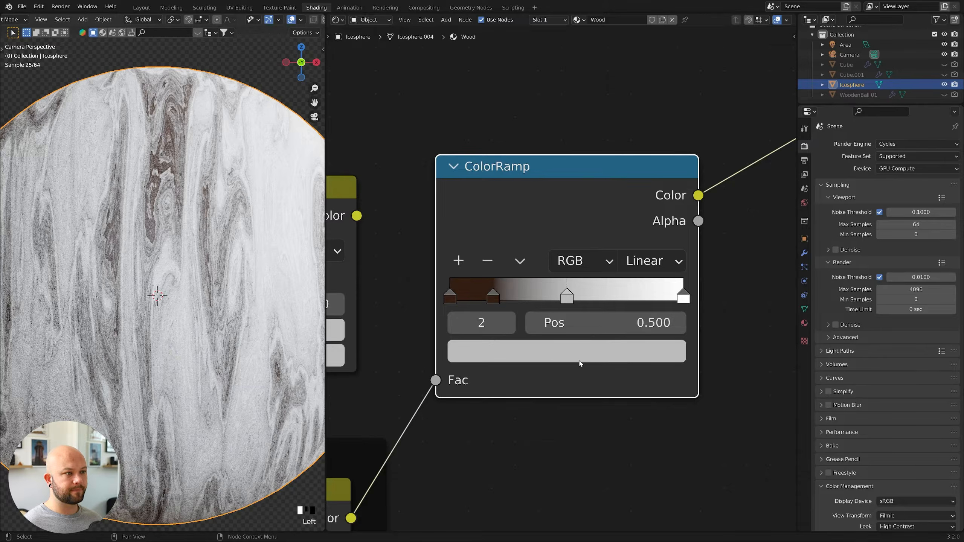
pyautogui.click(591, 351)
pyautogui.click(607, 244)
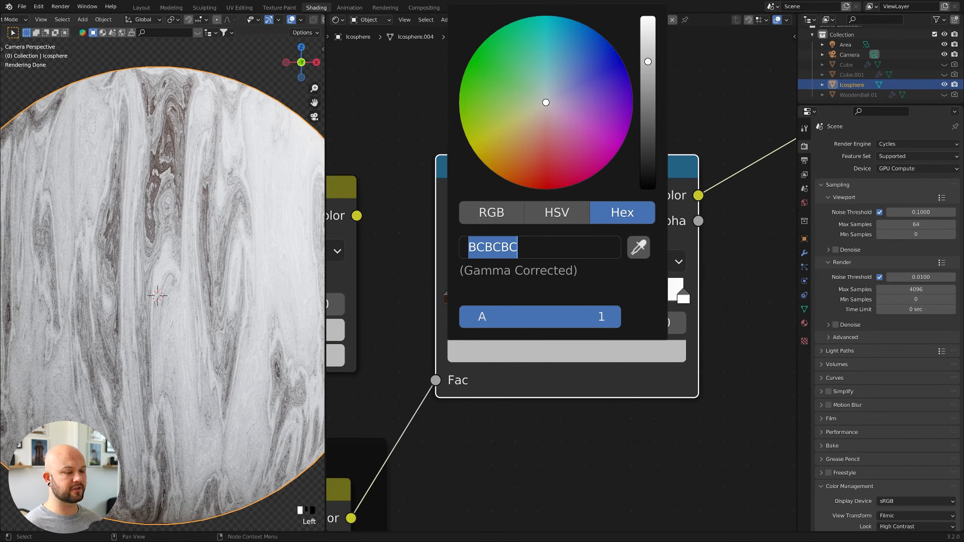
pyautogui.write('7f5')
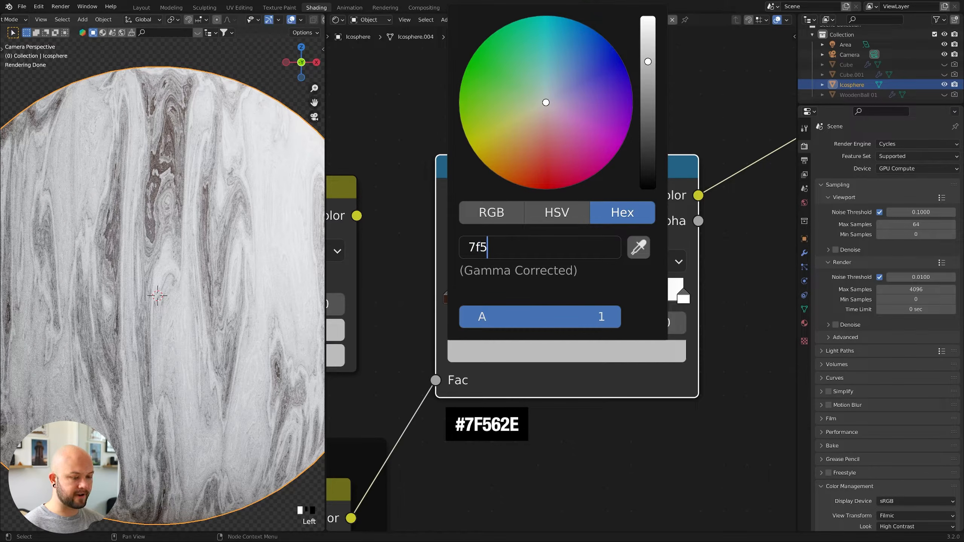
pyautogui.write('62e')
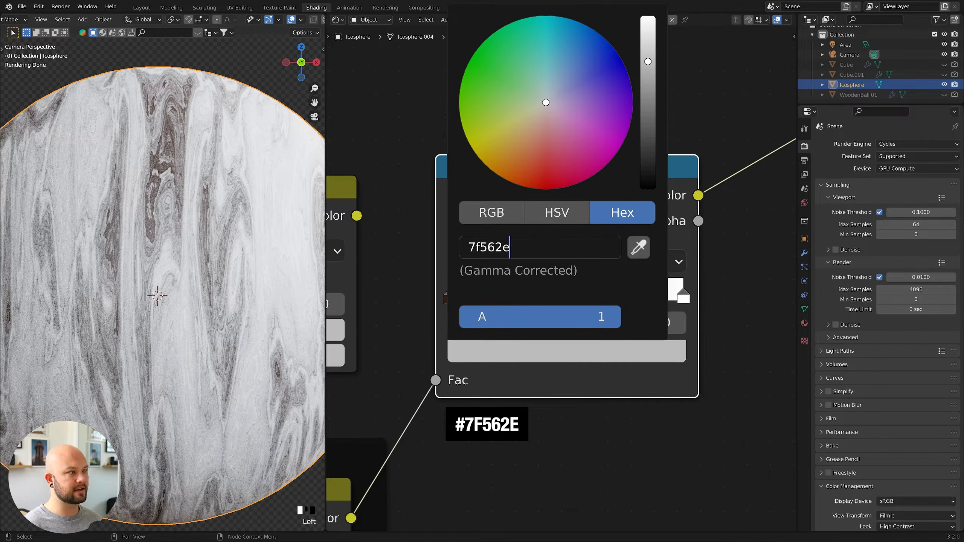
pyautogui.press('Return')
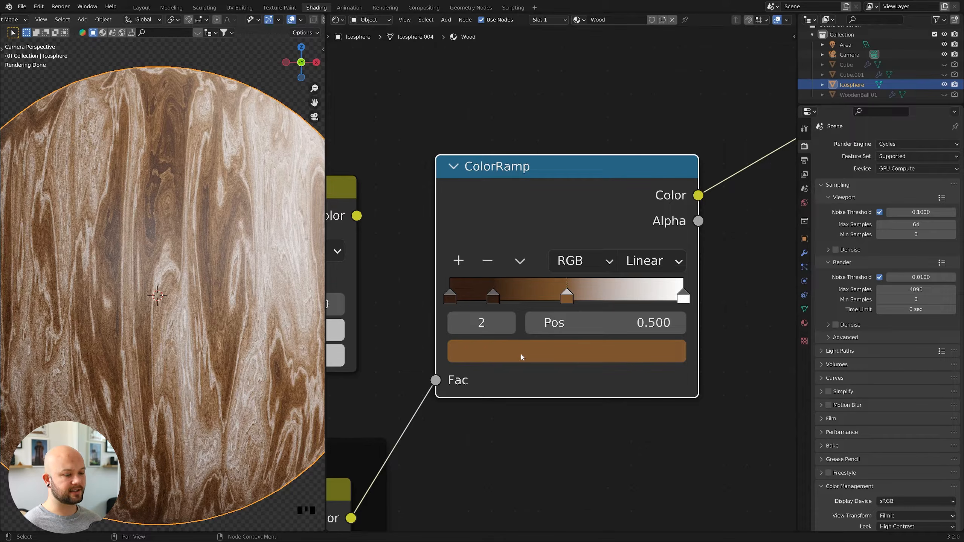
pyautogui.click(547, 324)
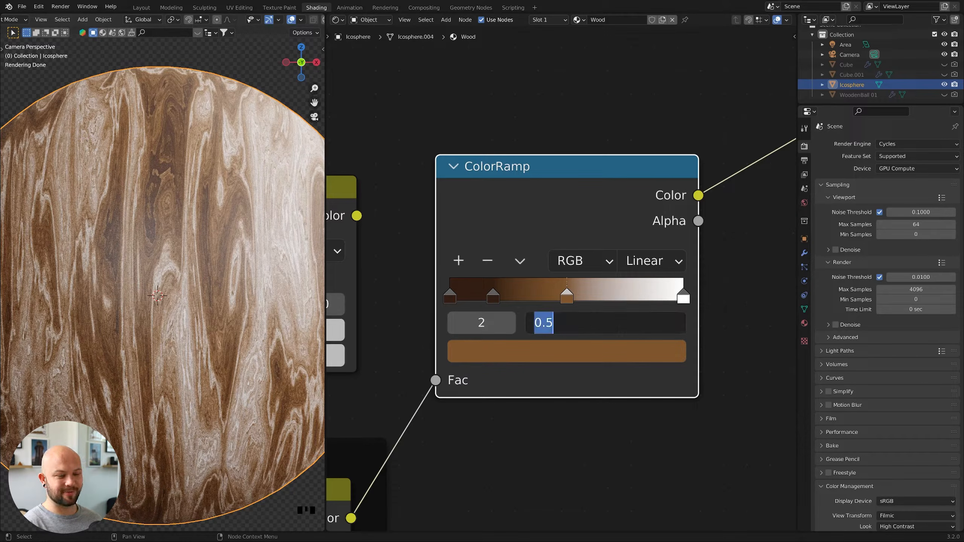
pyautogui.write('.565')
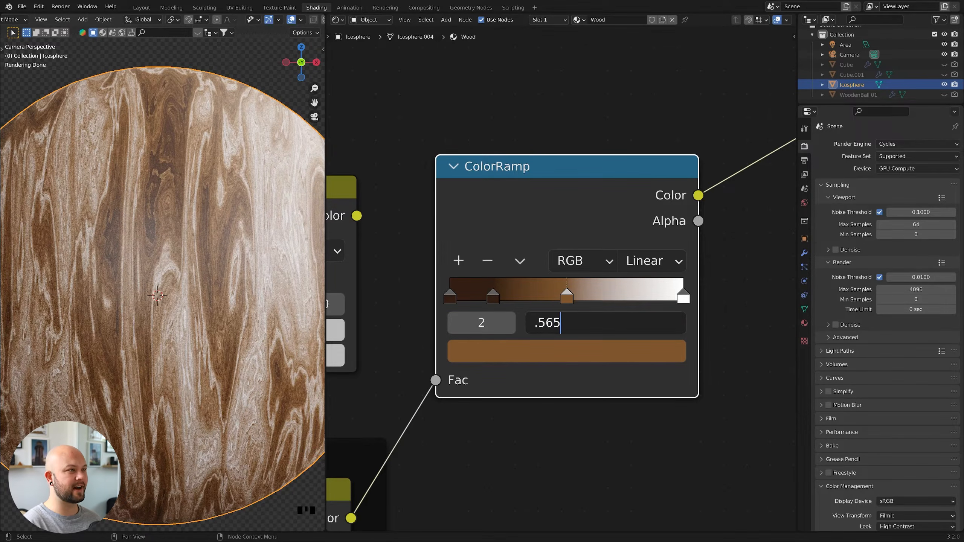
pyautogui.press('Return')
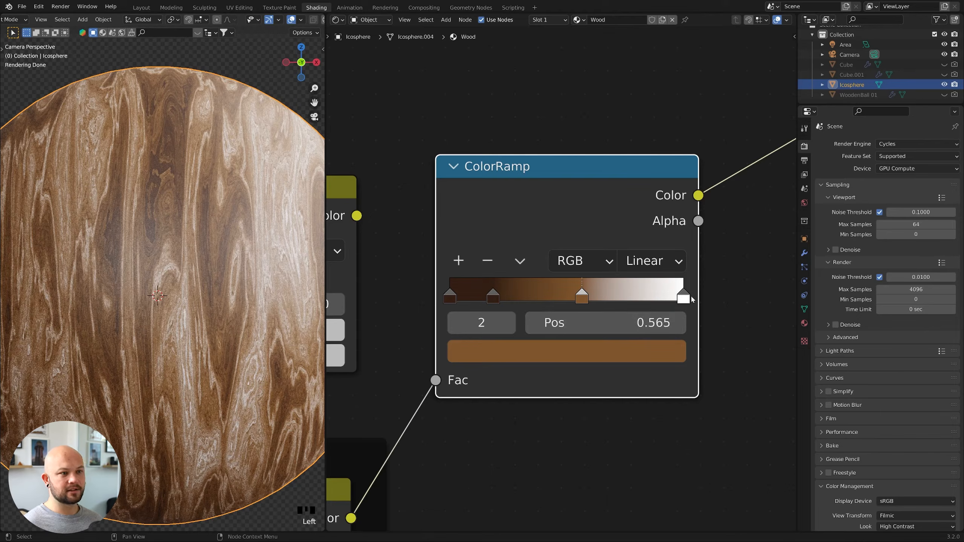
# - Set the last ColorRamp stop, at position 1, to hex color C49165
pyautogui.click(683, 295)
pyautogui.click(625, 361)
pyautogui.click(539, 247)
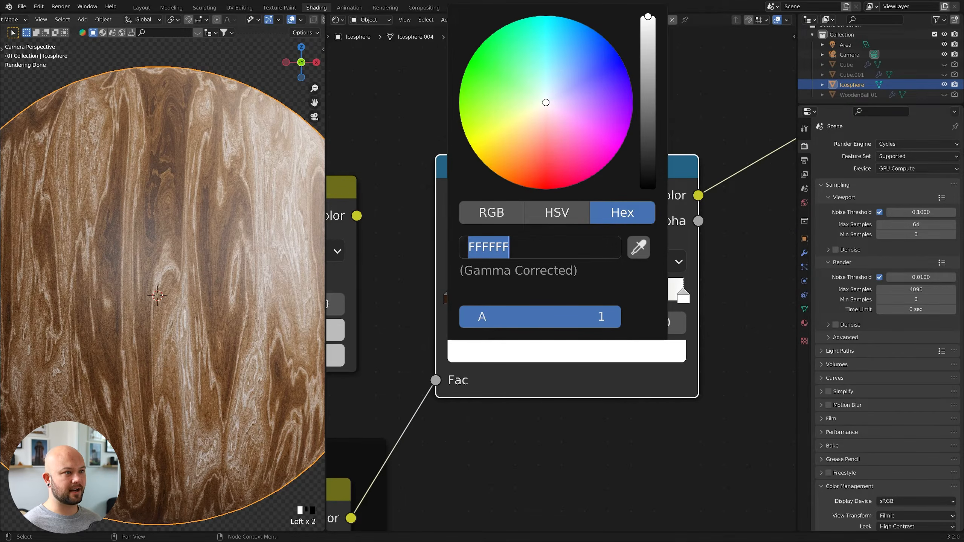
pyautogui.write('c4')
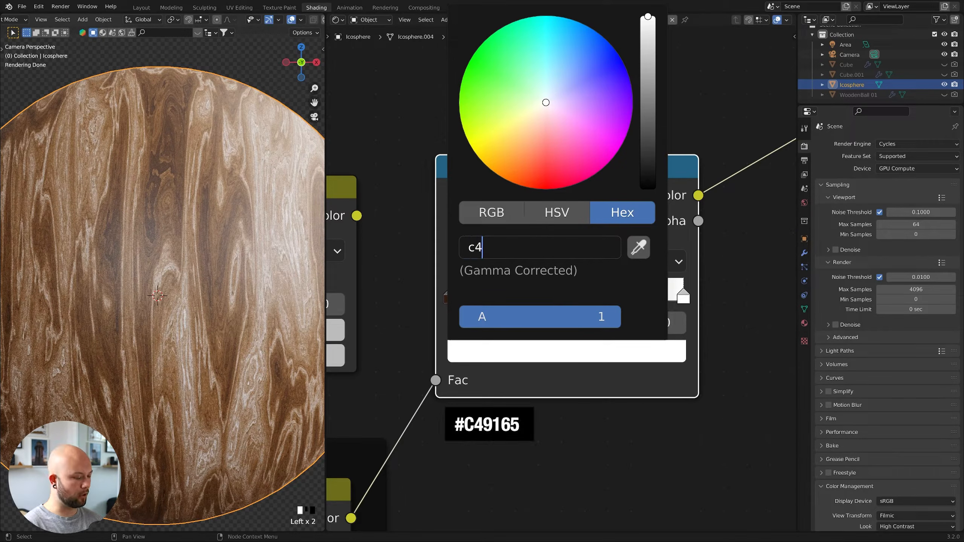
pyautogui.write('1')
pyautogui.press('BackSpace')
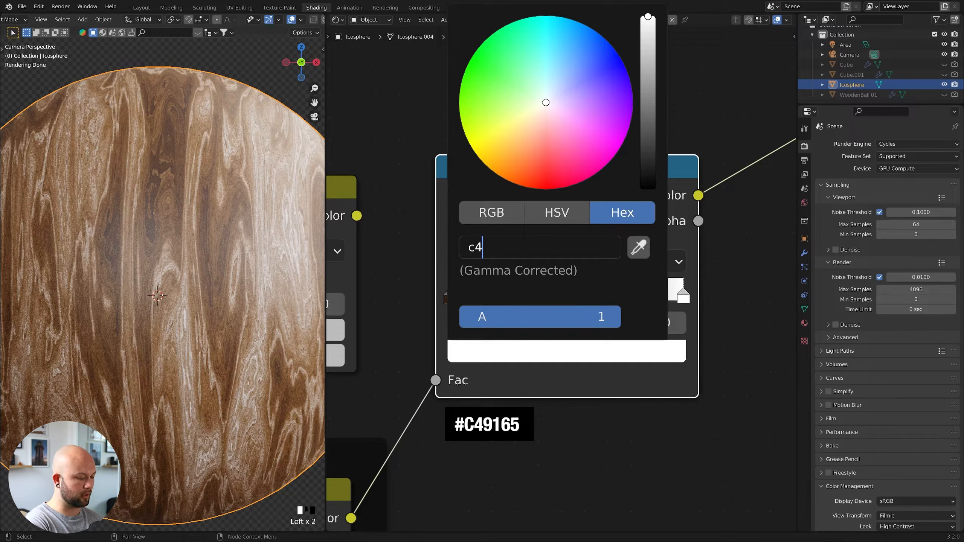
pyautogui.write('9165')
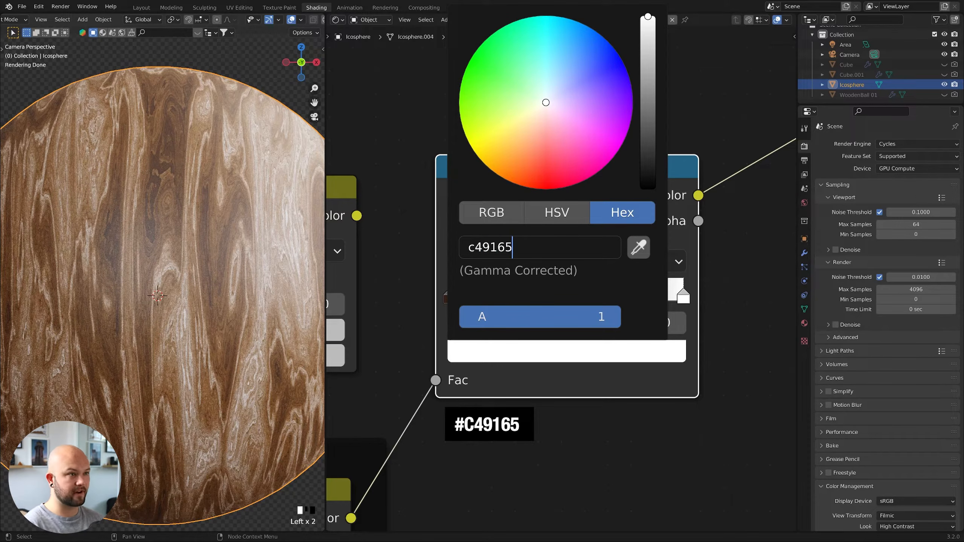
pyautogui.press('Return')
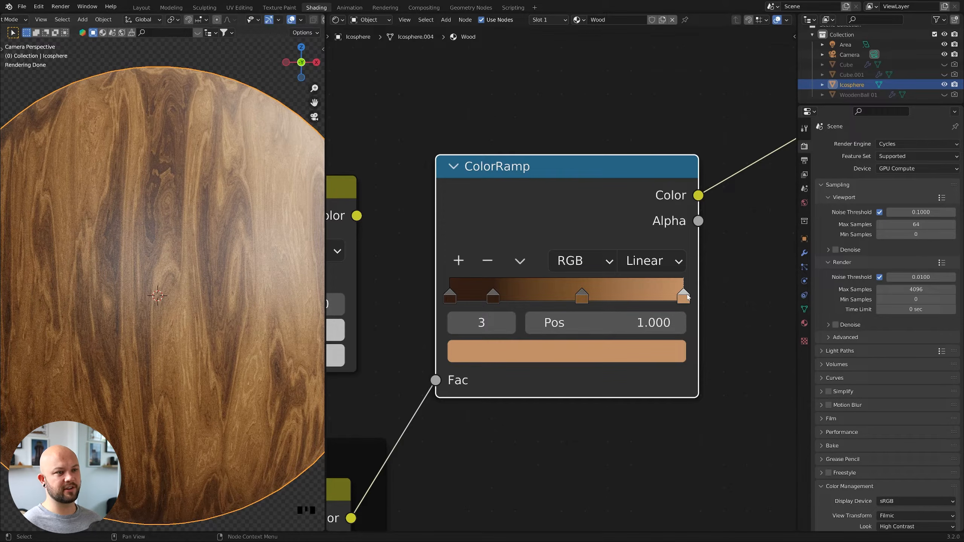
pyautogui.moveTo(687, 297); pyautogui.dragTo(764, 312)
# - Inspect the wood colors on the icosphere, and spread the Multiply node and the Main Grain frame slightly apart
pyautogui.scroll(-1, 186, 260)
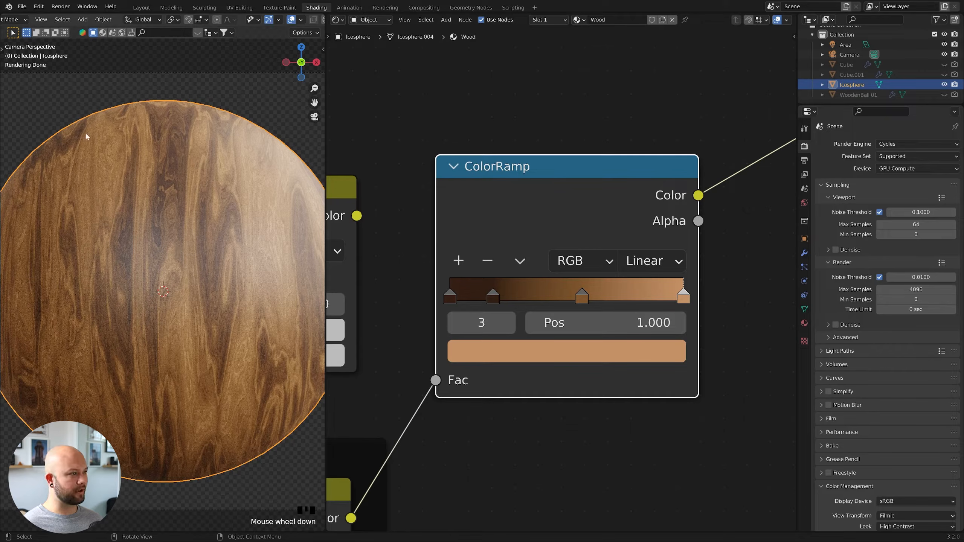
pyautogui.scroll(2, 200, 264)
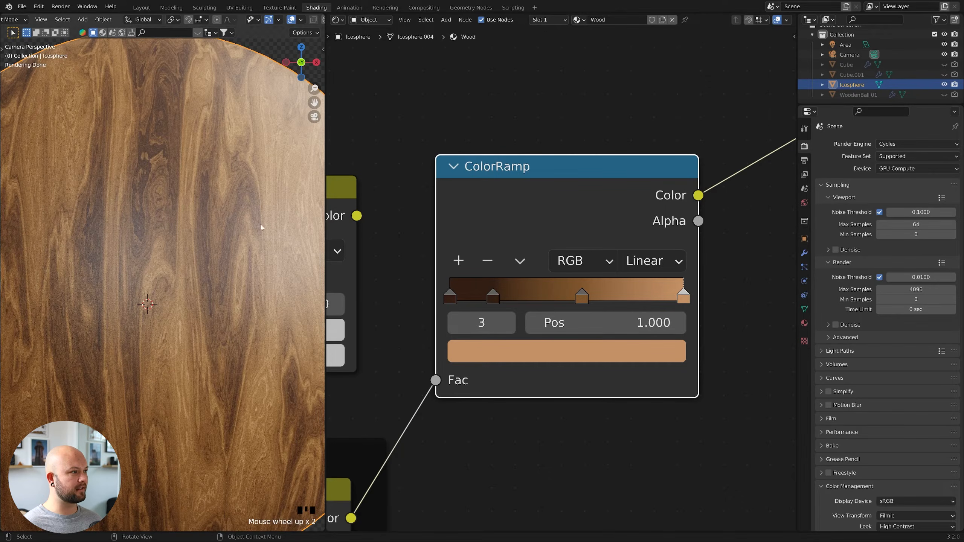
pyautogui.scroll(-2, 200, 285)
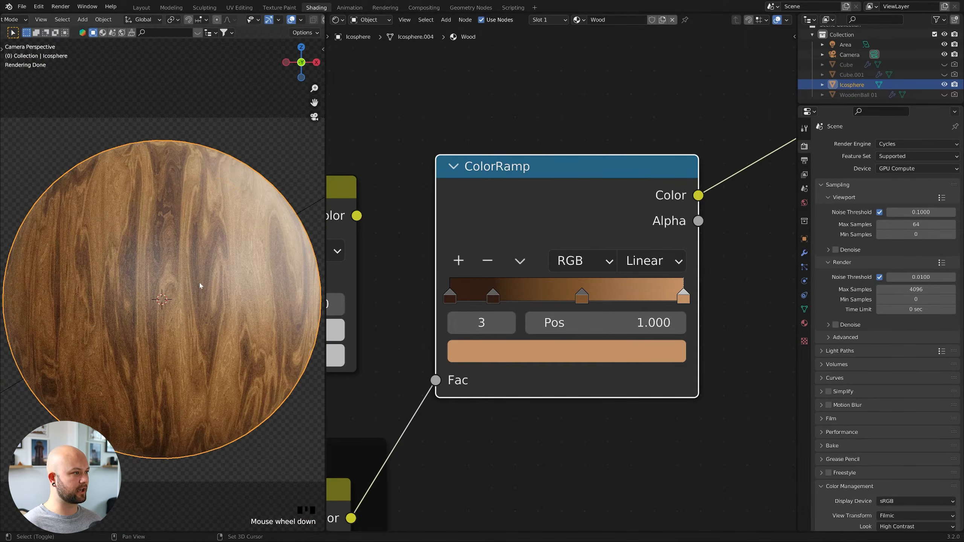
pyautogui.scroll(-5, 524, 288)
pyautogui.moveTo(483, 320); pyautogui.dragTo(626, 297, button='middle')
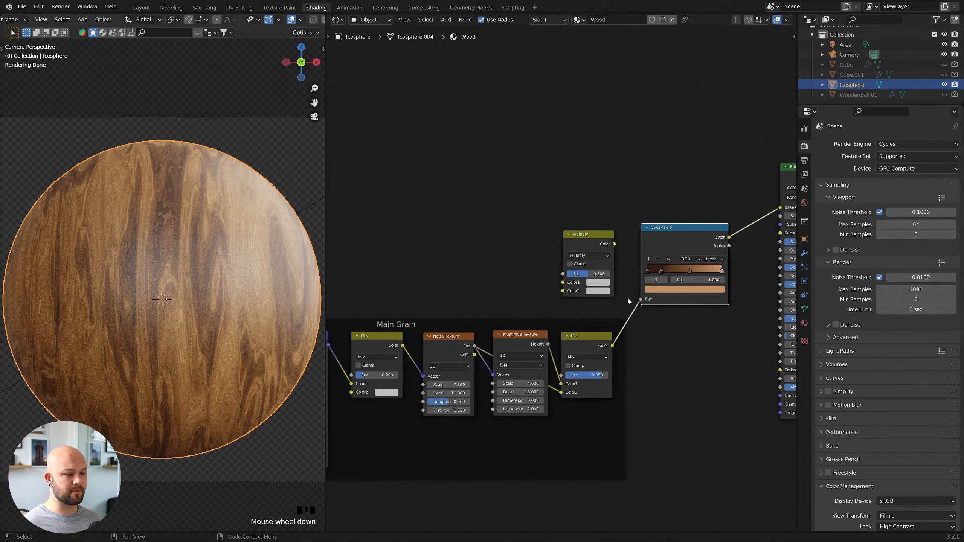
pyautogui.scroll(-2, 627, 298)
pyautogui.moveTo(606, 274); pyautogui.dragTo(613, 250)
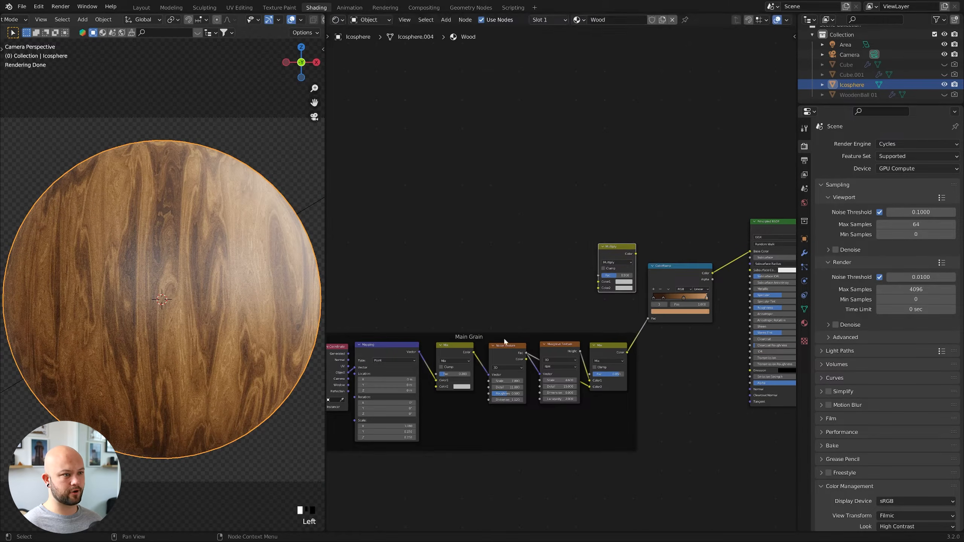
pyautogui.moveTo(503, 337); pyautogui.dragTo(479, 341)
# - Add a Musgrave Texture node in the empty space above the Main Grain frame
pyautogui.moveTo(507, 306); pyautogui.dragTo(541, 324, button='middle')
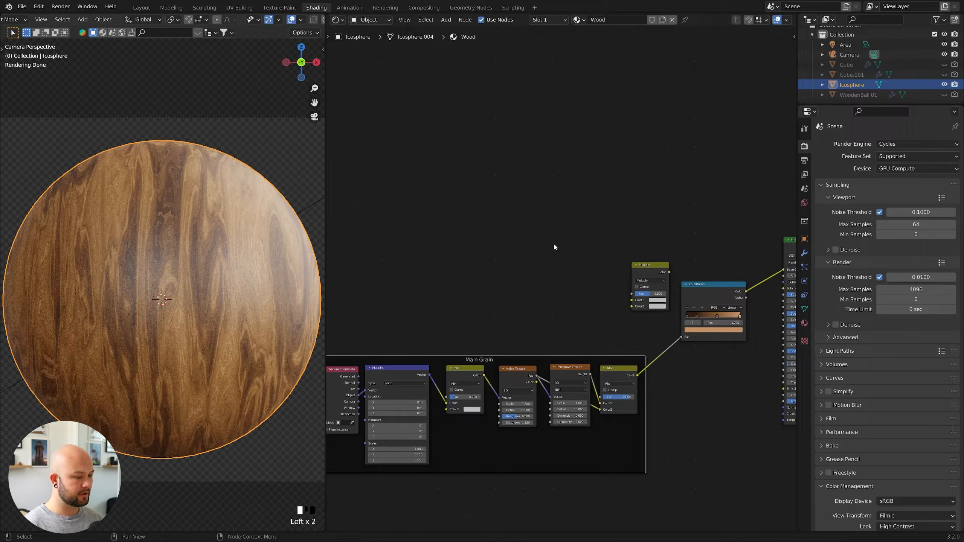
pyautogui.hotkey('shift', 'a')
pyautogui.click(554, 245)
pyautogui.write('musg')
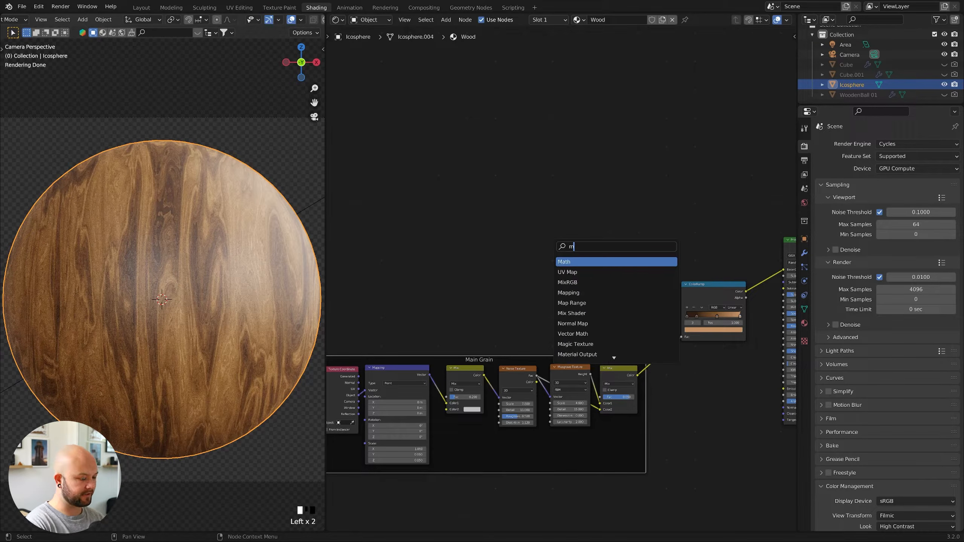
pyautogui.press('Return')
pyautogui.click(542, 251)
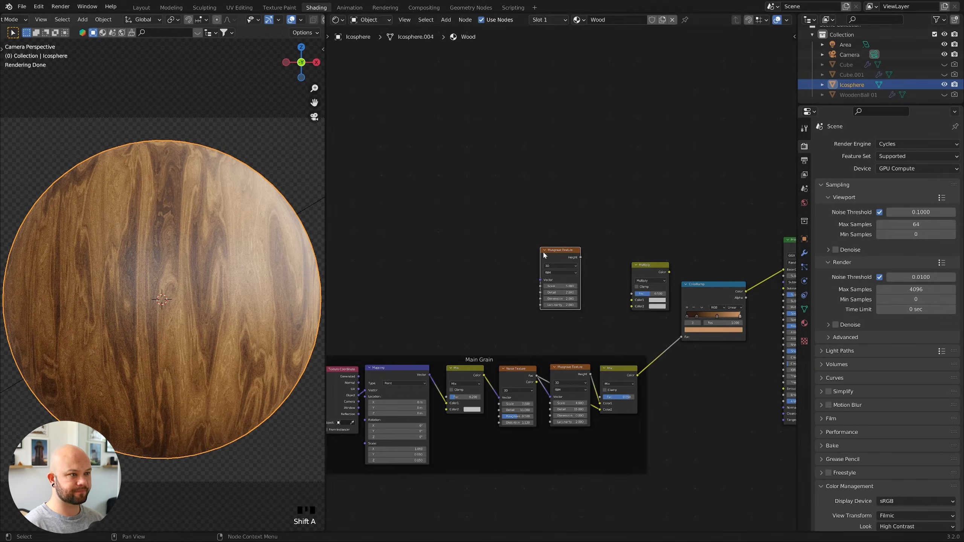
# - Add a Wave Texture node just before the new Musgrave Texture, and move both nodes higher above the Main Grain frame
pyautogui.scroll(3, 542, 252)
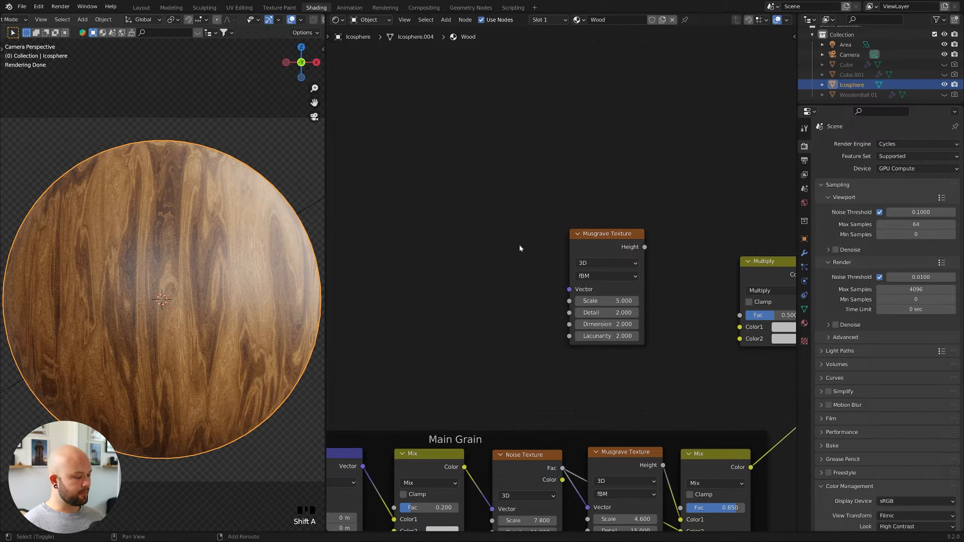
pyautogui.hotkey('shift', 'a')
pyautogui.click(519, 245)
pyautogui.write('wav')
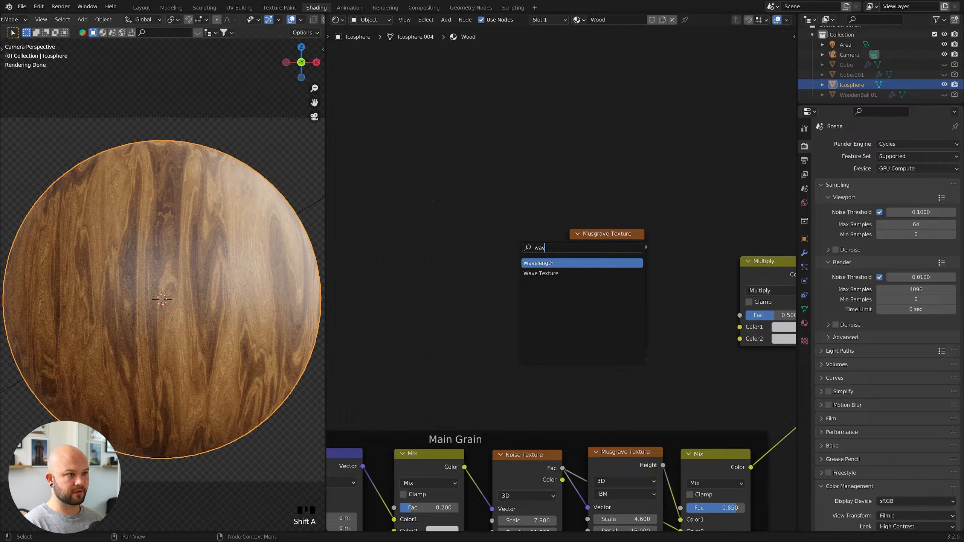
pyautogui.press('Down')
pyautogui.press('Return')
pyautogui.click(542, 225)
pyautogui.scroll(-2, 542, 224)
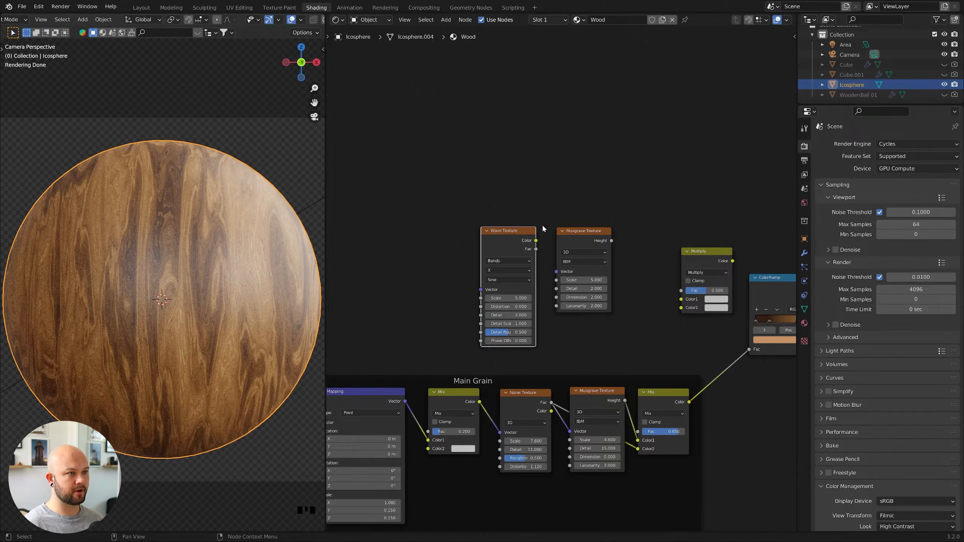
pyautogui.moveTo(592, 231); pyautogui.dragTo(593, 186)
# - Preview the Musgrave Texture above the Main Grain frame on the icosphere and set its Scale to 15
pyautogui.scroll(4, 623, 186)
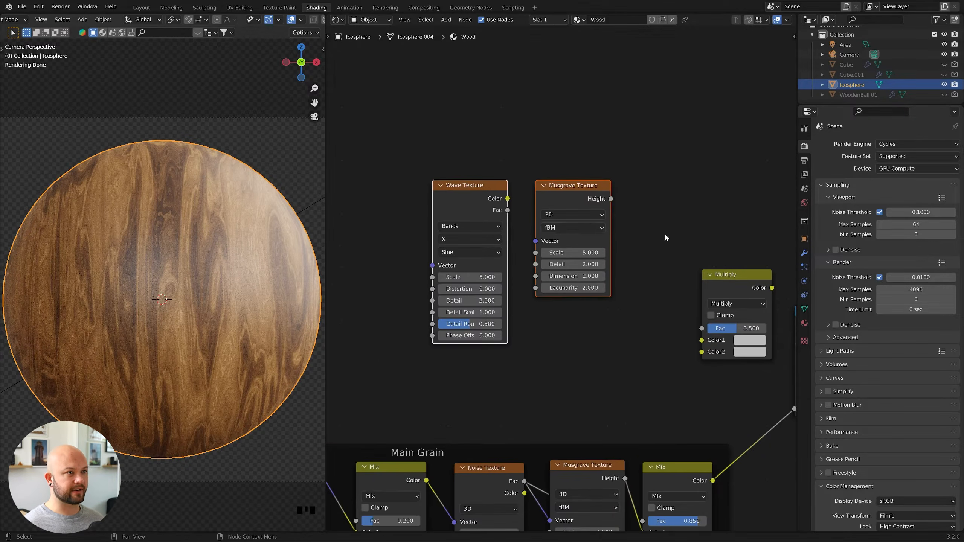
pyautogui.keyDown('ctrl'); pyautogui.keyDown('shift'); pyautogui.click(588, 194); pyautogui.keyUp('shift'); pyautogui.keyUp('ctrl')
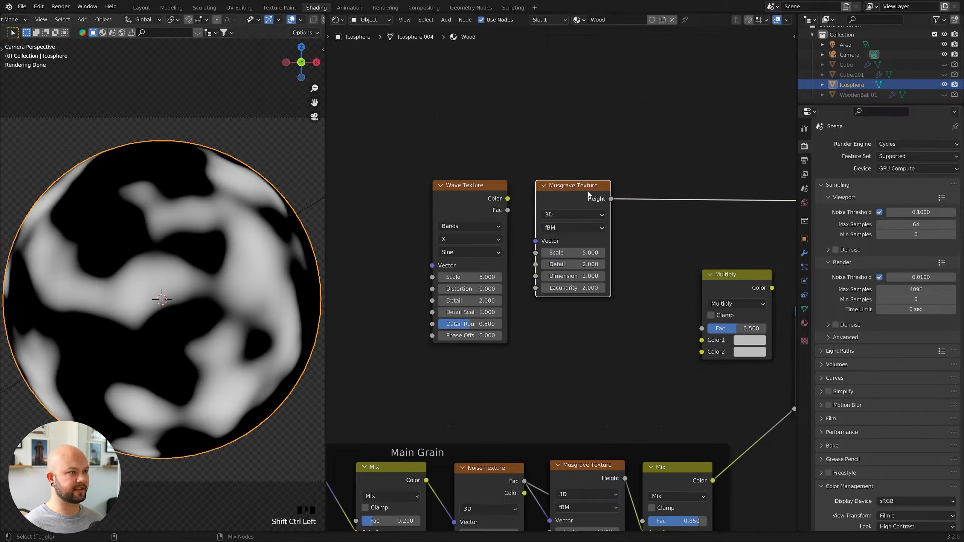
pyautogui.scroll(3, 640, 235)
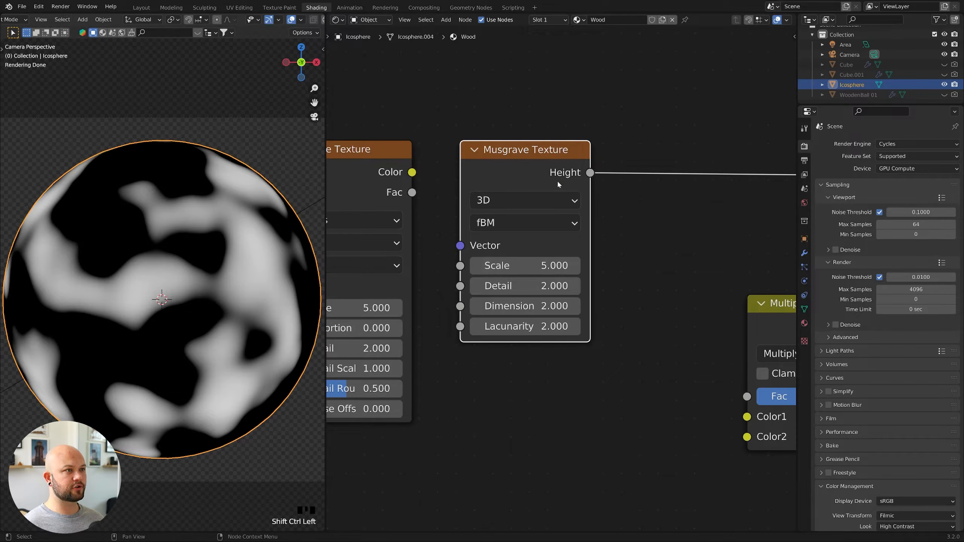
pyautogui.click(542, 269)
pyautogui.write('15')
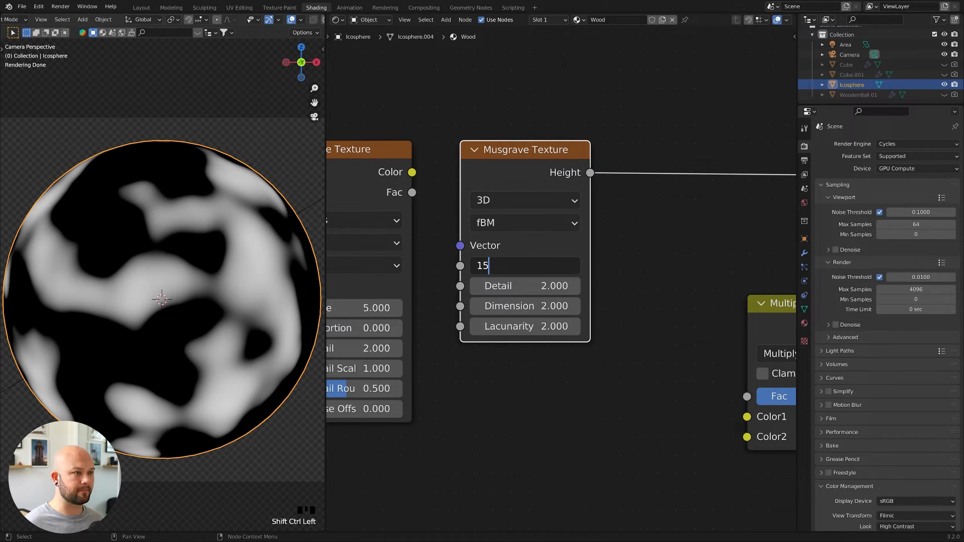
pyautogui.press('Return')
# - Set the previewed Musgrave Texture's Detail to 15 and its Scale to 2
pyautogui.click(542, 265)
pyautogui.click(536, 289)
pyautogui.click(537, 289)
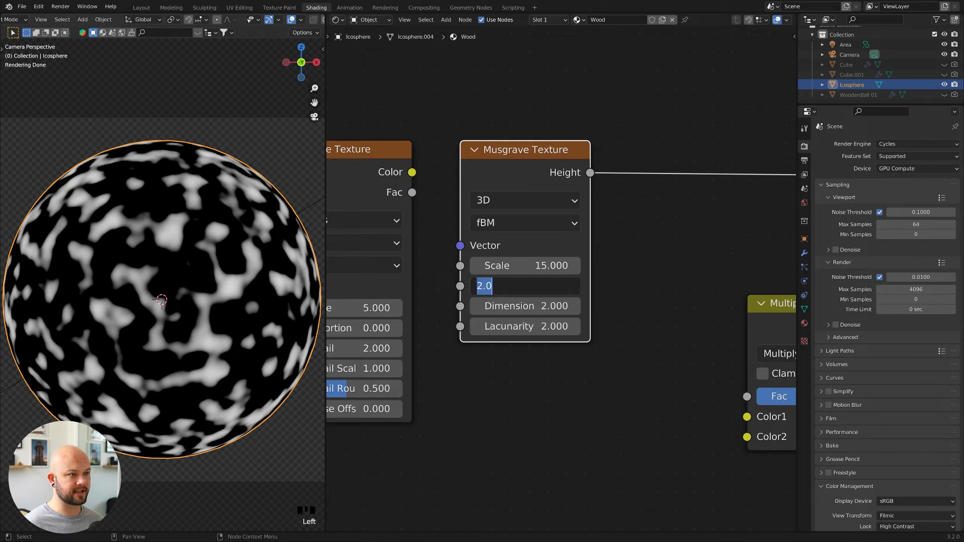
pyautogui.write('15')
pyautogui.press('Return')
pyautogui.click(536, 266)
pyautogui.write('2')
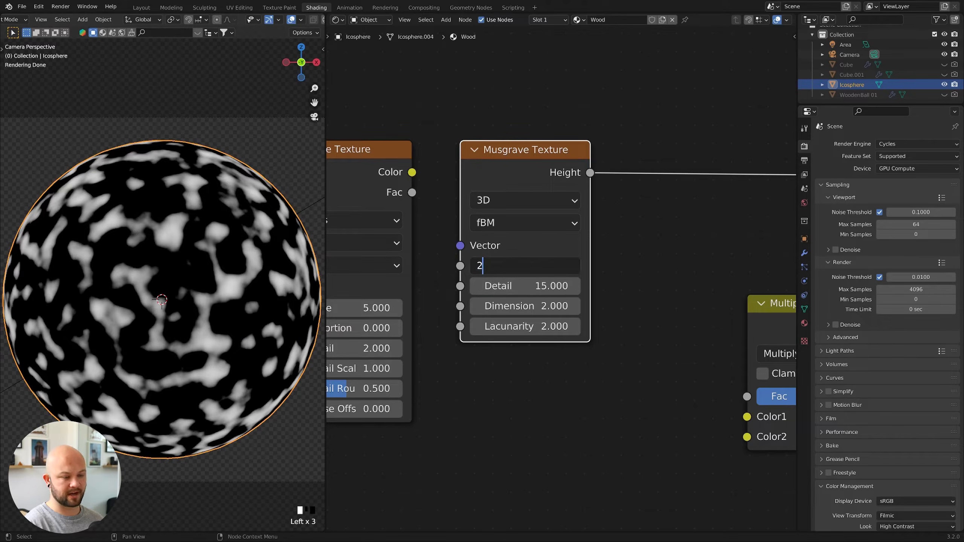
pyautogui.press('Return')
pyautogui.scroll(1, 539, 346)
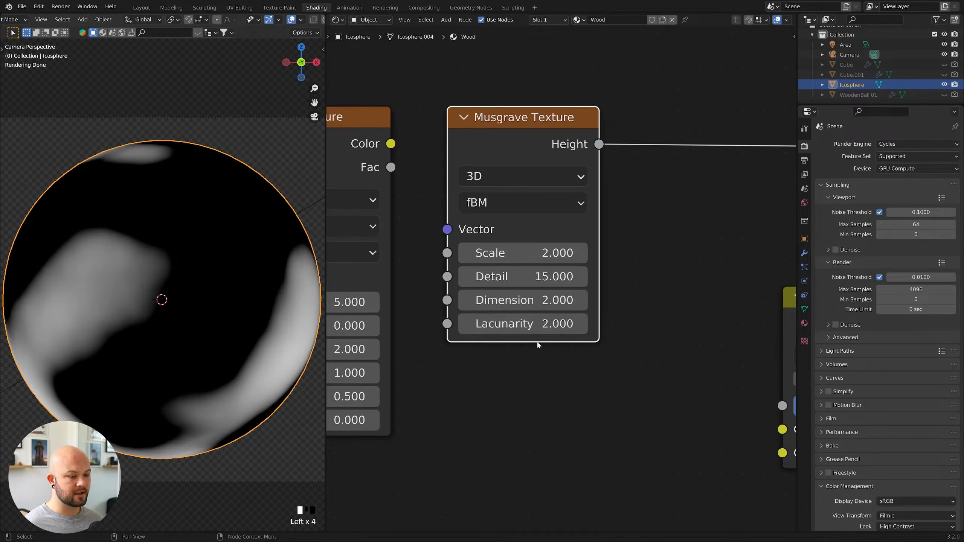
# - Set the same Musgrave Texture's Dimension to 0.26 and its Lacunarity to 2.4
pyautogui.click(539, 297)
pyautogui.write('.26')
pyautogui.press('Return')
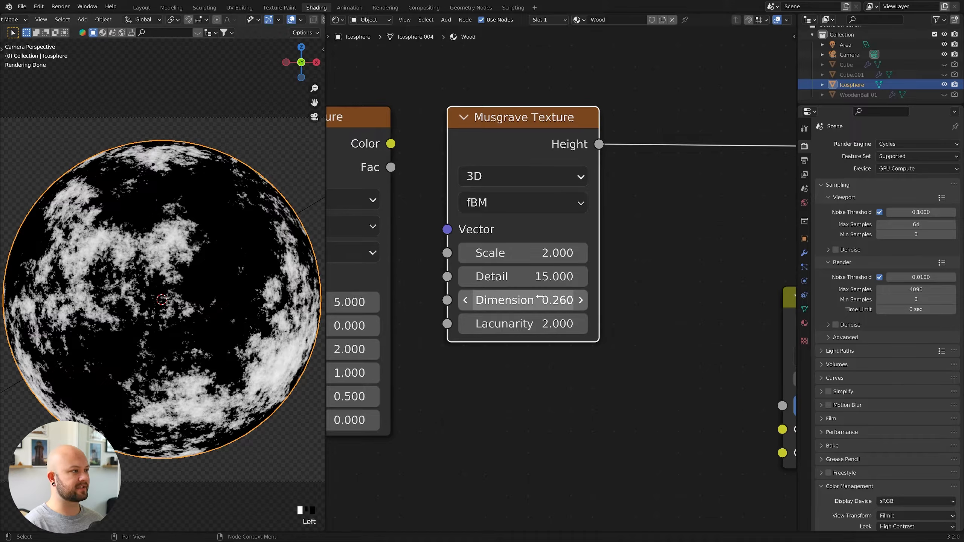
pyautogui.click(513, 324)
pyautogui.write('2.4')
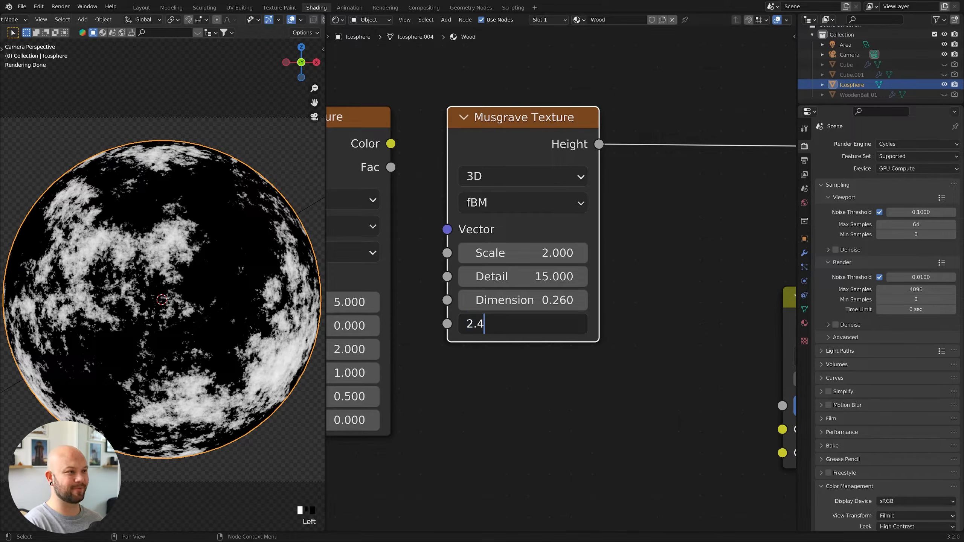
pyautogui.press('Return')
# - Connect the Wave Texture's Color output to the upper Musgrave Texture's Scale input, and preview the Wave Texture on the icosphere
pyautogui.scroll(-3, 529, 353)
pyautogui.moveTo(529, 353); pyautogui.dragTo(617, 317, button='middle')
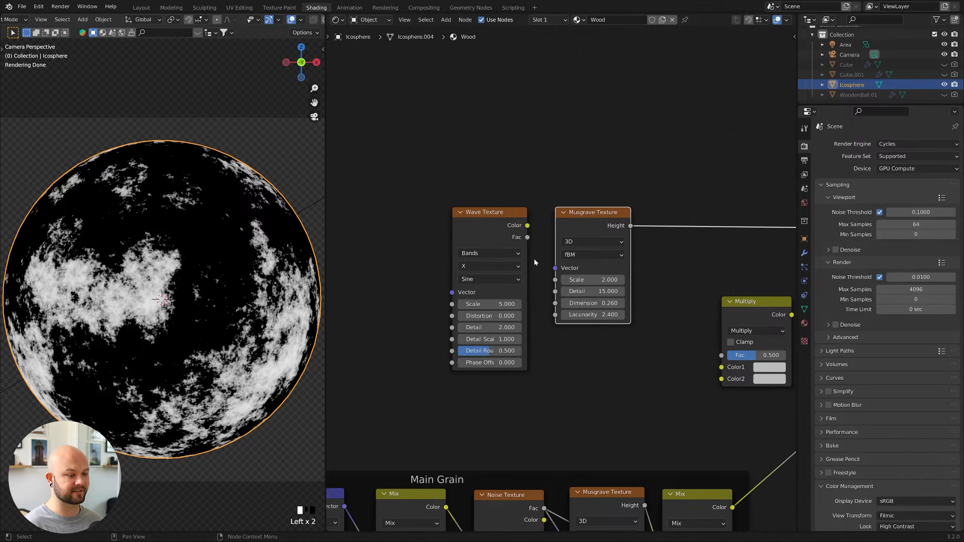
pyautogui.scroll(1, 534, 260)
pyautogui.moveTo(528, 225); pyautogui.dragTo(559, 283)
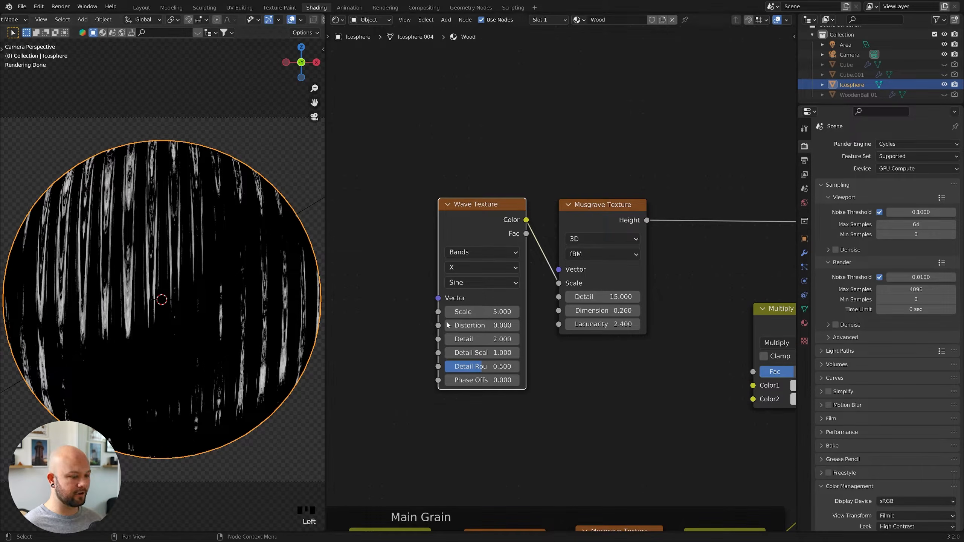
pyautogui.moveTo(416, 302); pyautogui.dragTo(467, 282, button='middle')
pyautogui.keyDown('ctrl'); pyautogui.keyDown('shift'); pyautogui.click(543, 187); pyautogui.keyUp('shift'); pyautogui.keyUp('ctrl')
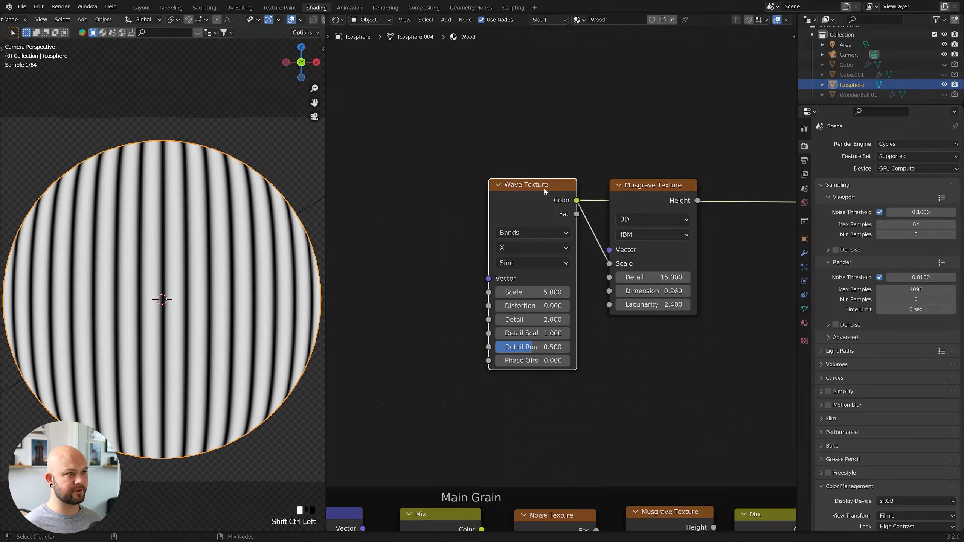
# - Set the Wave Texture's Scale to 0.7 and its Distortion to 4.5
pyautogui.scroll(2, 579, 299)
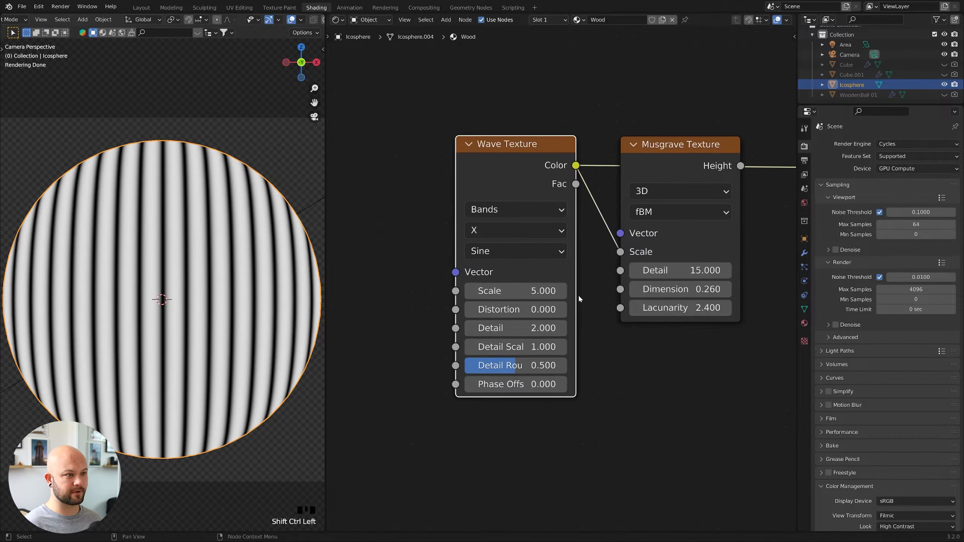
pyautogui.click(524, 289)
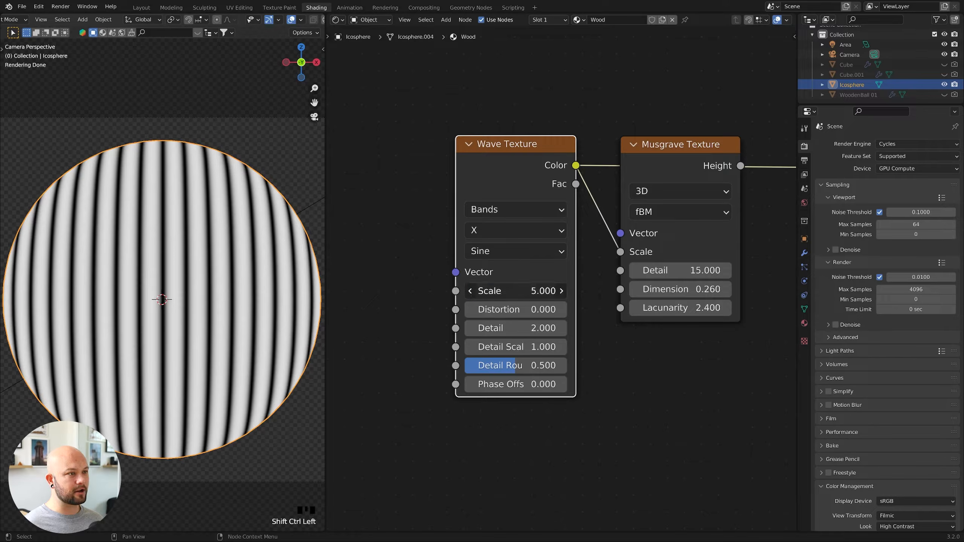
pyautogui.write('.7')
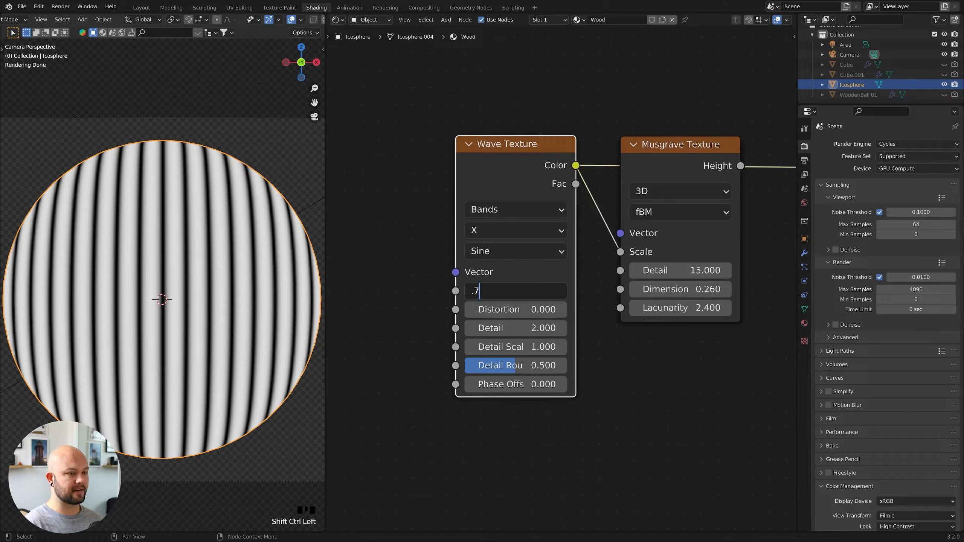
pyautogui.press('Return')
pyautogui.click(516, 309)
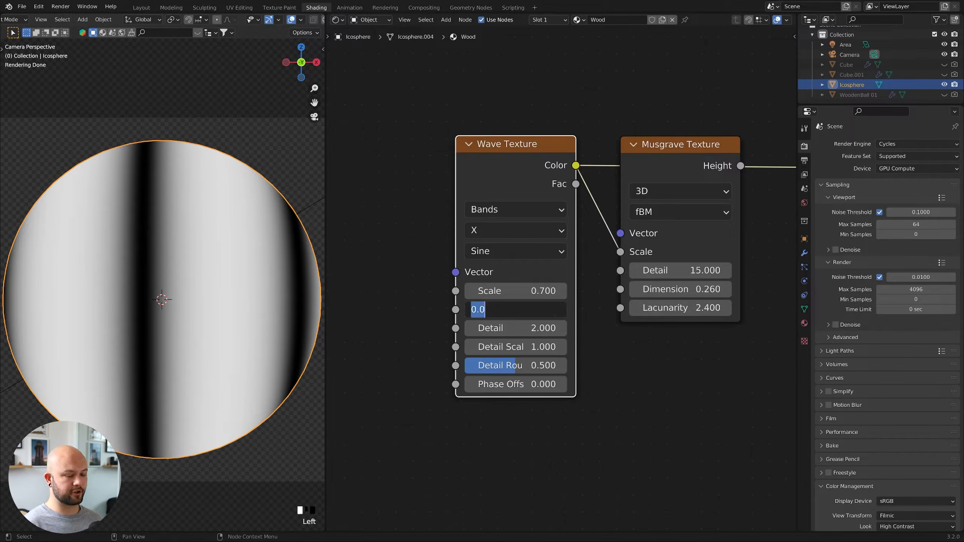
pyautogui.write('4.5')
pyautogui.press('Return')
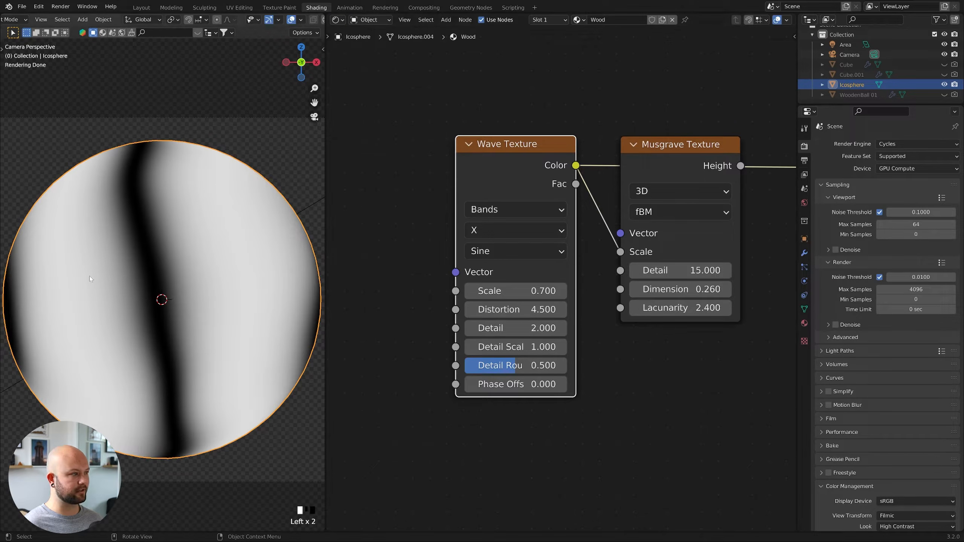
# - Set the Wave Texture's Detail to 0.14 and its Detail Scale to 5
pyautogui.click(514, 323)
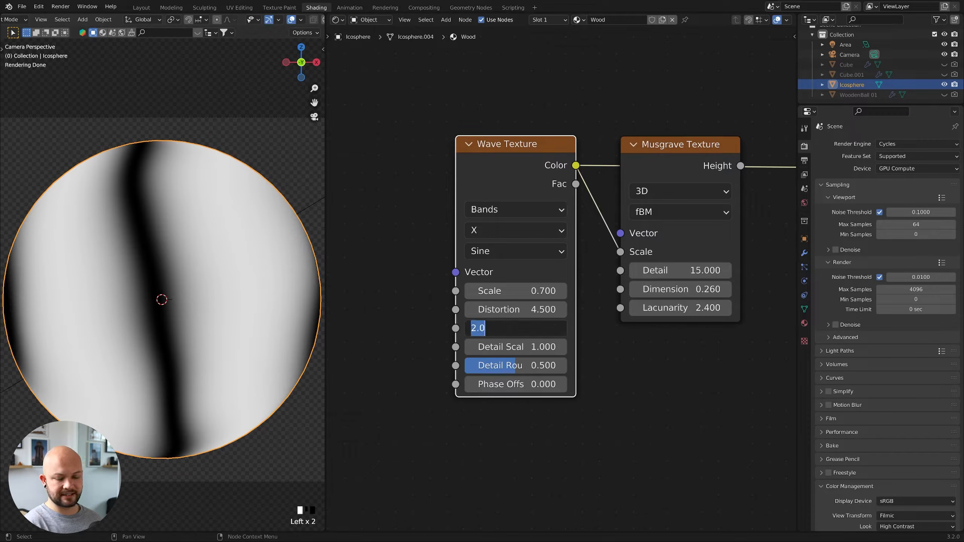
pyautogui.write('.14')
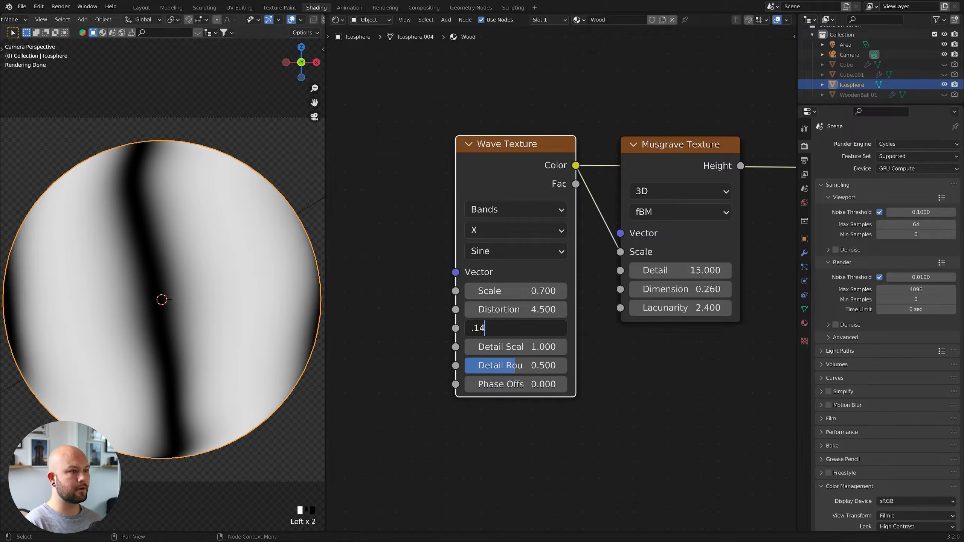
pyautogui.press('Return')
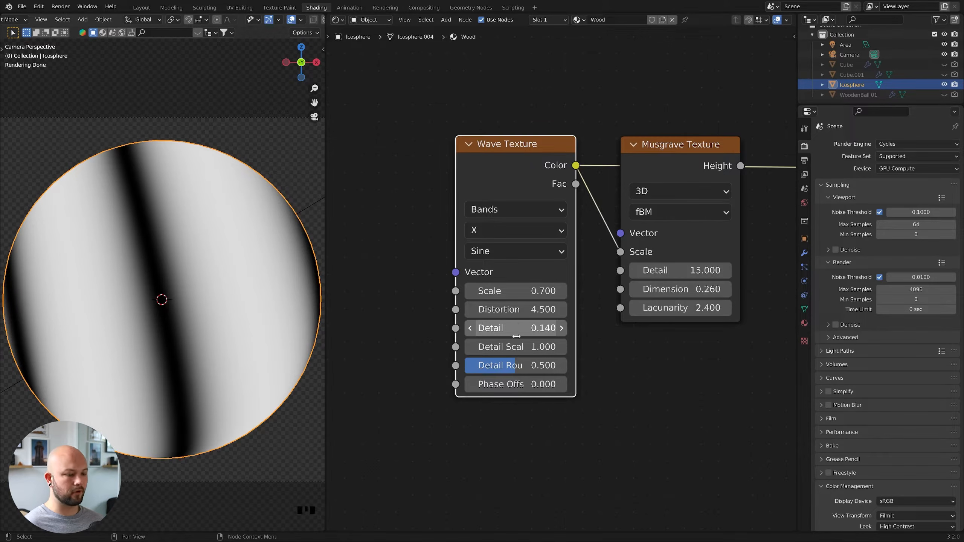
pyautogui.click(515, 347)
pyautogui.write('5')
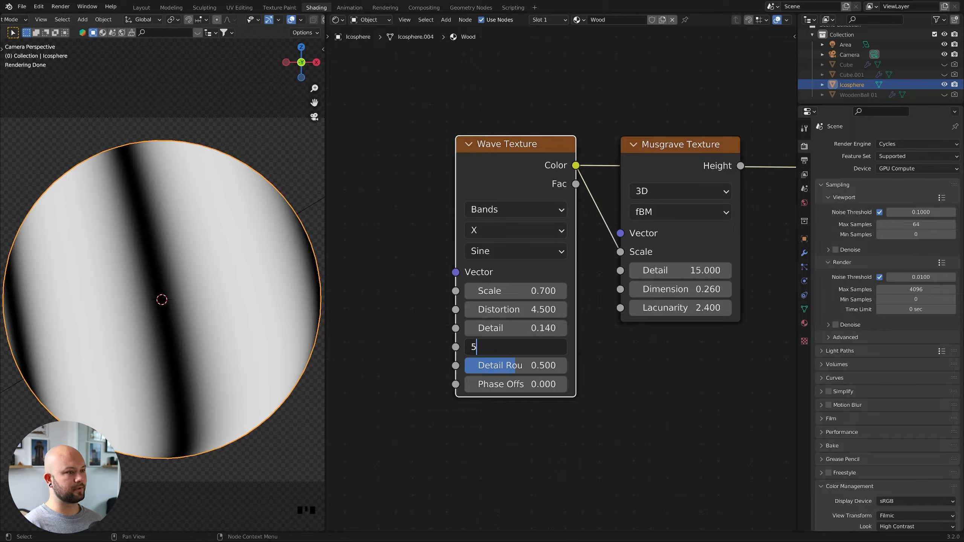
pyautogui.press('Return')
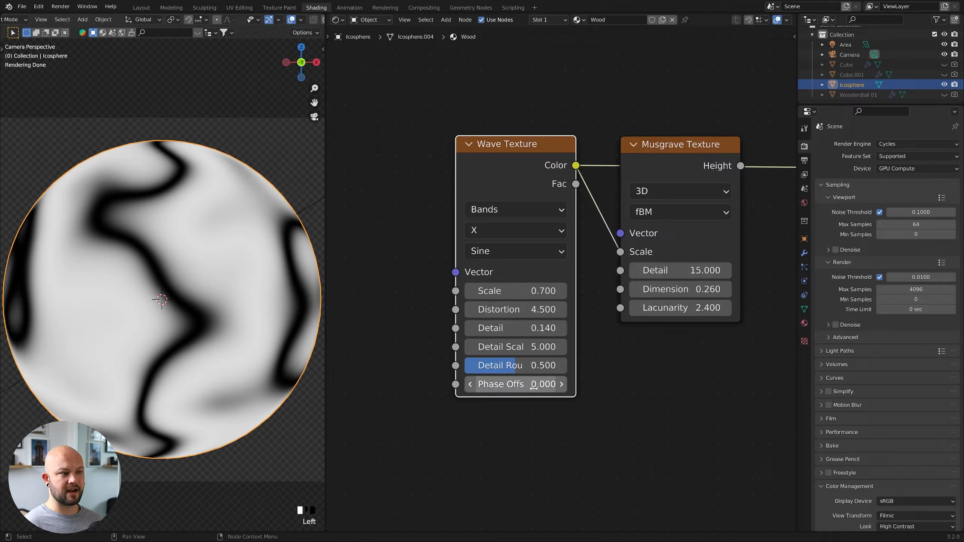
# - Add a Texture Coordinate node just before the Wave Texture, deleting the Mapping node that is created along with it
pyautogui.scroll(-2, 515, 391)
pyautogui.scroll(-3, 516, 391)
pyautogui.moveTo(481, 290); pyautogui.dragTo(491, 289, button='middle')
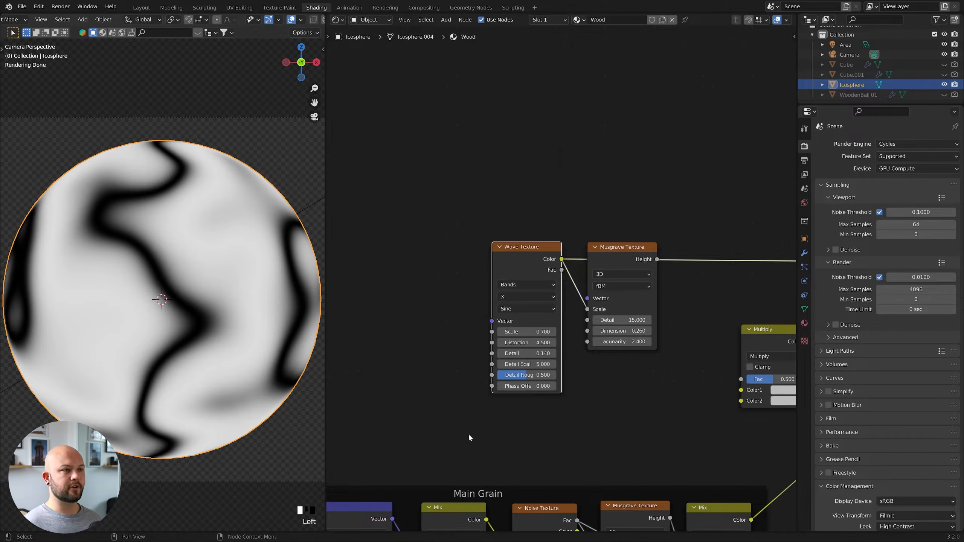
pyautogui.scroll(-2, 432, 427)
pyautogui.moveTo(400, 427); pyautogui.dragTo(551, 285, button='middle')
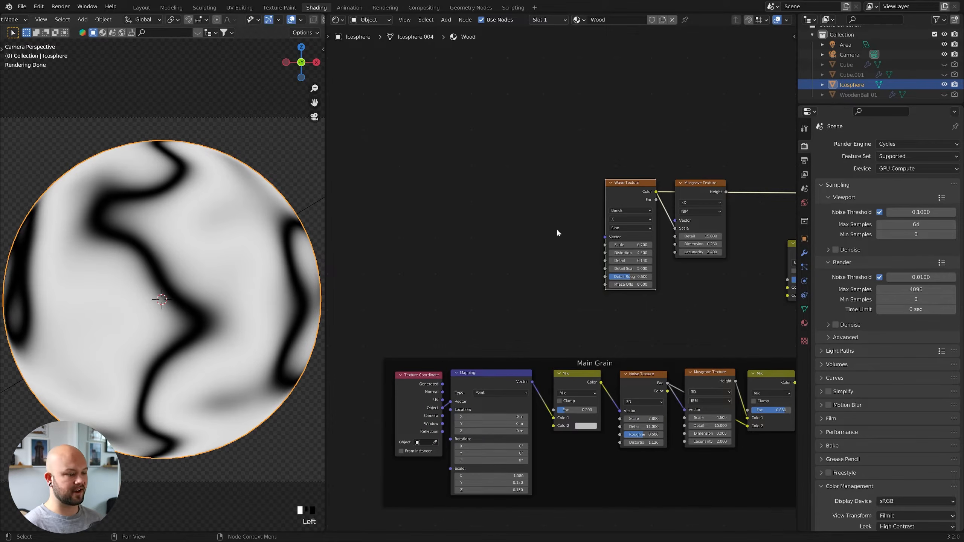
pyautogui.hotkey('ctrl', 't')
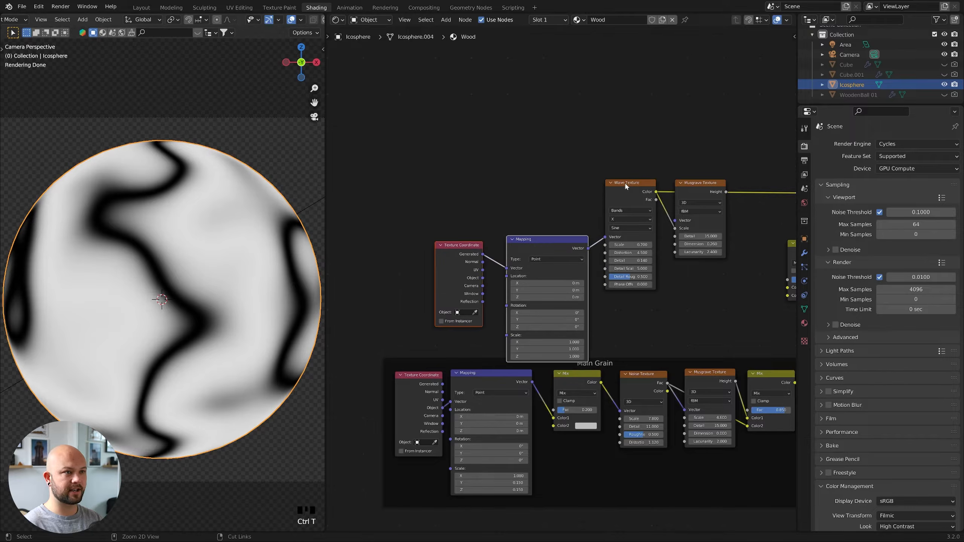
pyautogui.moveTo(547, 243); pyautogui.dragTo(546, 184)
pyautogui.click(546, 182)
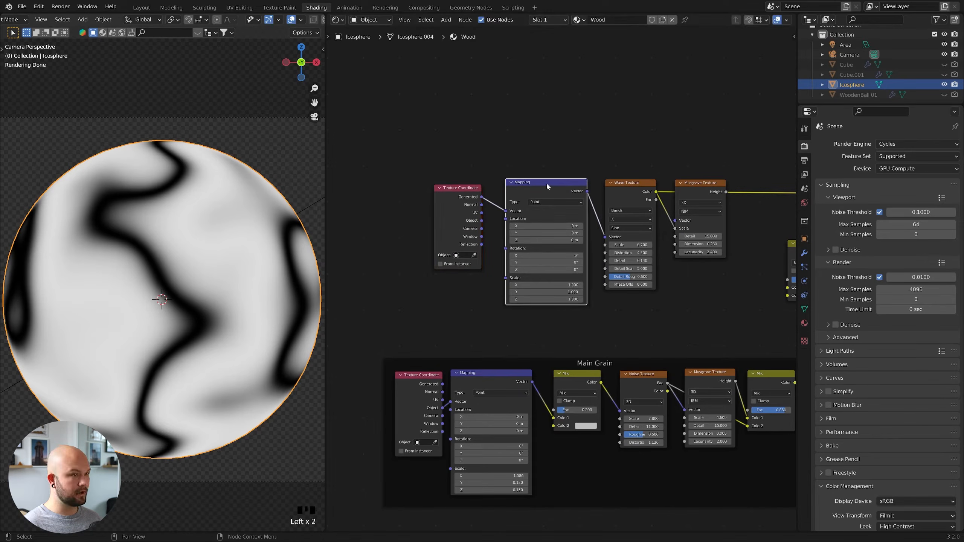
pyautogui.press('x')
pyautogui.moveTo(454, 197); pyautogui.dragTo(547, 194)
pyautogui.moveTo(578, 182); pyautogui.dragTo(511, 187, button='middle')
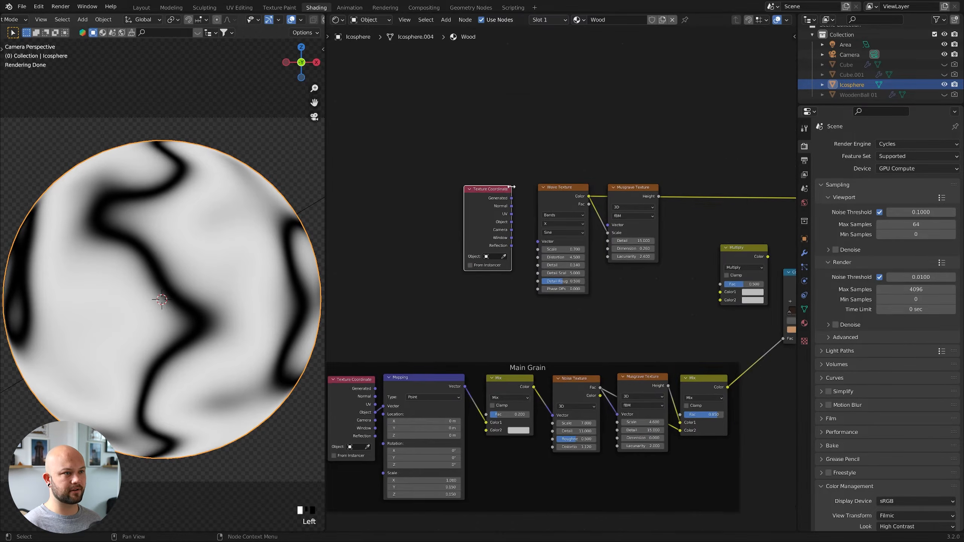
# - Connect the new Texture Coordinate's Object output to the Wave Texture's Vector input and preview the upper Musgrave Texture
pyautogui.scroll(3, 517, 201)
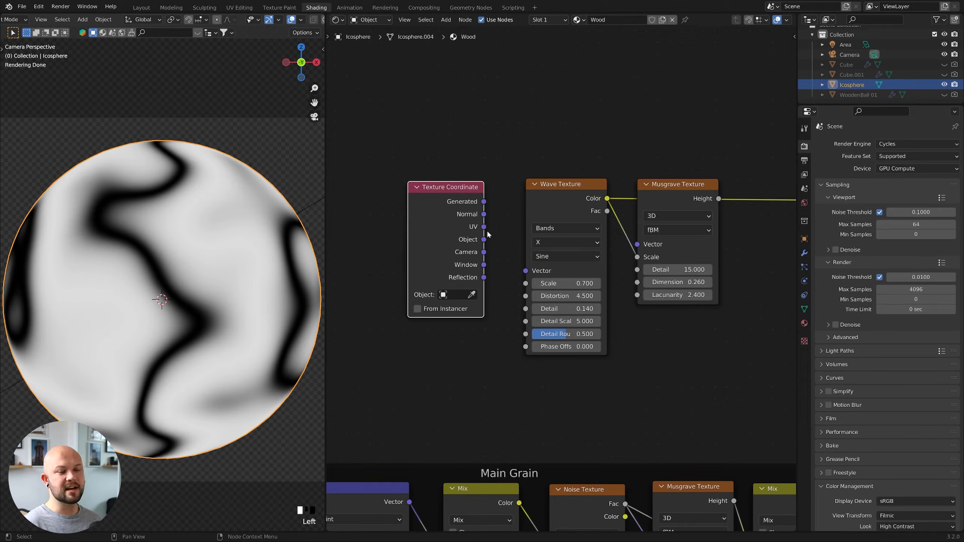
pyautogui.moveTo(483, 239); pyautogui.dragTo(527, 271)
pyautogui.scroll(-3, 673, 200)
pyautogui.keyDown('ctrl'); pyautogui.keyDown('shift'); pyautogui.click(681, 195); pyautogui.keyUp('shift'); pyautogui.keyUp('ctrl')
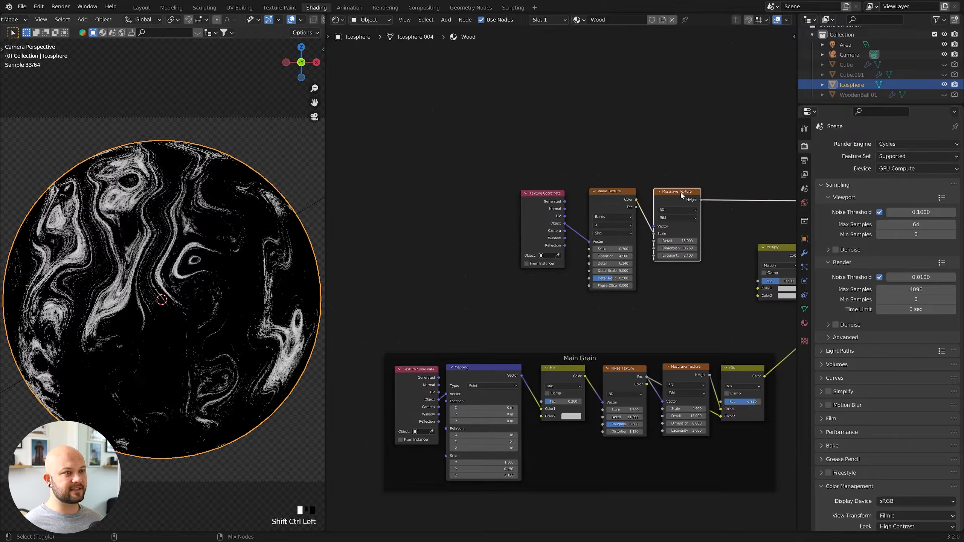
# - Feed the Wave Texture's Vector input from the UV output instead and inspect the pattern on the icosphere
pyautogui.scroll(2, 220, 170)
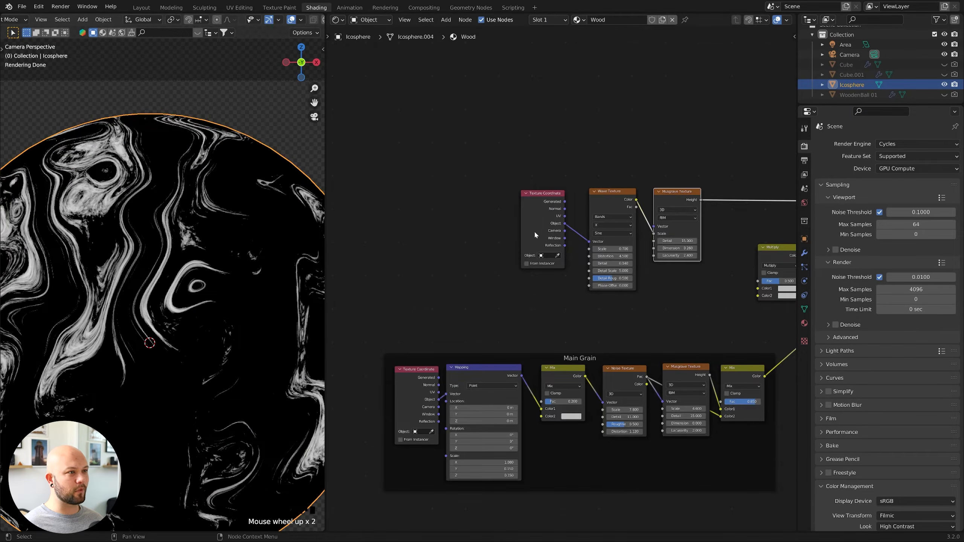
pyautogui.scroll(3, 534, 230)
pyautogui.moveTo(528, 221); pyautogui.dragTo(571, 265)
pyautogui.scroll(-4, 194, 302)
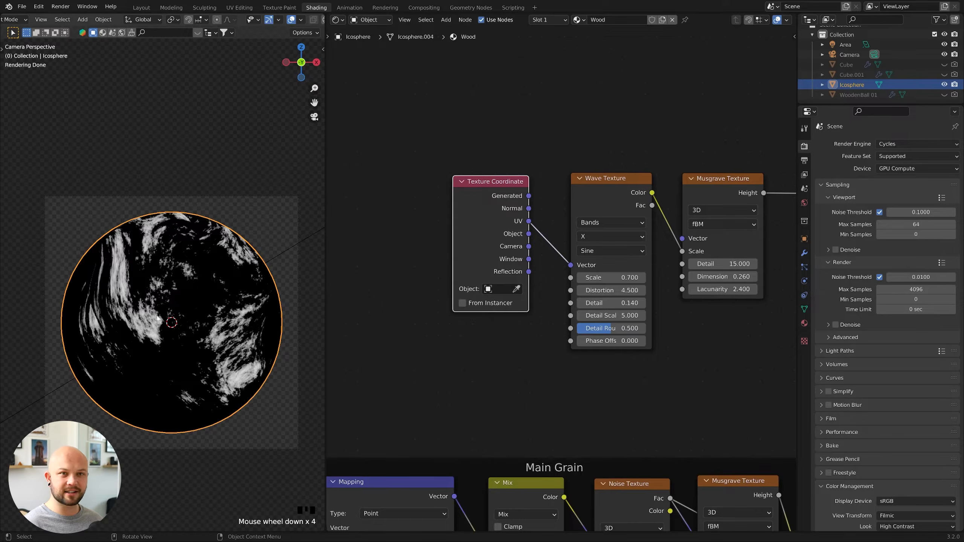
# - Compare the Object output on the Wave Texture's Vector input, and switch the connection back to UV
pyautogui.scroll(2, 487, 220)
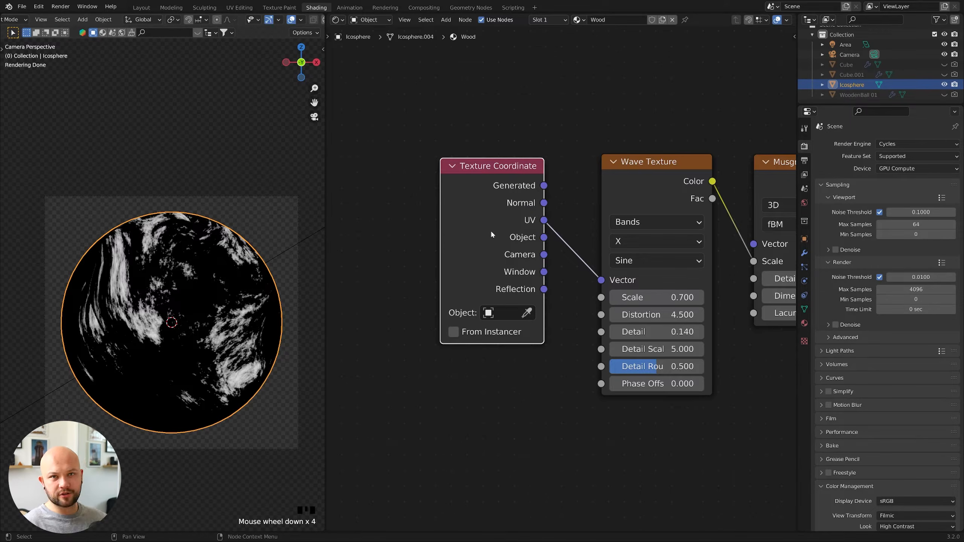
pyautogui.moveTo(543, 237); pyautogui.dragTo(600, 279)
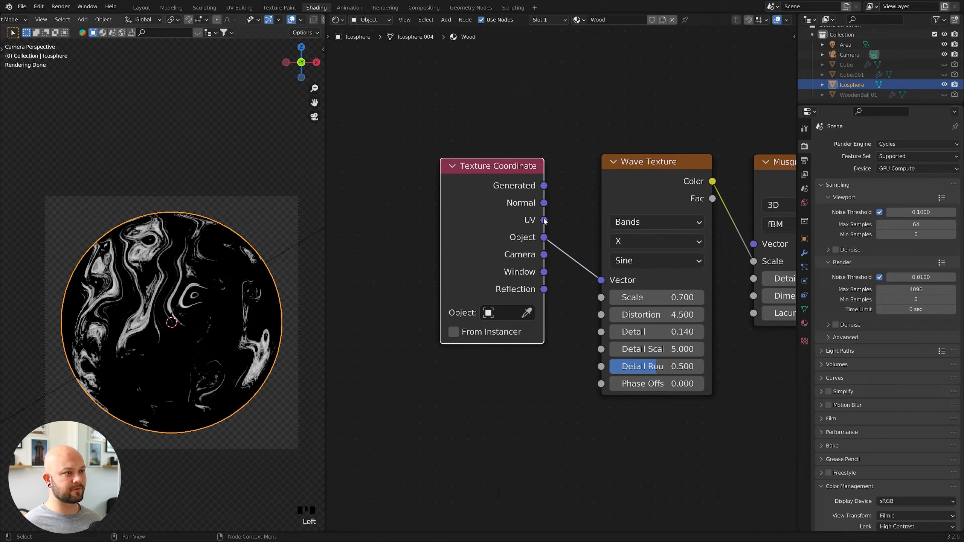
pyautogui.moveTo(611, 280); pyautogui.dragTo(603, 280)
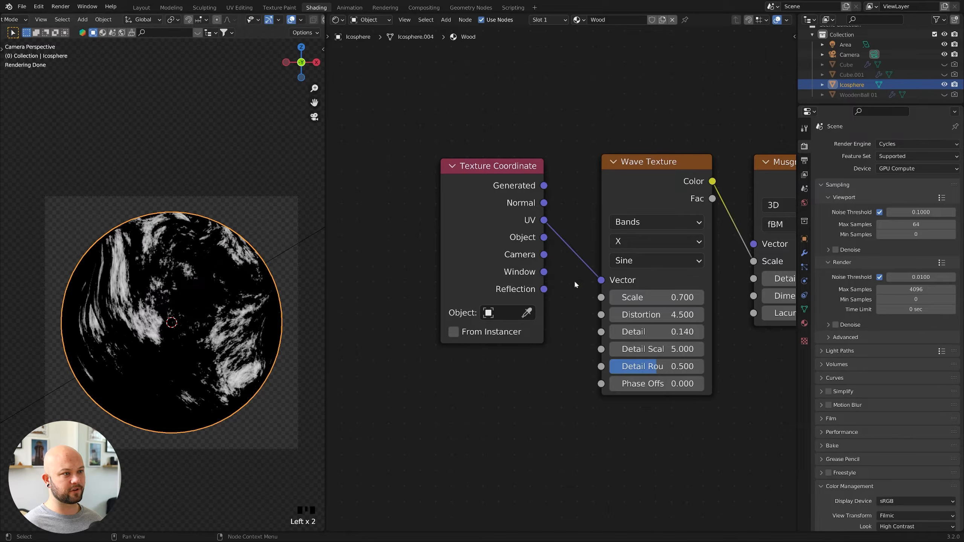
pyautogui.scroll(2, 232, 312)
pyautogui.keyDown('shift'); pyautogui.moveTo(231, 313); pyautogui.dragTo(254, 300, button='middle'); pyautogui.keyUp('shift')
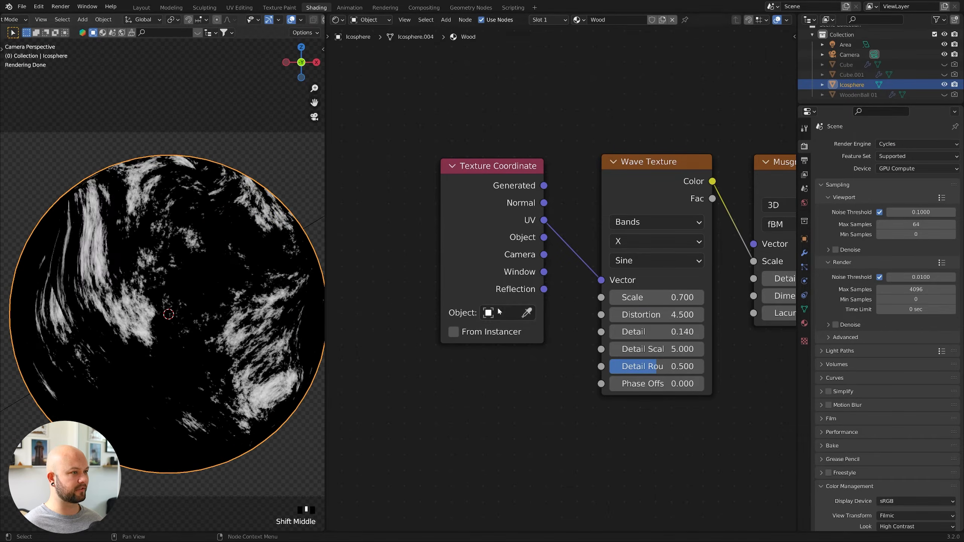
# - Move the Wave and upper Musgrave nodes closer together and shift them with their Texture Coordinate away from the Multiply node
pyautogui.scroll(-9, 528, 298)
pyautogui.keyDown('shift'); pyautogui.moveTo(612, 280); pyautogui.dragTo(543, 295, button='middle'); pyautogui.keyUp('shift')
pyautogui.moveTo(526, 248); pyautogui.dragTo(507, 251)
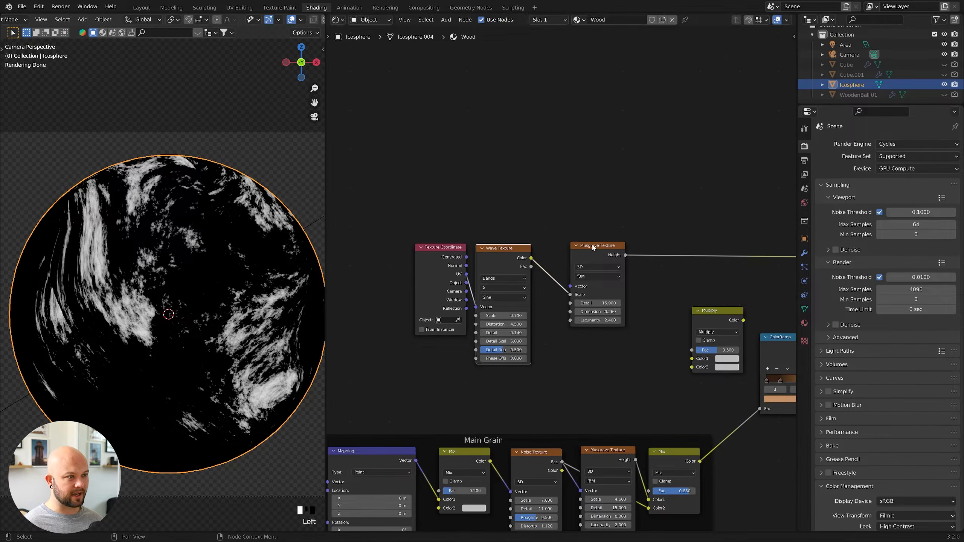
pyautogui.moveTo(590, 246); pyautogui.dragTo(557, 252)
pyautogui.moveTo(686, 240); pyautogui.dragTo(572, 218, button='middle')
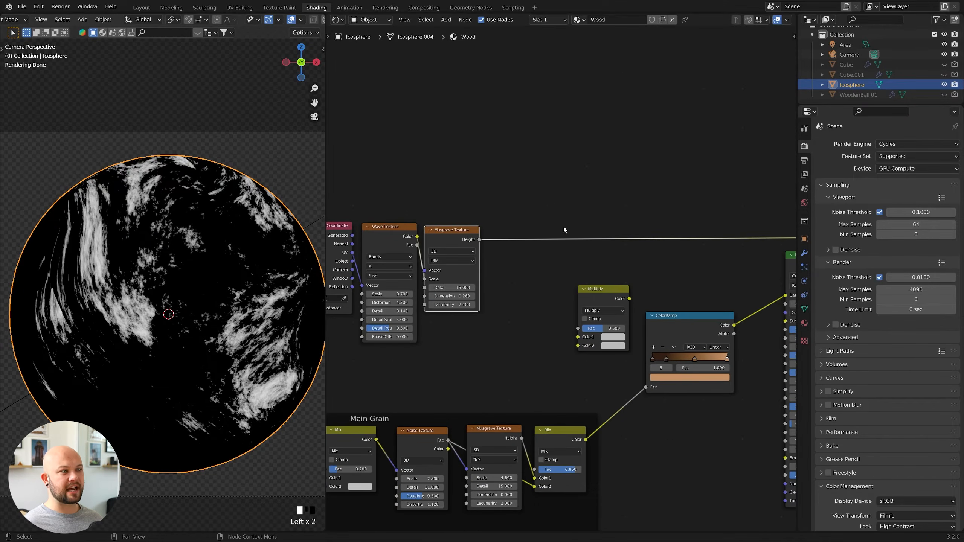
pyautogui.scroll(-2, 565, 230)
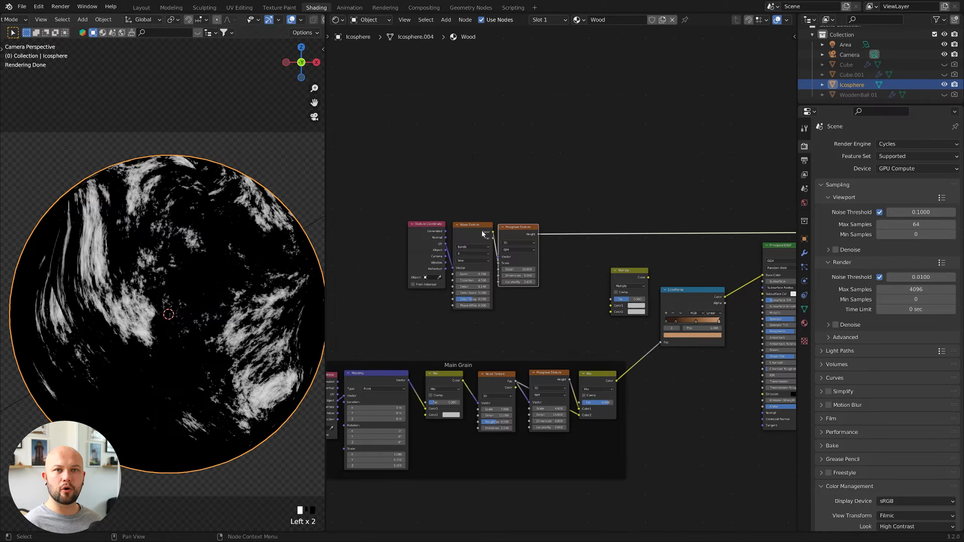
pyautogui.moveTo(552, 204); pyautogui.dragTo(416, 288)
pyautogui.moveTo(512, 263); pyautogui.dragTo(459, 263)
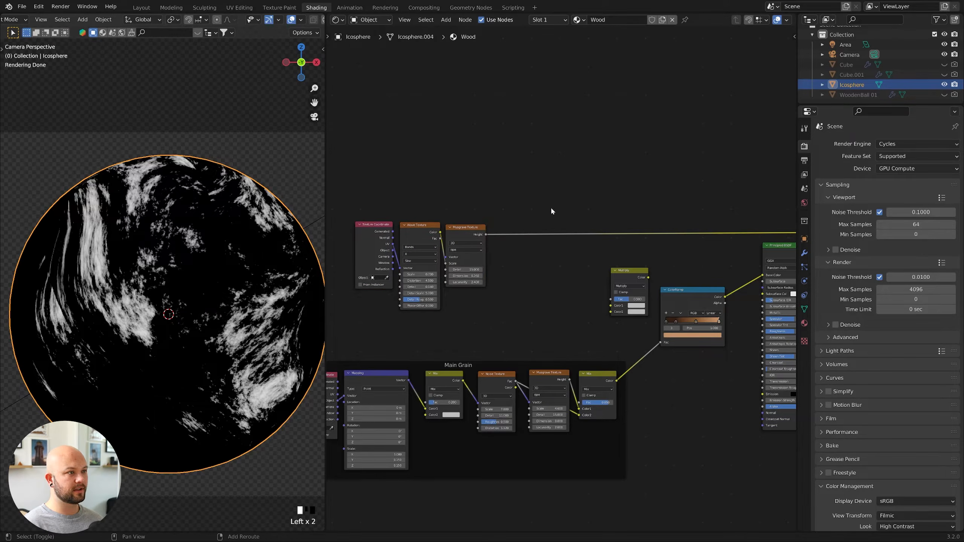
# - Insert a ColorRamp node on the upper Musgrave Texture's Height link and preview it on the icosphere
pyautogui.hotkey('shift', 'a')
pyautogui.click(552, 210)
pyautogui.write('col')
pyautogui.press('Return')
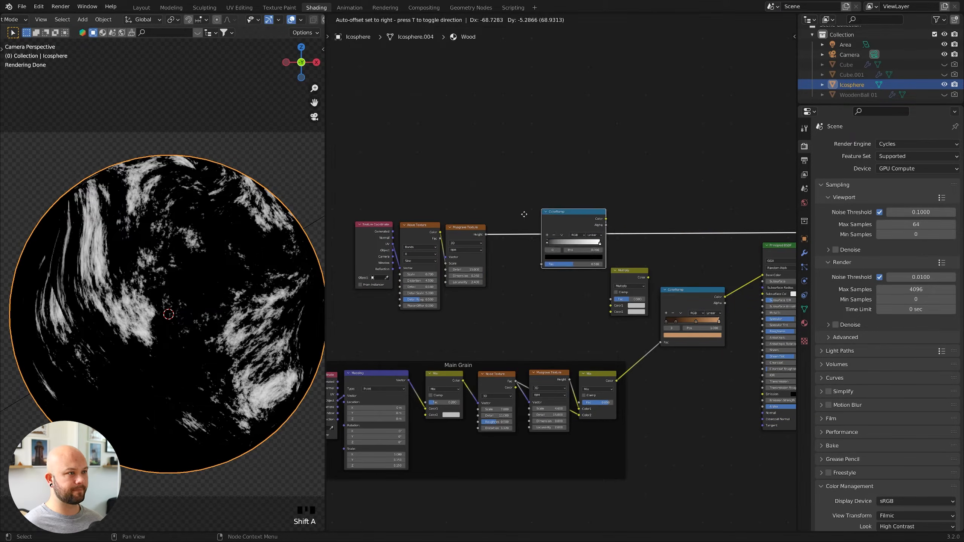
pyautogui.click(513, 219)
pyautogui.scroll(3, 543, 222)
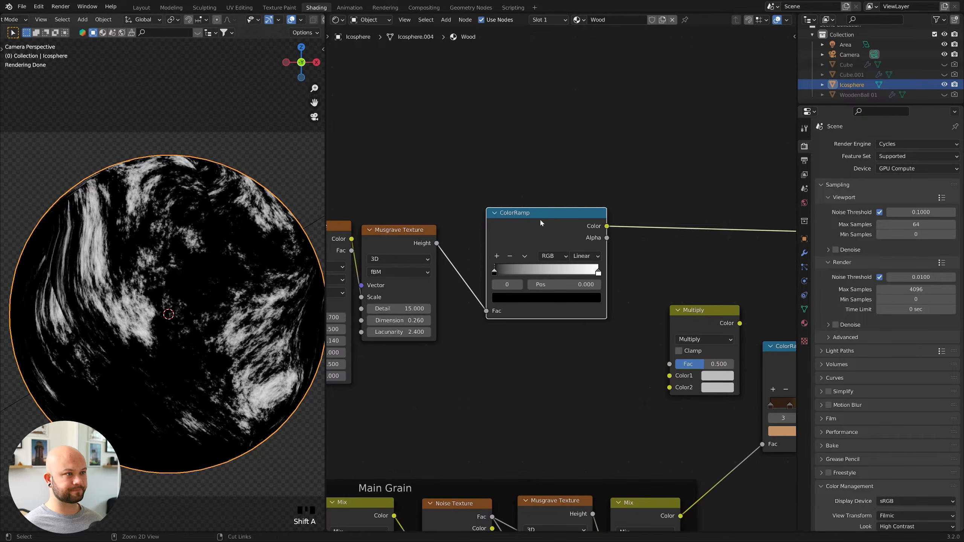
pyautogui.keyDown('ctrl'); pyautogui.keyDown('shift'); pyautogui.click(539, 218); pyautogui.keyUp('shift'); pyautogui.keyUp('ctrl')
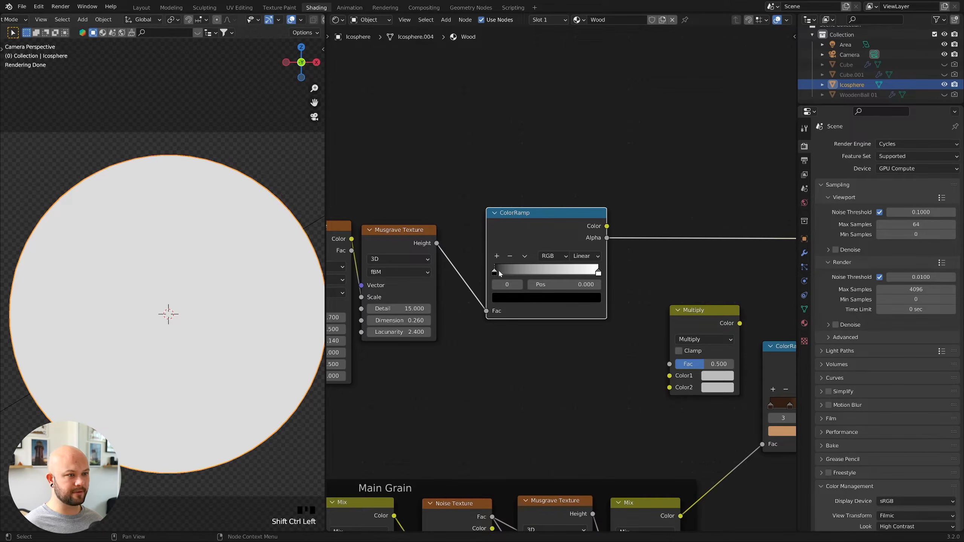
# - Reverse the new ramp by placing its black stop at about 0.257 and its white stop at 0, and preview its Color output
pyautogui.moveTo(495, 273); pyautogui.dragTo(522, 272)
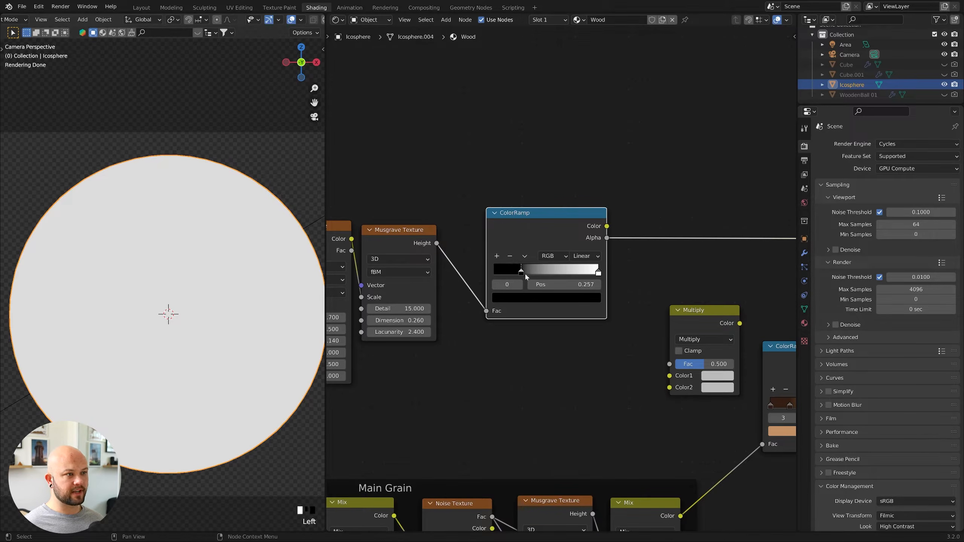
pyautogui.moveTo(599, 274); pyautogui.dragTo(494, 273)
pyautogui.keyDown('ctrl'); pyautogui.keyDown('shift'); pyautogui.click(545, 218); pyautogui.keyUp('shift'); pyautogui.keyUp('ctrl')
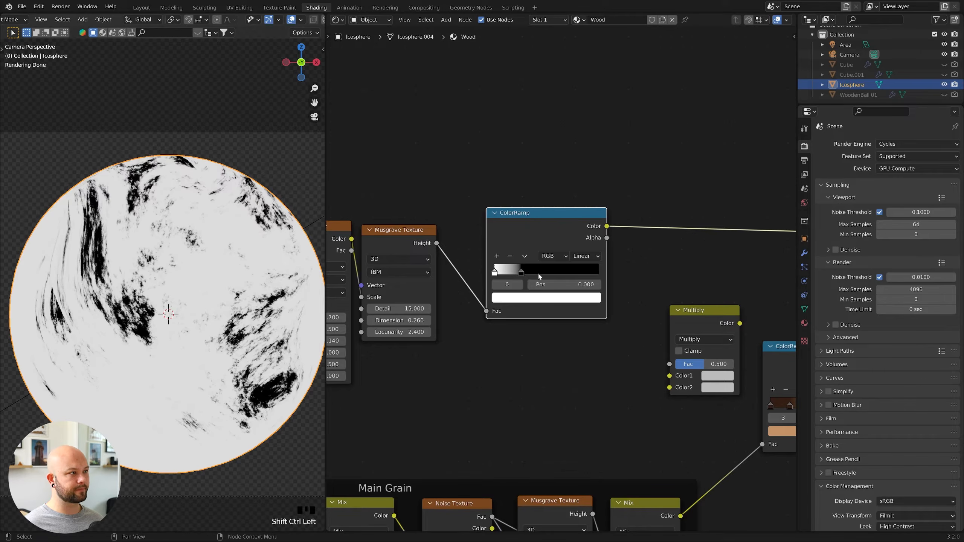
# - Compare the ramp with its stops swapped back, and settle on the white stop at 0 and the black stop at 1.000
pyautogui.moveTo(494, 273); pyautogui.dragTo(553, 273)
pyautogui.moveTo(521, 272); pyautogui.dragTo(479, 275)
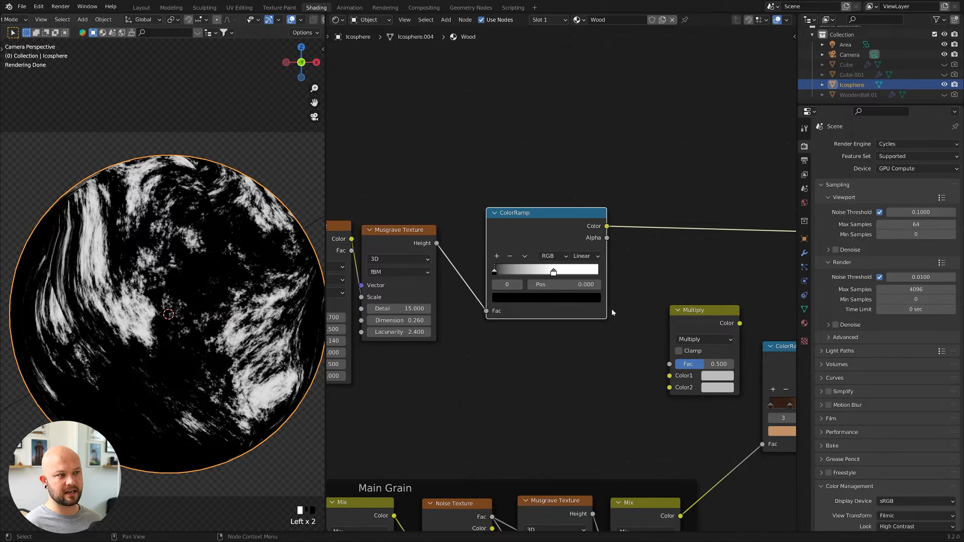
pyautogui.click(495, 273)
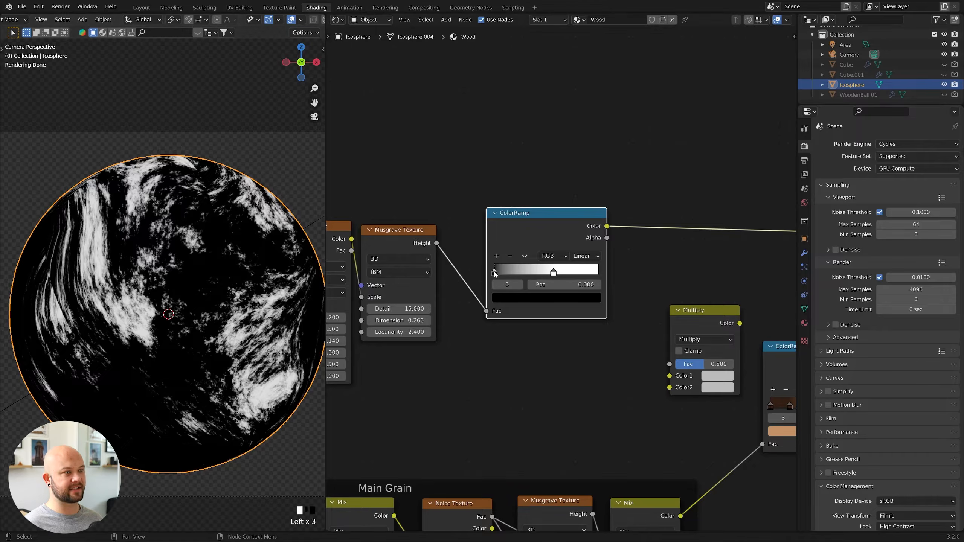
pyautogui.moveTo(494, 273); pyautogui.dragTo(454, 274)
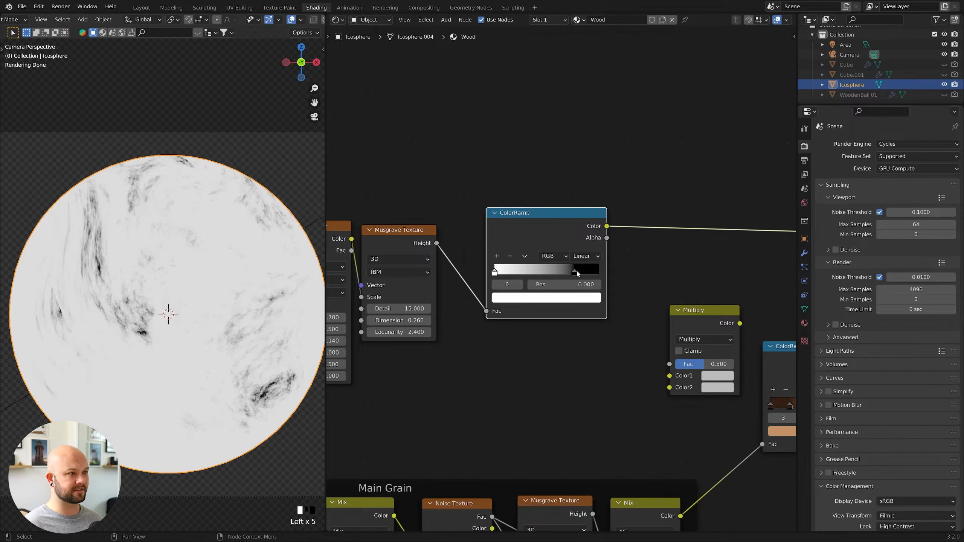
pyautogui.moveTo(576, 273); pyautogui.dragTo(598, 272)
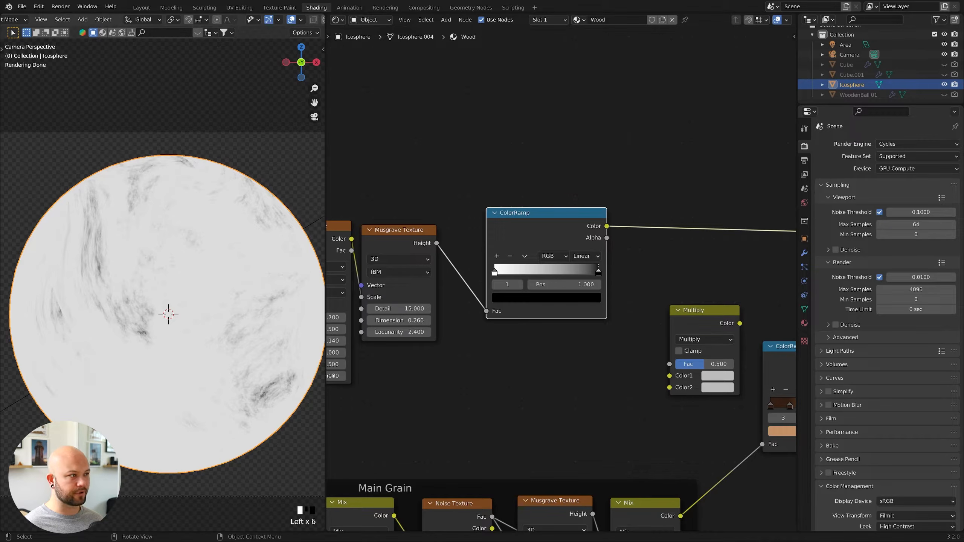
# - Set the ramp's black stop color to hex A6A6A6
pyautogui.scroll(2, 598, 242)
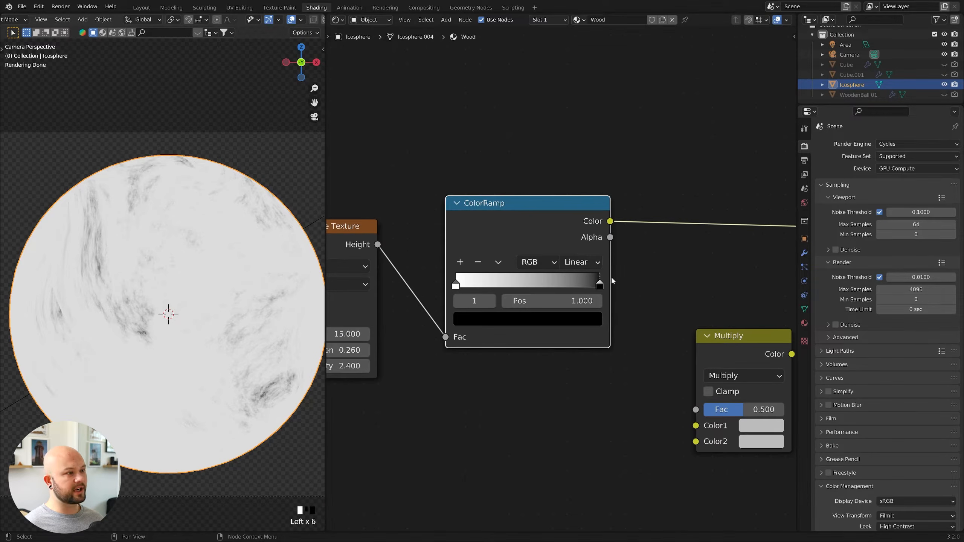
pyautogui.click(578, 320)
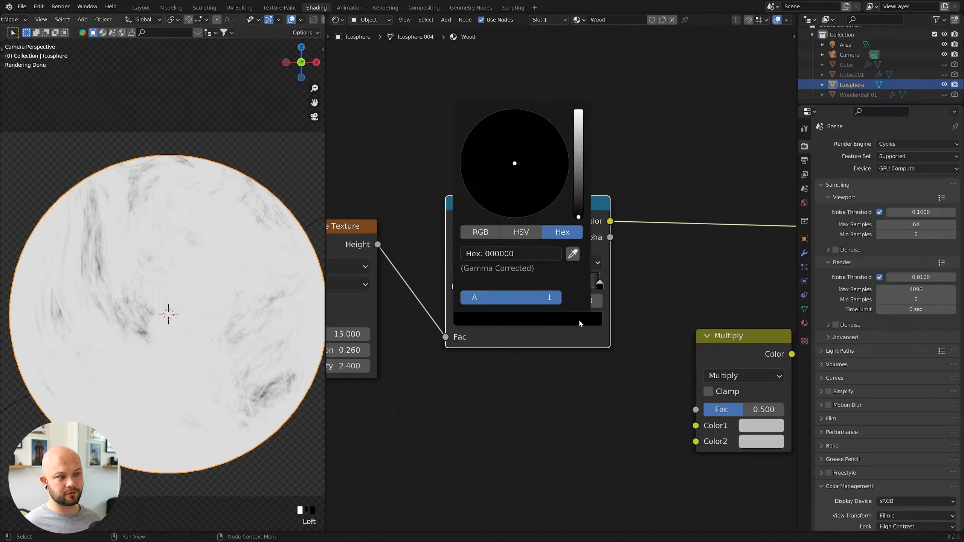
pyautogui.click(532, 252)
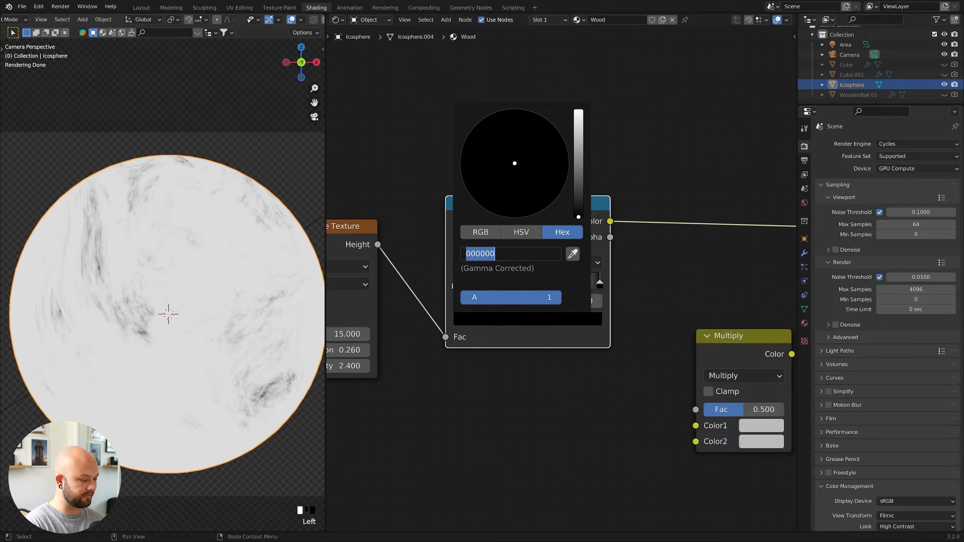
pyautogui.write('a6a')
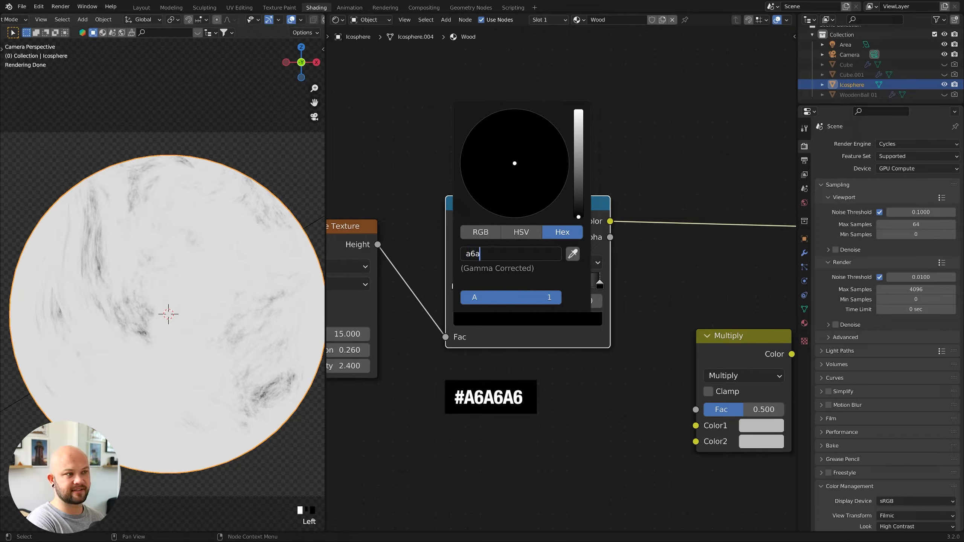
pyautogui.write('6a6')
pyautogui.press('Return')
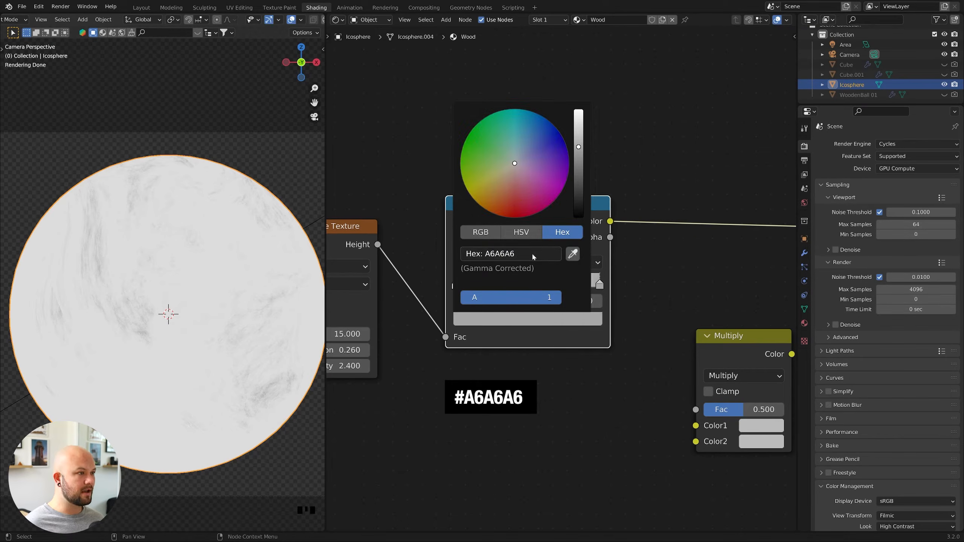
# - Move the gray ColorRamp close beside the upper Musgrave Texture
pyautogui.scroll(-5, 580, 313)
pyautogui.moveTo(481, 422); pyautogui.dragTo(530, 373, button='middle')
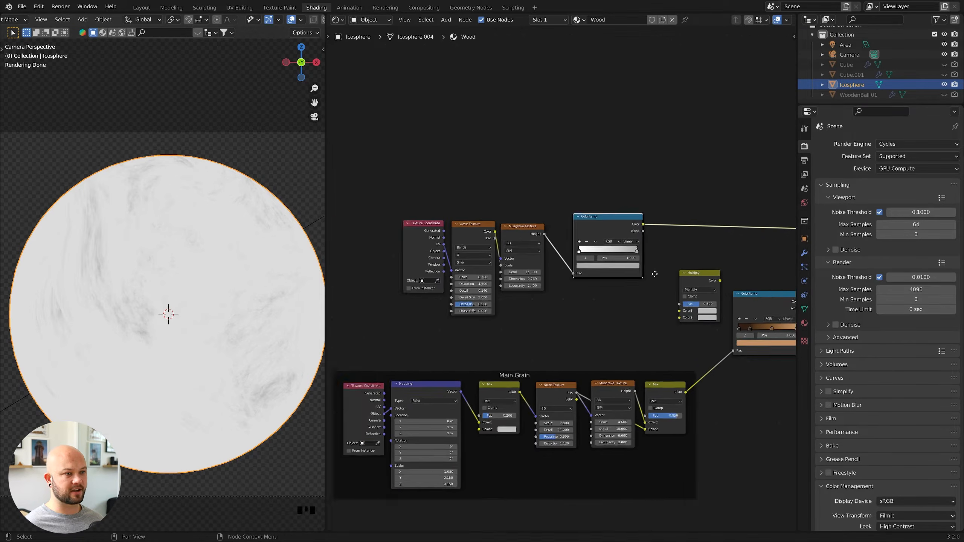
pyautogui.moveTo(529, 373); pyautogui.dragTo(492, 373)
pyautogui.moveTo(585, 215); pyautogui.dragTo(530, 222)
pyautogui.moveTo(573, 225); pyautogui.dragTo(572, 222)
# - Add a Frame node above the upper node chain and put the Texture Coordinate, Wave, Musgrave and ColorRamp nodes inside it
pyautogui.click(555, 170)
pyautogui.hotkey('shift', 'a')
pyautogui.click(557, 172)
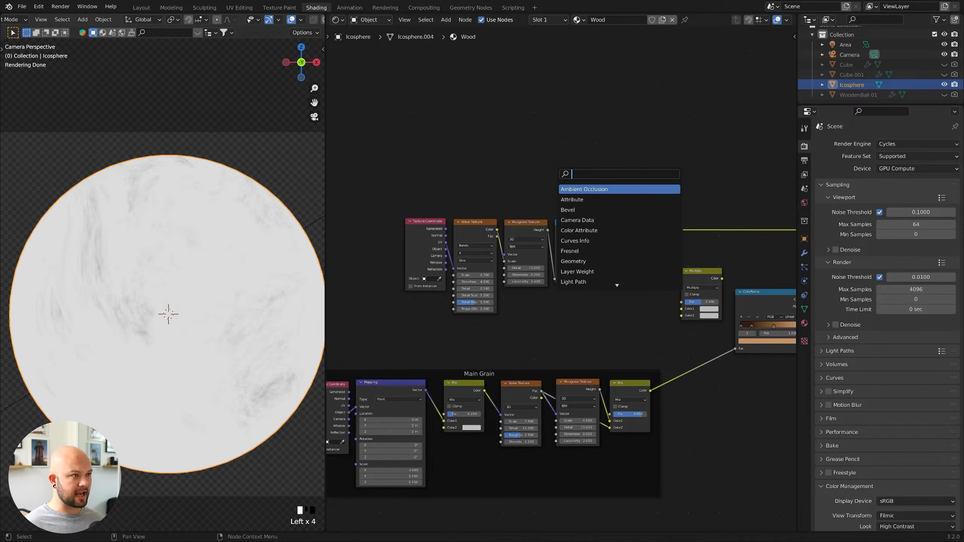
pyautogui.write('fr')
pyautogui.press('Return')
pyautogui.click(499, 150)
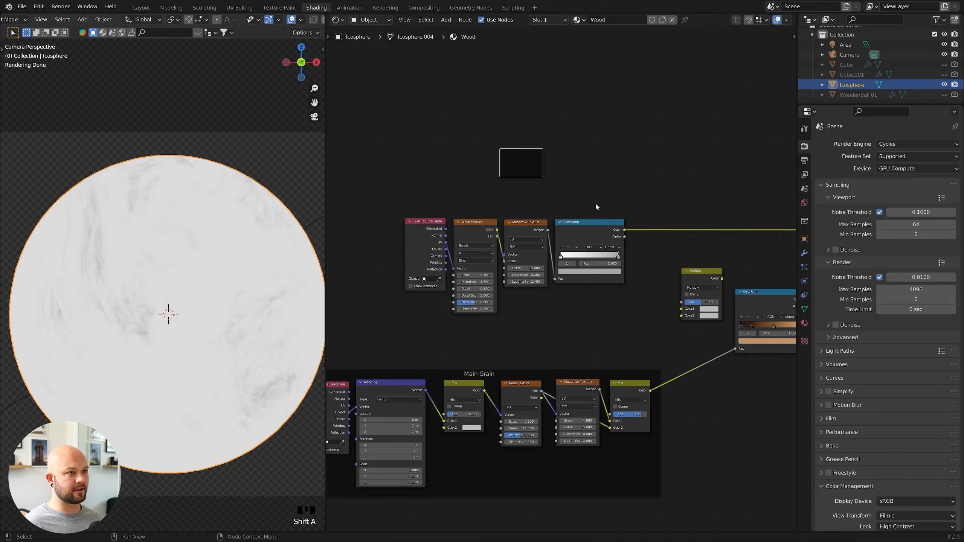
pyautogui.moveTo(626, 206); pyautogui.dragTo(425, 273)
pyautogui.moveTo(530, 221); pyautogui.dragTo(527, 170)
pyautogui.click(543, 162)
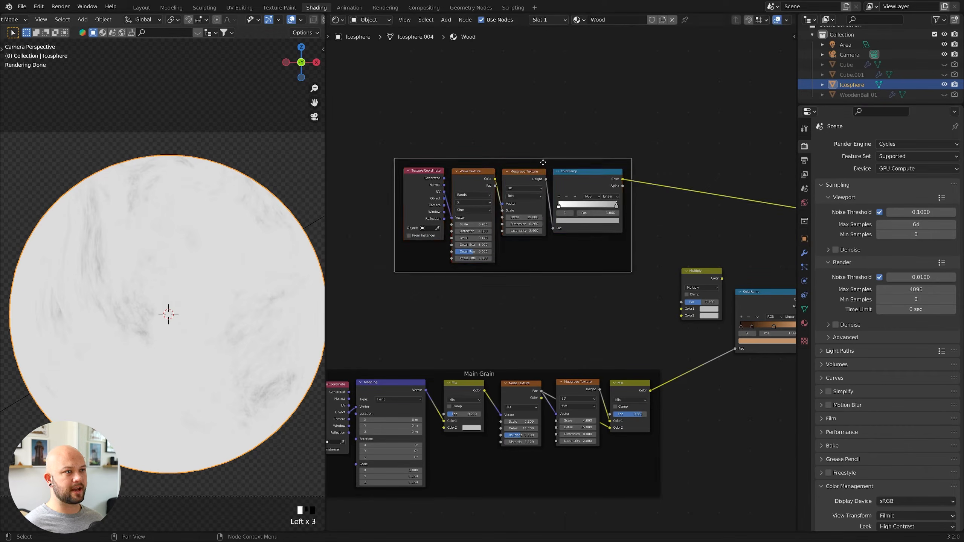
# - Label the new frame "Knots/imperfections"
pyautogui.click(794, 36)
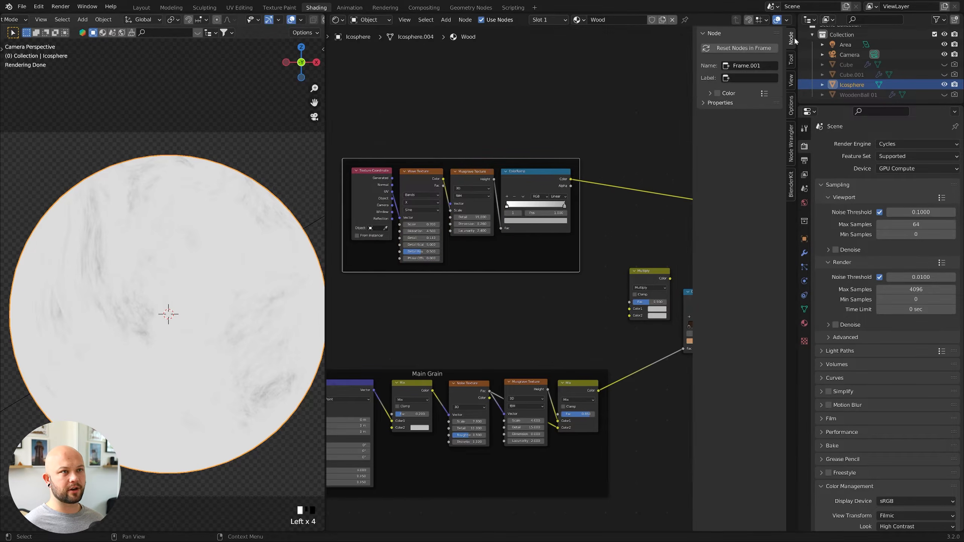
pyautogui.click(750, 78)
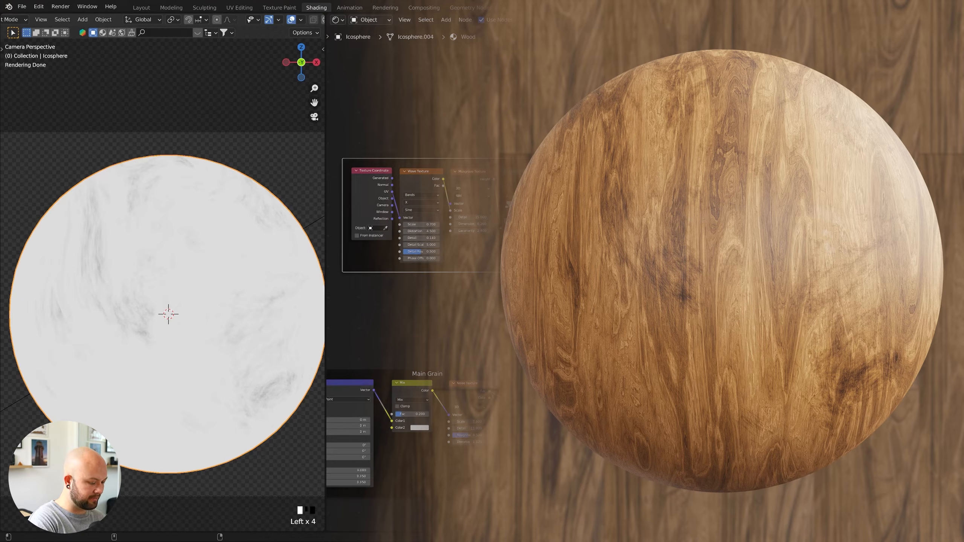
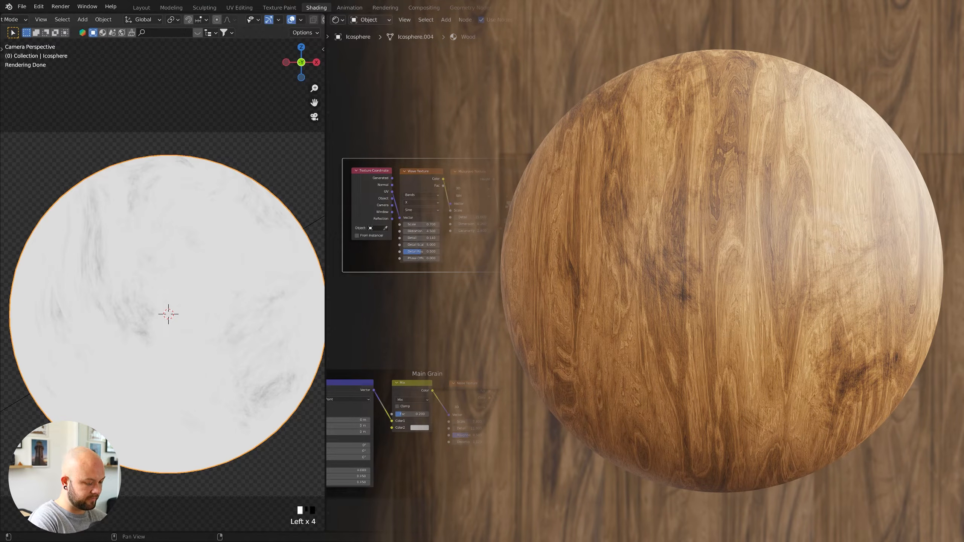
pyautogui.press('Return')
pyautogui.click(451, 292)
# - Arrange the Main Grain and Knots/imperfections frames close together, one directly above the other
pyautogui.scroll(-2, 450, 292)
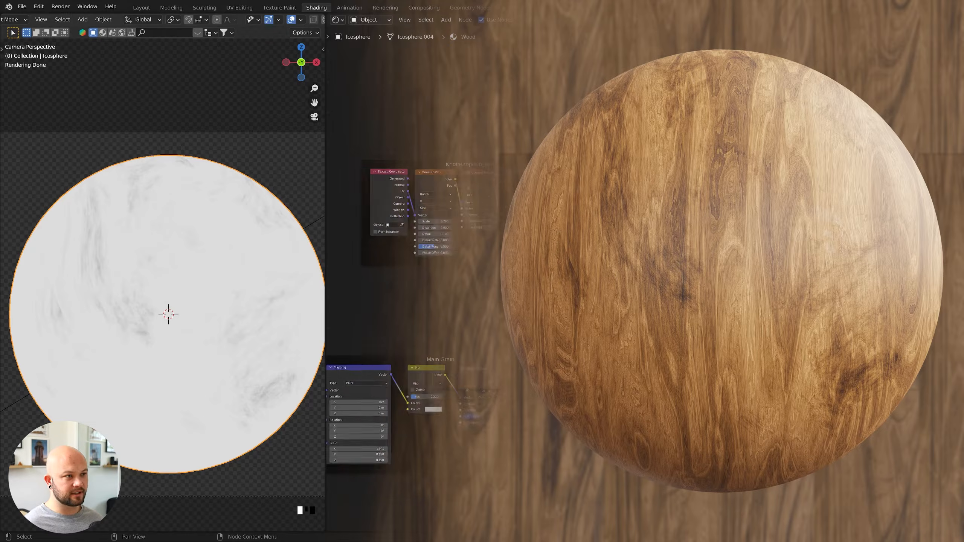
pyautogui.moveTo(451, 291); pyautogui.dragTo(357, 284, button='middle')
pyautogui.moveTo(435, 349); pyautogui.dragTo(407, 340)
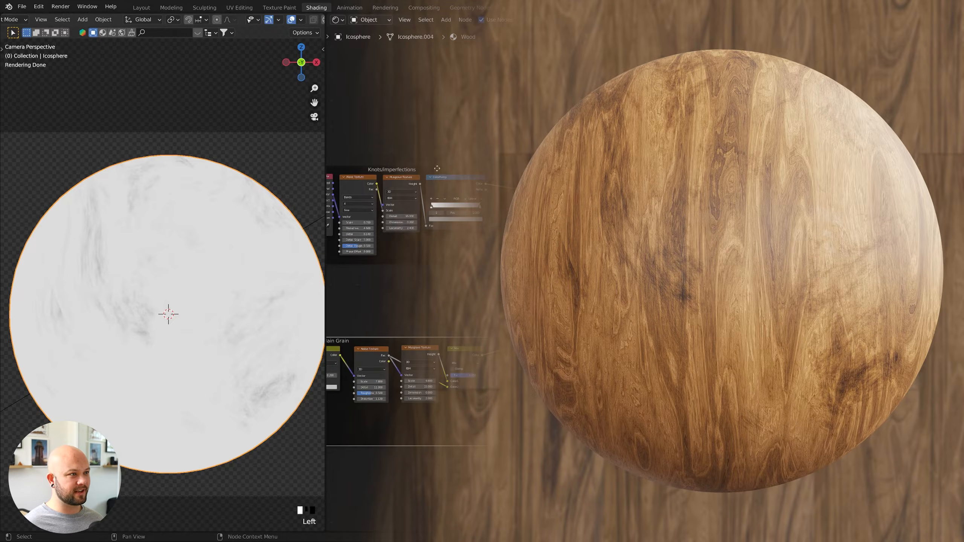
pyautogui.moveTo(429, 176); pyautogui.dragTo(424, 229)
pyautogui.moveTo(424, 229); pyautogui.dragTo(497, 199, button='middle')
pyautogui.scroll(-1, 497, 199)
pyautogui.keyDown('shift'); pyautogui.moveTo(156, 304); pyautogui.dragTo(145, 303, button='middle'); pyautogui.keyUp('shift')
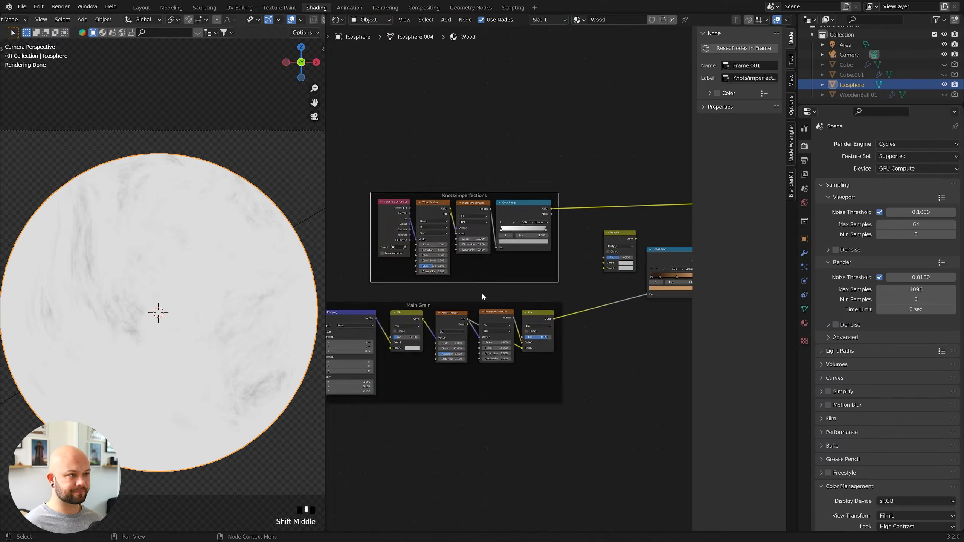
# - Connect the knots ColorRamp's Color to Multiply's Color1 and the Main Grain Mix output to Color2, and nudge the wood ColorRamp aside
pyautogui.scroll(-1, 483, 297)
pyautogui.scroll(3, 631, 245)
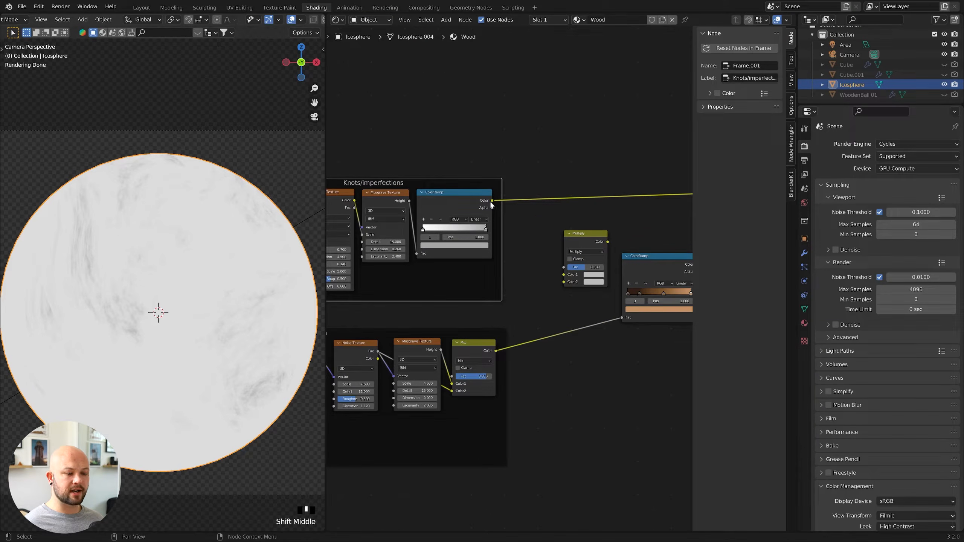
pyautogui.moveTo(492, 201); pyautogui.dragTo(564, 275)
pyautogui.scroll(-2, 545, 268)
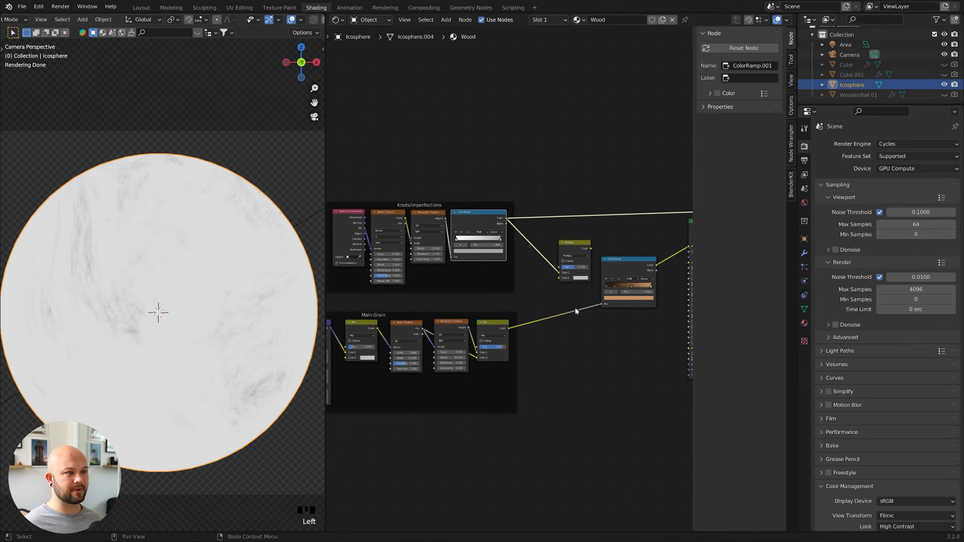
pyautogui.moveTo(507, 325); pyautogui.dragTo(558, 276)
pyautogui.moveTo(620, 258); pyautogui.dragTo(629, 249)
# - Preview the Principled BSDF and connect the Multiply node's Color output to the wood ColorRamp's Fac input
pyautogui.moveTo(604, 237); pyautogui.dragTo(504, 232, button='middle')
pyautogui.keyDown('ctrl'); pyautogui.keyDown('shift'); pyautogui.click(622, 215); pyautogui.keyUp('shift'); pyautogui.keyUp('ctrl')
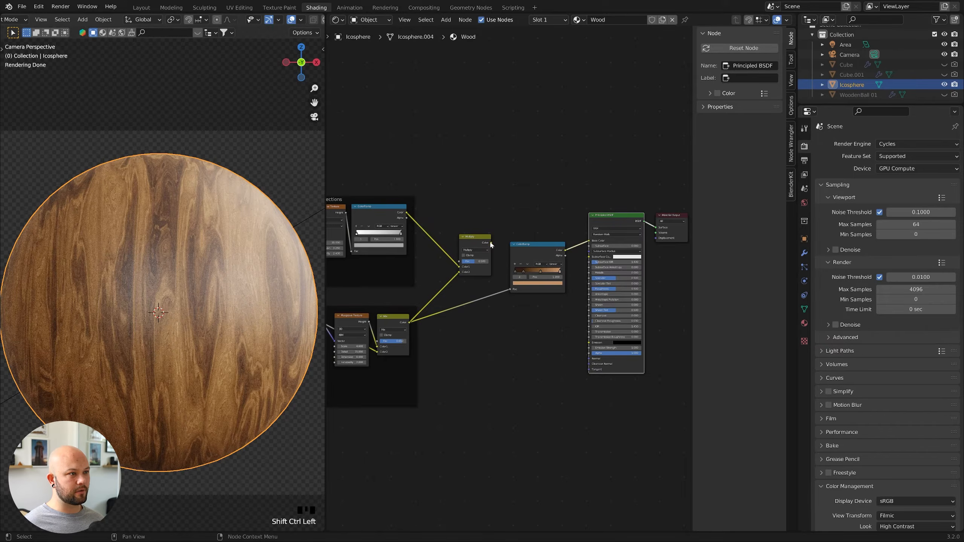
pyautogui.moveTo(491, 242); pyautogui.dragTo(510, 289)
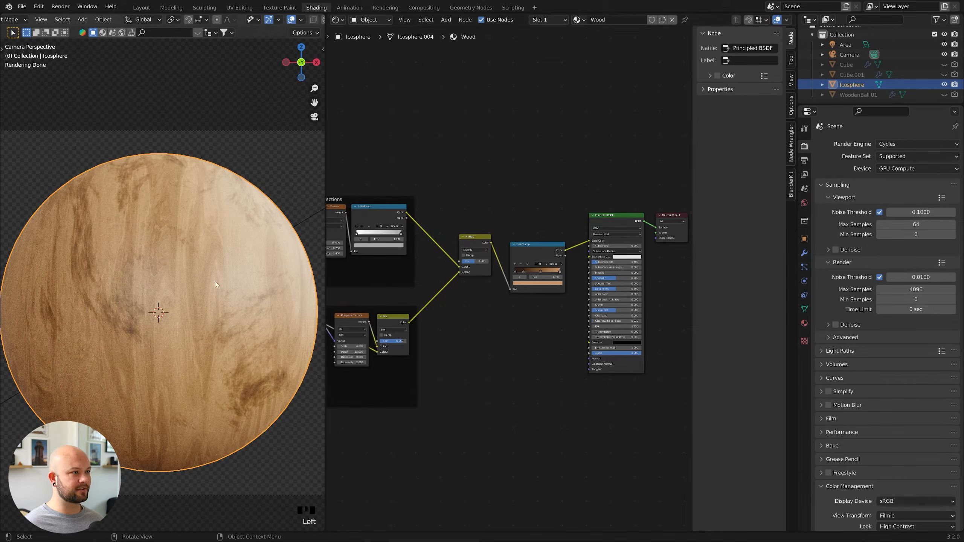
# - Set the Multiply node's Fac to 0.800, and lower it to 0.000 to check the knots layer by itself
pyautogui.scroll(3, 395, 280)
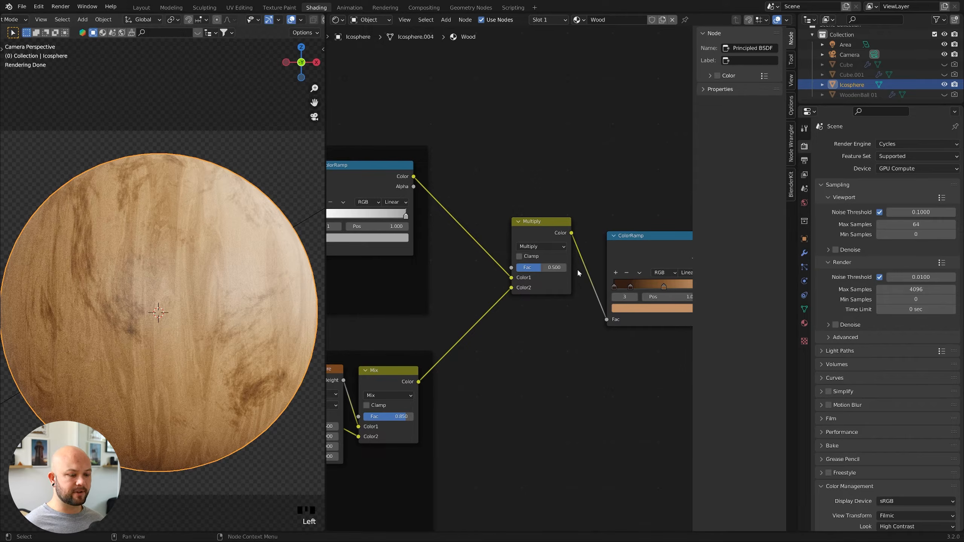
pyautogui.click(543, 267)
pyautogui.write('.8')
pyautogui.press('Return')
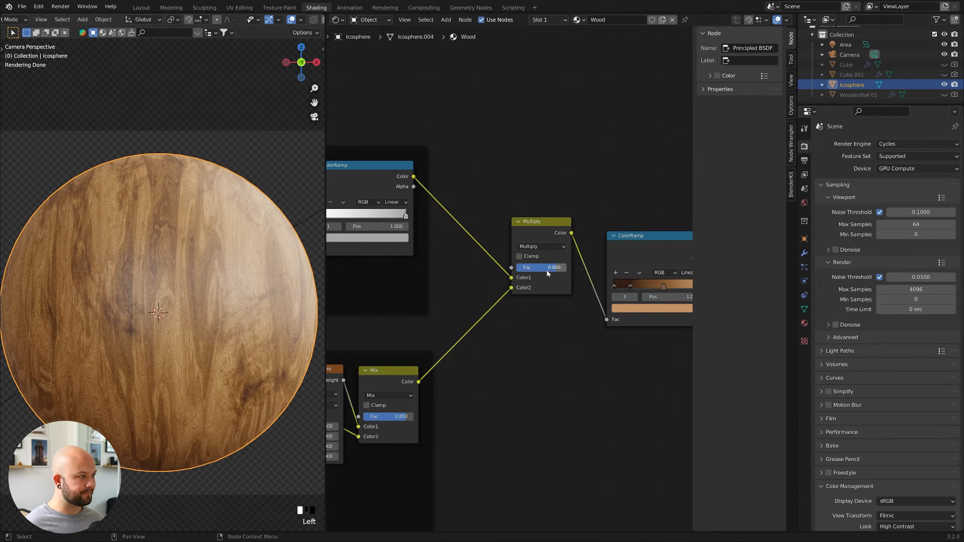
pyautogui.moveTo(555, 266); pyautogui.dragTo(524, 265)
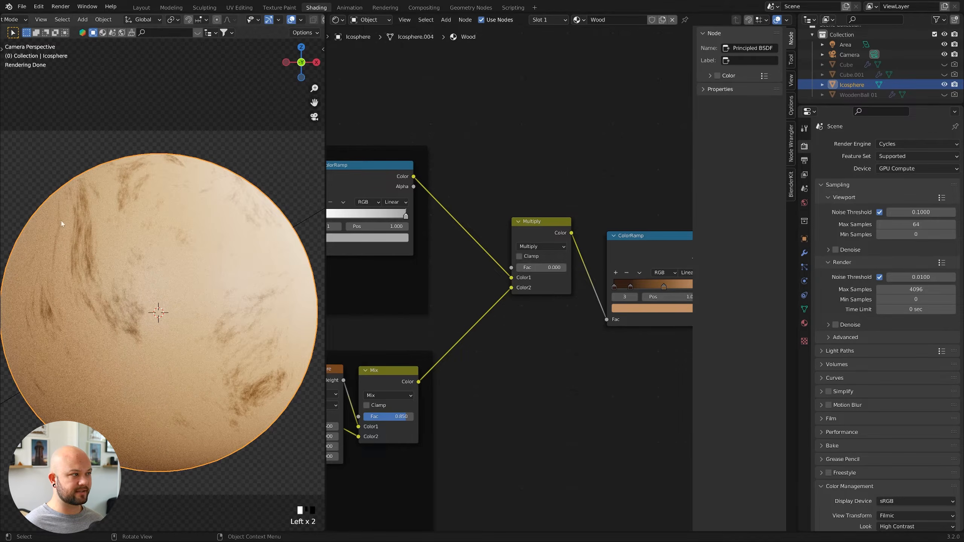
# - Compare the Multiply node's Fac at 1.000 and at 0.500 on the sphere
pyautogui.moveTo(539, 267); pyautogui.dragTo(568, 267)
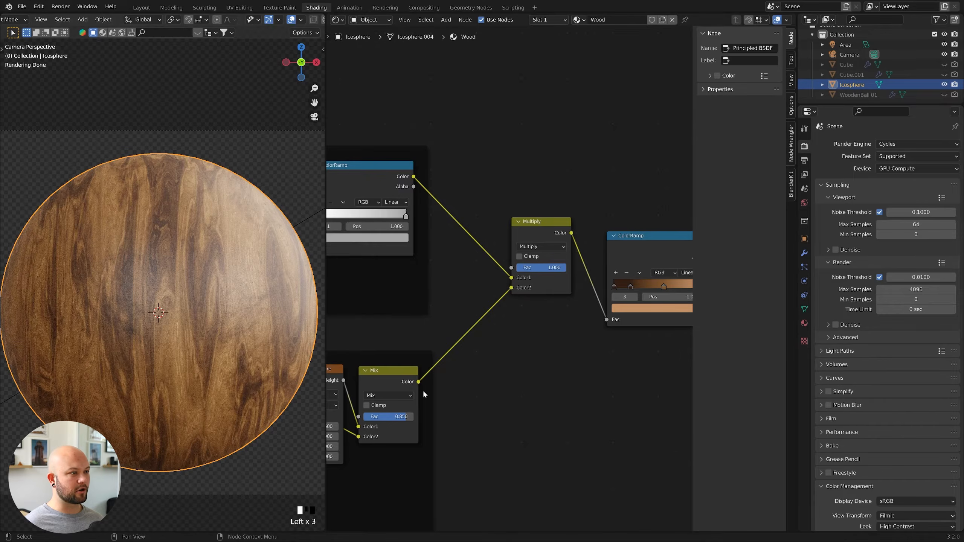
pyautogui.moveTo(496, 335); pyautogui.dragTo(573, 327, button='middle')
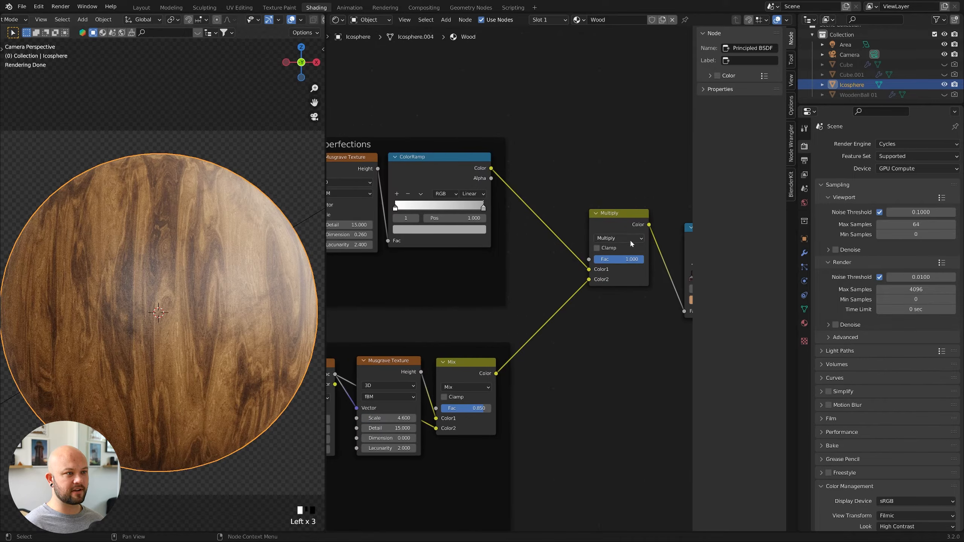
pyautogui.moveTo(625, 260)
pyautogui.mouseDown()
pyautogui.moveTo(593, 259)
pyautogui.moveTo(645, 259)
pyautogui.moveTo(593, 259)
pyautogui.moveTo(644, 259)
pyautogui.moveTo(601, 259)
pyautogui.moveTo(628, 259)
pyautogui.moveTo(619, 260)
pyautogui.mouseUp()
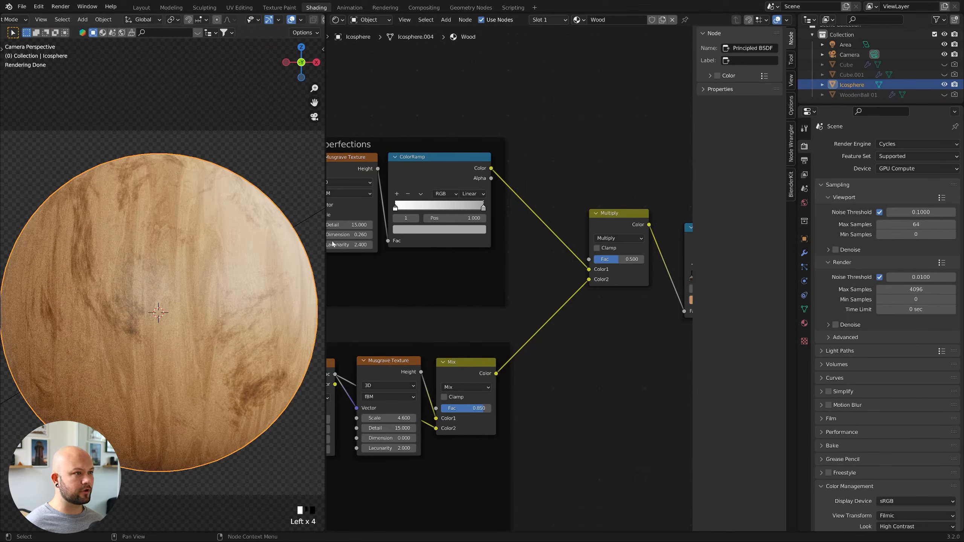
# - Try darker and lighter greys, from 000000 up to F2F2F2, on the end stop of the knots ColorRamp
pyautogui.click(483, 208)
pyautogui.click(451, 174)
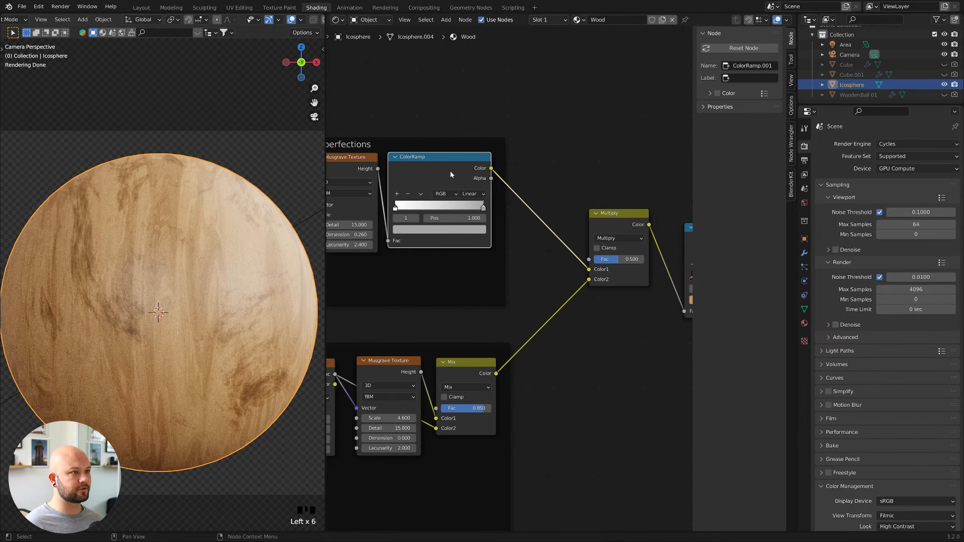
pyautogui.click(460, 230)
pyautogui.scroll(-13, 434, 146)
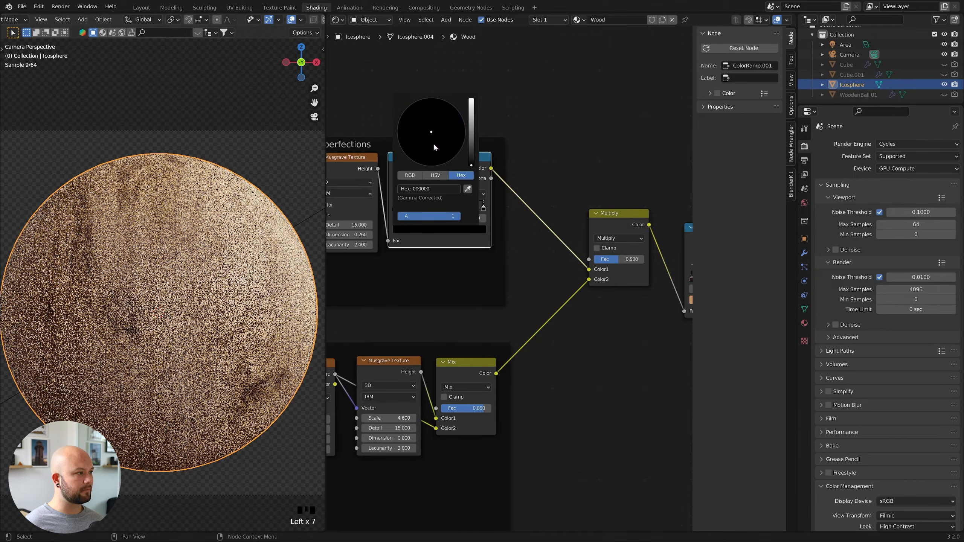
pyautogui.click(460, 230)
pyautogui.scroll(15, 458, 134)
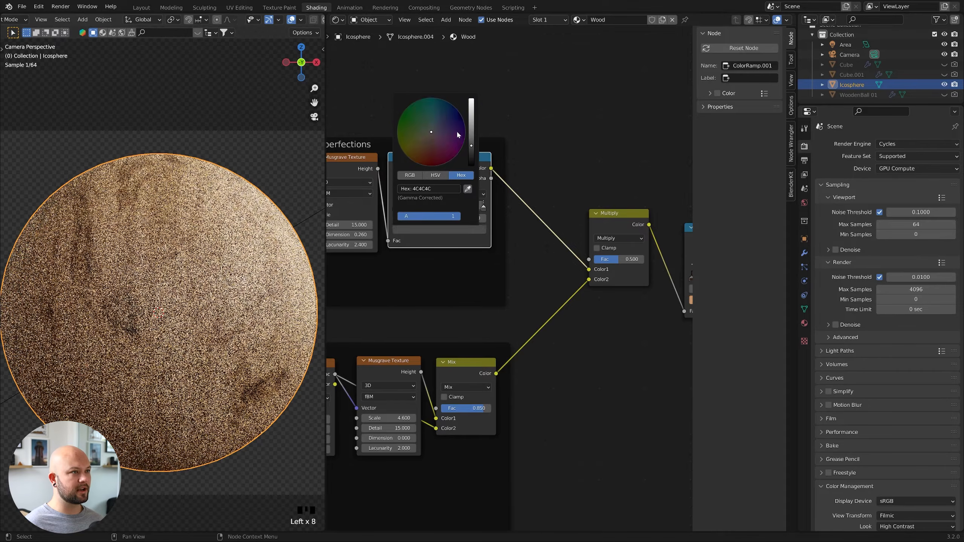
pyautogui.click(459, 230)
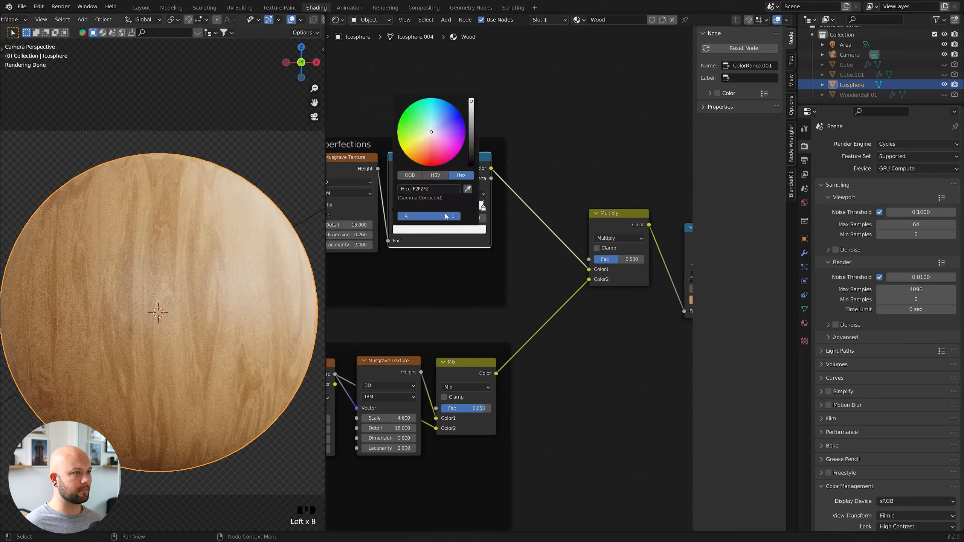
pyautogui.scroll(-4, 444, 140)
# - Set the end stop of the knots ColorRamp to hex A6A6A6
pyautogui.click(459, 229)
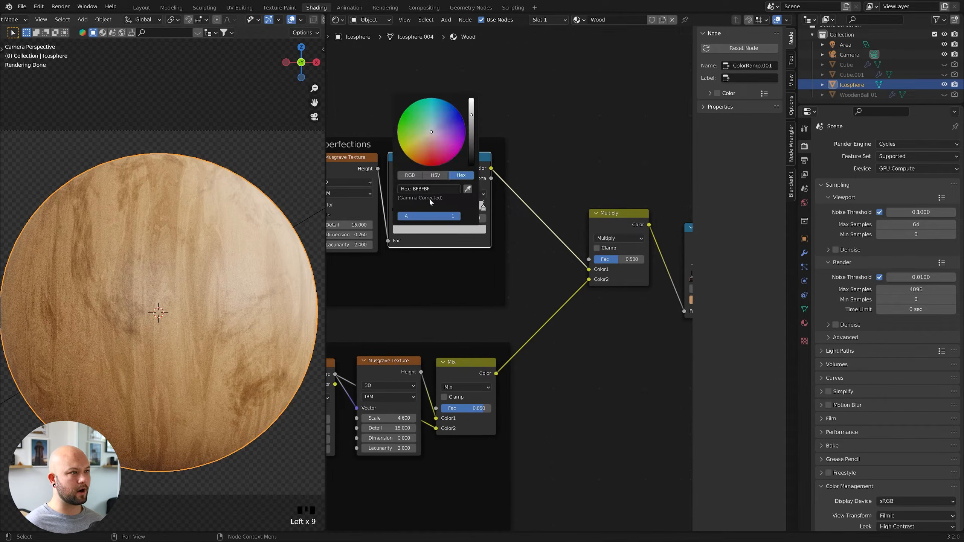
pyautogui.click(429, 189)
pyautogui.write('a6a6a')
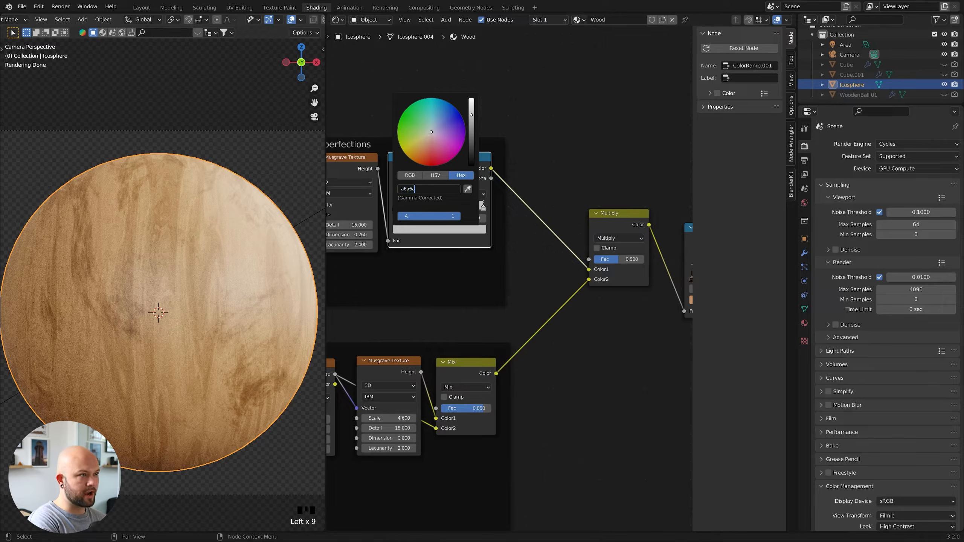
pyautogui.write('6')
pyautogui.press('Return')
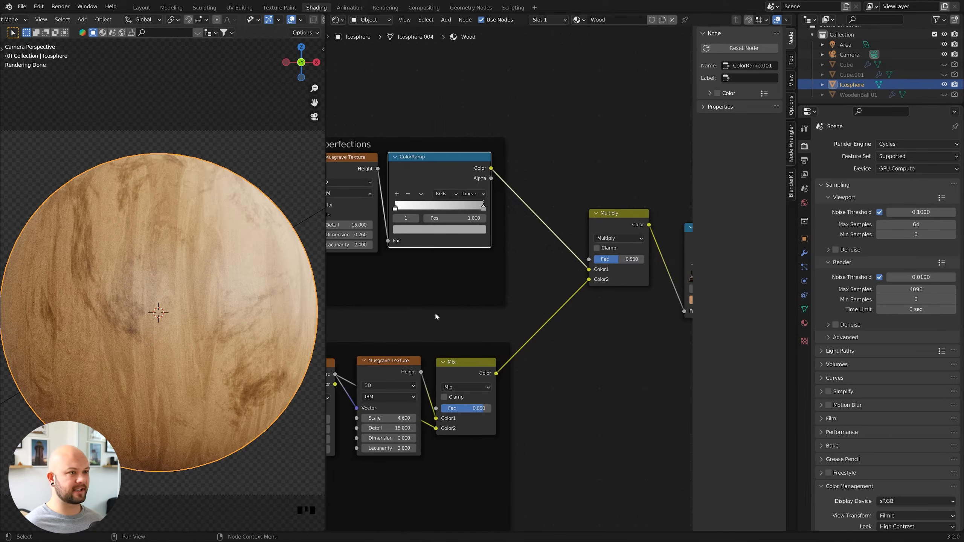
# - Set the Multiply node's Fac to 0.800
pyautogui.click(611, 259)
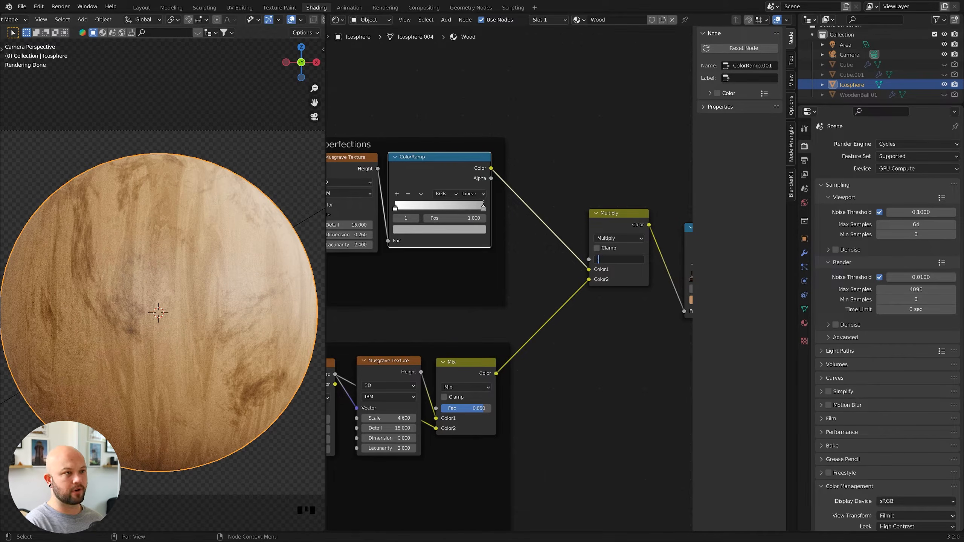
pyautogui.write('.8')
pyautogui.press('Return')
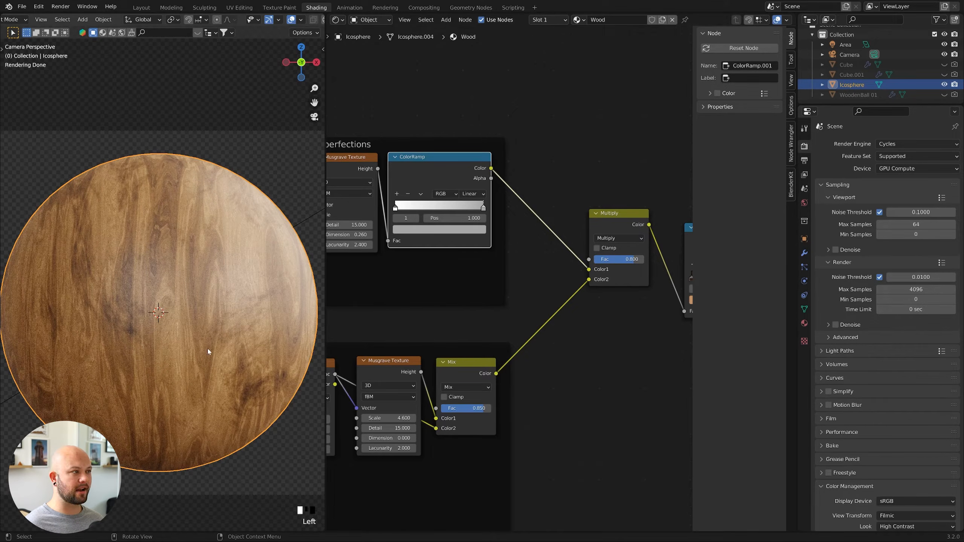
# - Examine the combined grain and knots on the sphere, both close up and as a whole, along with the node layout
pyautogui.scroll(-2, 420, 331)
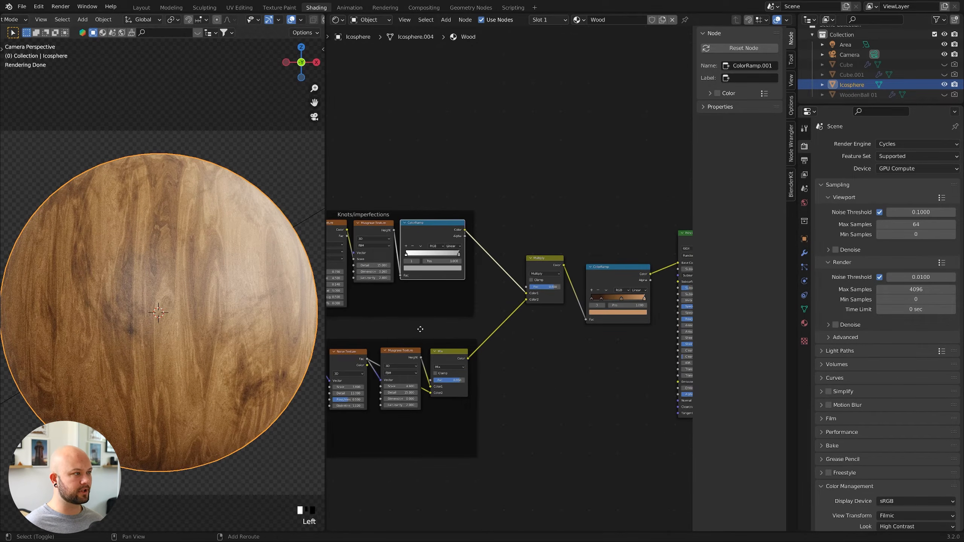
pyautogui.scroll(4, 184, 243)
pyautogui.scroll(3, 184, 244)
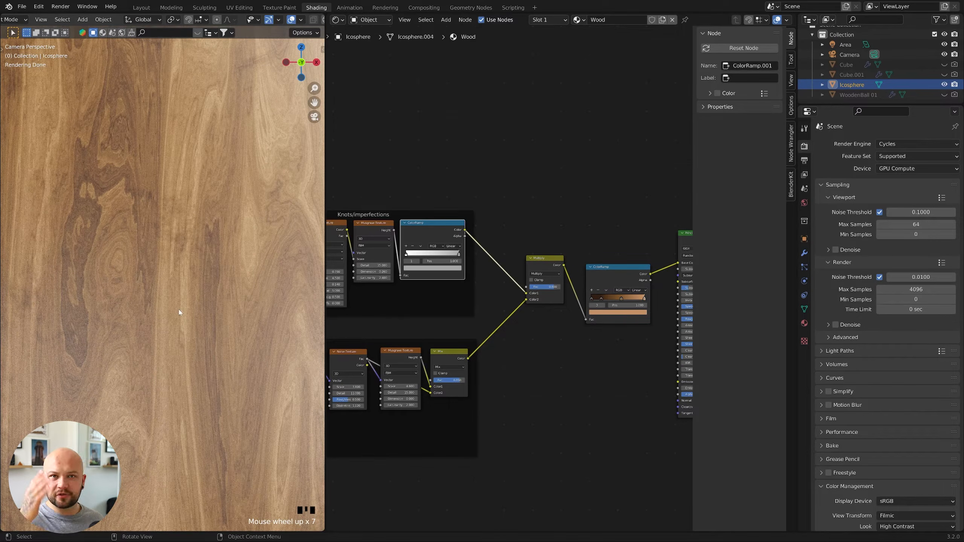
pyautogui.scroll(-8, 479, 314)
pyautogui.moveTo(479, 315); pyautogui.dragTo(513, 331, button='middle')
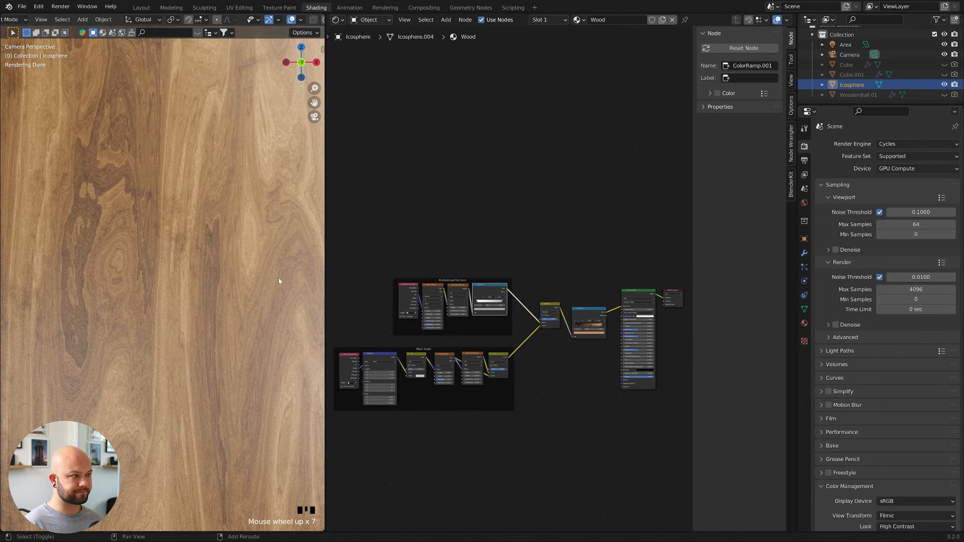
pyautogui.scroll(-7, 228, 268)
pyautogui.keyDown('shift'); pyautogui.moveTo(227, 266); pyautogui.dragTo(201, 260, button='middle'); pyautogui.keyUp('shift')
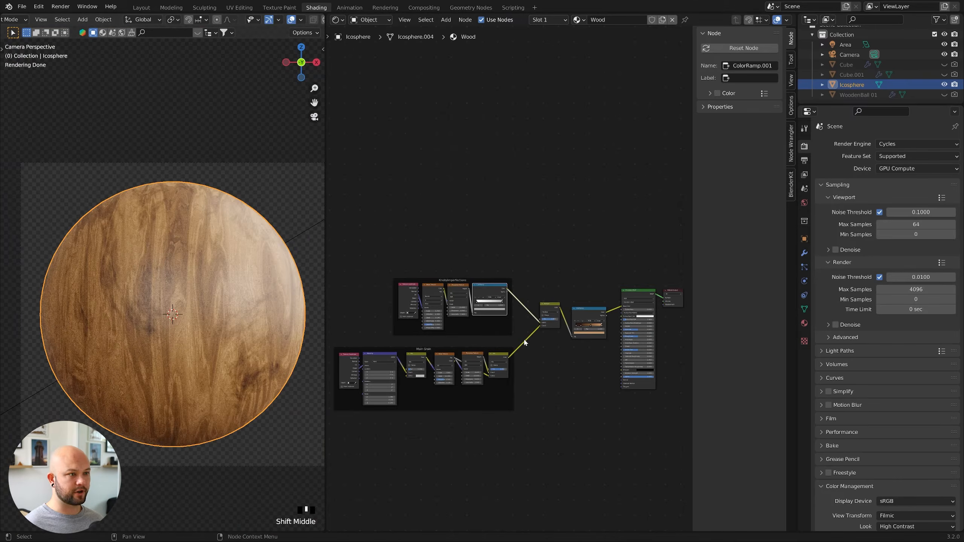
pyautogui.scroll(1, 542, 355)
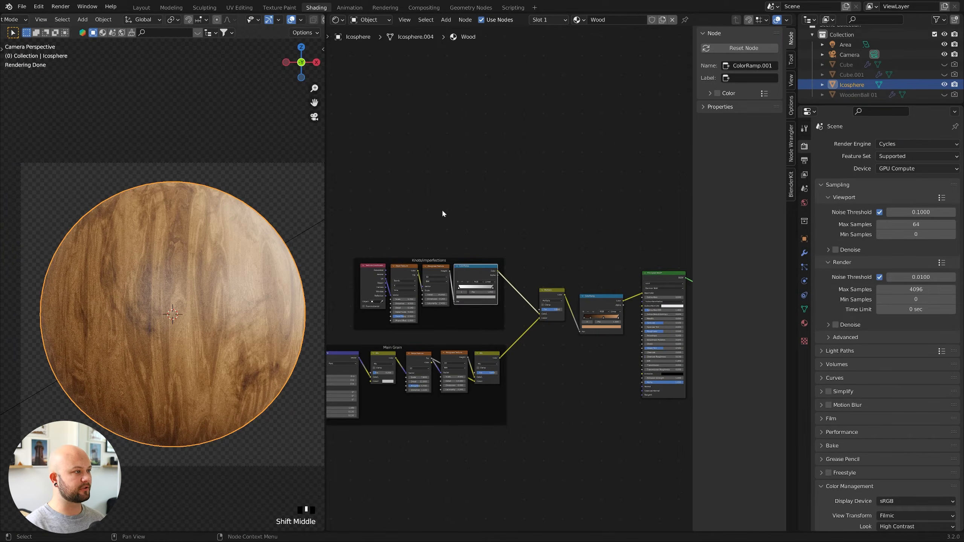
pyautogui.scroll(7, 193, 274)
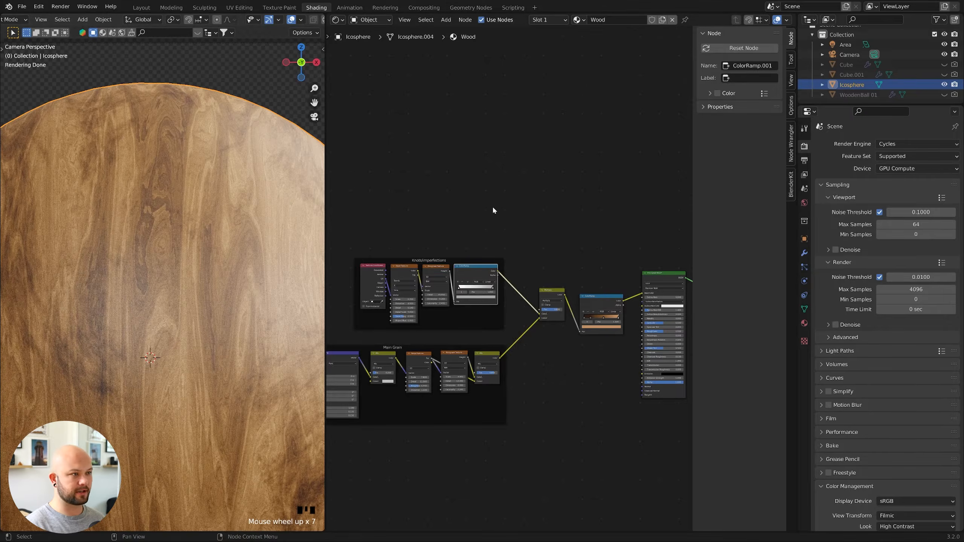
# - Add a Musgrave Texture node in the free space above the Knots/imperfections frame
pyautogui.scroll(1, 512, 237)
pyautogui.hotkey('shift', 'a')
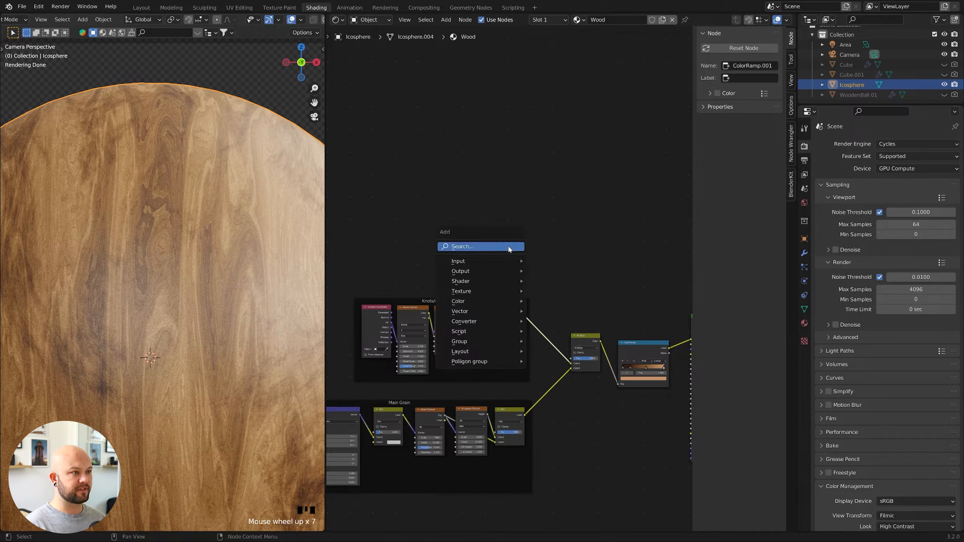
pyautogui.click(509, 246)
pyautogui.write('mus')
pyautogui.press('Return')
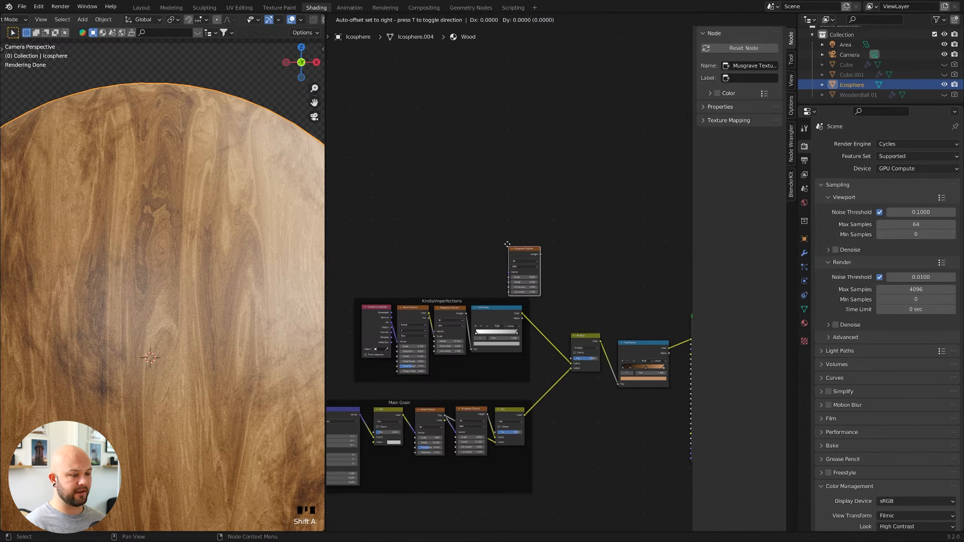
pyautogui.click(491, 220)
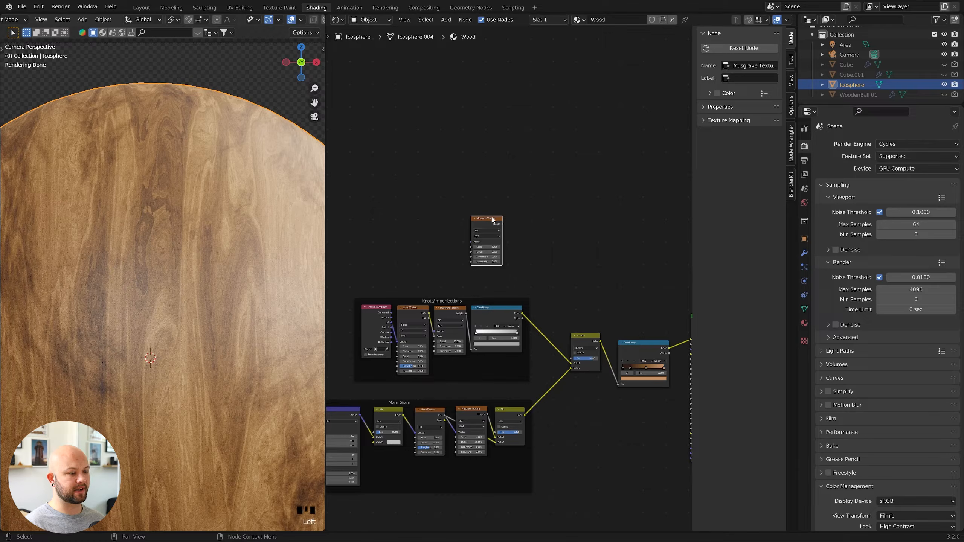
# - Attach Texture Coordinate and Mapping nodes to the new Musgrave Texture, hide the sidebar and arrange the three nodes above the Knots/imperfections frame
pyautogui.click(489, 218)
pyautogui.click(488, 221)
pyautogui.click(489, 221)
pyautogui.click(488, 220)
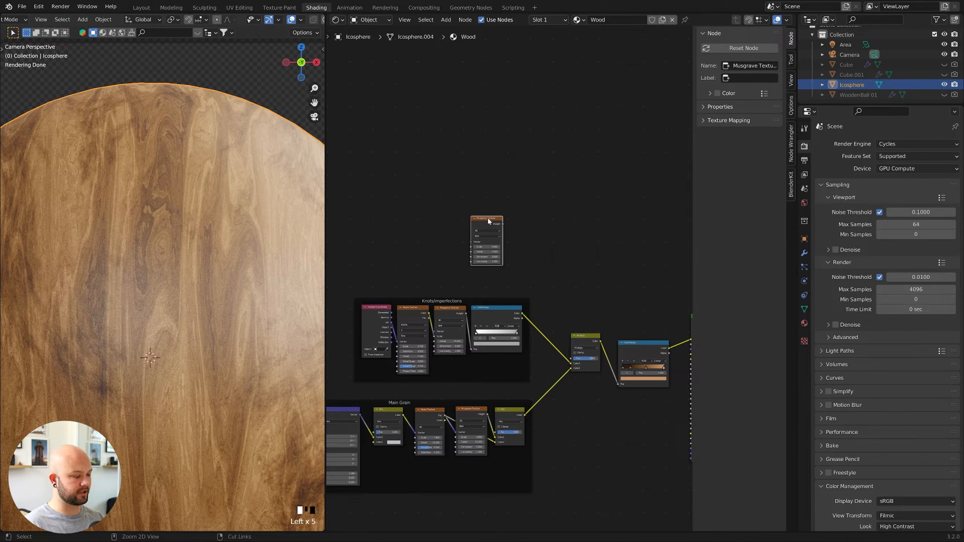
pyautogui.hotkey('ctrl', 't')
pyautogui.press('n')
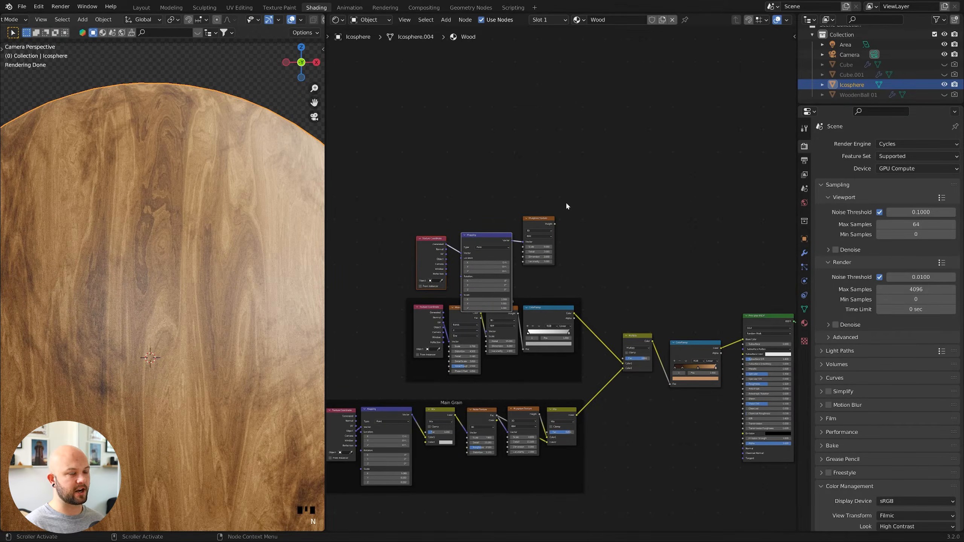
pyautogui.moveTo(471, 236); pyautogui.dragTo(474, 213)
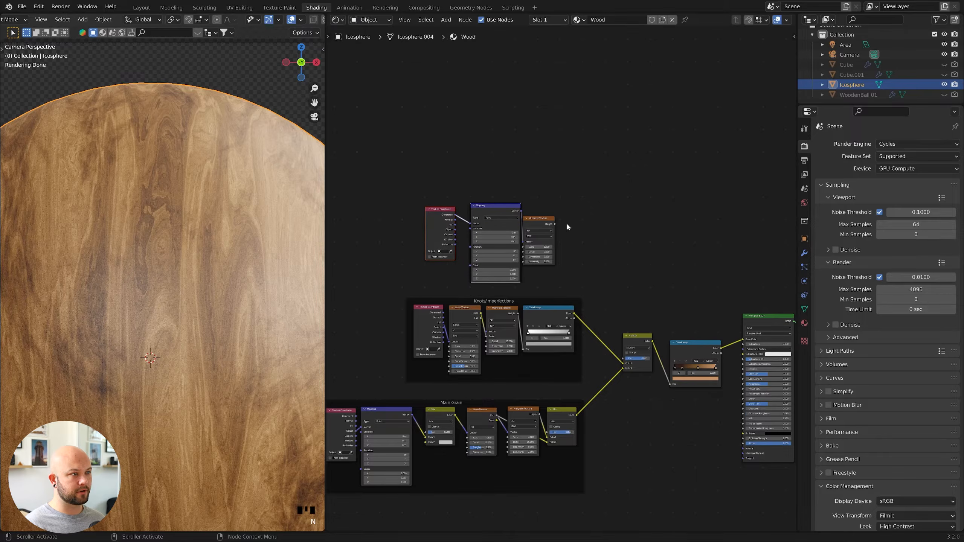
pyautogui.moveTo(539, 221); pyautogui.dragTo(544, 211)
# - Connect the new Texture Coordinate's Object output to the Mapping node's Vector input and tidy the node spacing
pyautogui.scroll(3, 527, 227)
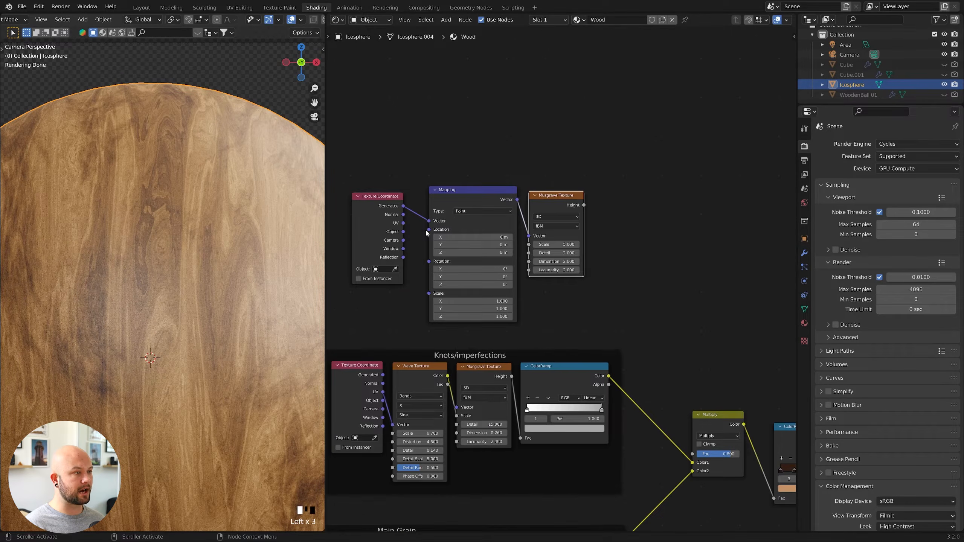
pyautogui.moveTo(402, 232); pyautogui.dragTo(430, 222)
pyautogui.moveTo(387, 200); pyautogui.dragTo(404, 197)
pyautogui.keyDown('shift'); pyautogui.moveTo(613, 217); pyautogui.dragTo(538, 216, button='middle'); pyautogui.keyUp('shift')
pyautogui.moveTo(484, 197); pyautogui.dragTo(483, 195)
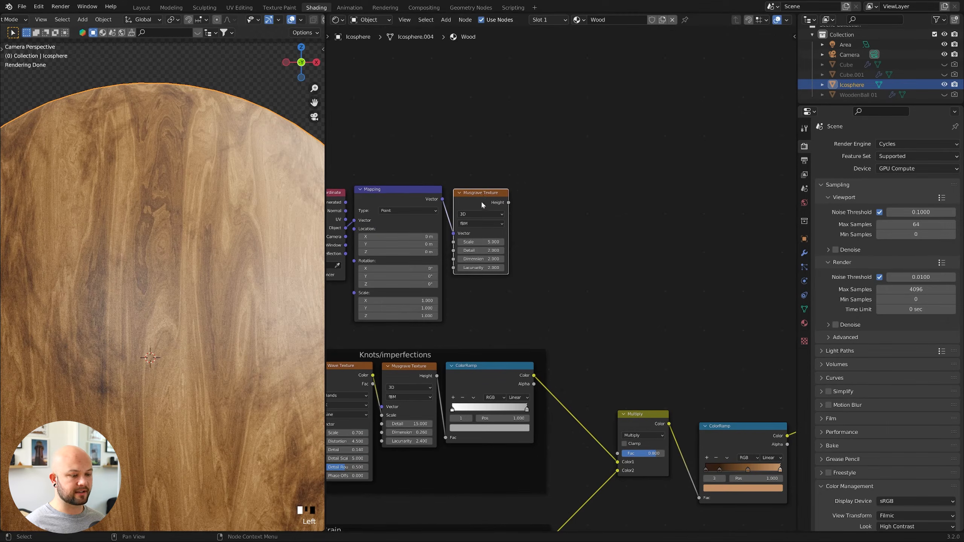
# - Preview the new Musgrave Texture and set its Scale to 15, Detail to 15 and Lacunarity to 2.5
pyautogui.keyDown('ctrl'); pyautogui.keyDown('shift'); pyautogui.click(479, 195); pyautogui.keyUp('shift'); pyautogui.keyUp('ctrl')
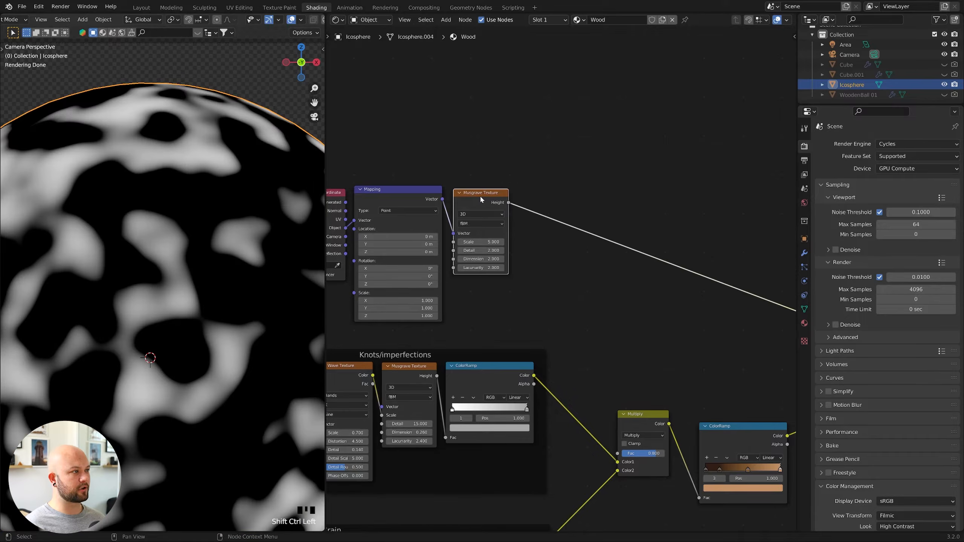
pyautogui.scroll(2, 487, 238)
pyautogui.scroll(1, 487, 238)
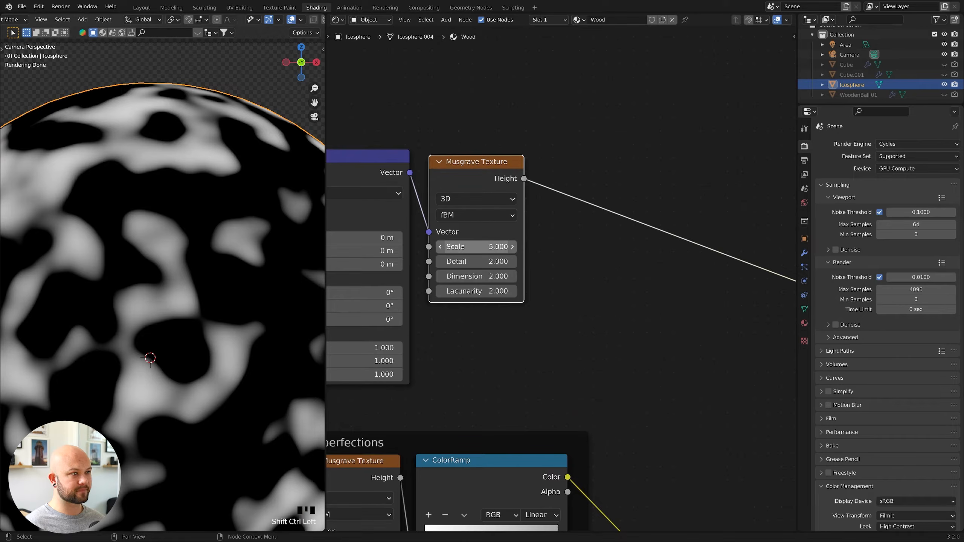
pyautogui.click(474, 246)
pyautogui.write('15')
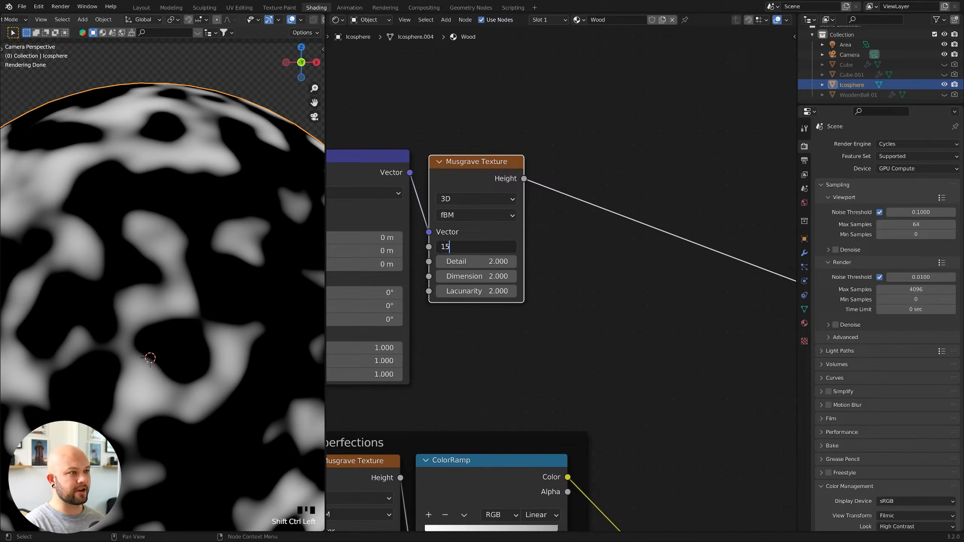
pyautogui.press('Return')
pyautogui.click(475, 262)
pyautogui.write('15')
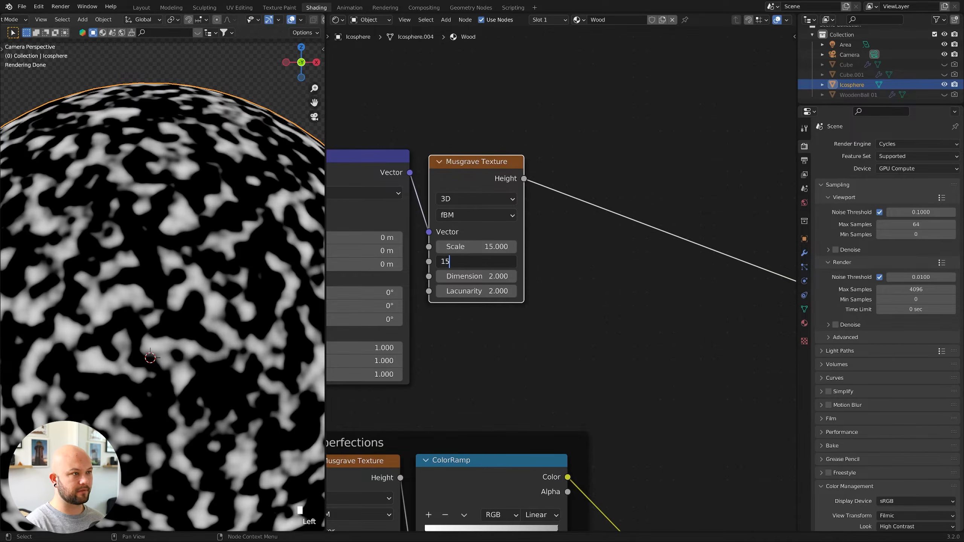
pyautogui.click(463, 279)
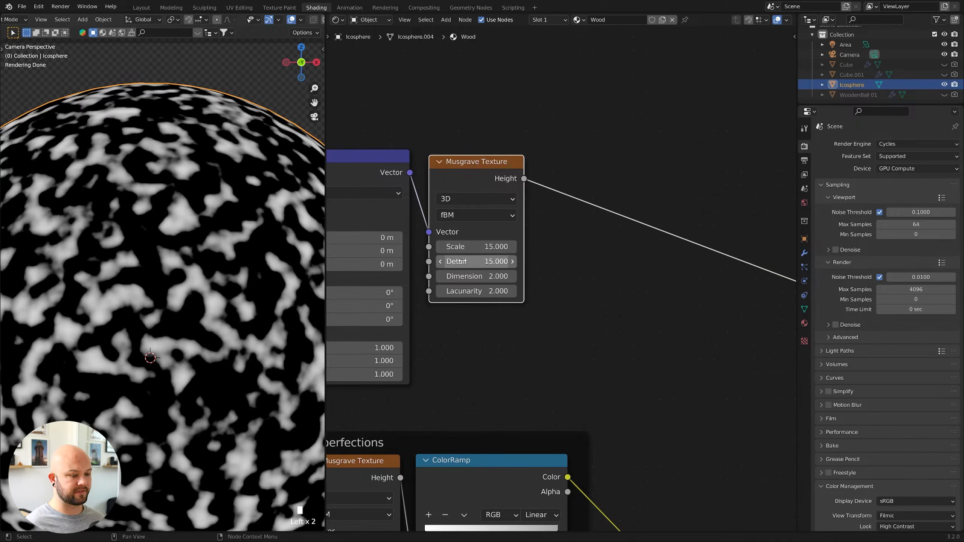
pyautogui.click(476, 291)
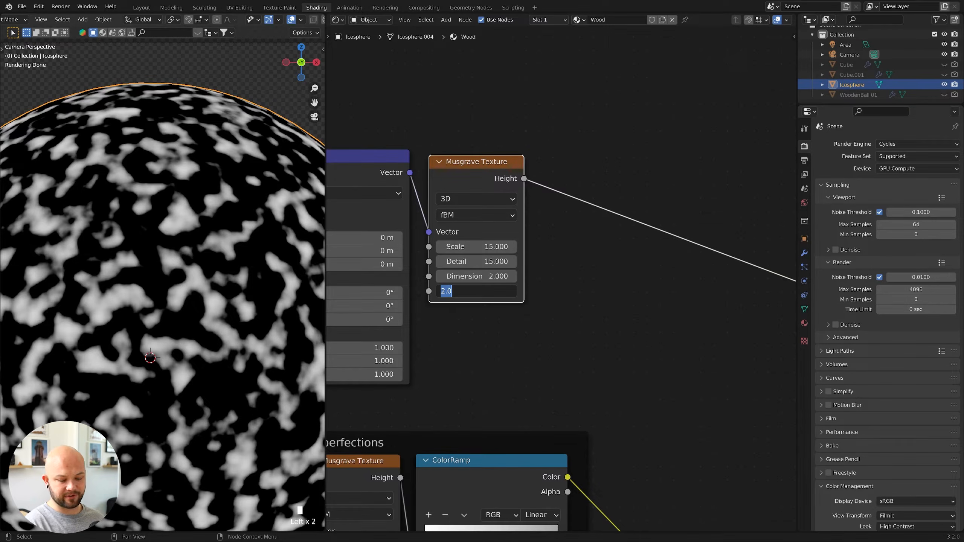
pyautogui.write('2.5')
pyautogui.press('Return')
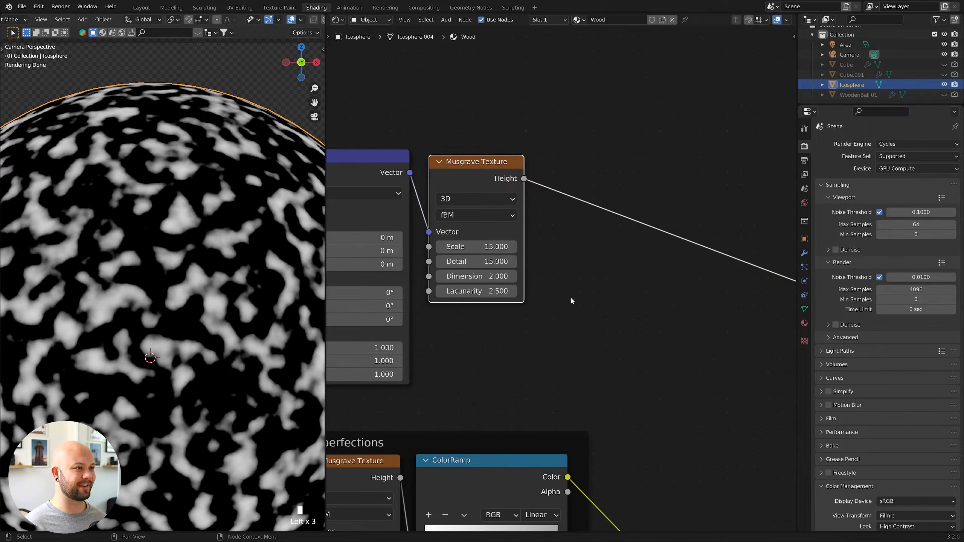
# - Add a ColorRamp after the new Musgrave Texture, feed it from the Height output and preview its Color output
pyautogui.scroll(-1, 571, 301)
pyautogui.hotkey('shift', 'a')
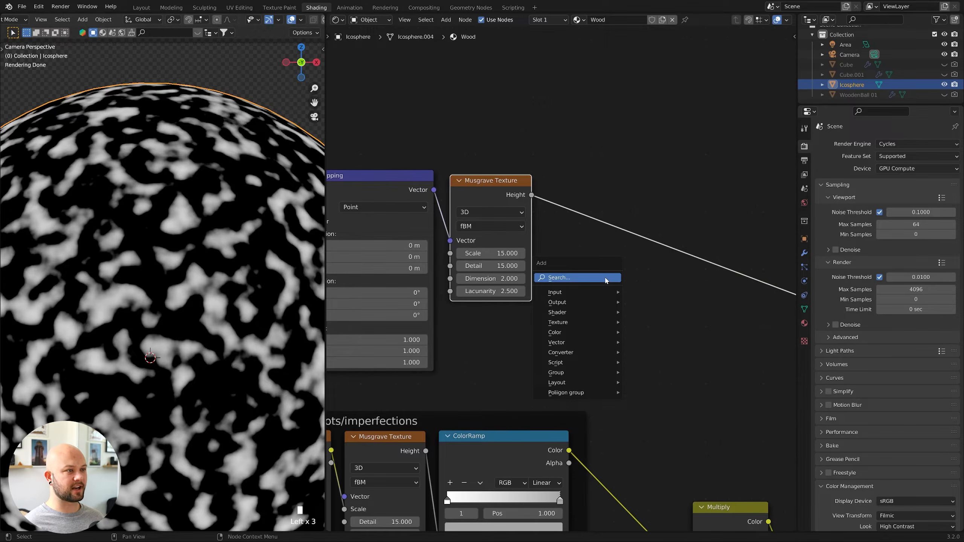
pyautogui.click(605, 277)
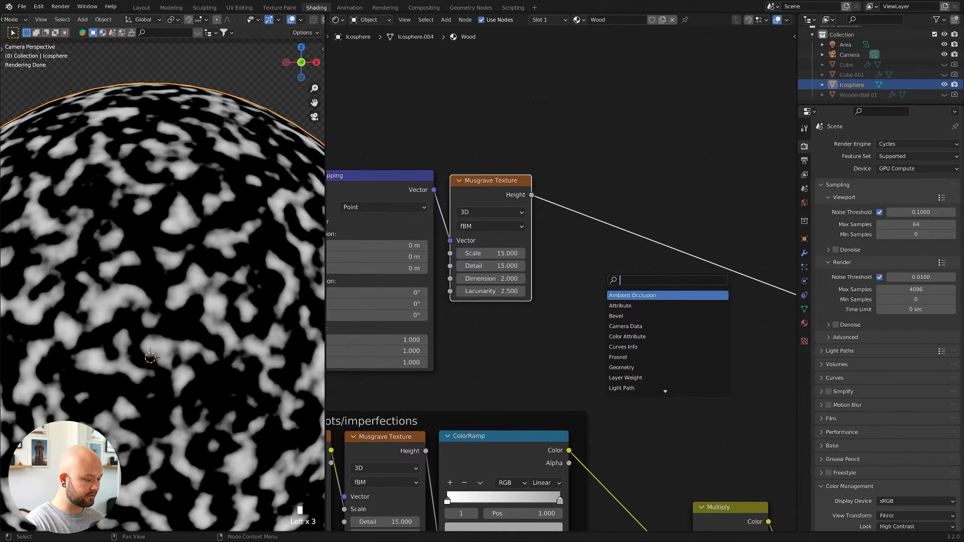
pyautogui.write('col')
pyautogui.press('Return')
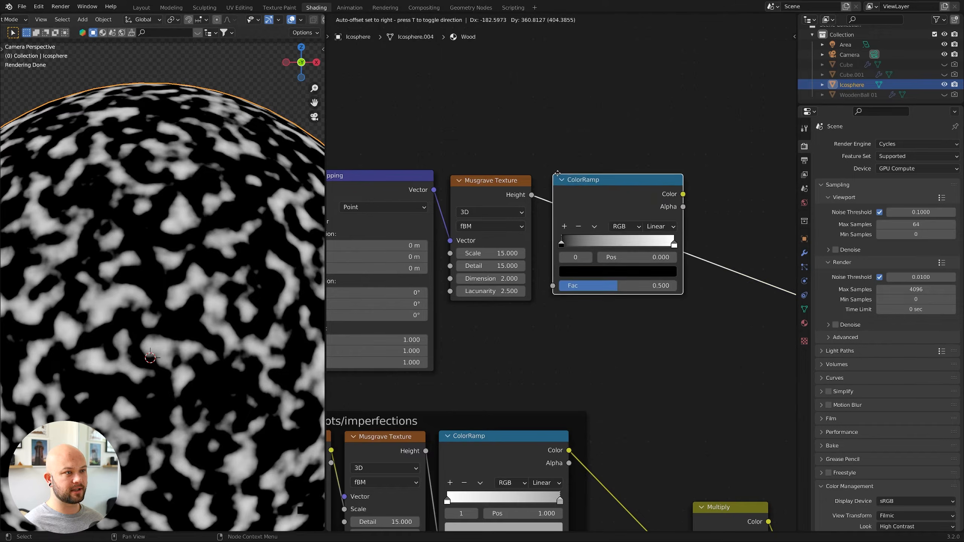
pyautogui.click(557, 171)
pyautogui.keyDown('ctrl'); pyautogui.keyDown('shift'); pyautogui.click(614, 193); pyautogui.keyUp('shift'); pyautogui.keyUp('ctrl')
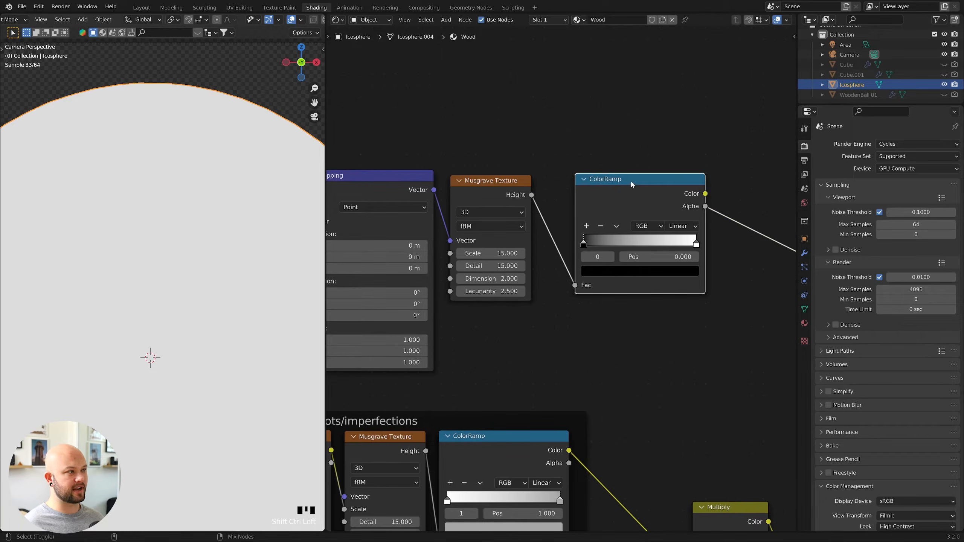
pyautogui.keyDown('ctrl'); pyautogui.keyDown('shift'); pyautogui.click(630, 192); pyautogui.keyUp('shift'); pyautogui.keyUp('ctrl')
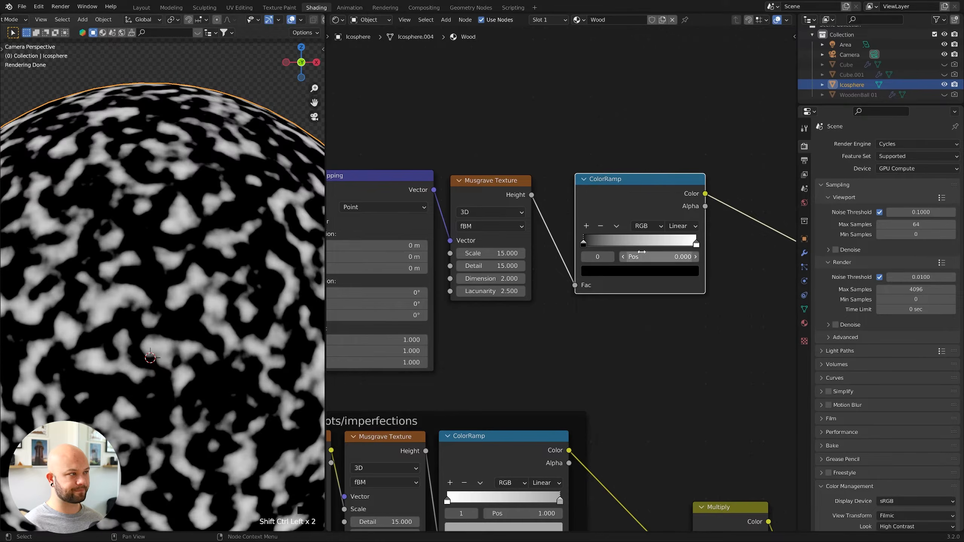
# - Set the X scale of the new layer's Mapping node to 120 to stretch the noise into fine fibres
pyautogui.moveTo(629, 247); pyautogui.dragTo(602, 243, button='middle')
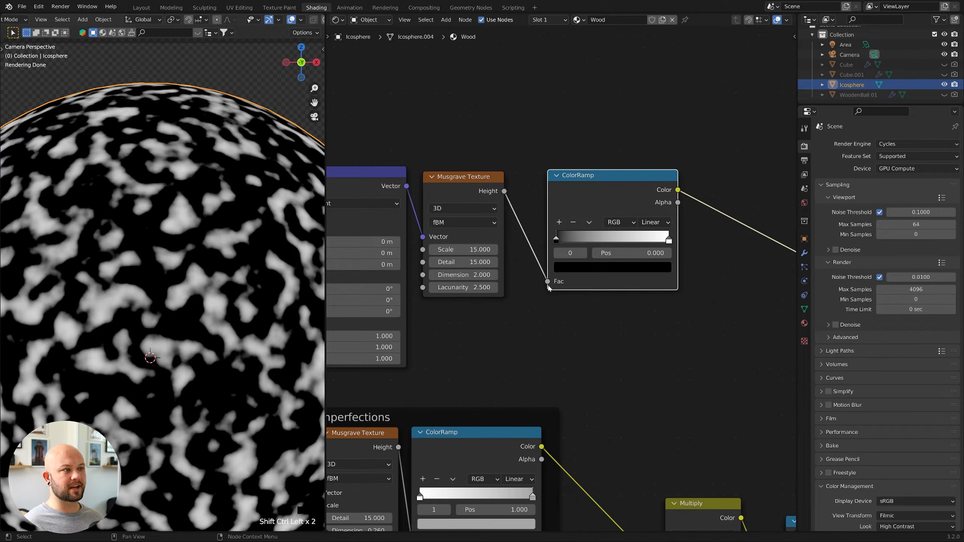
pyautogui.scroll(-1, 273, 300)
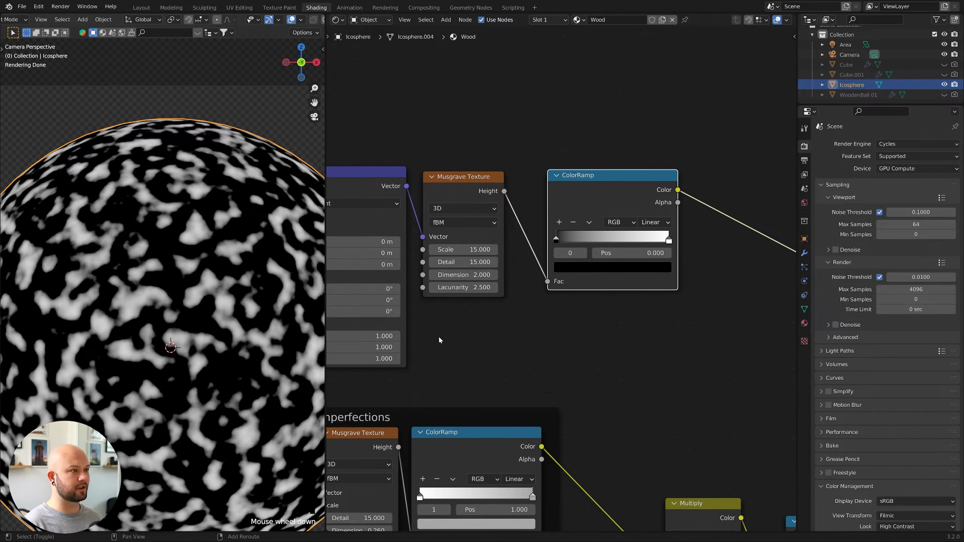
pyautogui.moveTo(439, 335); pyautogui.dragTo(553, 329, button='middle')
pyautogui.scroll(-1, 554, 329)
pyautogui.scroll(-4, 493, 292)
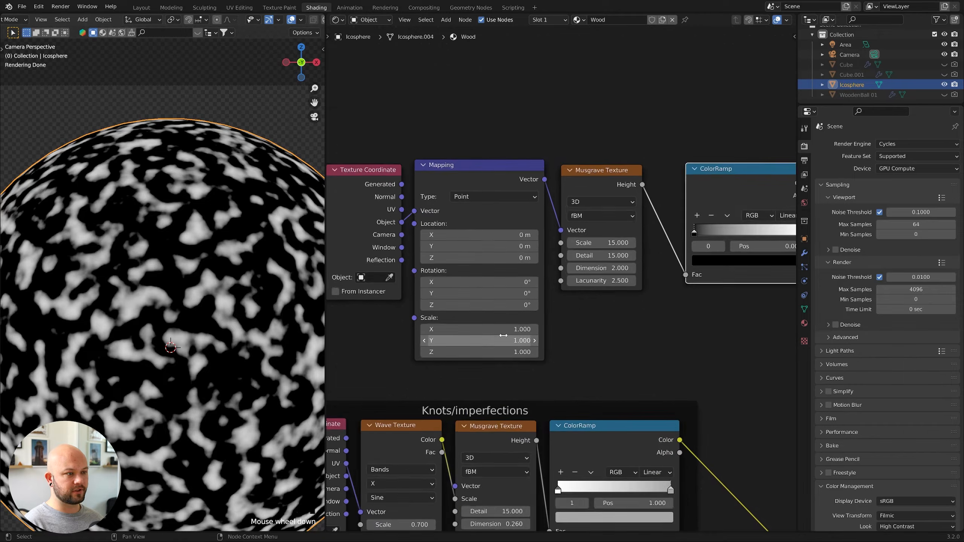
pyautogui.click(471, 326)
pyautogui.write('120')
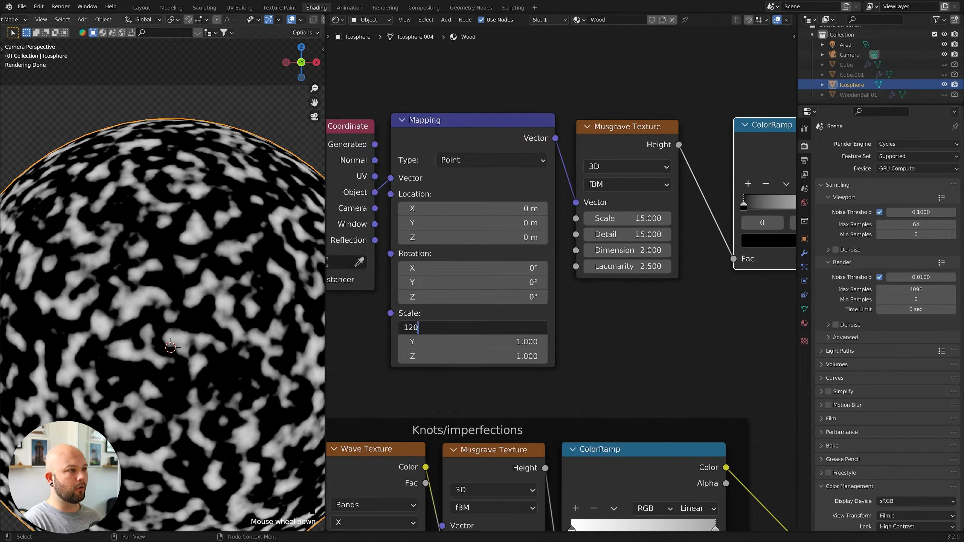
pyautogui.press('Return')
pyautogui.scroll(3, 195, 231)
pyautogui.moveTo(509, 328)
pyautogui.mouseDown()
pyautogui.moveTo(410, 328)
pyautogui.moveTo(513, 328)
pyautogui.mouseUp()
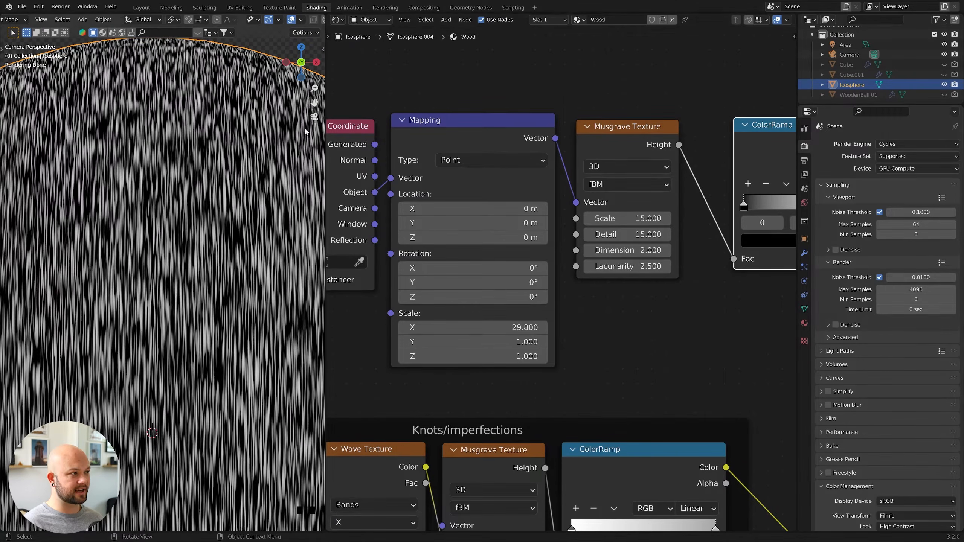
pyautogui.click(513, 328)
pyautogui.write('120')
pyautogui.press('Return')
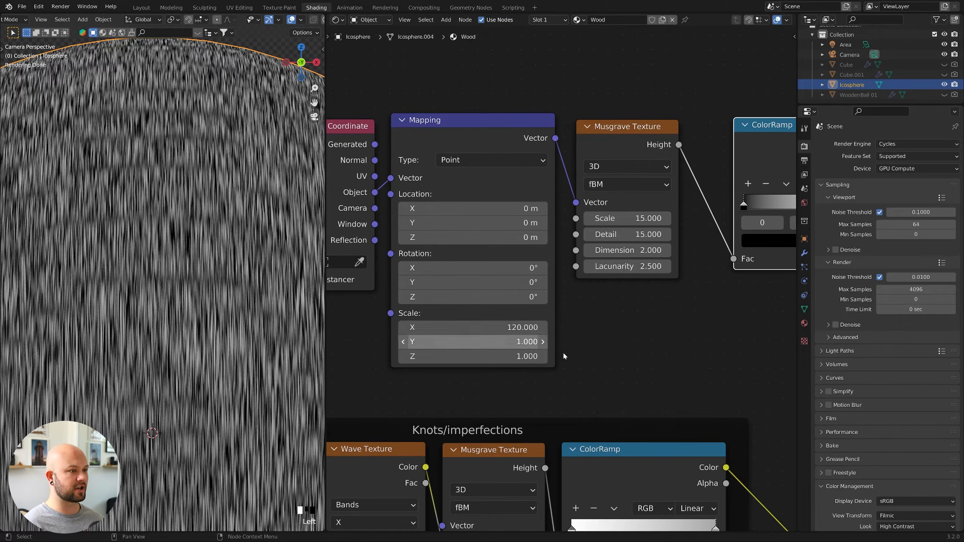
# - Set the Y scale of the same Mapping node to 0.8
pyautogui.scroll(2, 582, 360)
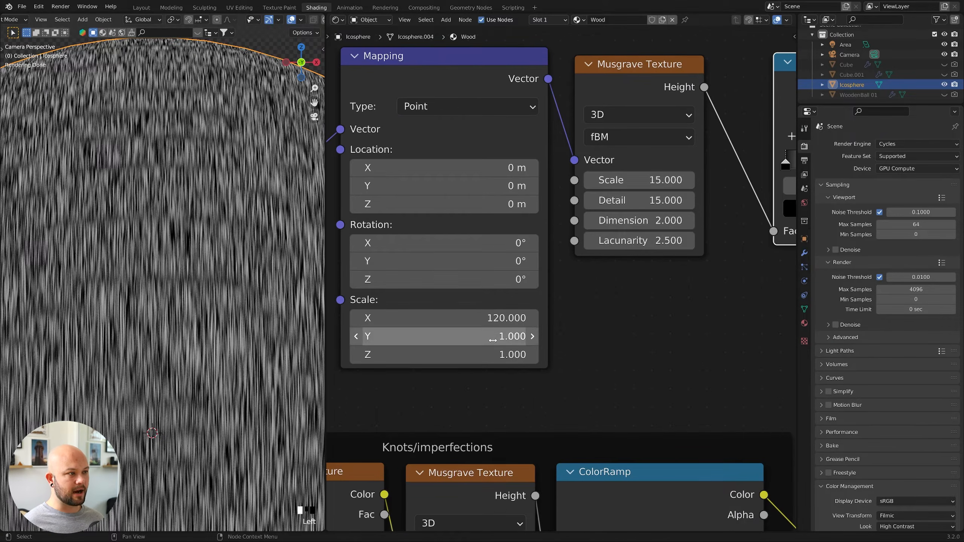
pyautogui.moveTo(492, 340)
pyautogui.mouseDown()
pyautogui.moveTo(446, 340)
pyautogui.moveTo(500, 337)
pyautogui.mouseUp()
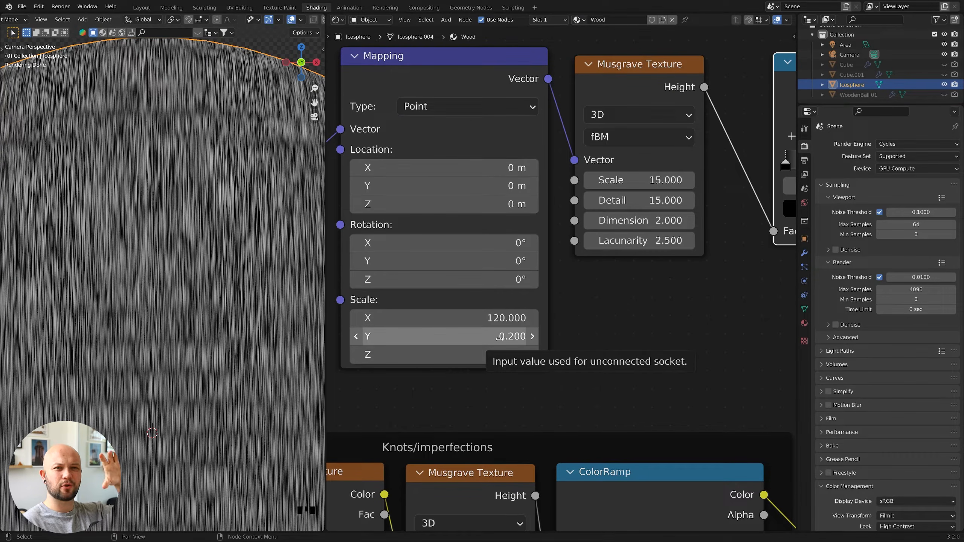
pyautogui.click(499, 337)
pyautogui.press('BackSpace')
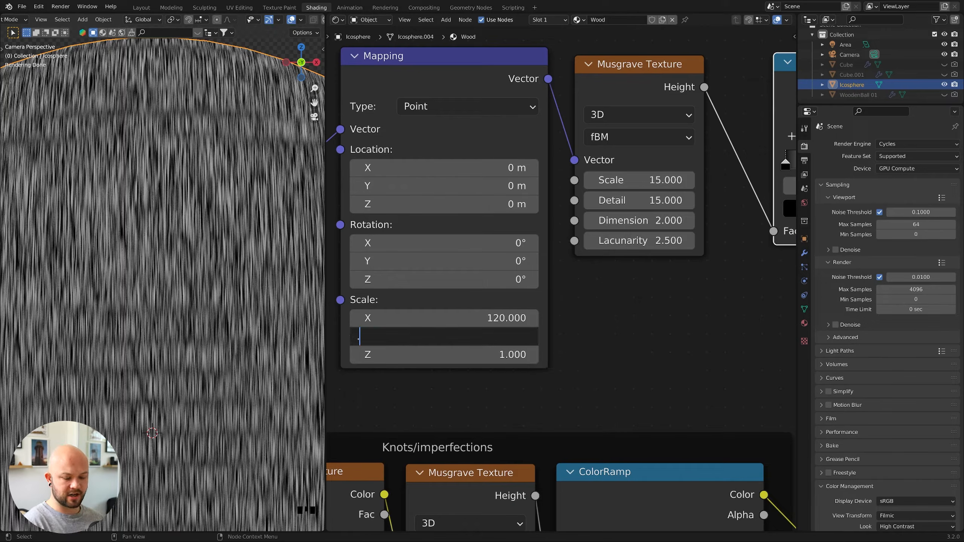
pyautogui.write('.8')
pyautogui.press('Return')
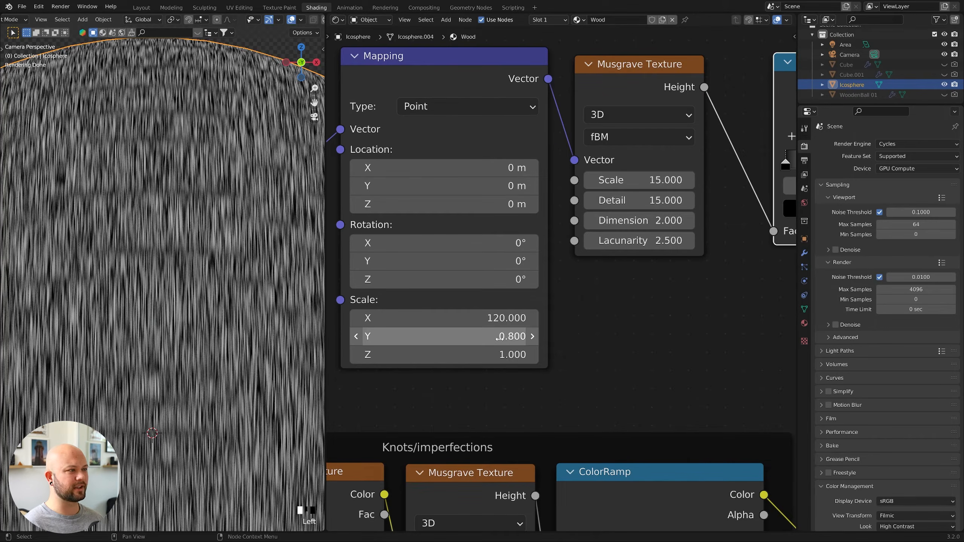
# - Reverse the new ColorRamp's gradient by moving the black stop to position 1 and the white stop to 0
pyautogui.scroll(-4, 622, 300)
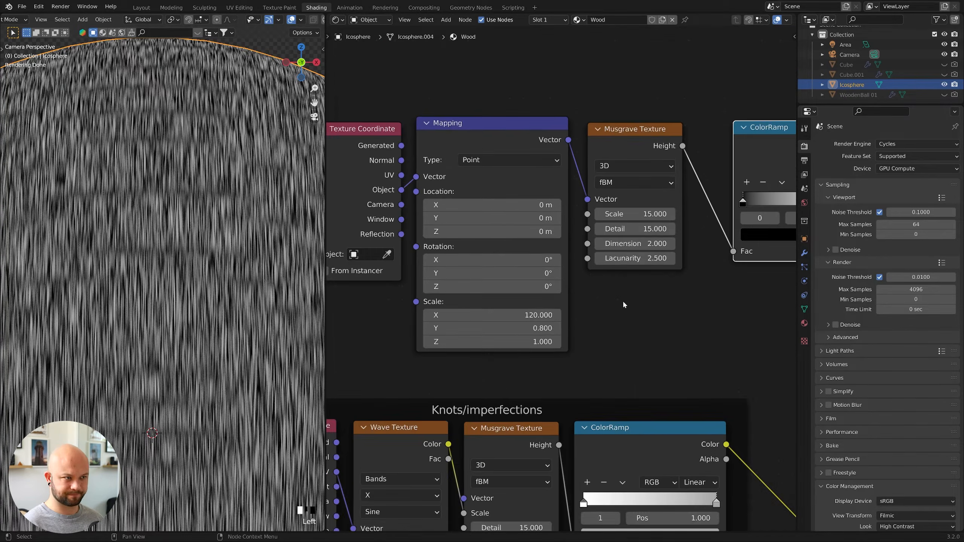
pyautogui.moveTo(653, 275); pyautogui.dragTo(532, 283, button='middle')
pyautogui.scroll(3, 532, 283)
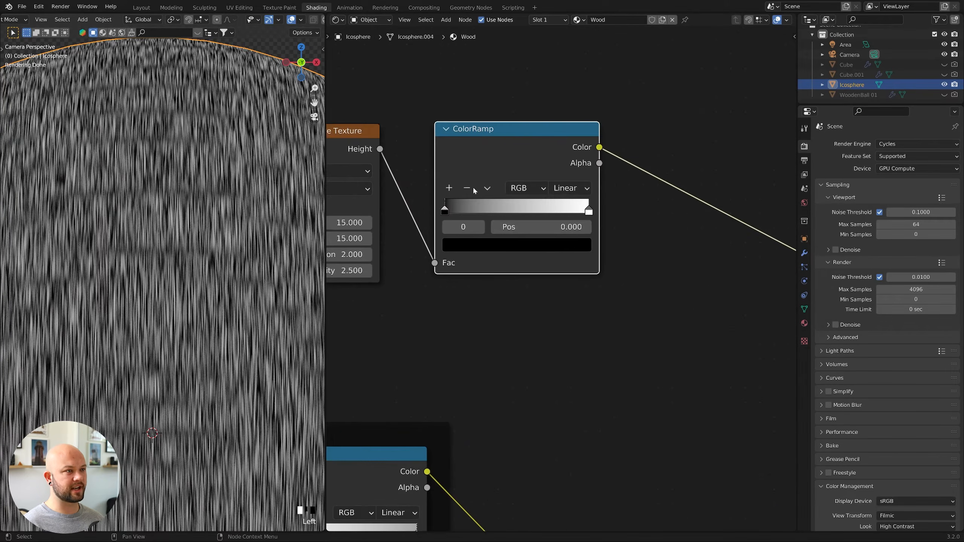
pyautogui.scroll(-7, 613, 242)
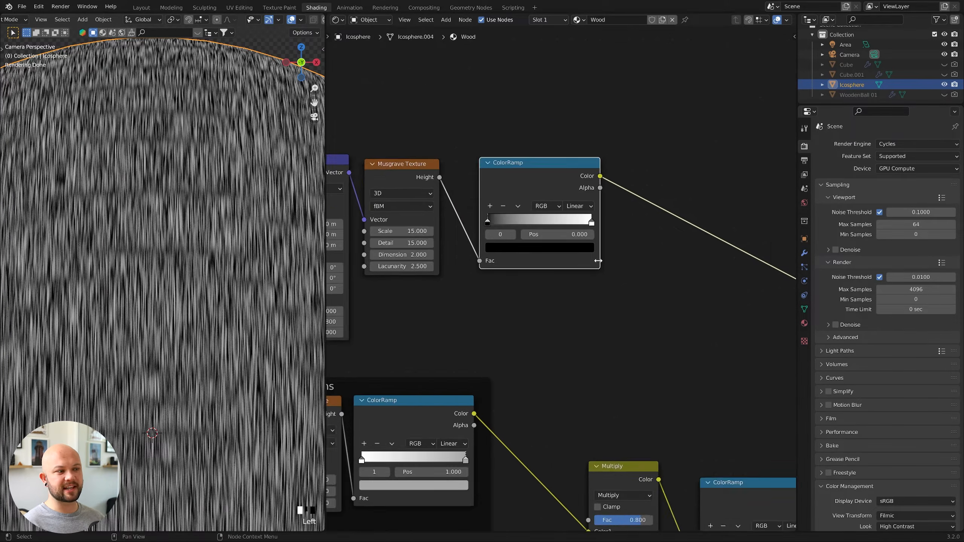
pyautogui.moveTo(570, 308); pyautogui.dragTo(605, 266, button='middle')
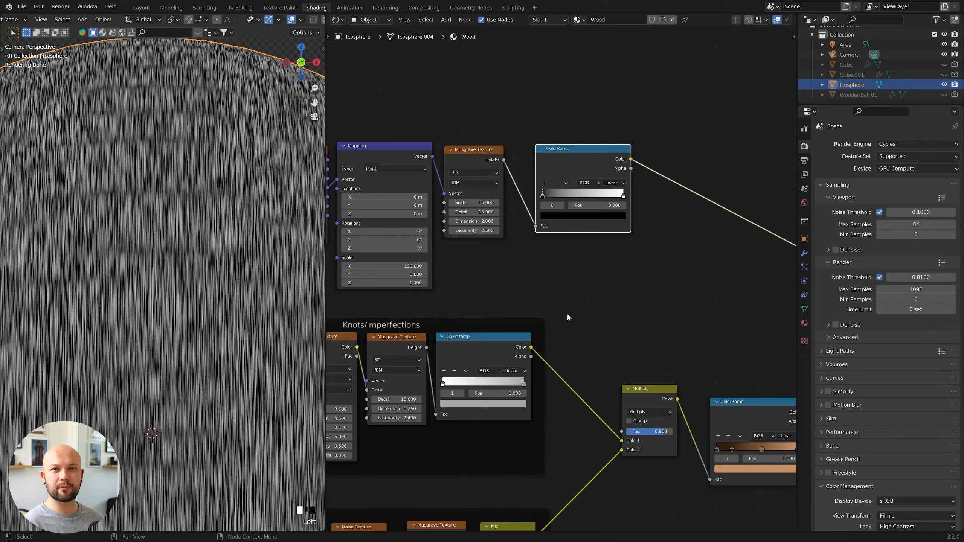
pyautogui.moveTo(583, 160); pyautogui.dragTo(568, 200, button='middle')
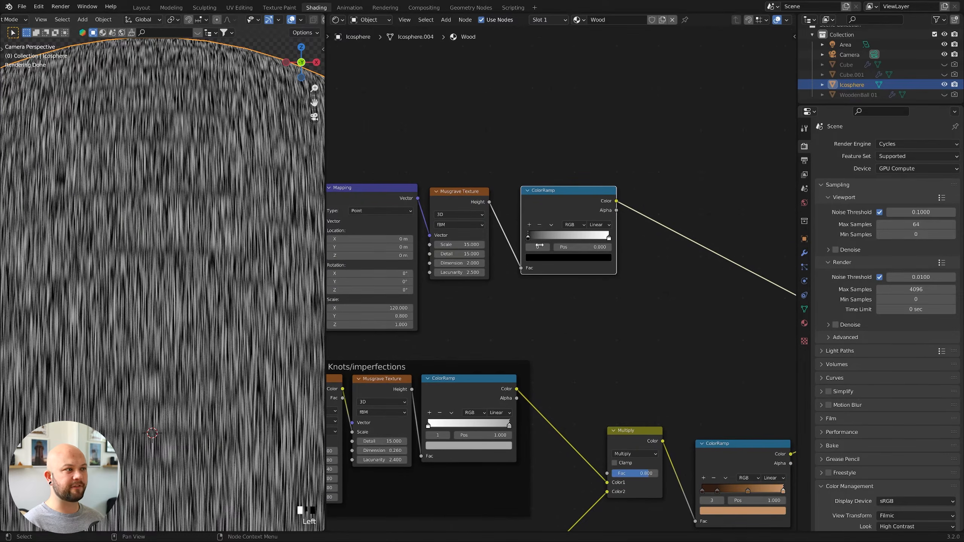
pyautogui.scroll(3, 586, 227)
pyautogui.moveTo(629, 247); pyautogui.dragTo(549, 247)
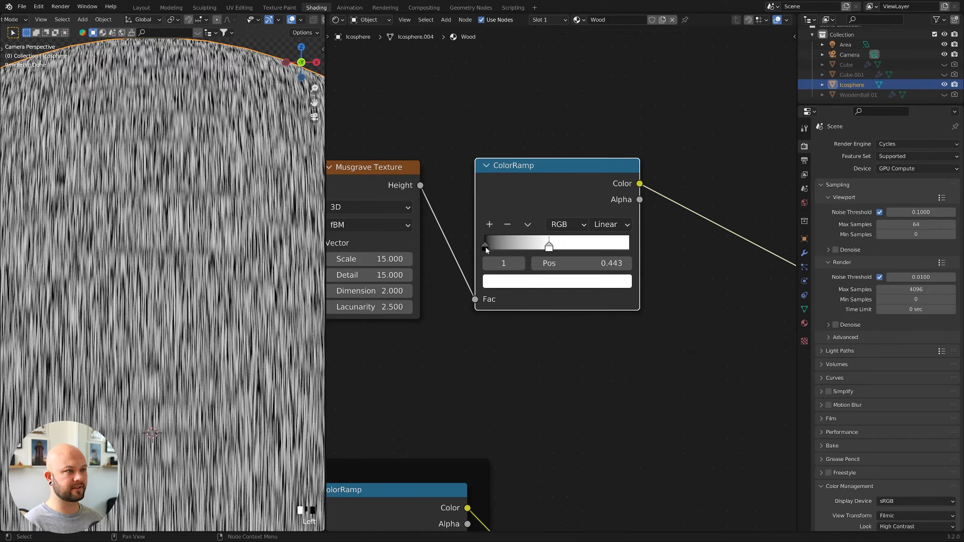
pyautogui.moveTo(486, 250); pyautogui.dragTo(700, 254)
pyautogui.moveTo(547, 249); pyautogui.dragTo(484, 249)
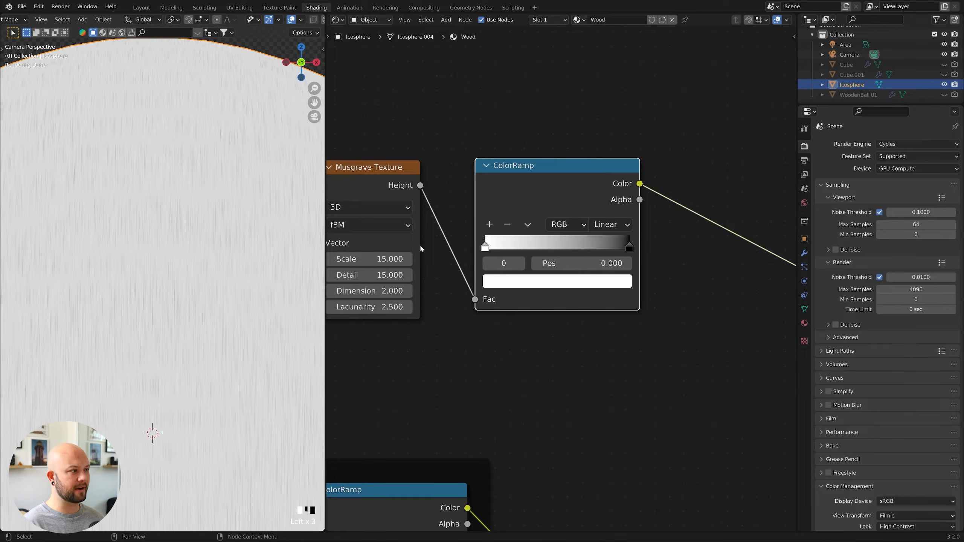
# - Set the white stop of the new ColorRamp to position 0.125
pyautogui.scroll(3, 213, 231)
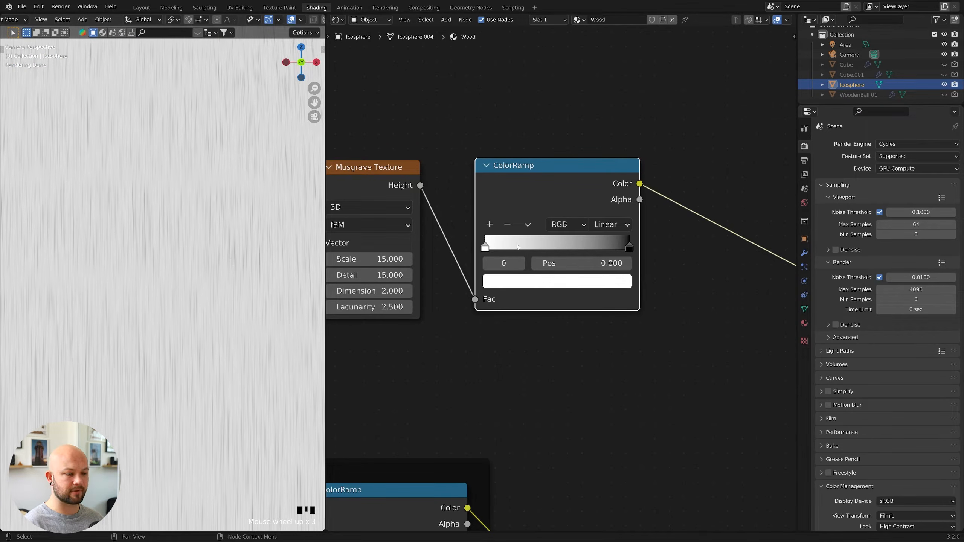
pyautogui.scroll(1, 495, 259)
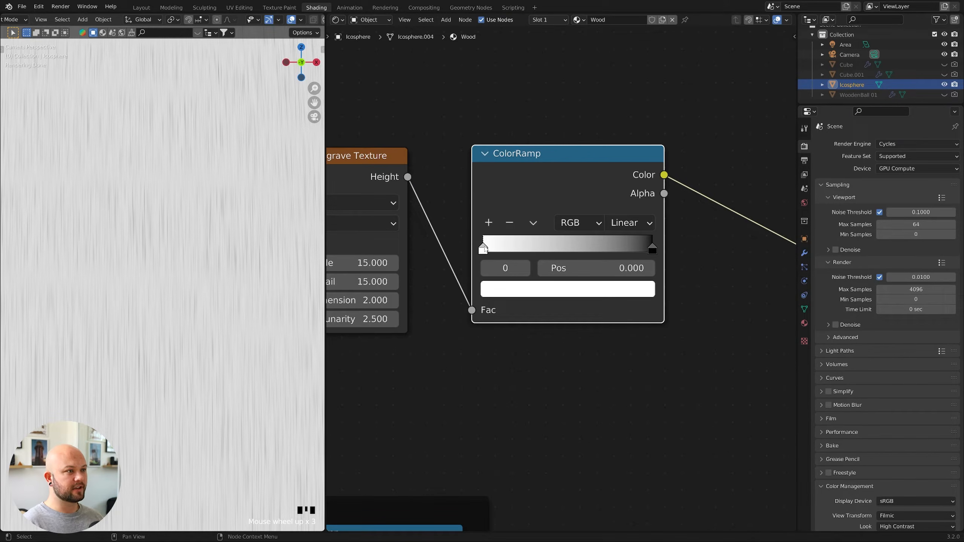
pyautogui.moveTo(483, 250); pyautogui.dragTo(494, 250)
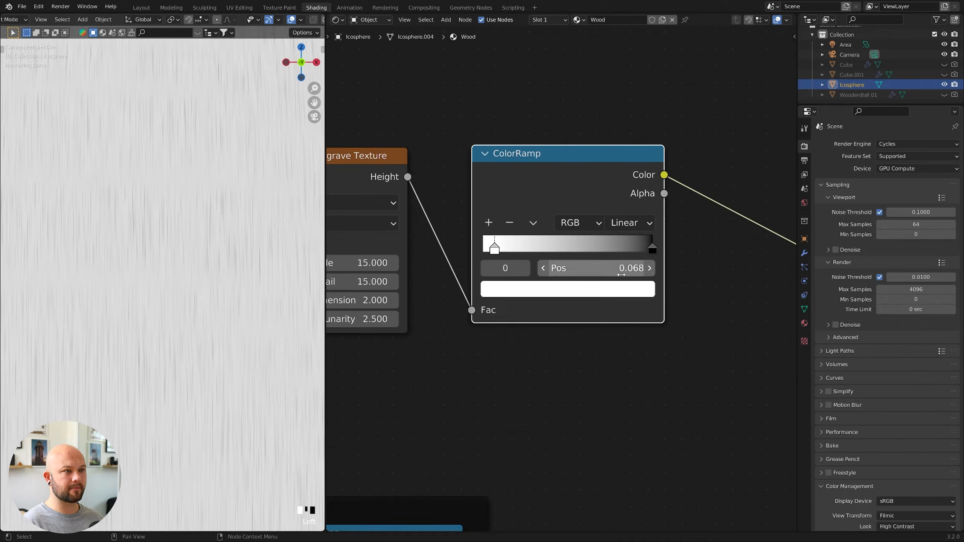
pyautogui.click(562, 269)
pyautogui.write('.125')
pyautogui.press('Return')
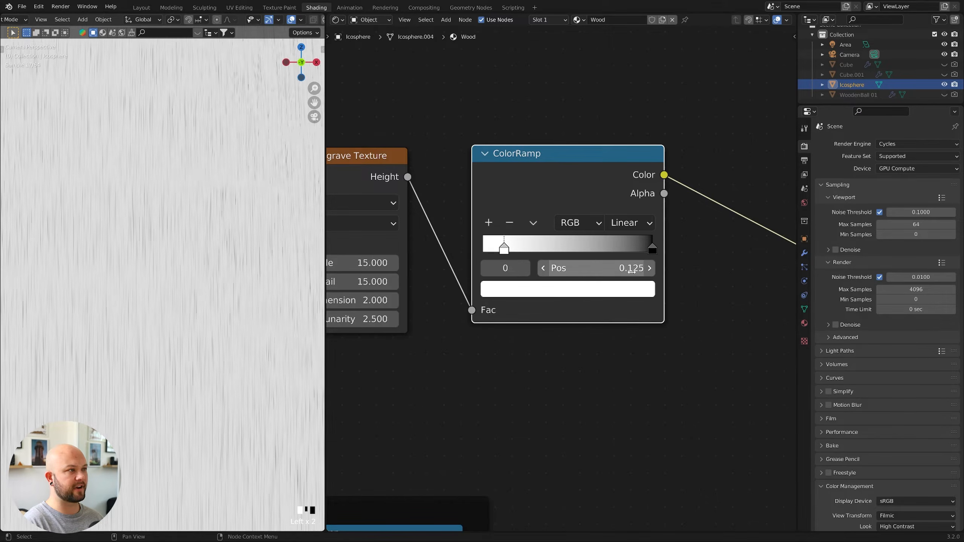
# - Set the black stop of the new ColorRamp to position 0.4
pyautogui.click(653, 250)
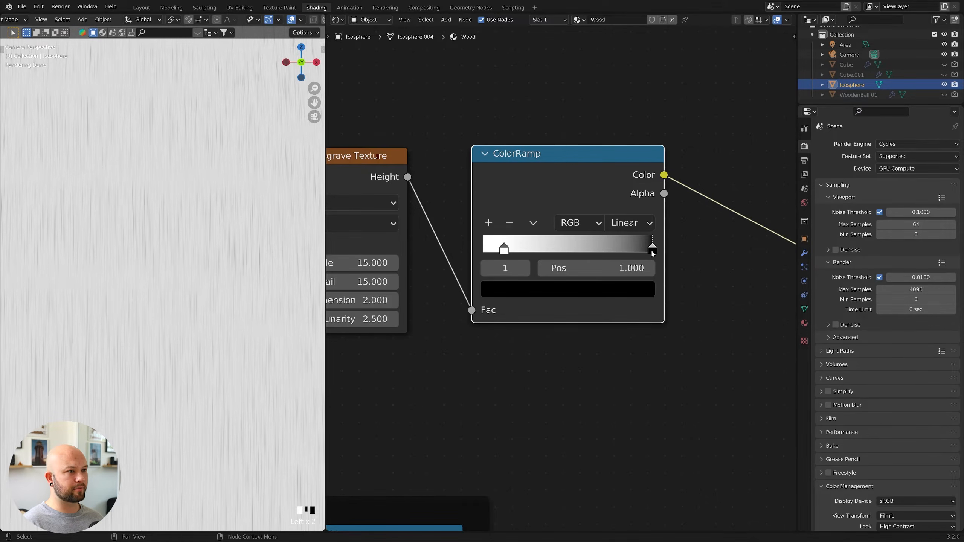
pyautogui.moveTo(653, 250); pyautogui.dragTo(574, 250)
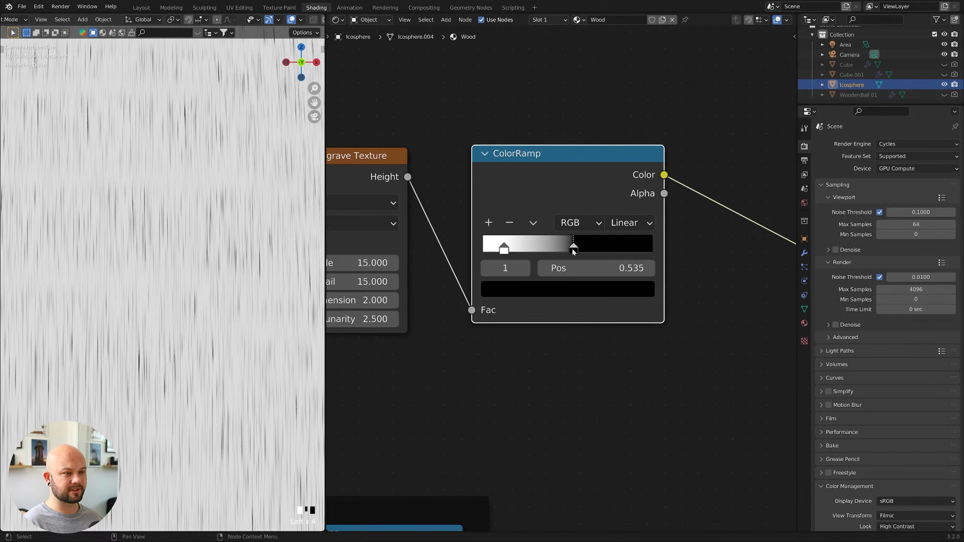
pyautogui.moveTo(567, 252); pyautogui.dragTo(544, 255)
pyautogui.click(607, 271)
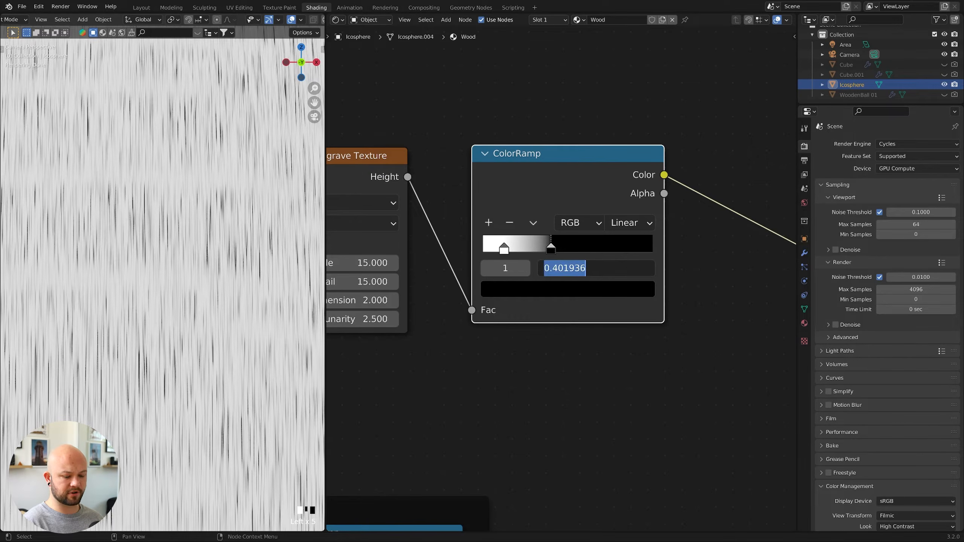
pyautogui.press('BackSpace')
pyautogui.write('.4')
pyautogui.press('Return')
# - Try the black stop at position 1 to compare the fibre contrast, and return it to 0.4
pyautogui.scroll(-6, 145, 316)
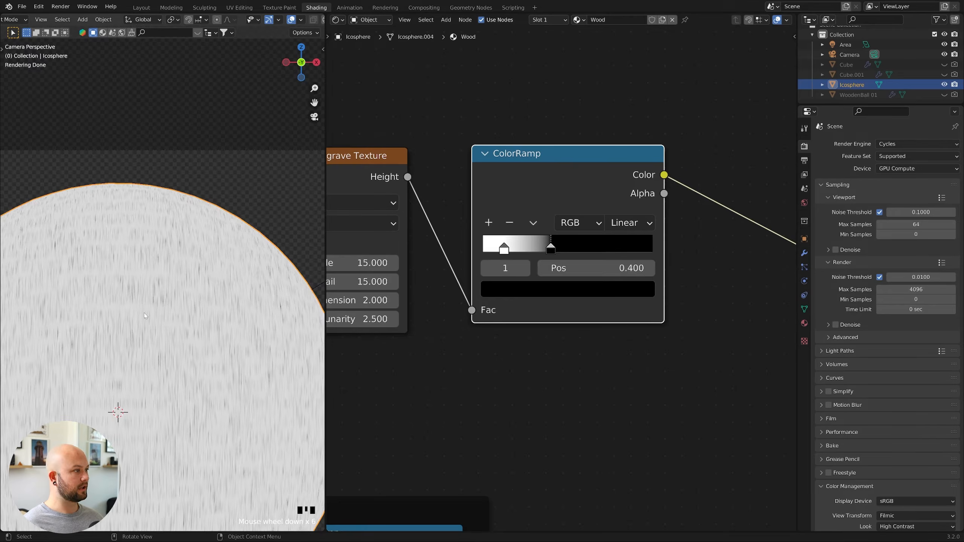
pyautogui.moveTo(551, 249); pyautogui.dragTo(753, 258)
pyautogui.doubleClick(627, 268)
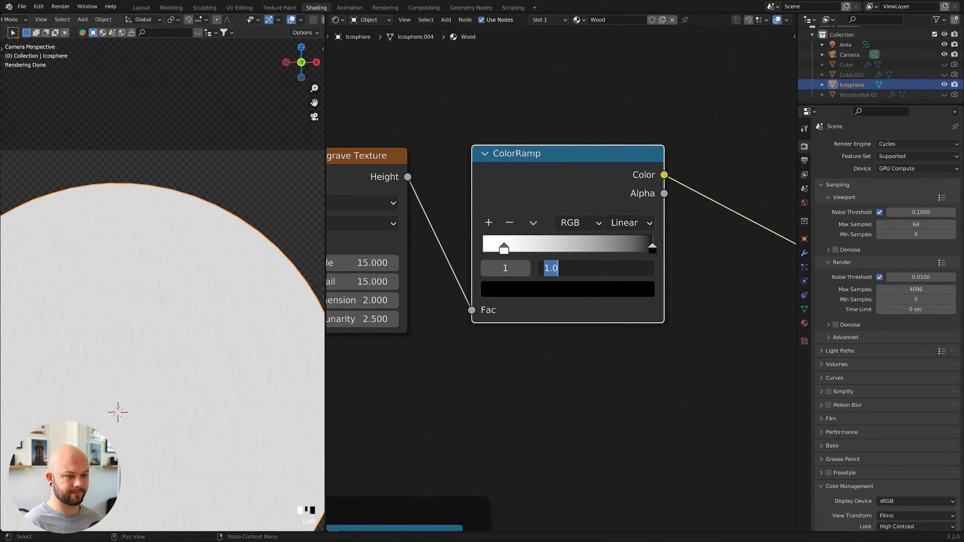
pyautogui.write('.4')
pyautogui.press('Return')
# - Move the ColorRamp closer to the Musgrave Texture and enclose the detail layer's four nodes in a new Frame above Knots/imperfections
pyautogui.scroll(-5, 627, 268)
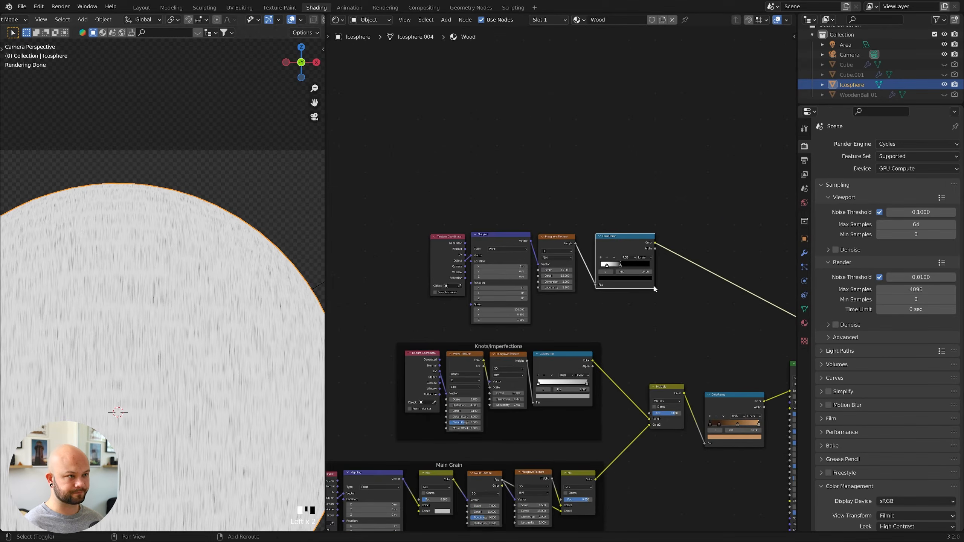
pyautogui.moveTo(605, 232); pyautogui.dragTo(592, 232)
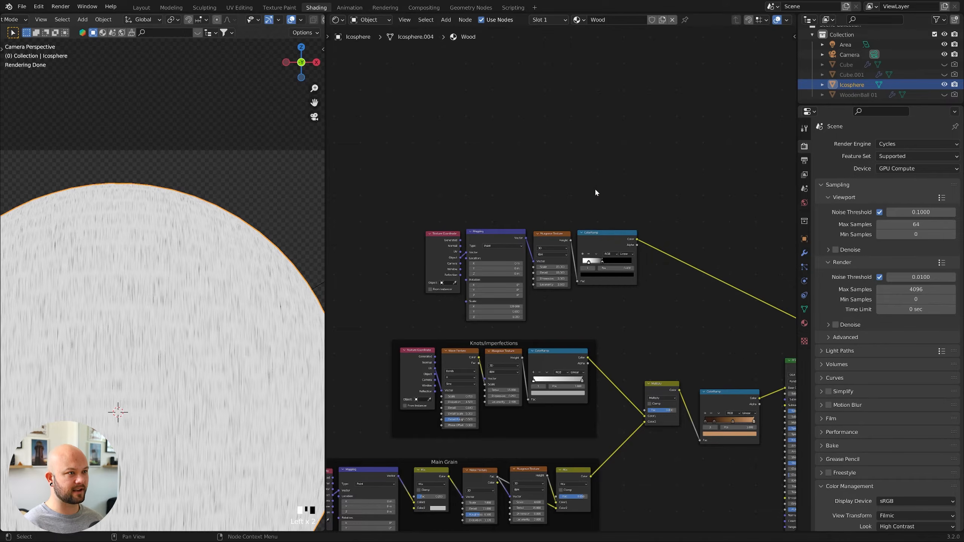
pyautogui.hotkey('shift', 'a')
pyautogui.click(595, 190)
pyautogui.write('fram')
pyautogui.press('Return')
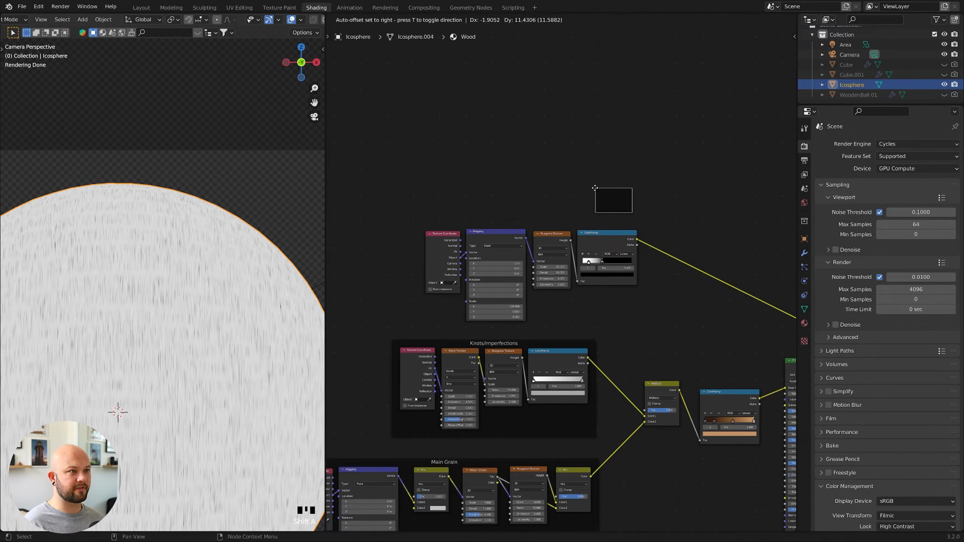
pyautogui.click(535, 161)
pyautogui.moveTo(638, 304); pyautogui.dragTo(553, 173)
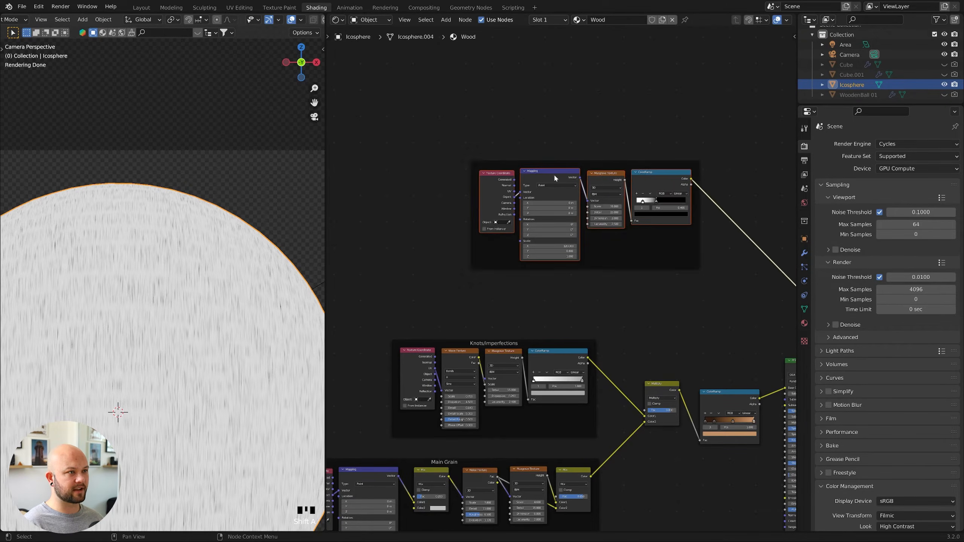
# - Label the new frame around the fine fibre detail nodes "Scrtaches'"
pyautogui.click(561, 166)
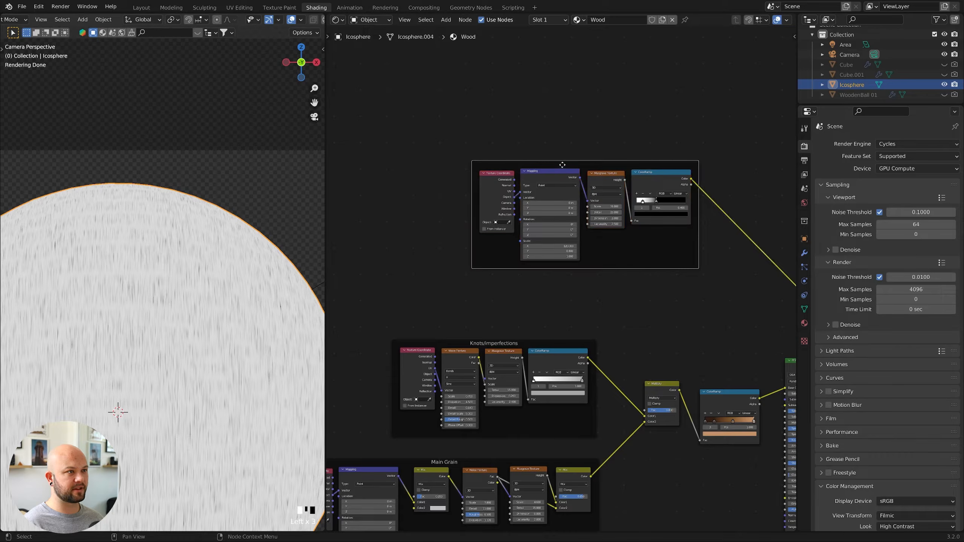
pyautogui.click(792, 36)
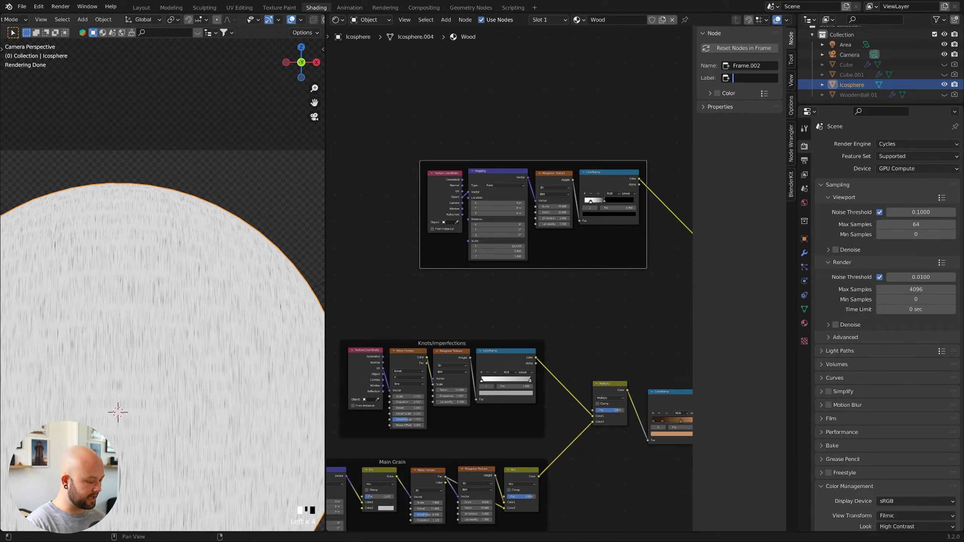
pyautogui.write('Sc')
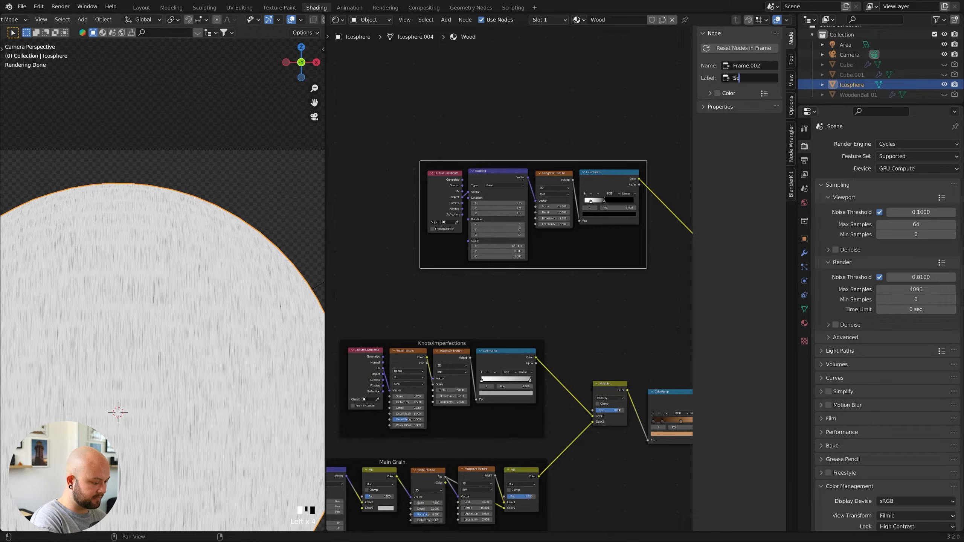
pyautogui.write("rtaches'")
pyautogui.press('Return')
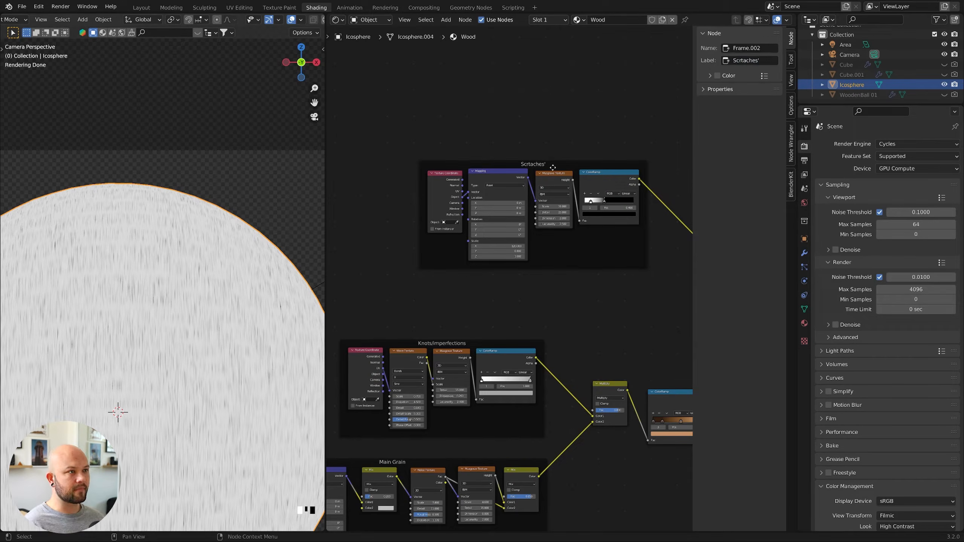
# - Move the fibre detail frame closer above Knots/imperfections and align the three frames in a compact stack
pyautogui.moveTo(464, 184); pyautogui.dragTo(463, 186)
pyautogui.click(565, 150)
pyautogui.moveTo(547, 165); pyautogui.dragTo(443, 217)
pyautogui.moveTo(488, 463); pyautogui.dragTo(469, 368, button='middle')
pyautogui.moveTo(469, 367); pyautogui.dragTo(467, 354)
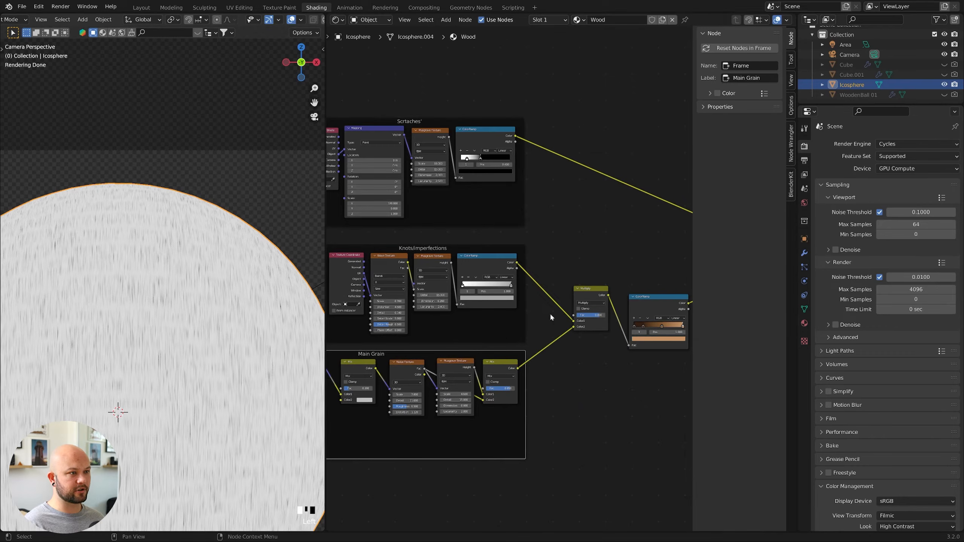
# - Reposition the Multiply and brown ColorRamp nodes beside the frames, and move the Principled BSDF with the output nodes farther away
pyautogui.moveTo(629, 273); pyautogui.dragTo(530, 266, button='middle')
pyautogui.moveTo(500, 283); pyautogui.dragTo(485, 274)
pyautogui.moveTo(550, 289); pyautogui.dragTo(527, 271)
pyautogui.moveTo(535, 244); pyautogui.dragTo(396, 245, button='middle')
pyautogui.moveTo(612, 237); pyautogui.dragTo(521, 308)
pyautogui.moveTo(514, 264); pyautogui.dragTo(566, 251)
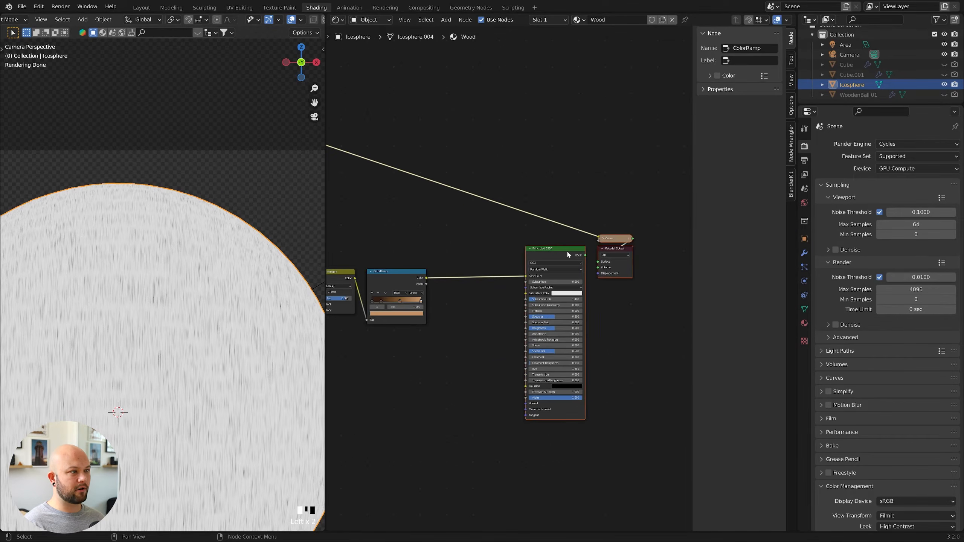
pyautogui.moveTo(484, 241); pyautogui.dragTo(658, 235, button='middle')
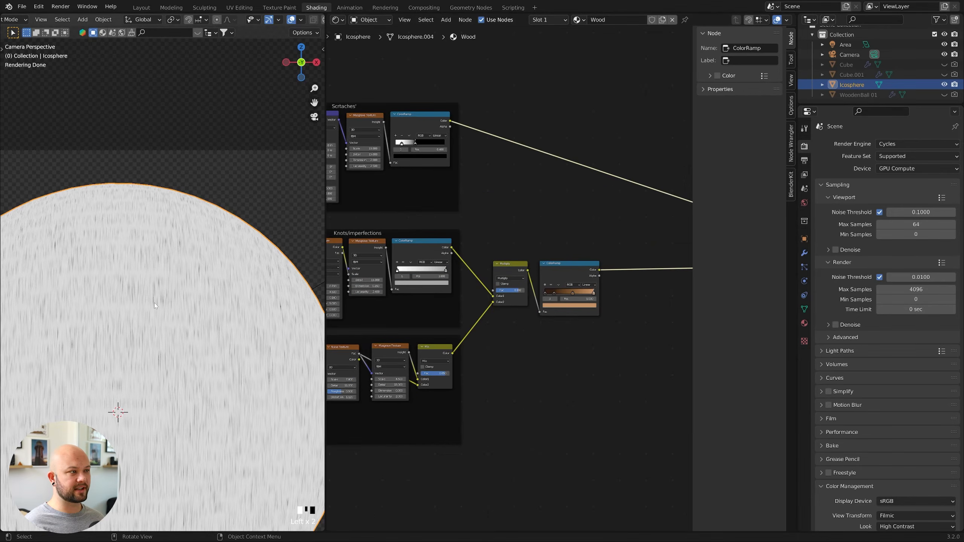
# - Duplicate the Multiply node and insert the copy on the link coming from the fibre detail frame's ColorRamp
pyautogui.keyDown('shift'); pyautogui.moveTo(168, 302); pyautogui.dragTo(189, 221, button='middle'); pyautogui.keyUp('shift')
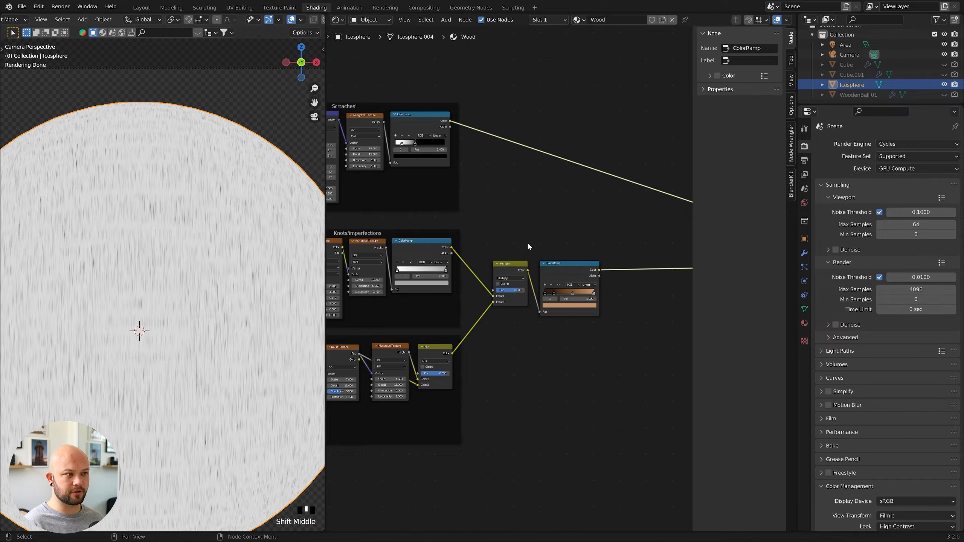
pyautogui.click(514, 267)
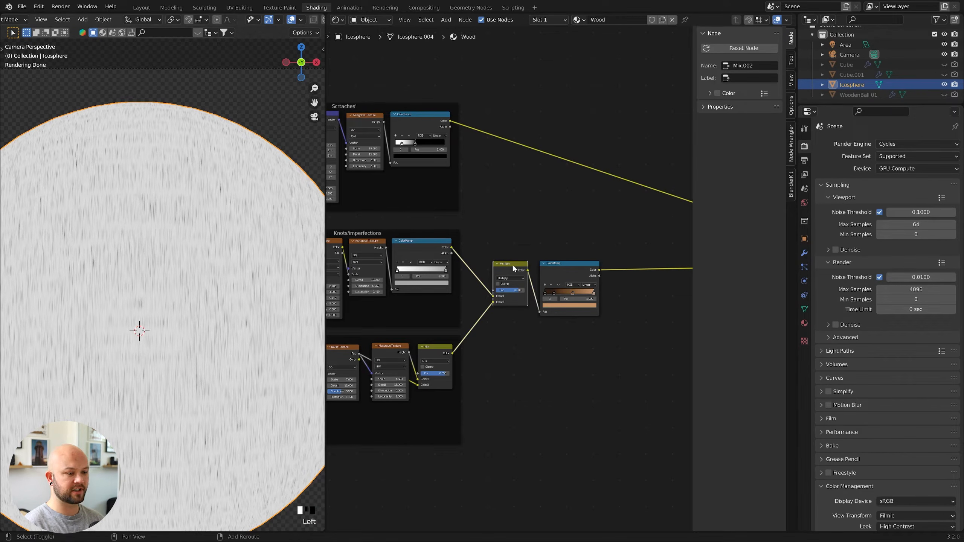
pyautogui.hotkey('shift', 'd')
pyautogui.click(609, 175)
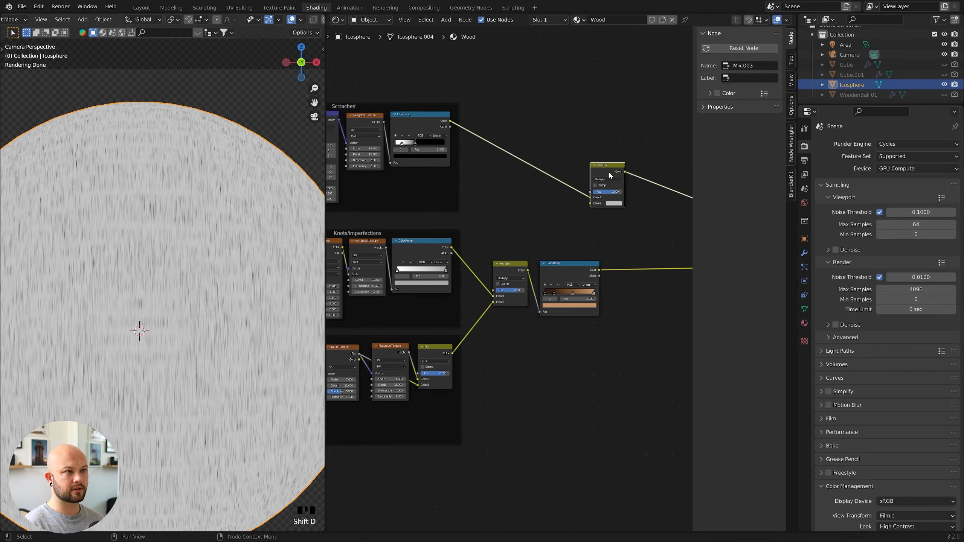
pyautogui.scroll(-1, 611, 247)
pyautogui.keyDown('shift'); pyautogui.moveTo(581, 252); pyautogui.dragTo(526, 264, button='middle'); pyautogui.keyUp('shift')
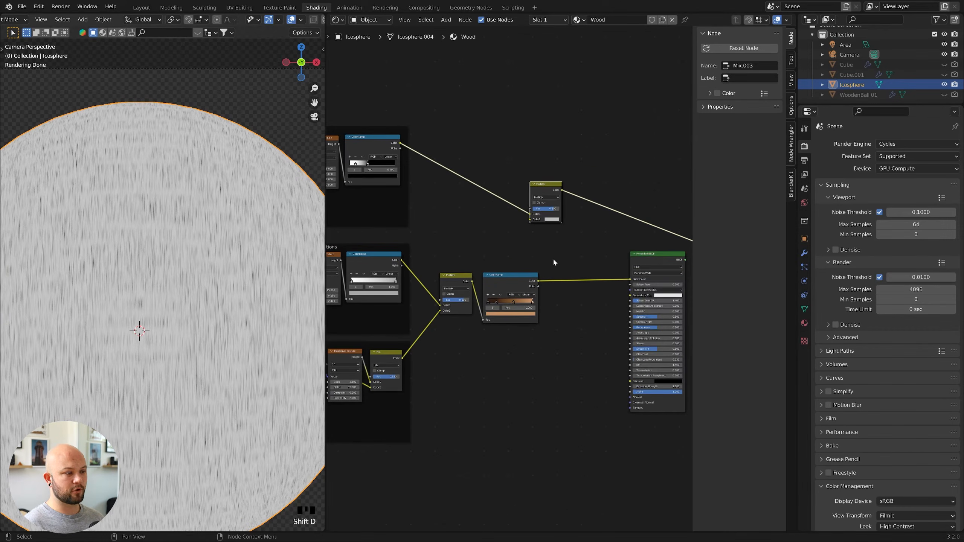
pyautogui.press('n')
pyautogui.keyDown('shift'); pyautogui.moveTo(581, 246); pyautogui.dragTo(560, 245, button='middle'); pyautogui.keyUp('shift')
pyautogui.scroll(1, 603, 222)
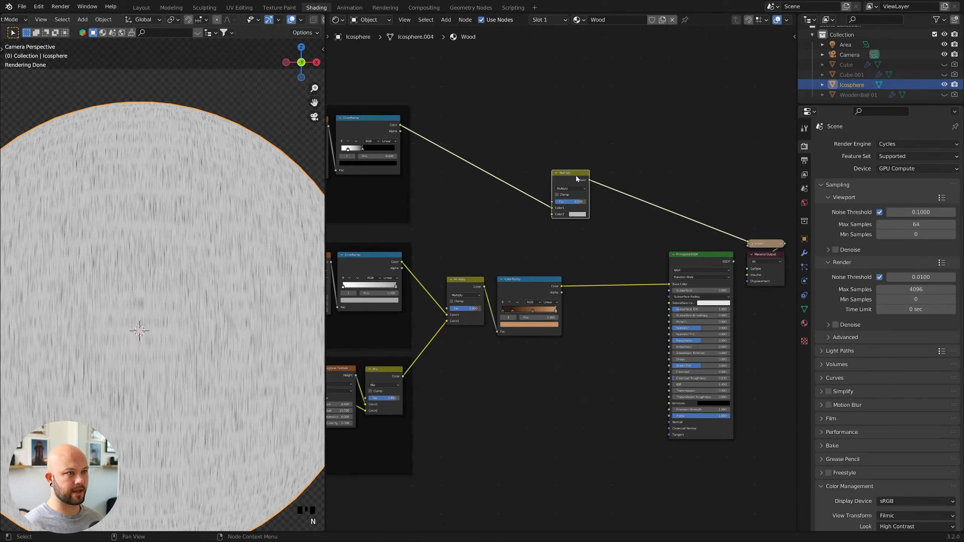
# - Connect the brown ColorRamp's Color to Color1 of the new Multiply, with the fibre detail on Color2, and preview the mix
pyautogui.moveTo(576, 179); pyautogui.dragTo(599, 195)
pyautogui.keyDown('shift'); pyautogui.moveTo(550, 256); pyautogui.dragTo(478, 273, button='middle'); pyautogui.keyUp('shift')
pyautogui.moveTo(483, 289); pyautogui.dragTo(480, 287)
pyautogui.keyDown('shift'); pyautogui.moveTo(500, 246); pyautogui.dragTo(500, 277, button='middle'); pyautogui.keyUp('shift')
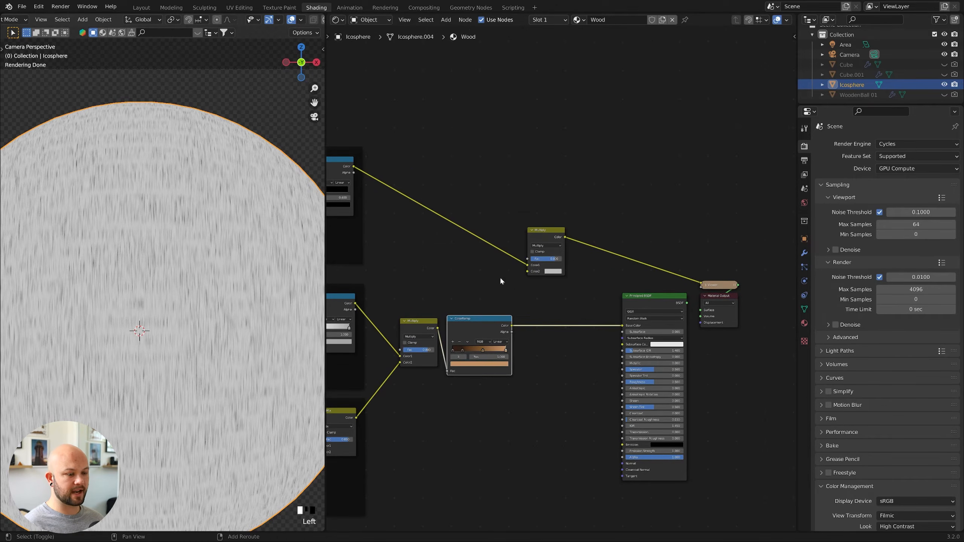
pyautogui.scroll(1, 515, 290)
pyautogui.moveTo(511, 330); pyautogui.dragTo(530, 267)
pyautogui.keyDown('ctrl'); pyautogui.keyDown('shift'); pyautogui.click(550, 221); pyautogui.keyUp('shift'); pyautogui.keyUp('ctrl')
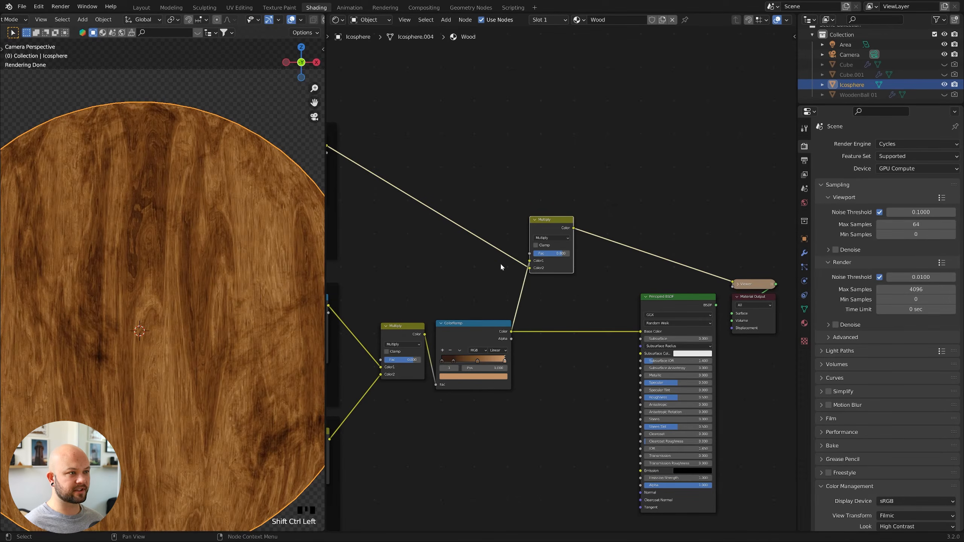
# - Try the new Multiply's Fac at 1.000 and examine the fibre strength on the wood up close
pyautogui.moveTo(500, 267); pyautogui.dragTo(596, 284, button='middle')
pyautogui.scroll(3, 639, 305)
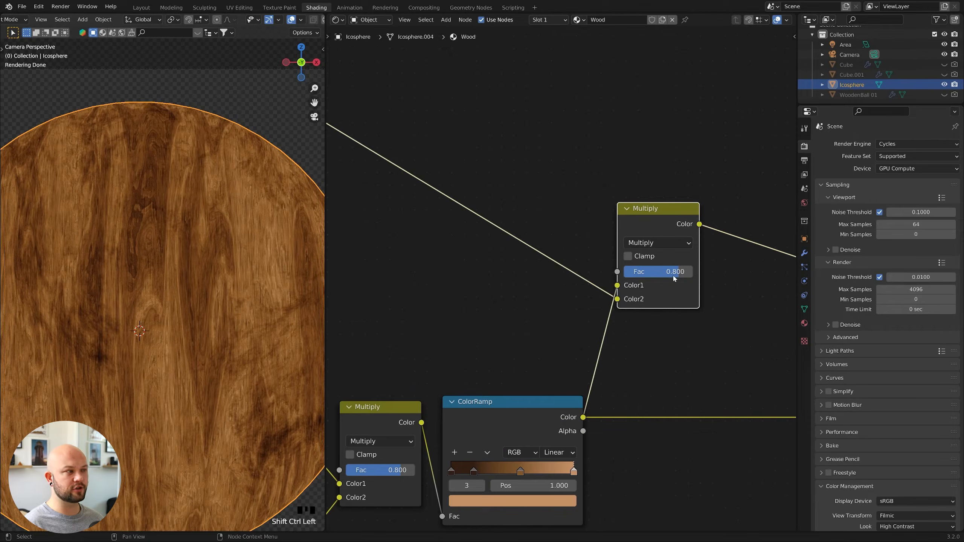
pyautogui.moveTo(696, 272)
pyautogui.mouseDown()
pyautogui.moveTo(623, 272)
pyautogui.moveTo(693, 276)
pyautogui.mouseUp()
pyautogui.scroll(8, 215, 240)
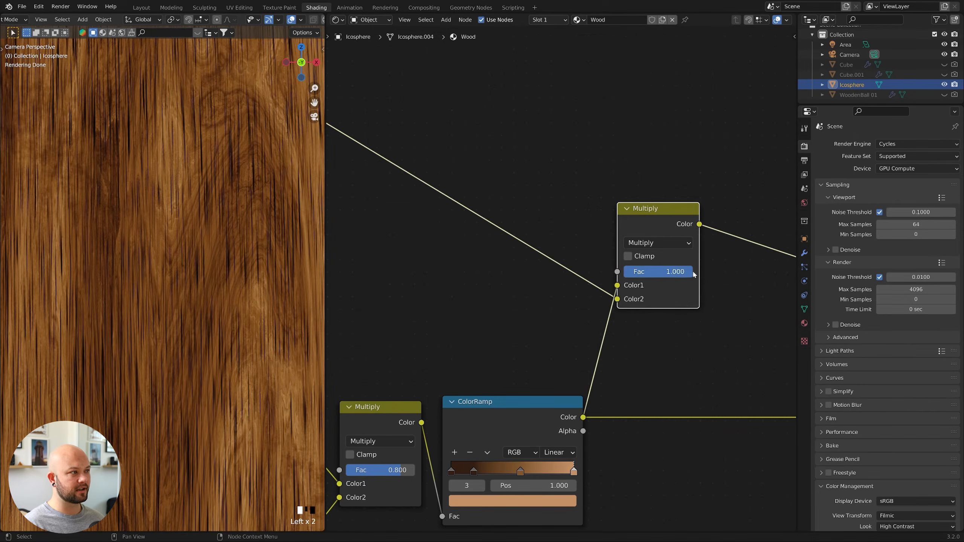
# - Set the new Multiply's Fac to 0.5 and check the fibres both close up and on the whole sphere
pyautogui.click(692, 276)
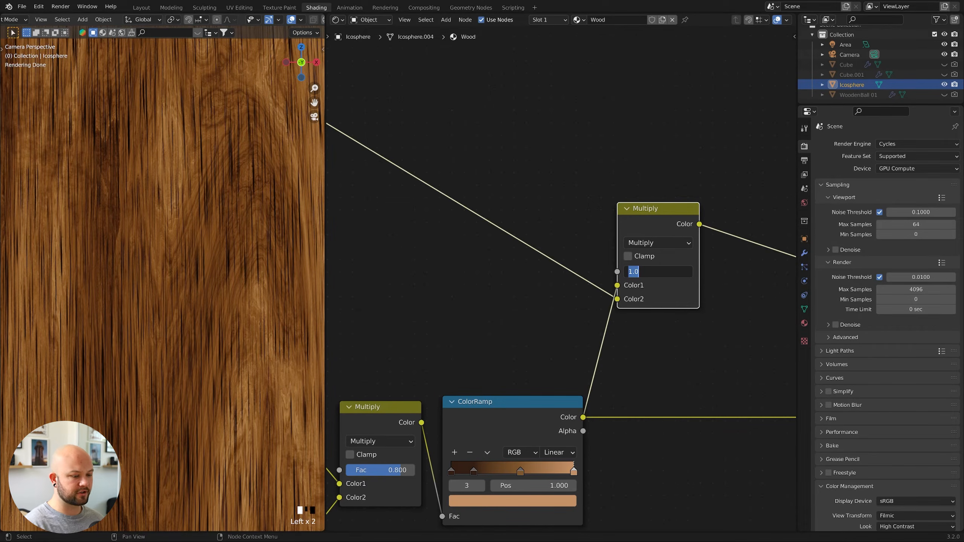
pyautogui.write('.')
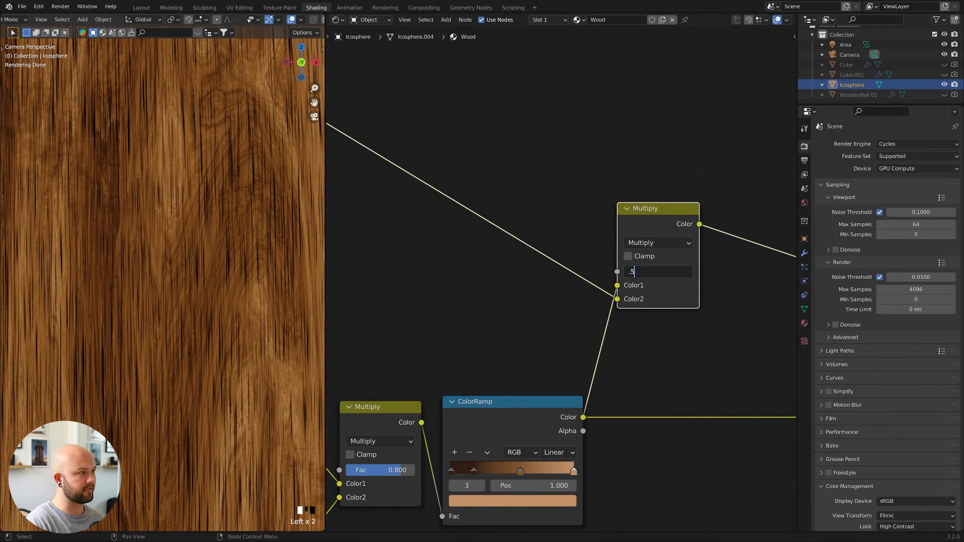
pyautogui.write('5')
pyautogui.press('Return')
pyautogui.scroll(-7, 257, 302)
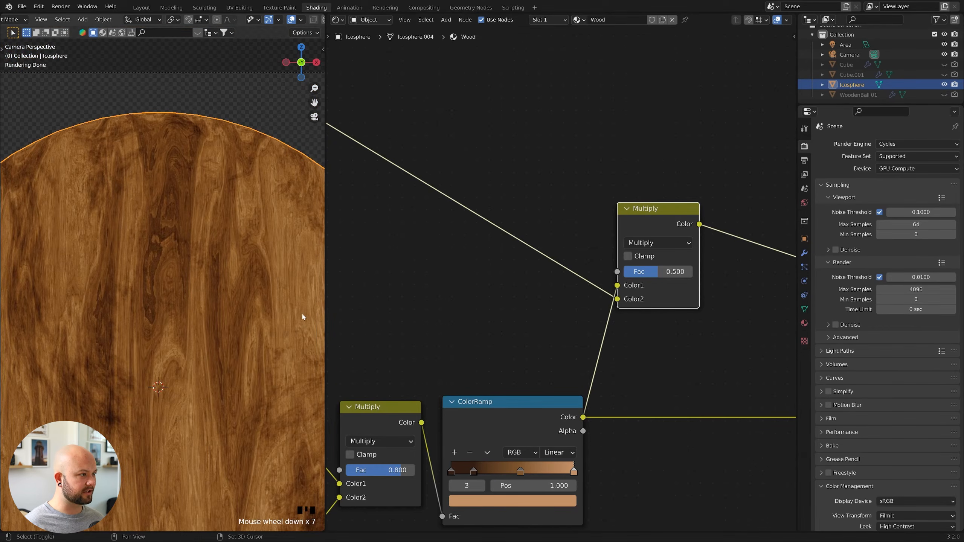
pyautogui.scroll(3, 289, 297)
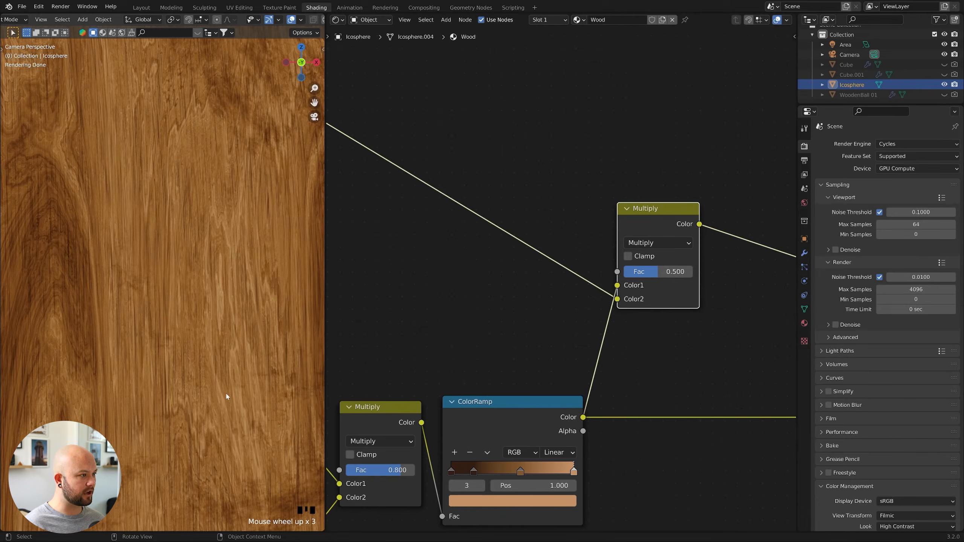
pyautogui.scroll(-9, 226, 396)
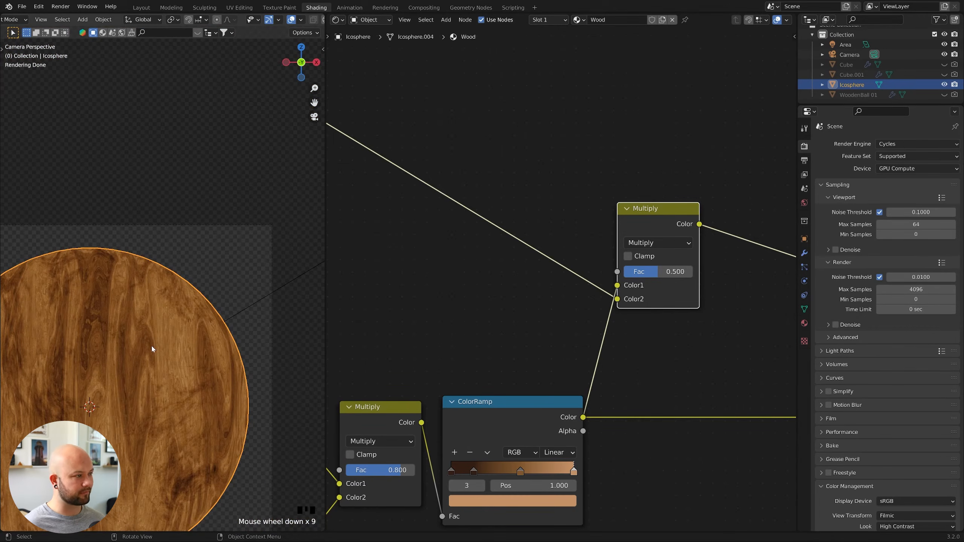
pyautogui.keyDown('shift'); pyautogui.moveTo(152, 348); pyautogui.dragTo(250, 243, button='middle'); pyautogui.keyUp('shift')
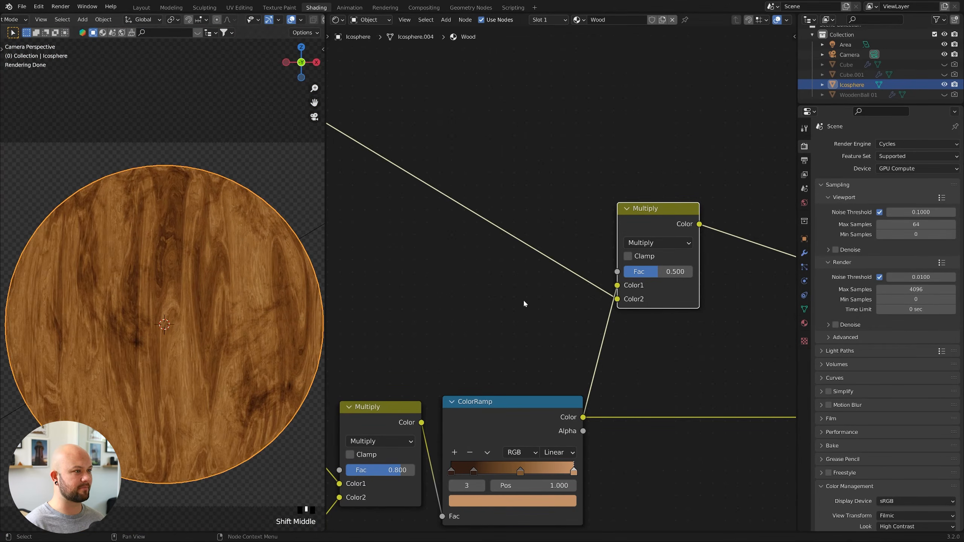
# - Connect the new Multiply's Color to the Principled BSDF's Base Color and send the shader to the Material Output
pyautogui.scroll(-3, 536, 295)
pyautogui.keyDown('shift'); pyautogui.moveTo(719, 329); pyautogui.dragTo(686, 272, button='middle'); pyautogui.keyUp('shift')
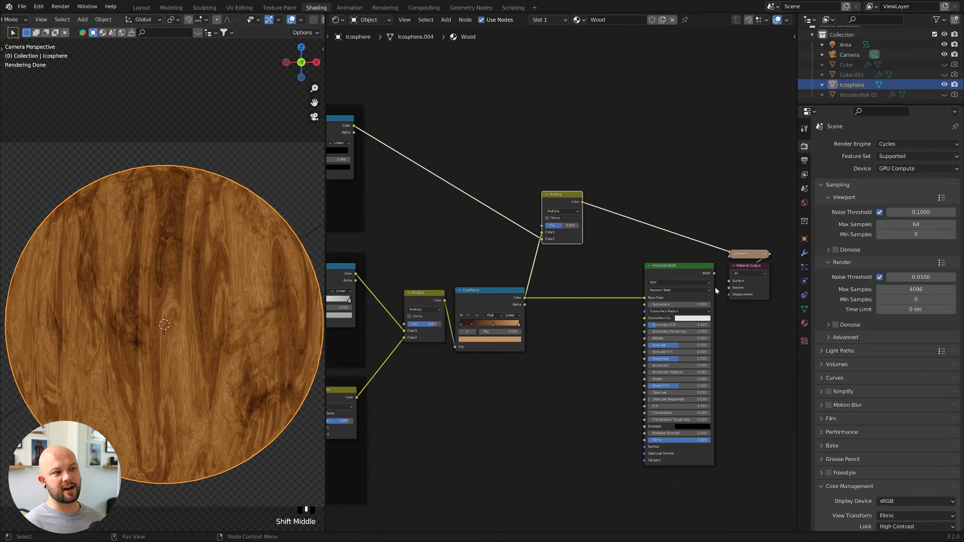
pyautogui.keyDown('ctrl'); pyautogui.keyDown('shift'); pyautogui.click(681, 270); pyautogui.keyUp('shift'); pyautogui.keyUp('ctrl')
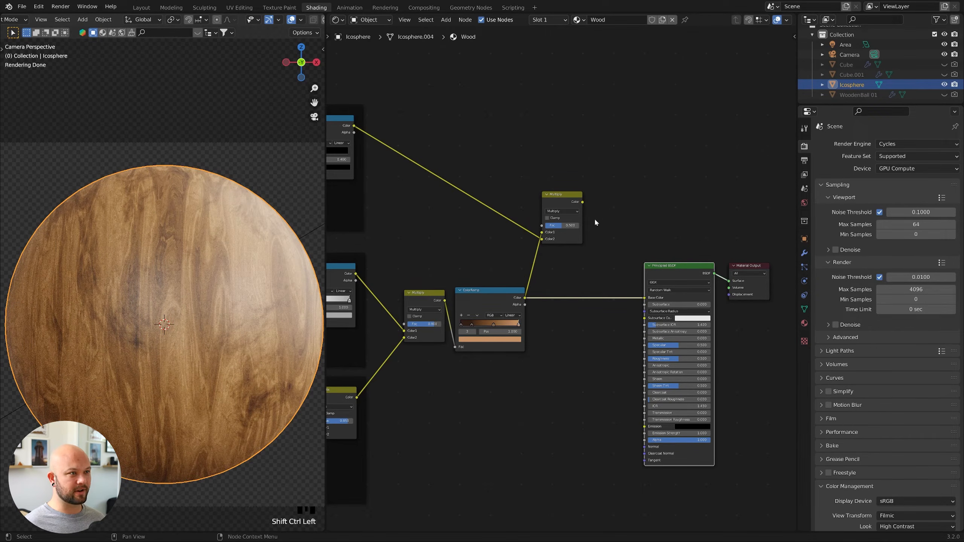
pyautogui.moveTo(573, 208); pyautogui.dragTo(645, 299)
pyautogui.keyDown('ctrl'); pyautogui.keyDown('shift'); pyautogui.click(690, 271); pyautogui.keyUp('shift'); pyautogui.keyUp('ctrl')
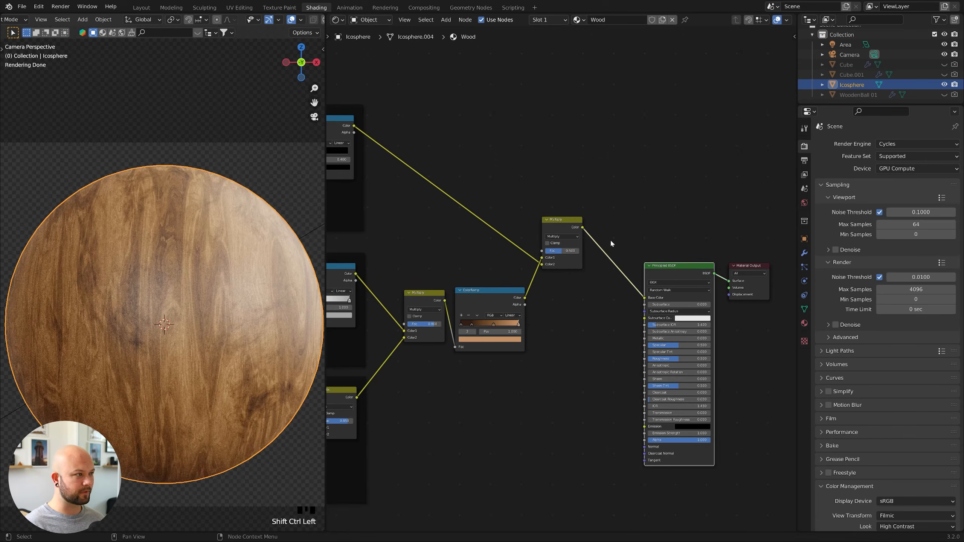
# - Examine the shaded wood sphere up close and from the camera view, and look over the three framed texture layers
pyautogui.scroll(8, 270, 314)
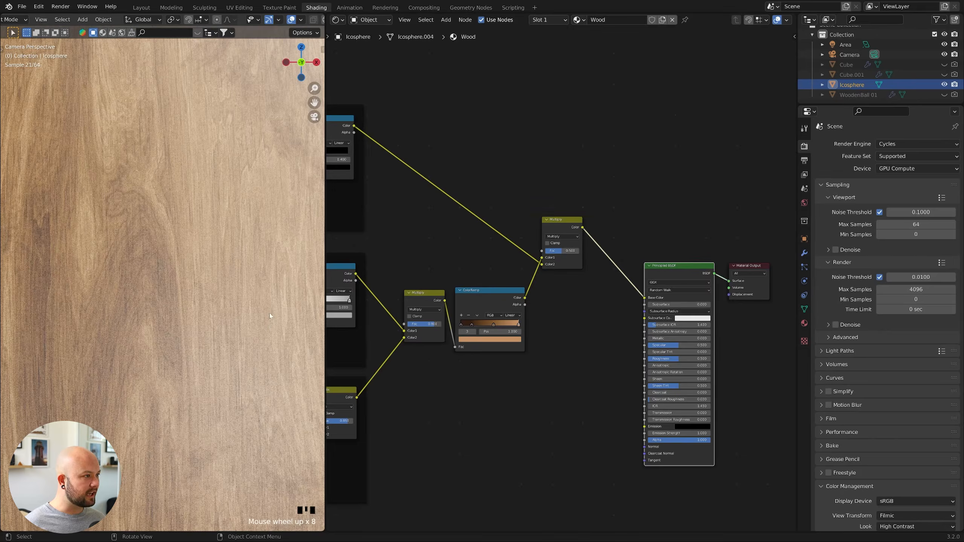
pyautogui.scroll(-4, 230, 379)
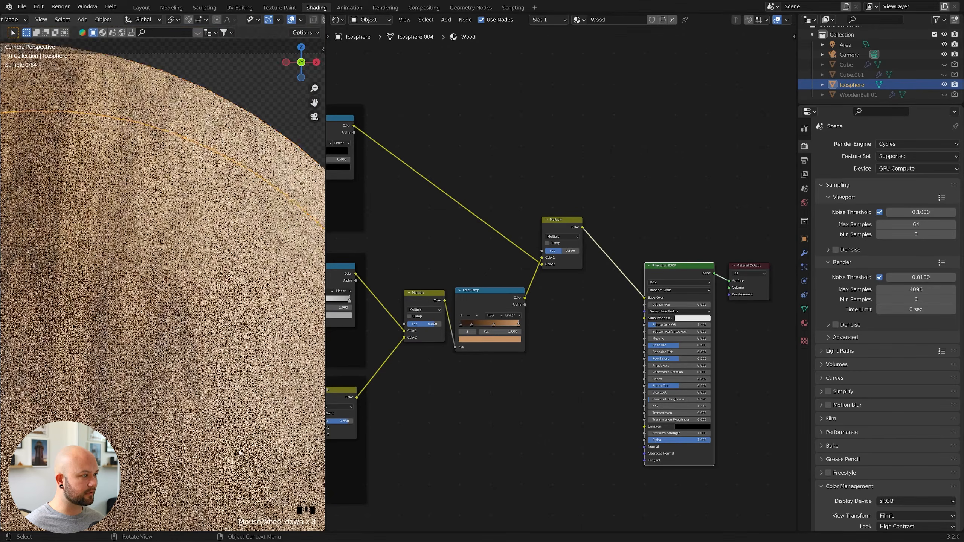
pyautogui.moveTo(197, 367); pyautogui.dragTo(268, 180, button='middle')
pyautogui.press('KP_0')
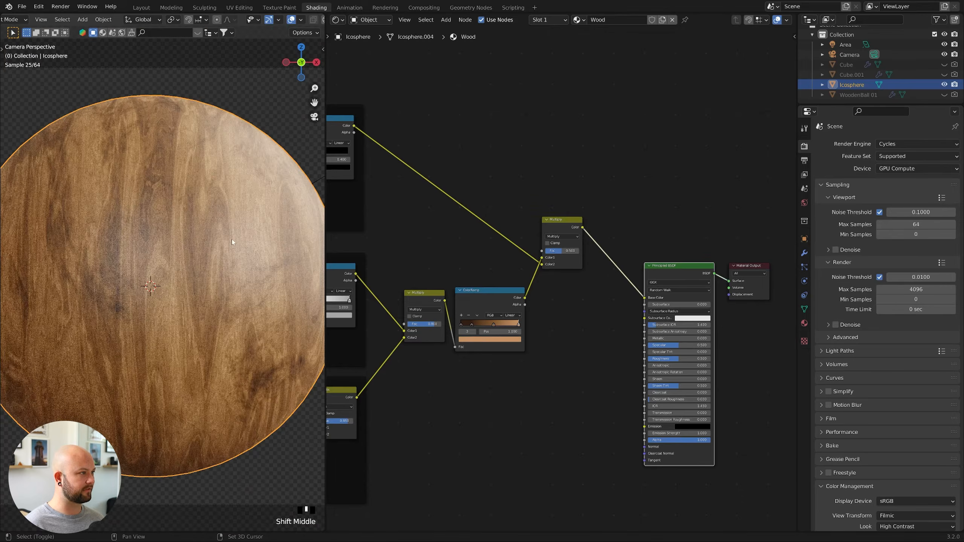
pyautogui.keyDown('shift'); pyautogui.moveTo(232, 239); pyautogui.dragTo(238, 251, button='middle'); pyautogui.keyUp('shift')
pyautogui.moveTo(384, 304); pyautogui.dragTo(513, 293, button='middle')
pyautogui.scroll(-1, 202, 296)
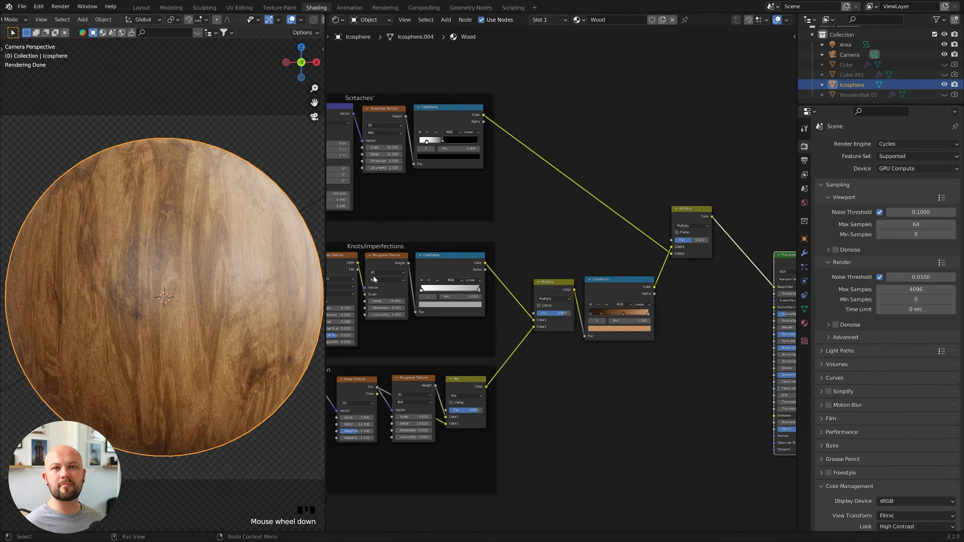
pyautogui.scroll(3, 207, 254)
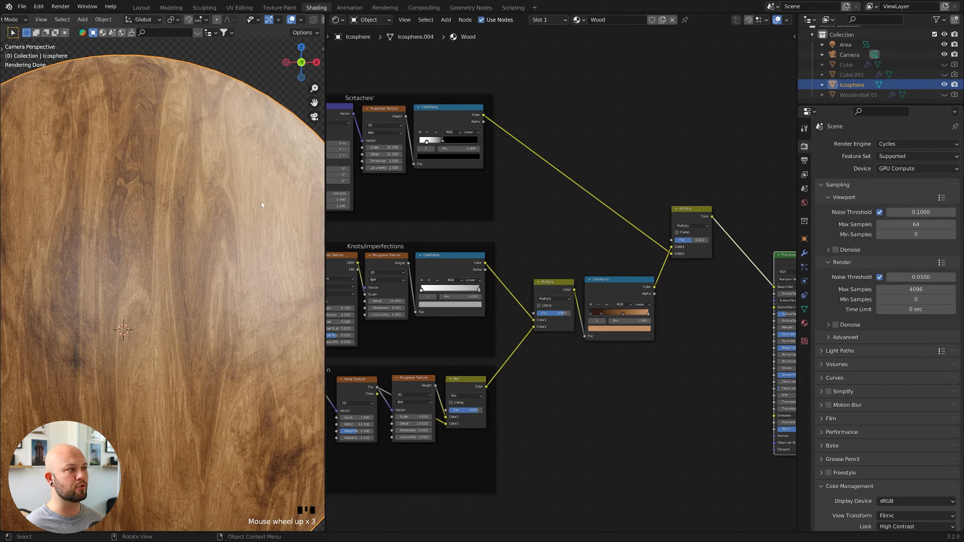
pyautogui.scroll(-2, 261, 202)
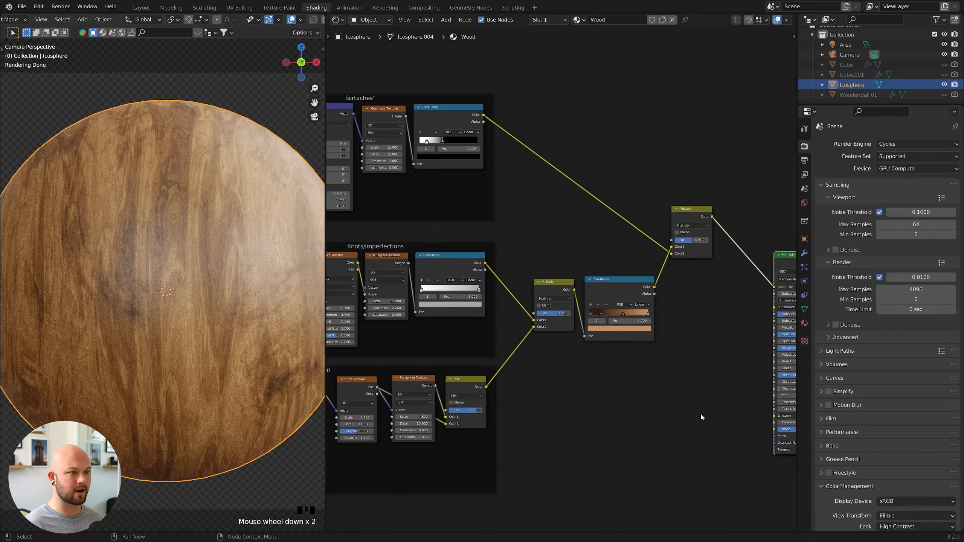
# - Move the Principled BSDF and Material Output farther from the new Multiply to make room for more nodes
pyautogui.moveTo(647, 332); pyautogui.dragTo(429, 311, button='middle')
pyautogui.press('g')
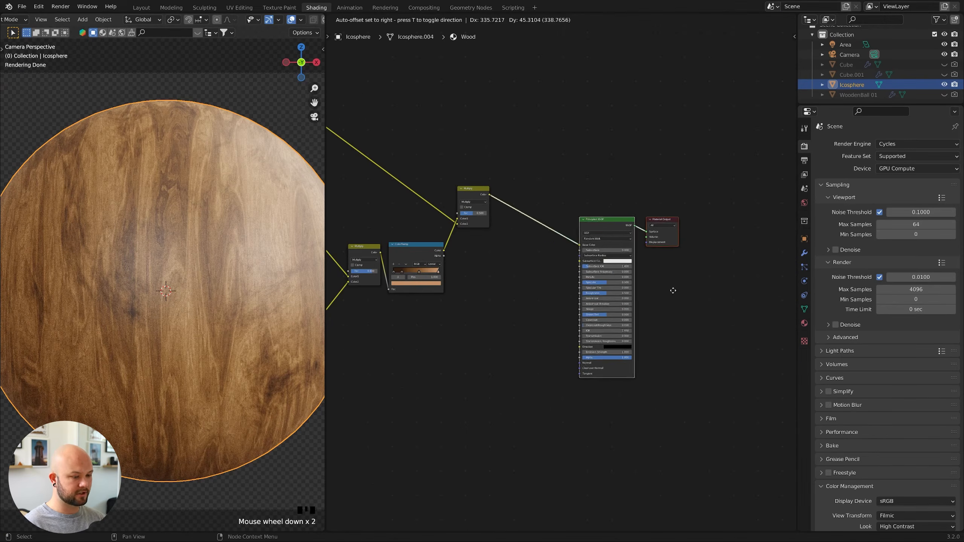
pyautogui.click(696, 287)
pyautogui.moveTo(549, 303); pyautogui.dragTo(531, 282, button='middle')
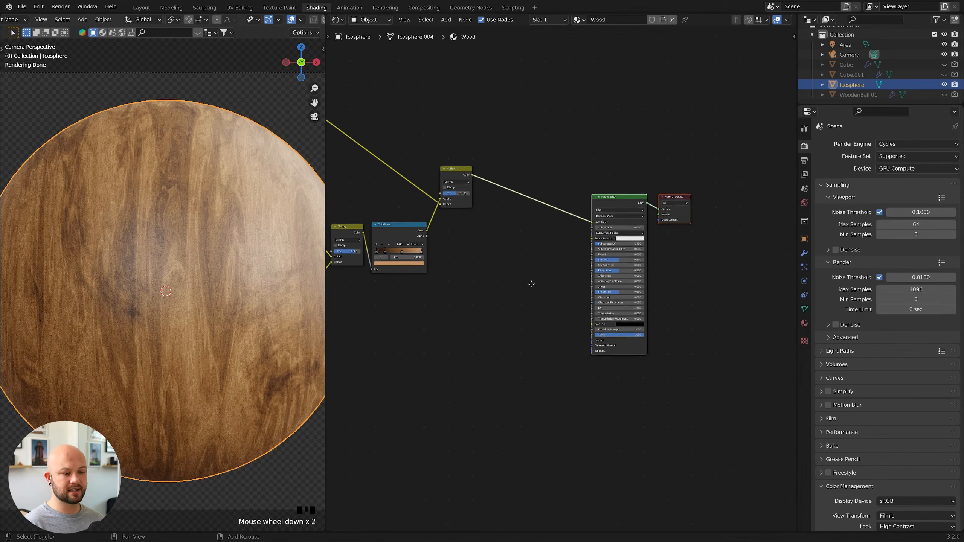
# - Add a Bump node beside the Principled BSDF and place a duplicate of it next to the original
pyautogui.click(535, 335)
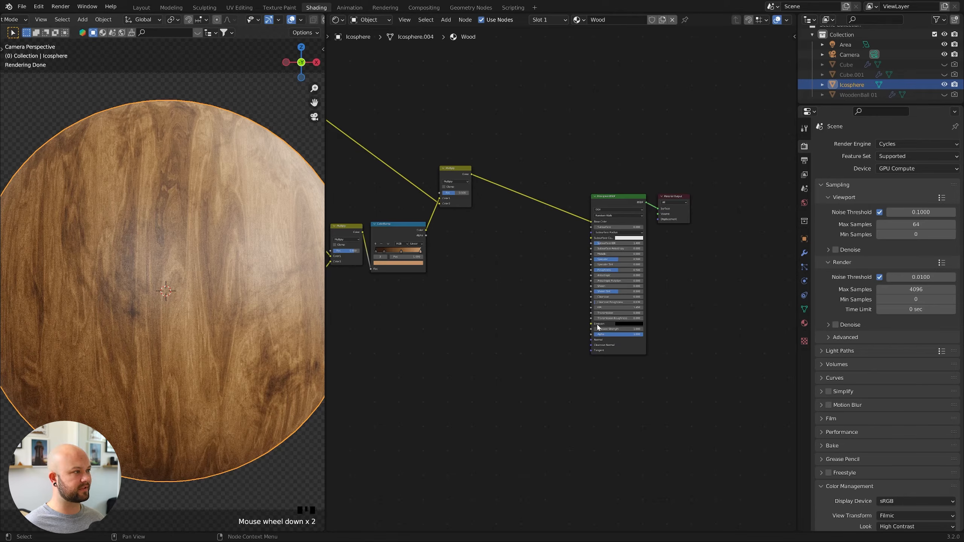
pyautogui.hotkey('shift', 'a')
pyautogui.write('bu')
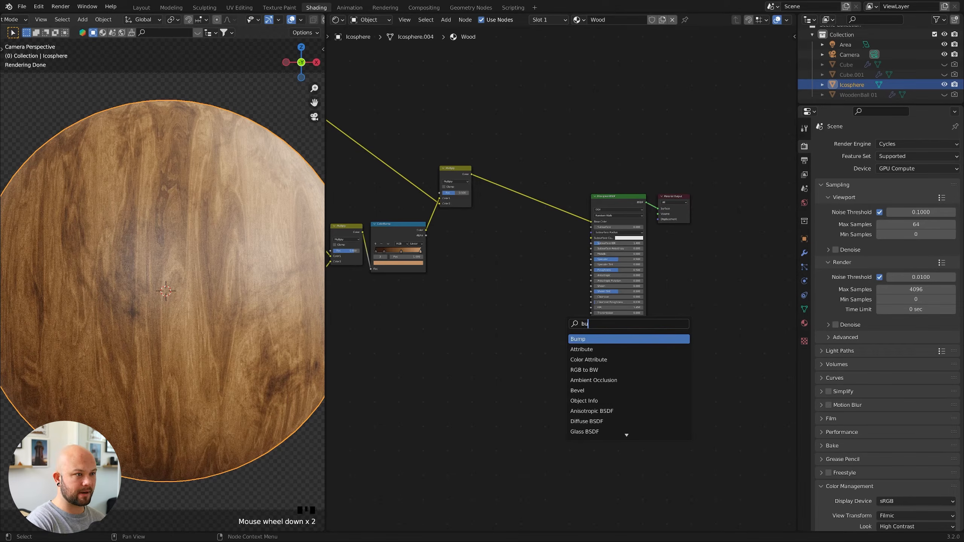
pyautogui.press('Return')
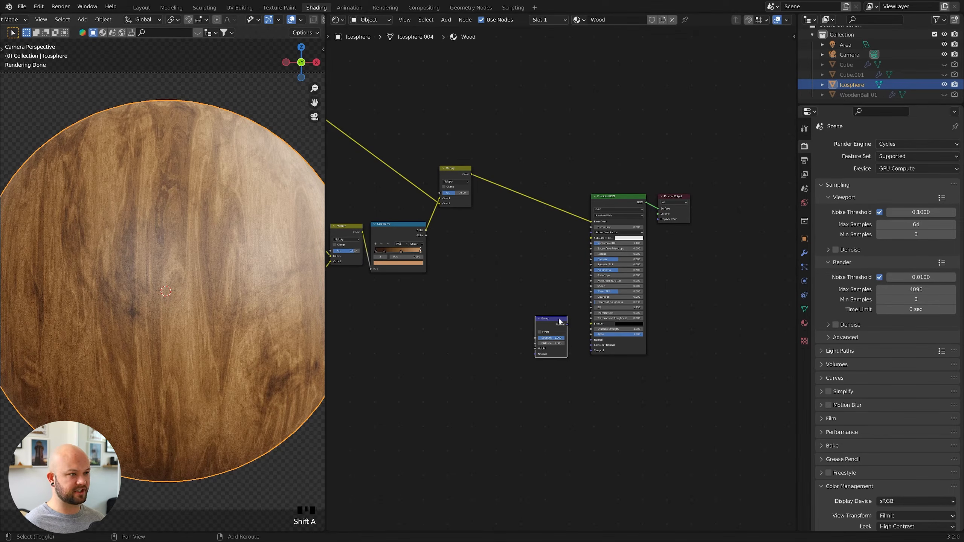
pyautogui.keyDown('shift'); pyautogui.click(559, 321); pyautogui.keyUp('shift')
pyautogui.click(554, 321)
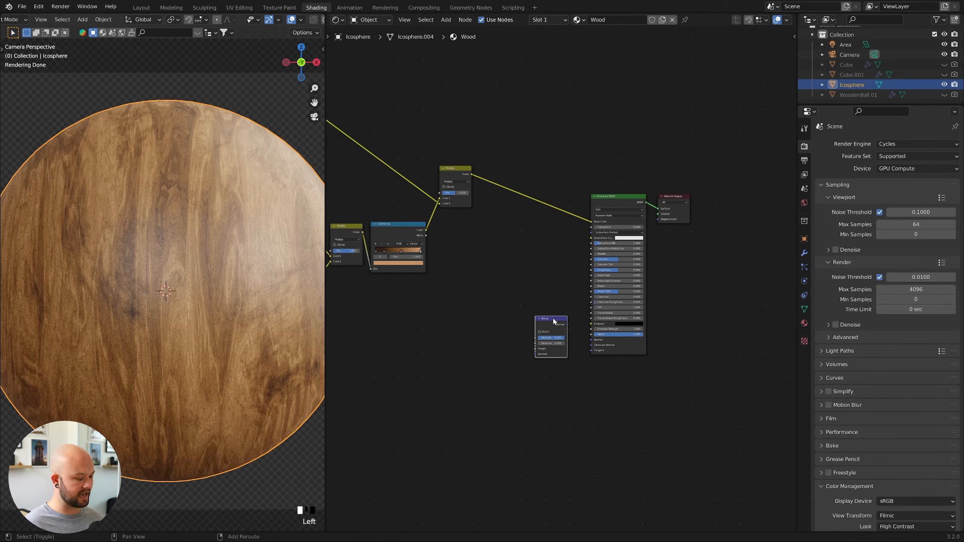
pyautogui.hotkey('shift', 'd')
pyautogui.click(506, 321)
# - Preview the main grain's noise texture and the scratches' ColorRamp on the sphere, and return to the full Principled BSDF shading
pyautogui.scroll(-2, 481, 314)
pyautogui.scroll(4, 228, 230)
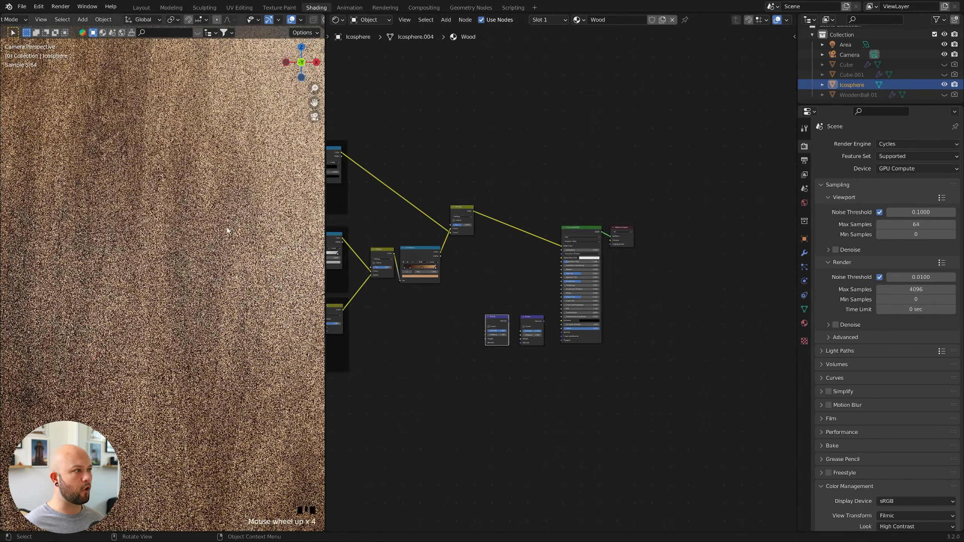
pyautogui.moveTo(473, 296); pyautogui.dragTo(613, 295, button='middle')
pyautogui.keyDown('ctrl'); pyautogui.keyDown('shift'); pyautogui.click(441, 306); pyautogui.keyUp('shift'); pyautogui.keyUp('ctrl')
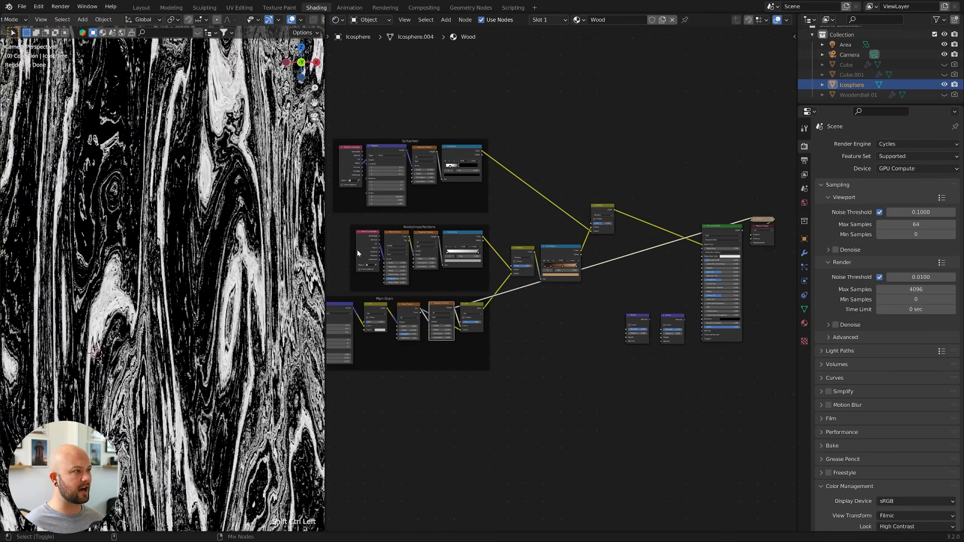
pyautogui.keyDown('ctrl'); pyautogui.keyDown('shift'); pyautogui.click(467, 149); pyautogui.keyUp('shift'); pyautogui.keyUp('ctrl')
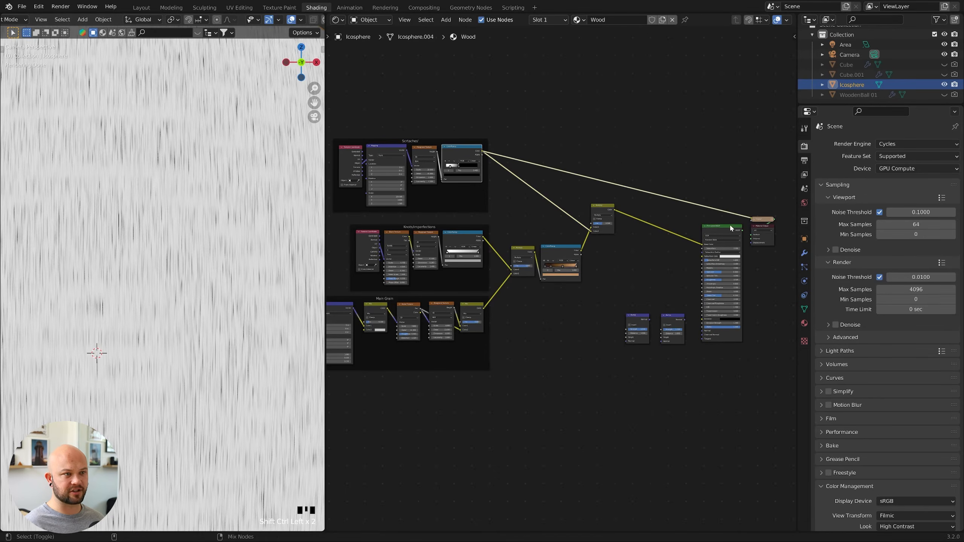
pyautogui.keyDown('ctrl'); pyautogui.keyDown('shift'); pyautogui.click(612, 286); pyautogui.keyUp('shift'); pyautogui.keyUp('ctrl')
pyautogui.moveTo(611, 284); pyautogui.dragTo(551, 295, button='middle')
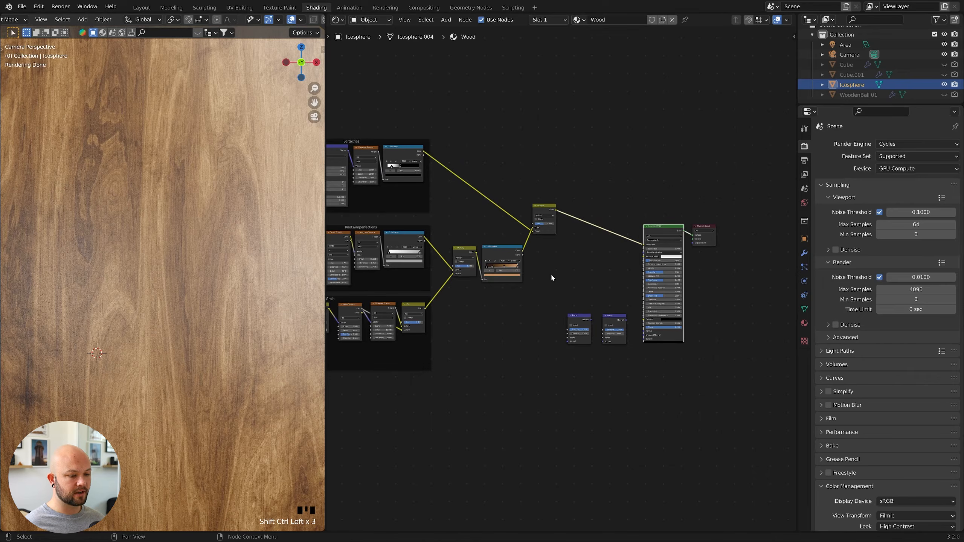
# - Connect the Color of the brown wood ColorRamp to the first Bump node's Height
pyautogui.scroll(3, 553, 274)
pyautogui.scroll(2, 511, 249)
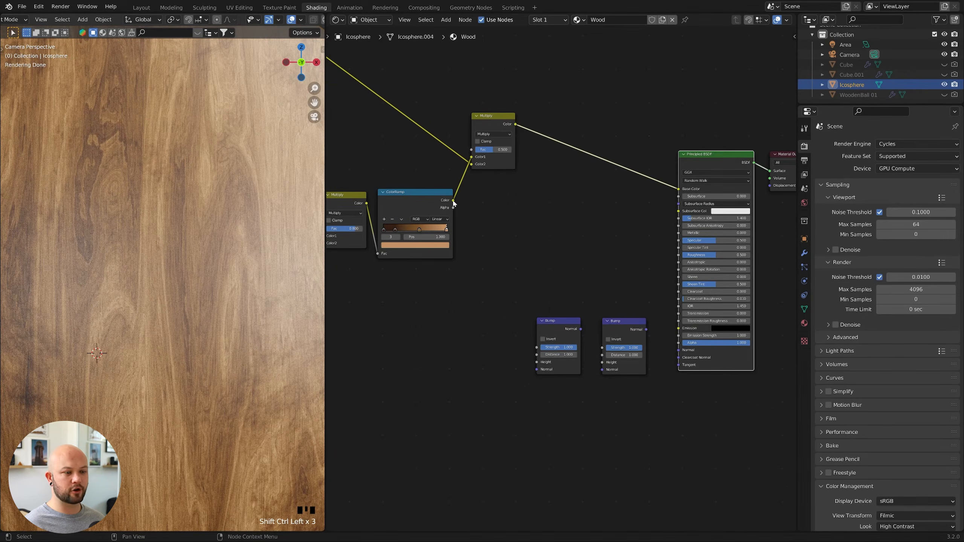
pyautogui.moveTo(453, 201); pyautogui.dragTo(539, 366)
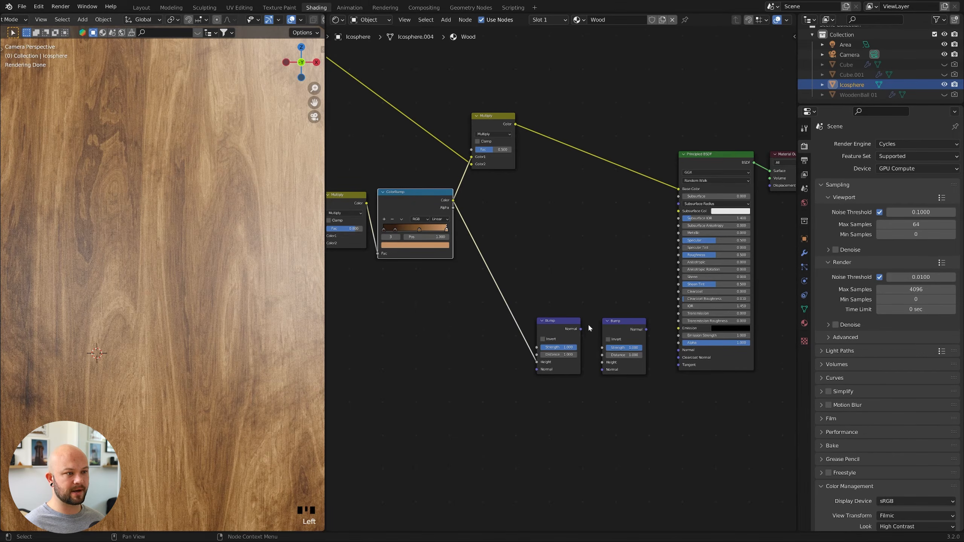
pyautogui.moveTo(588, 324); pyautogui.dragTo(516, 309, button='middle')
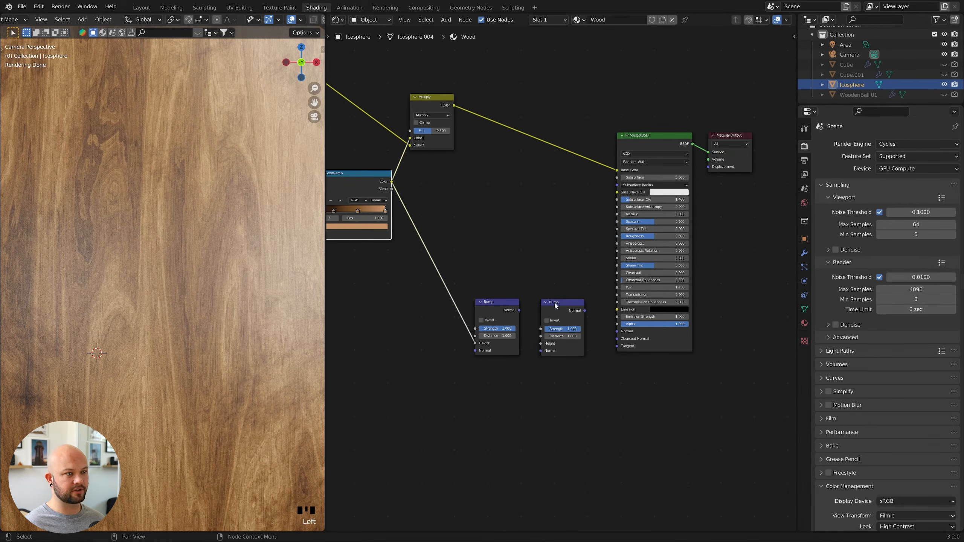
# - Connect the Color of the scratches frame's ColorRamp to the second Bump node's Height
pyautogui.scroll(-5, 454, 213)
pyautogui.moveTo(334, 100); pyautogui.dragTo(461, 168, button='middle')
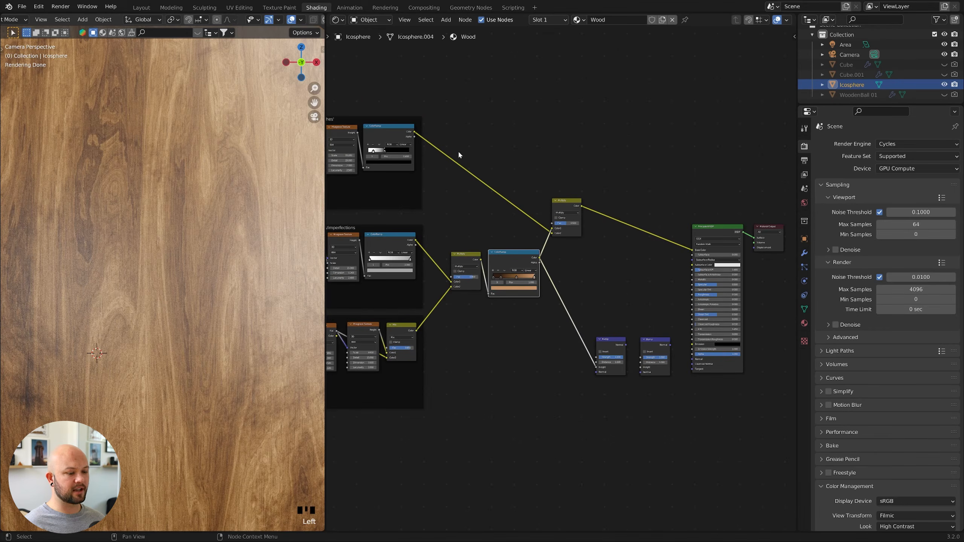
pyautogui.moveTo(415, 134); pyautogui.dragTo(642, 367)
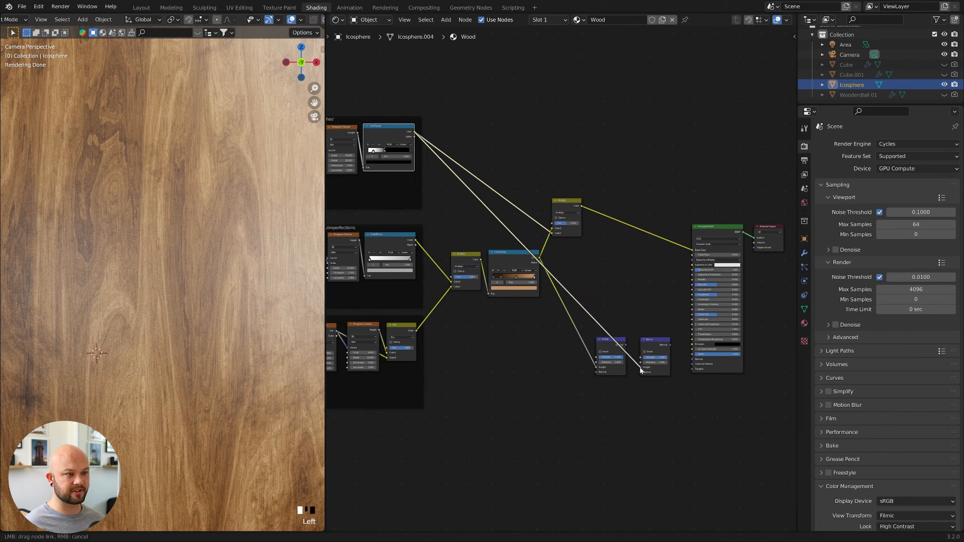
# - Chain the first Bump's Normal into the second Bump's Normal, feed that into the Principled BSDF's Normal, and check the sphere
pyautogui.scroll(4, 658, 350)
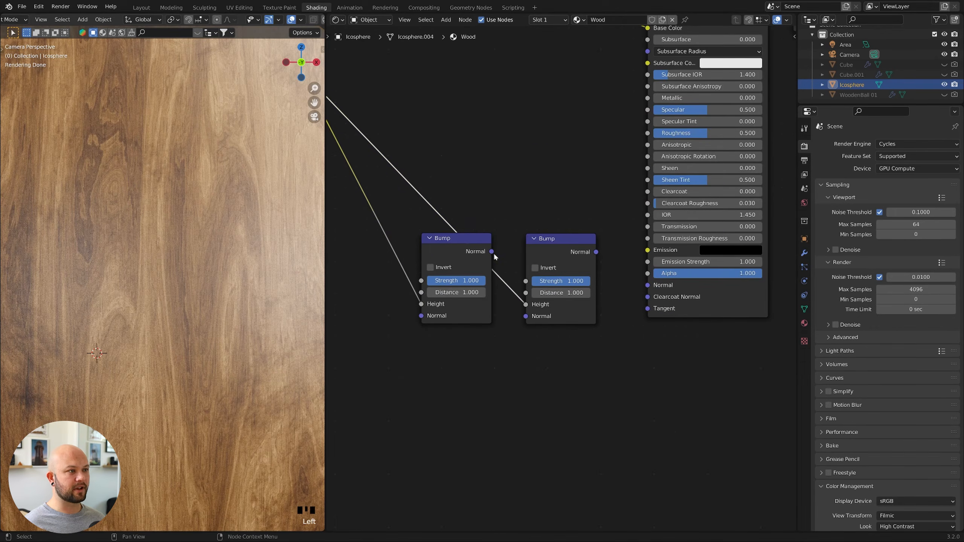
pyautogui.moveTo(491, 251); pyautogui.dragTo(526, 316)
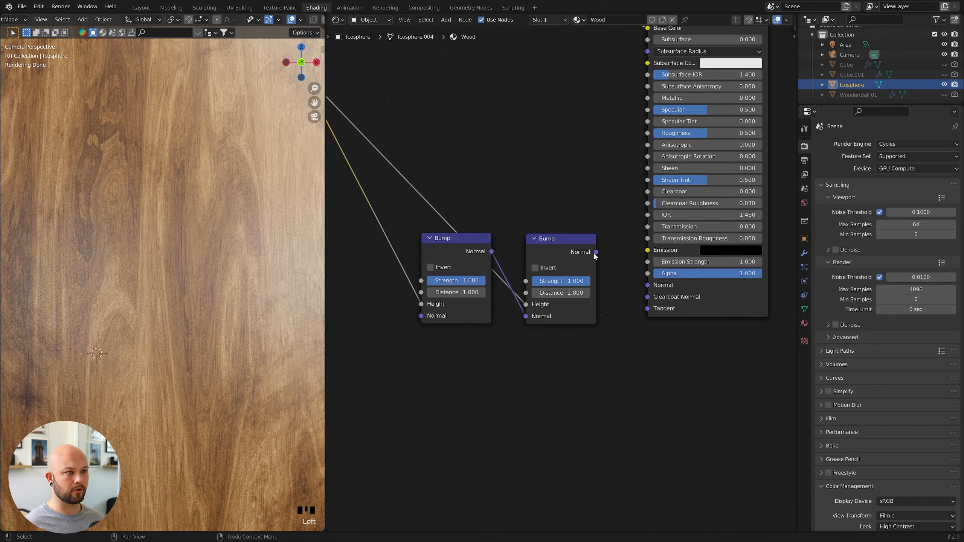
pyautogui.moveTo(595, 252); pyautogui.dragTo(647, 285)
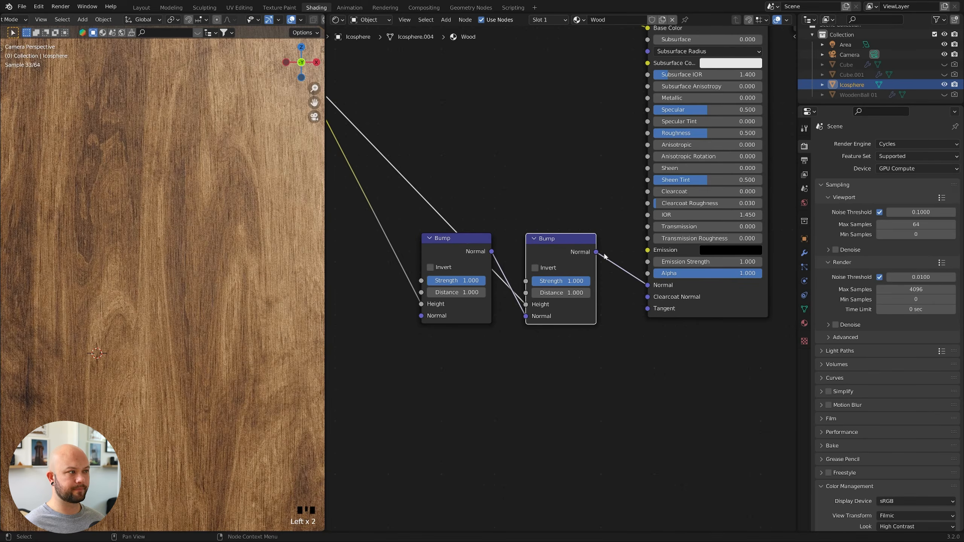
pyautogui.scroll(3, 203, 195)
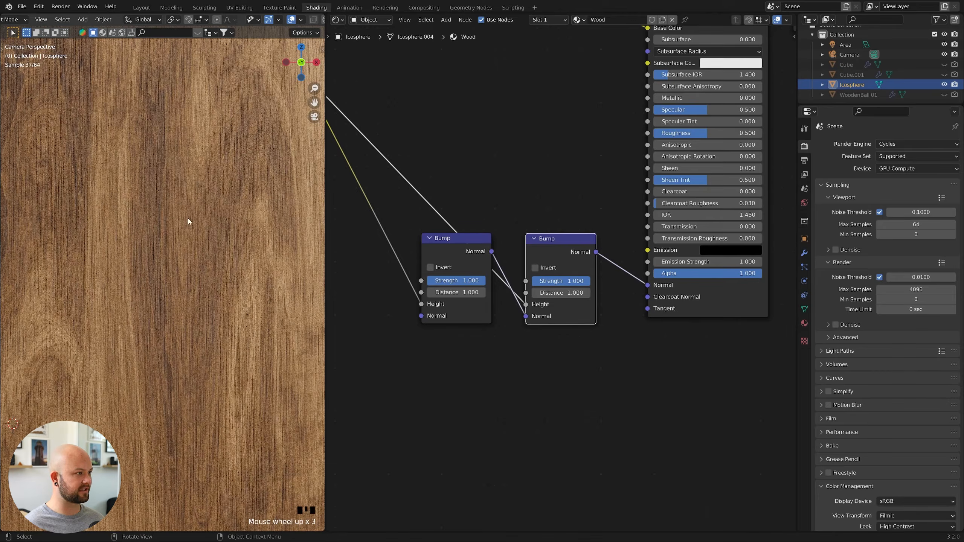
pyautogui.scroll(-6, 256, 251)
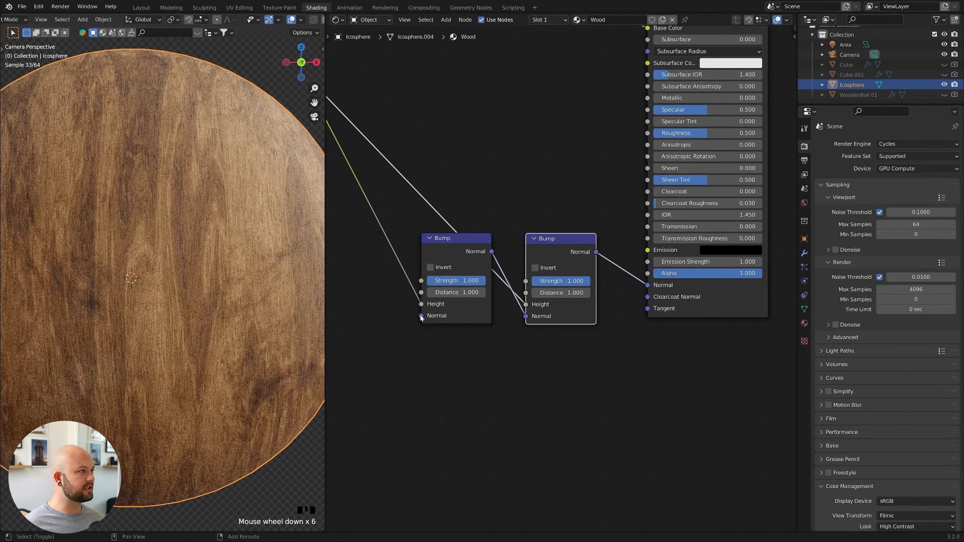
# - Preview the first Bump node's normals on the sphere and set its Strength to 0.2
pyautogui.moveTo(422, 254); pyautogui.dragTo(517, 261, button='middle')
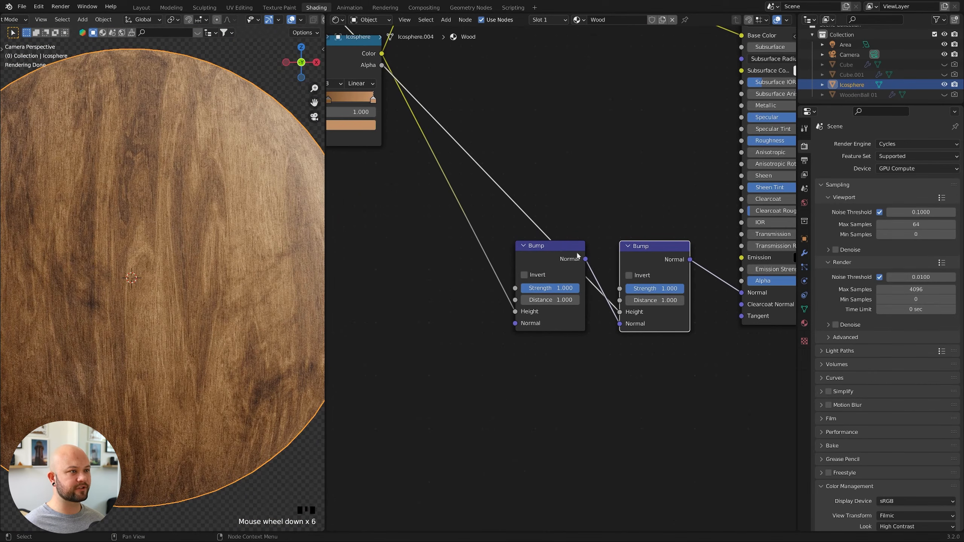
pyautogui.keyDown('ctrl'); pyautogui.keyDown('shift'); pyautogui.click(562, 255); pyautogui.keyUp('shift'); pyautogui.keyUp('ctrl')
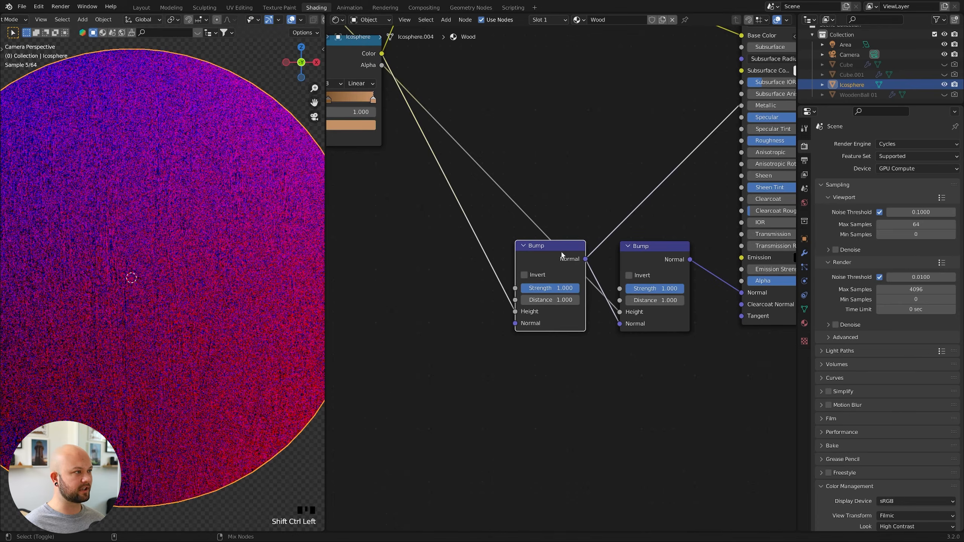
pyautogui.scroll(3, 232, 182)
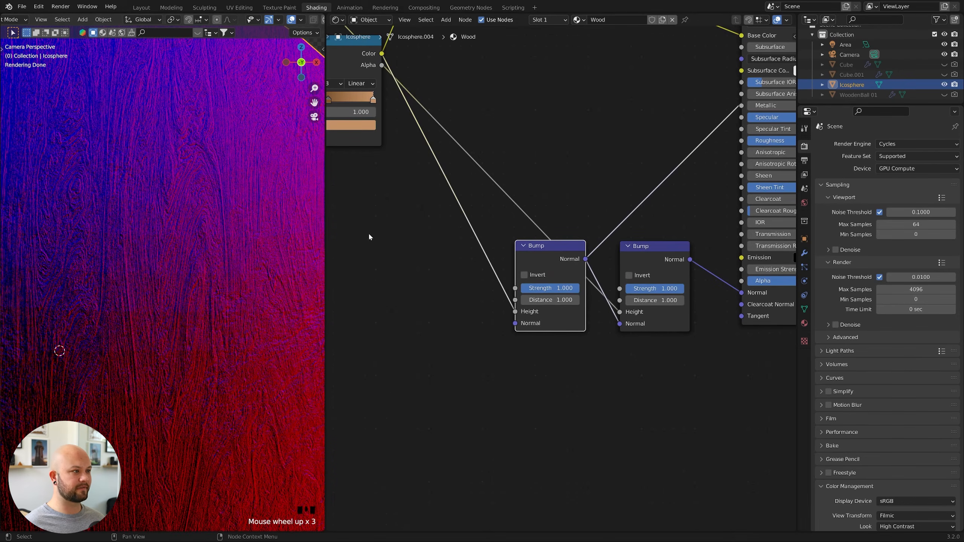
pyautogui.click(552, 288)
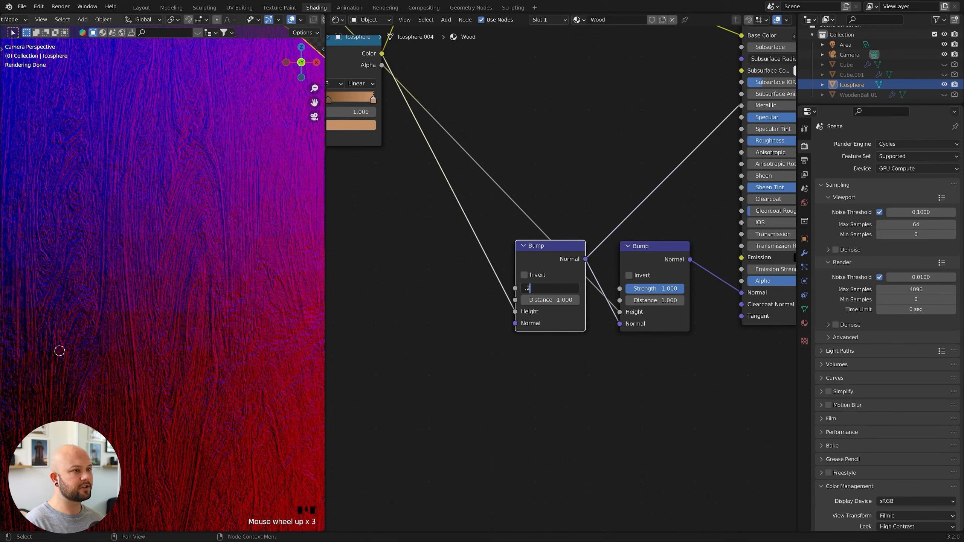
pyautogui.write('.2')
pyautogui.press('Return')
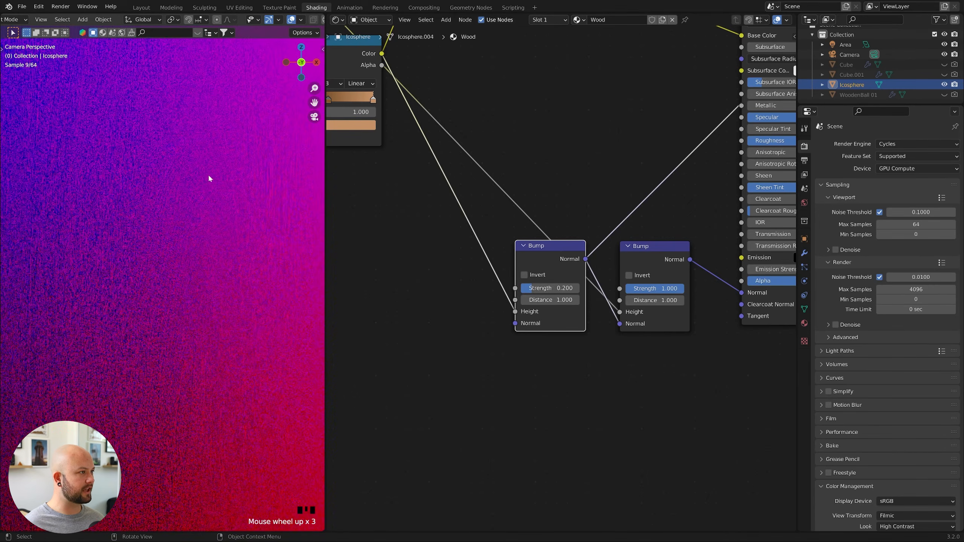
# - Preview the second Bump, restore the Principled BSDF output, set the second Bump's Strength to 0.1 and inspect the wood
pyautogui.keyDown('ctrl'); pyautogui.keyDown('shift'); pyautogui.click(655, 252); pyautogui.keyUp('shift'); pyautogui.keyUp('ctrl')
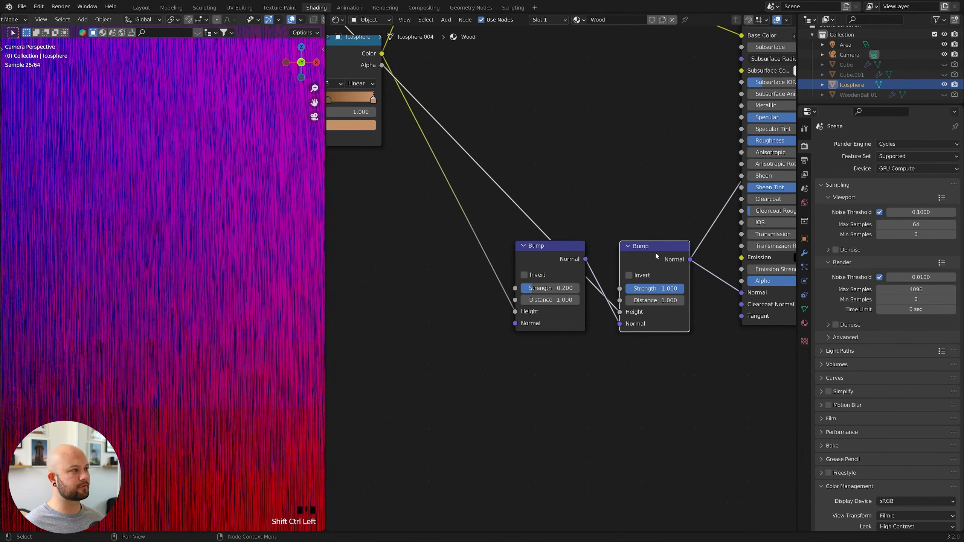
pyautogui.scroll(-5, 676, 205)
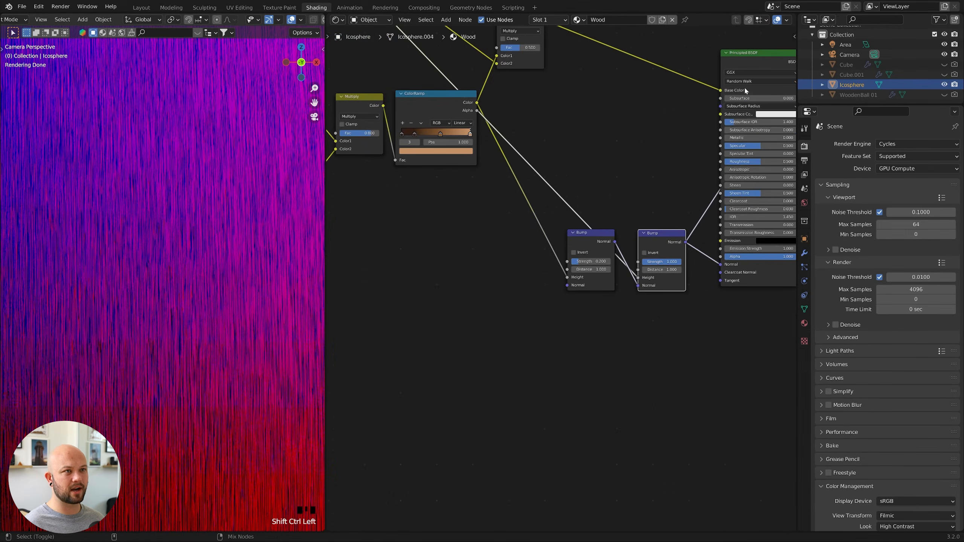
pyautogui.keyDown('ctrl'); pyautogui.keyDown('shift'); pyautogui.click(743, 88); pyautogui.keyUp('shift'); pyautogui.keyUp('ctrl')
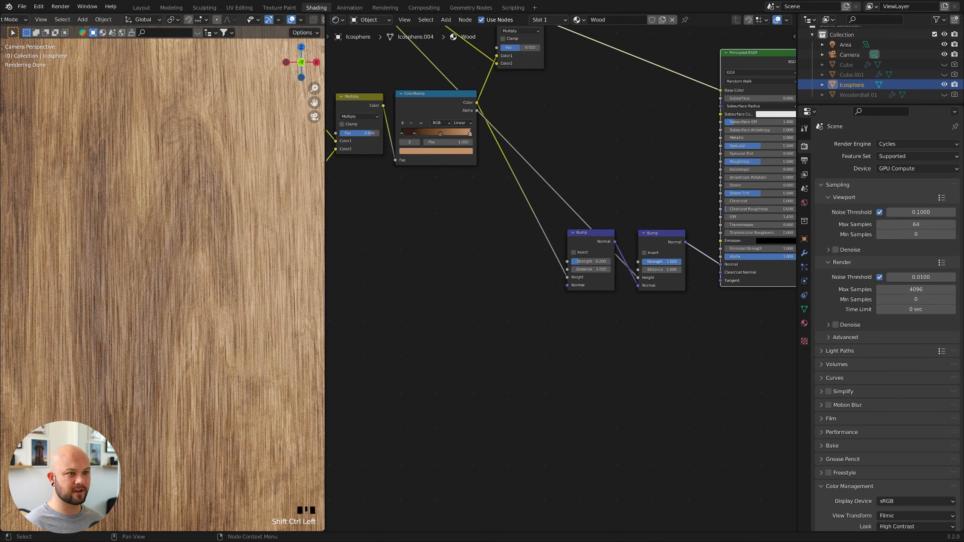
pyautogui.click(661, 261)
pyautogui.write('0.1')
pyautogui.press('Return')
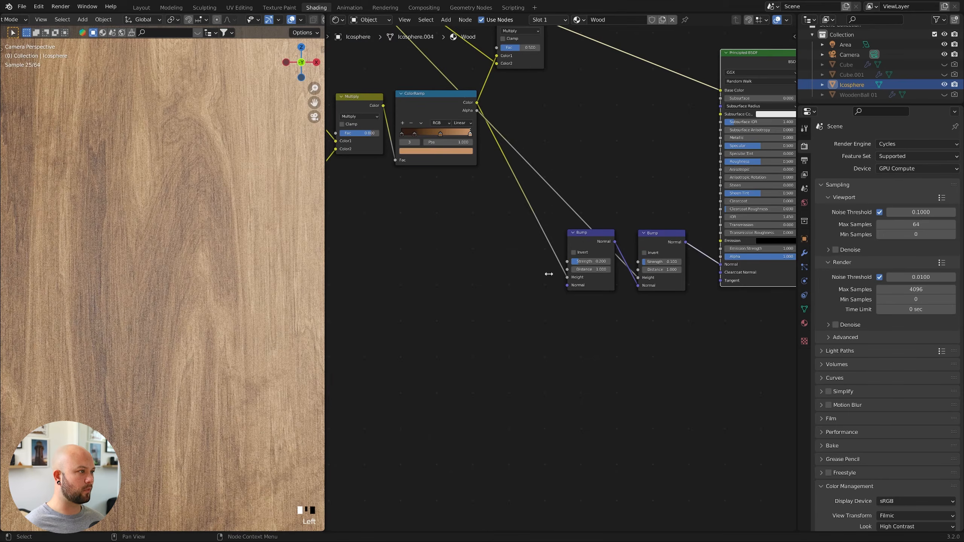
pyautogui.scroll(4, 292, 226)
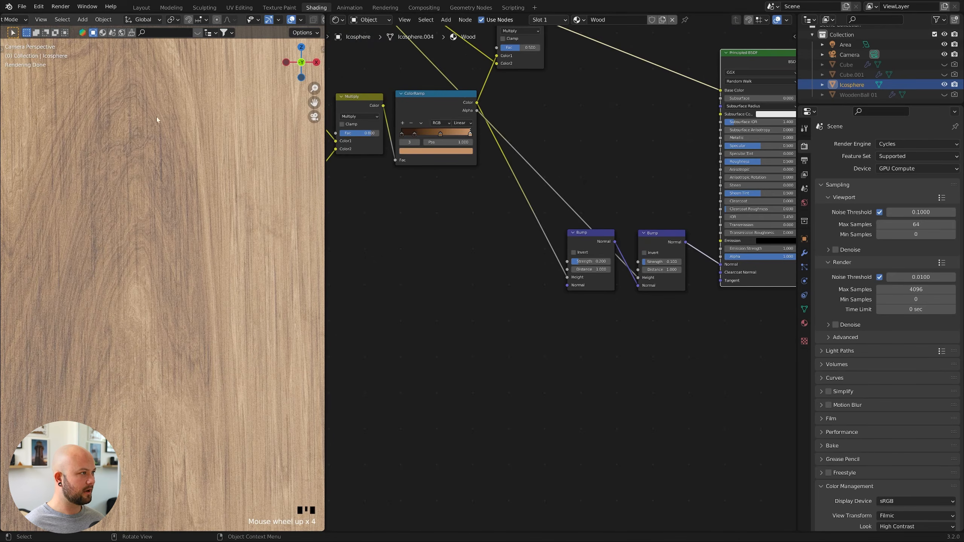
pyautogui.scroll(-2, 106, 237)
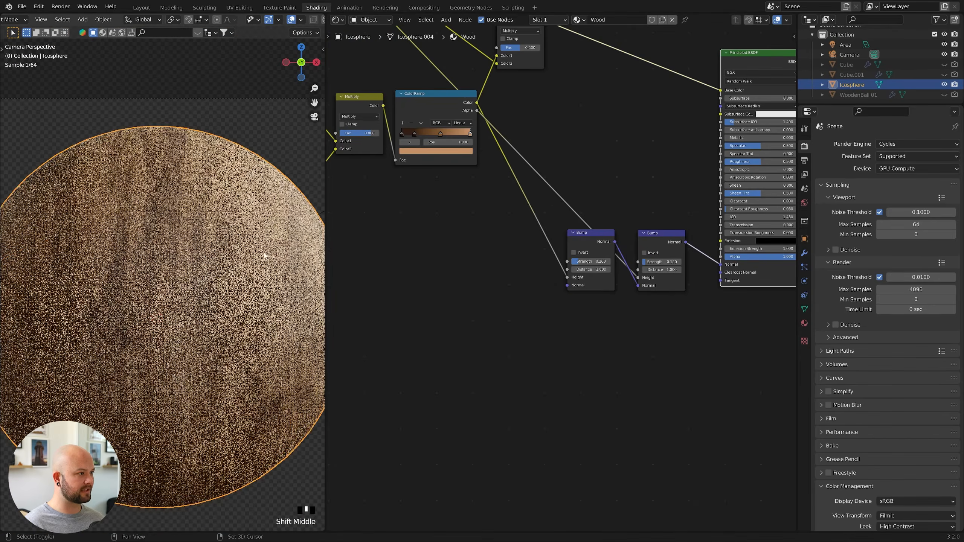
pyautogui.scroll(2, 222, 308)
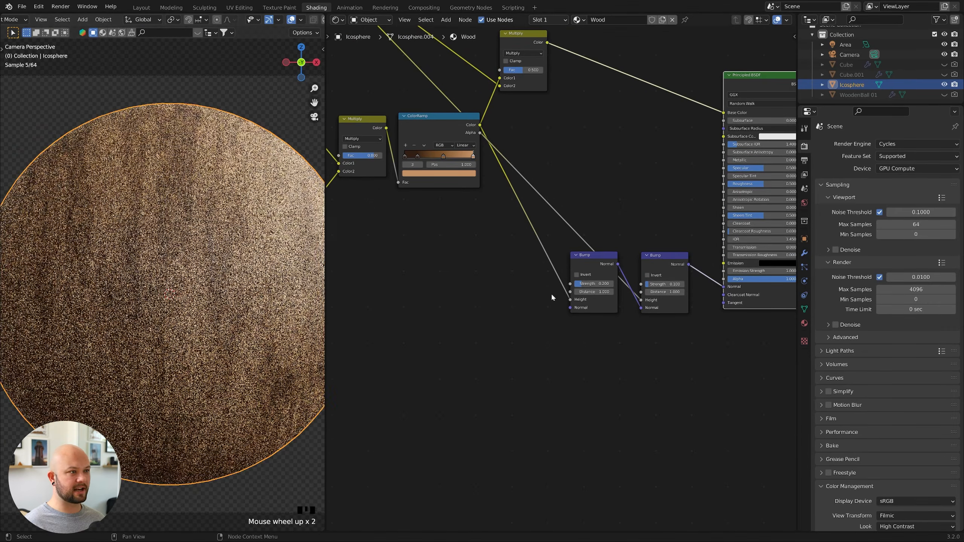
# - Move the scratches frame closer to the mixing nodes to tidy the node tree
pyautogui.scroll(-2, 524, 277)
pyautogui.scroll(-4, 524, 276)
pyautogui.moveTo(436, 258); pyautogui.dragTo(506, 283, button='middle')
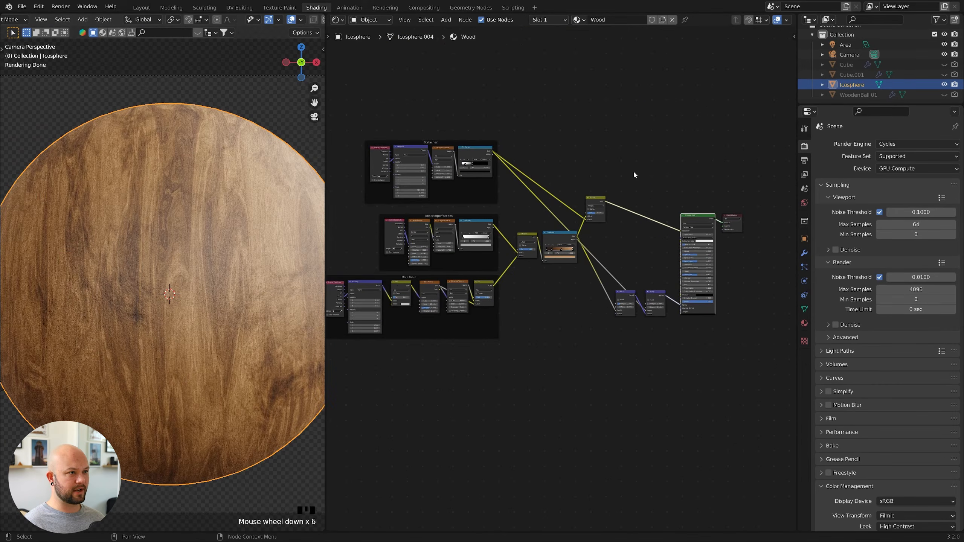
pyautogui.moveTo(636, 128); pyautogui.dragTo(364, 204)
pyautogui.moveTo(436, 143); pyautogui.dragTo(474, 141)
# - Select the first Multiply together with the brown ColorRamp and move both closer to the Principled BSDF
pyautogui.click(558, 235)
pyautogui.keyDown('shift'); pyautogui.click(528, 235); pyautogui.keyUp('shift')
pyautogui.click(583, 240)
pyautogui.click(574, 235)
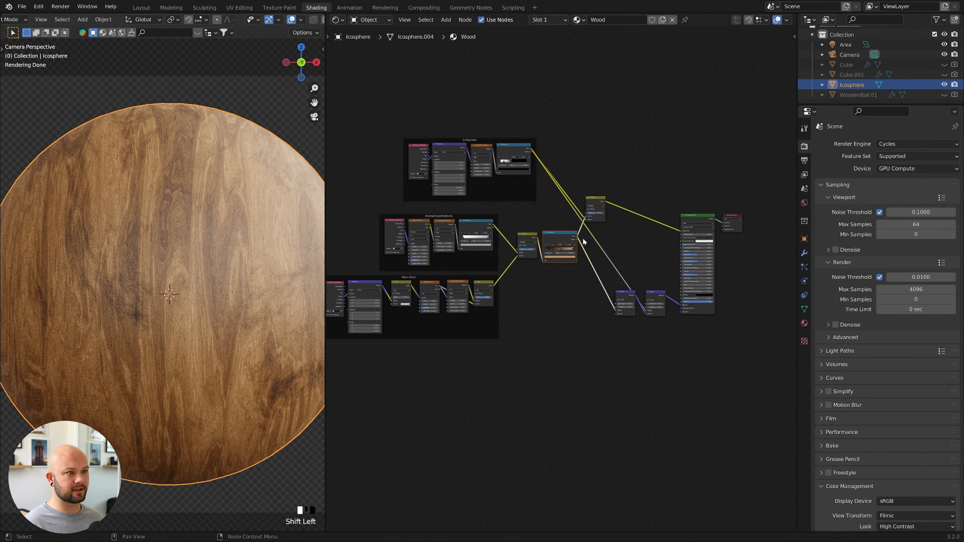
pyautogui.keyDown('shift'); pyautogui.click(528, 236); pyautogui.keyUp('shift')
pyautogui.moveTo(558, 234); pyautogui.dragTo(618, 240)
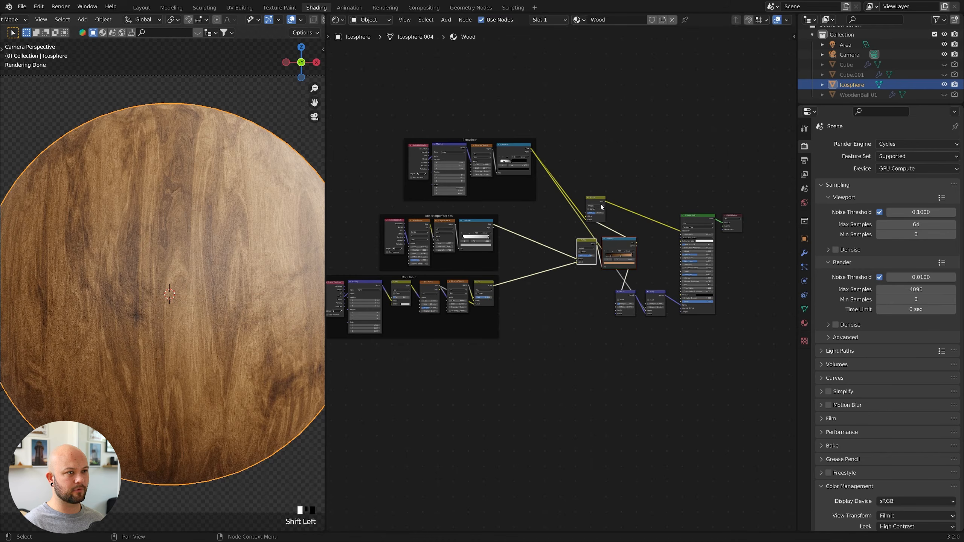
# - Move the final Multiply beside the Principled BSDF and shift the two Bump nodes slightly closer to it
pyautogui.click(597, 202)
pyautogui.moveTo(597, 202); pyautogui.dragTo(655, 213)
pyautogui.moveTo(655, 294); pyautogui.dragTo(659, 295)
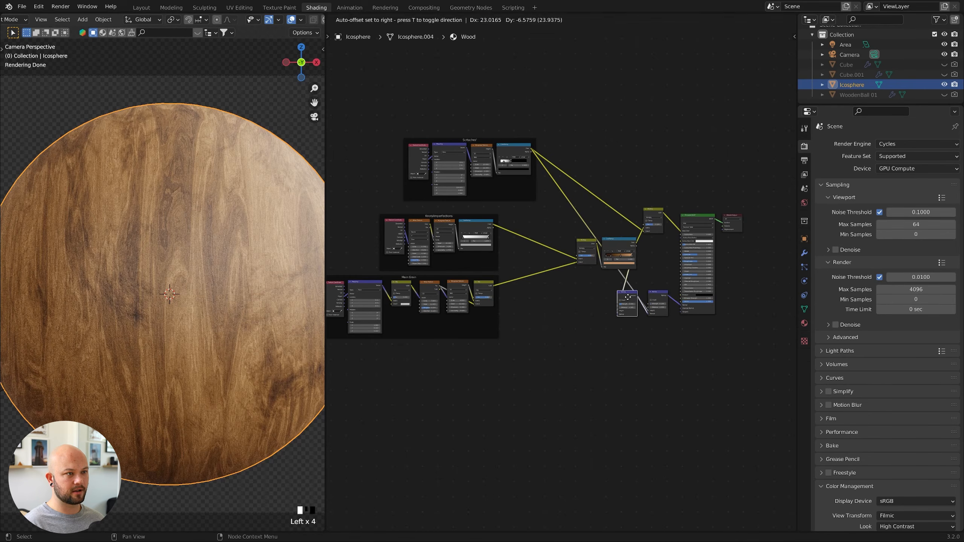
# - Line up the knots/imperfections and main grain frames beneath the scratches frame, and switch to the Layout workspace
pyautogui.moveTo(448, 216); pyautogui.dragTo(484, 209)
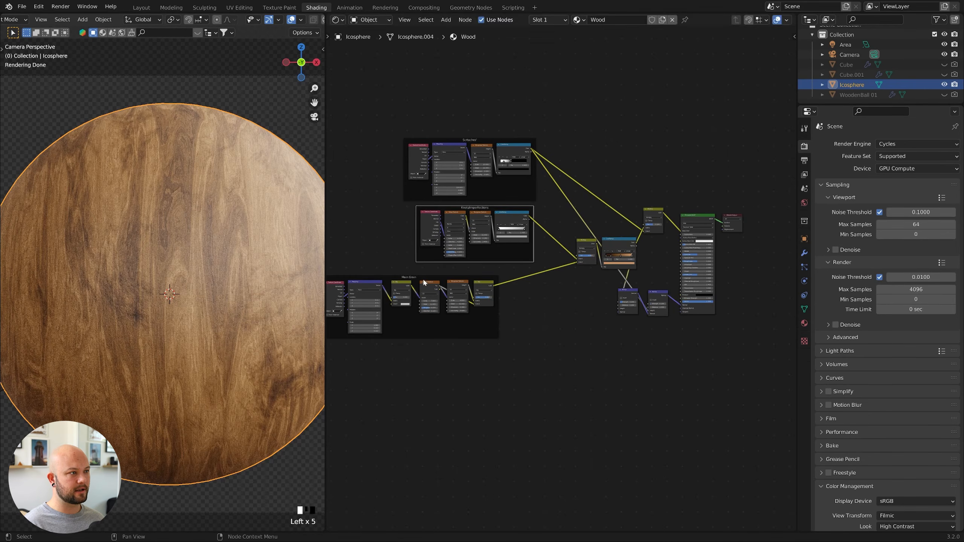
pyautogui.moveTo(384, 275); pyautogui.dragTo(419, 273)
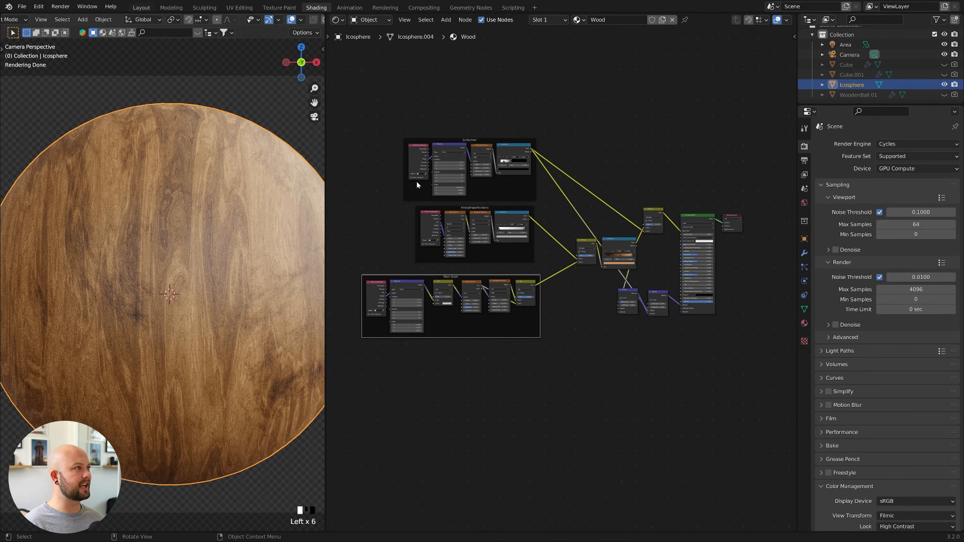
pyautogui.click(141, 7)
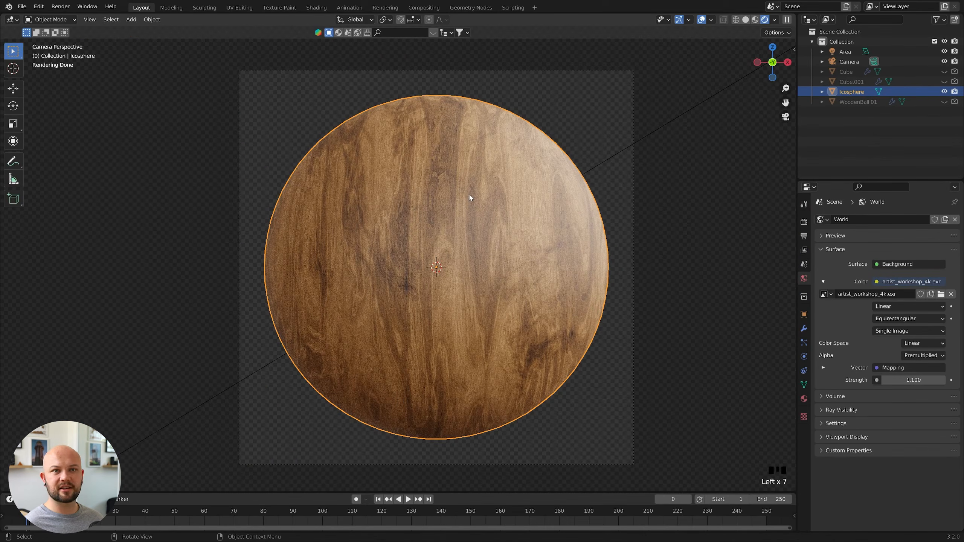